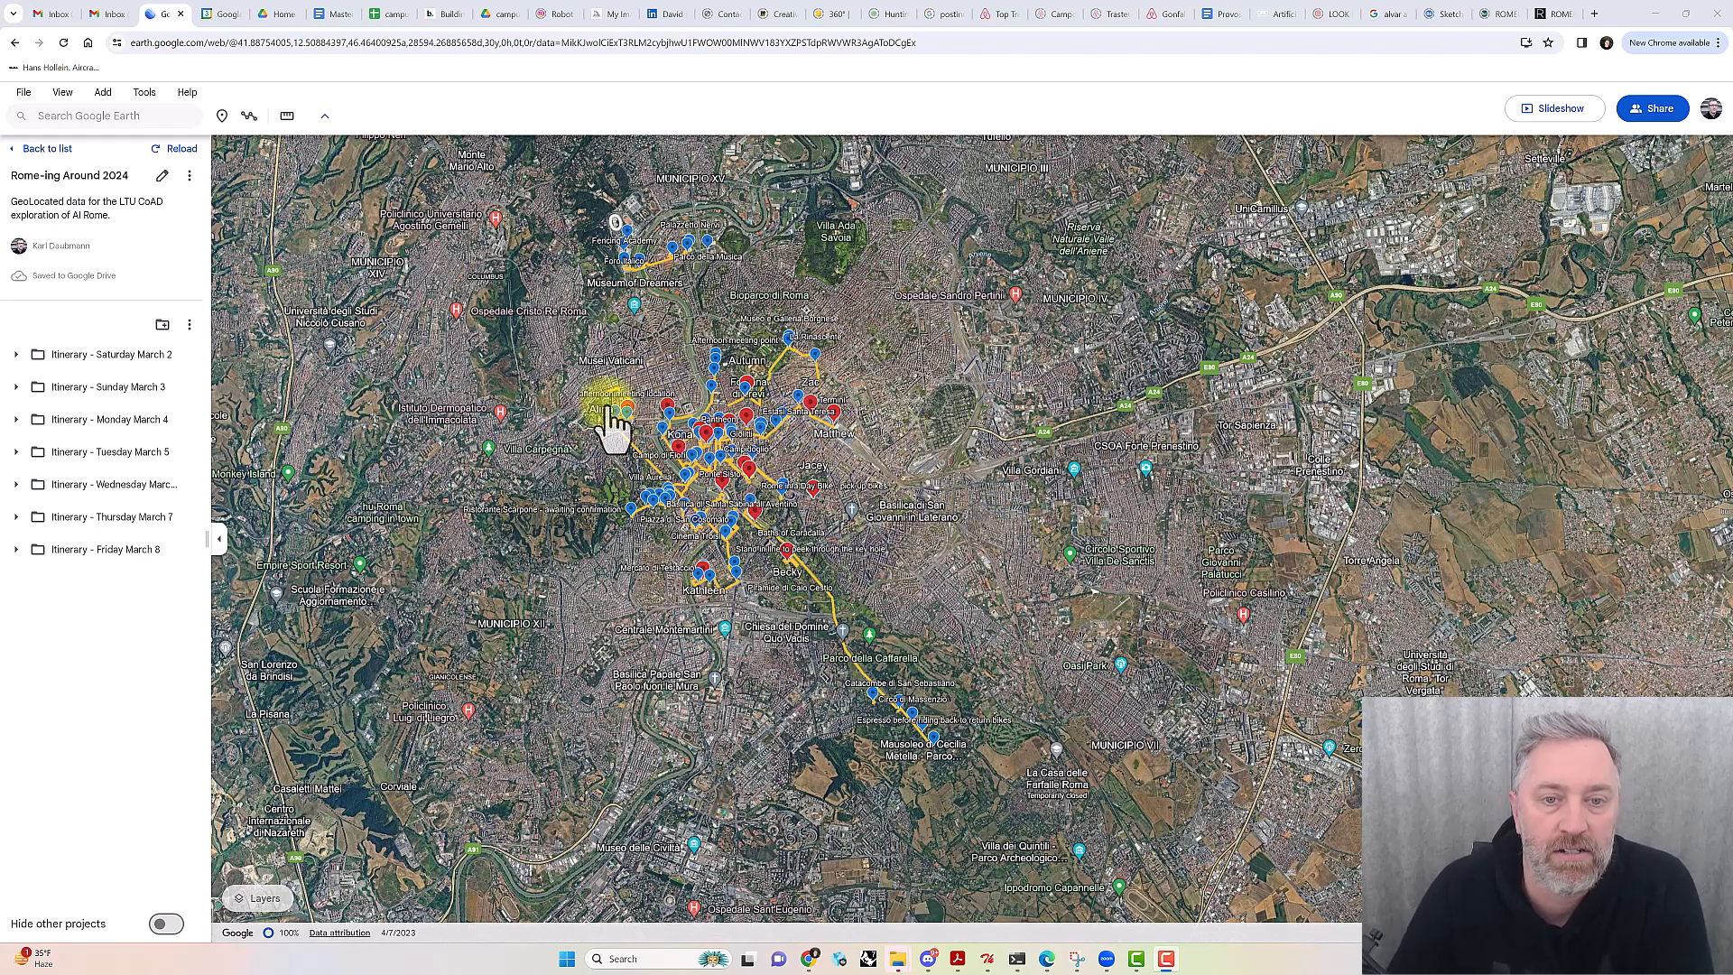
{"action": "left_click_drag", "start_coordinate": [610, 344], "coordinate": [665, 363]}
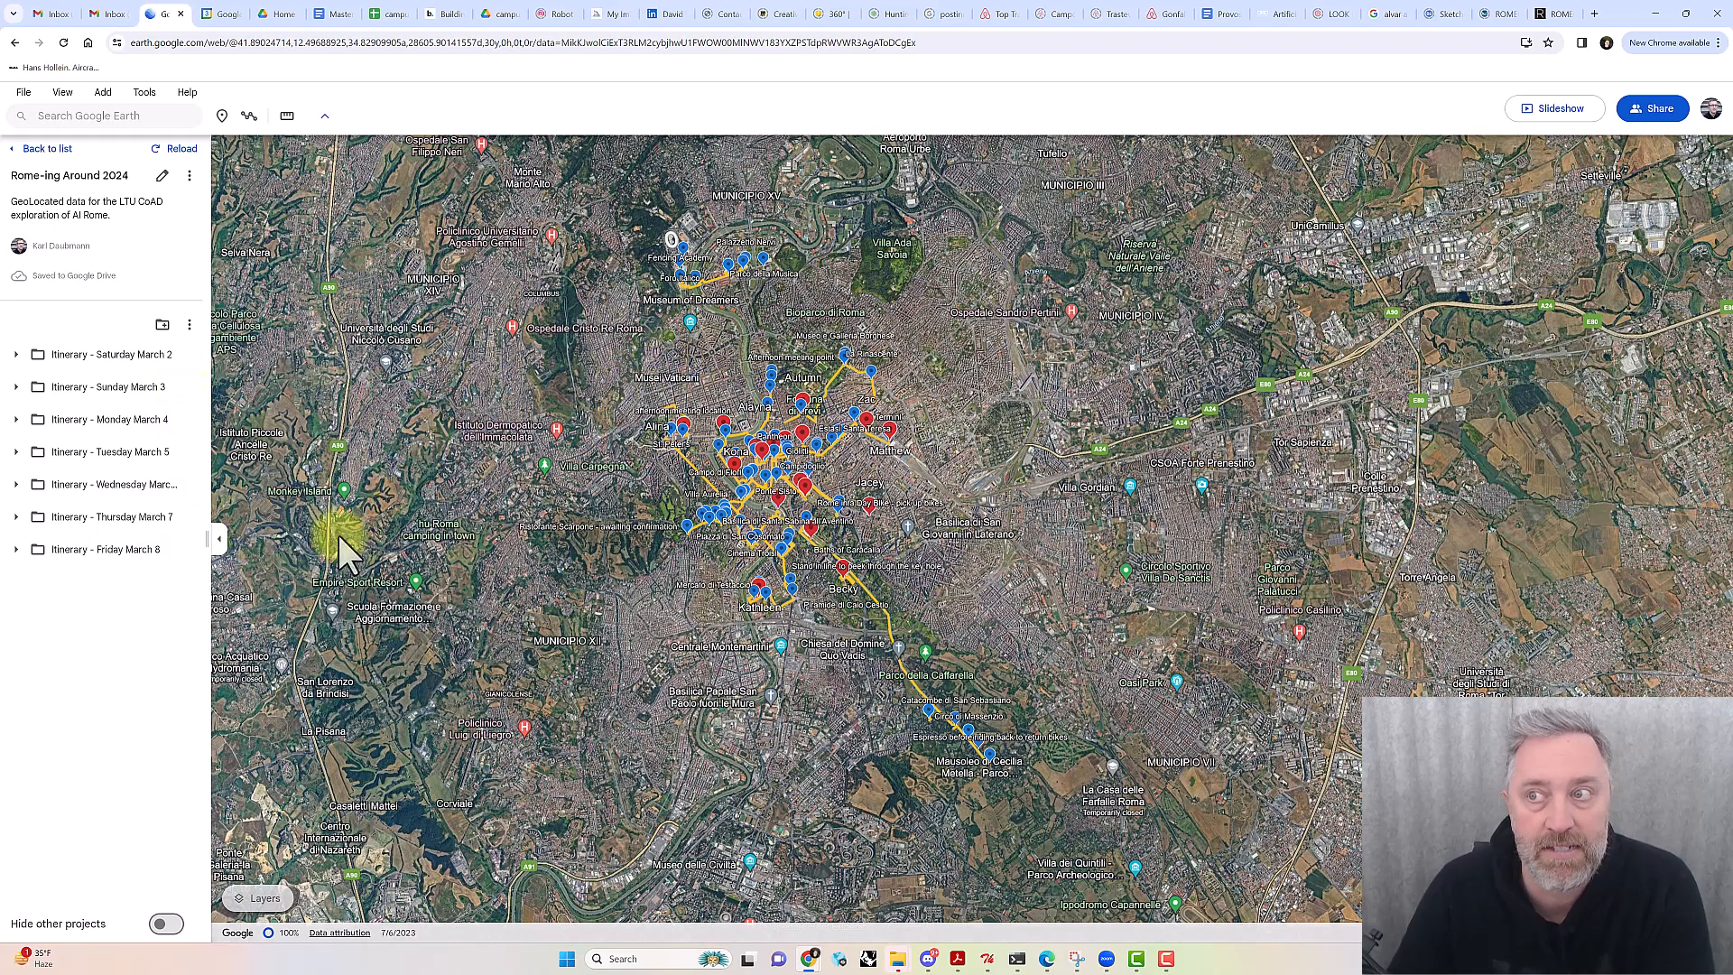
{"action": "left_click", "coordinate": [220, 540]}
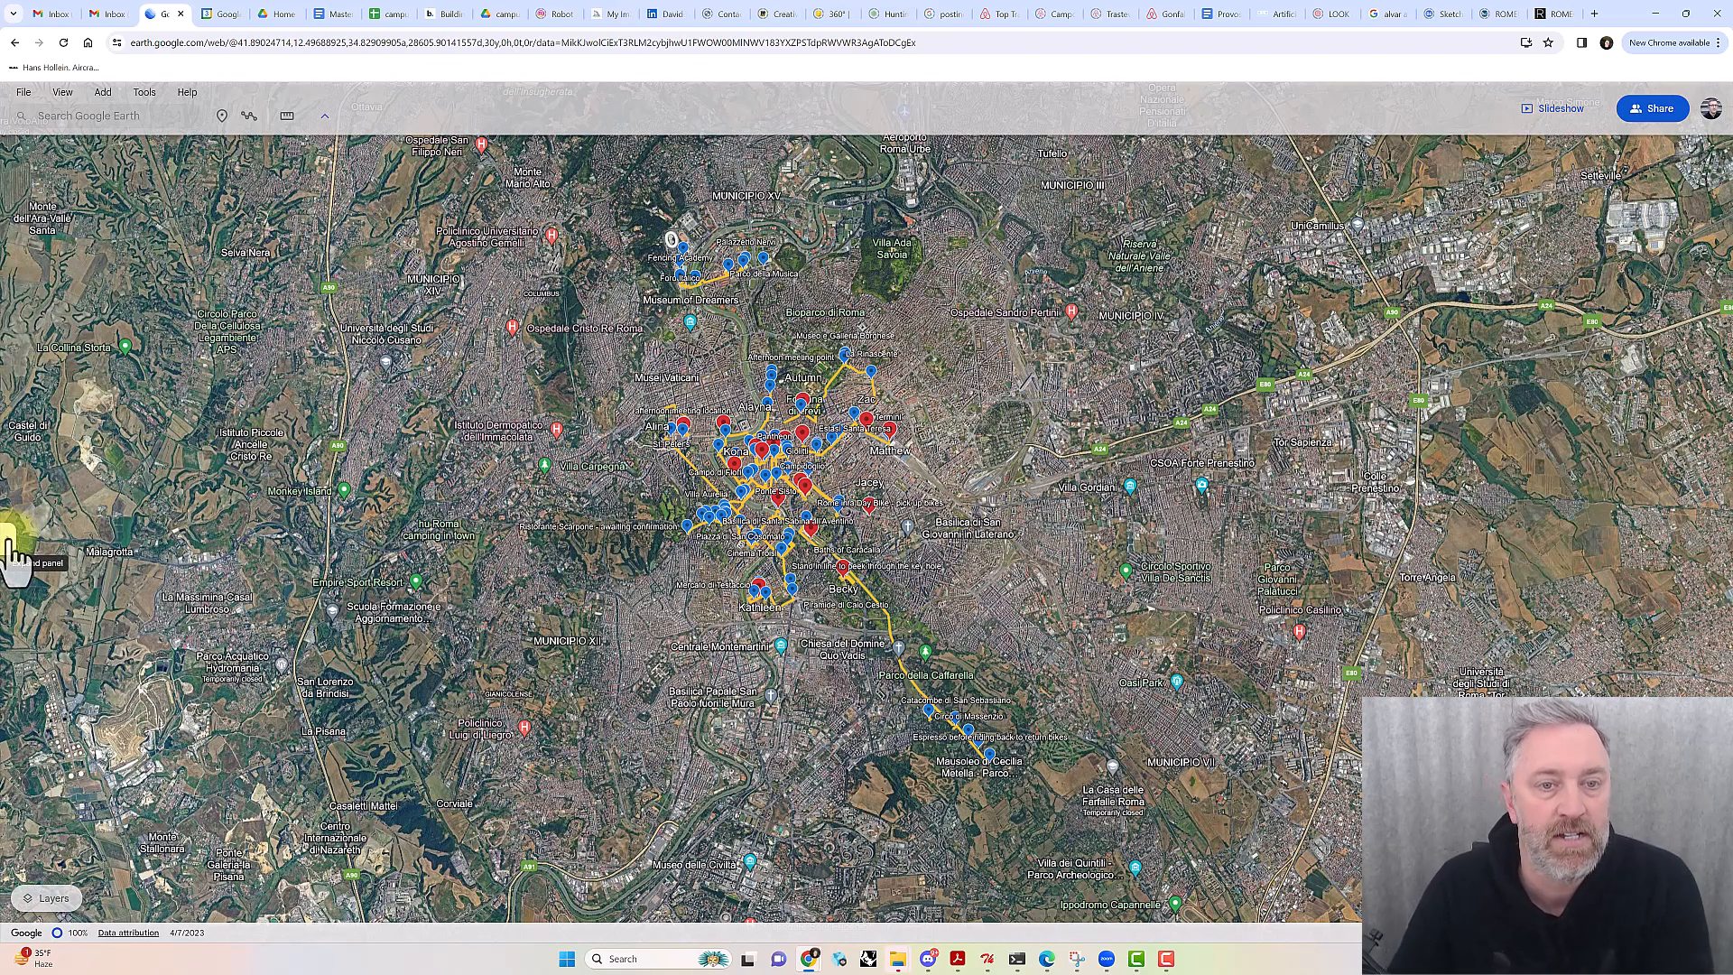
{"action": "left_click", "coordinate": [9, 540]}
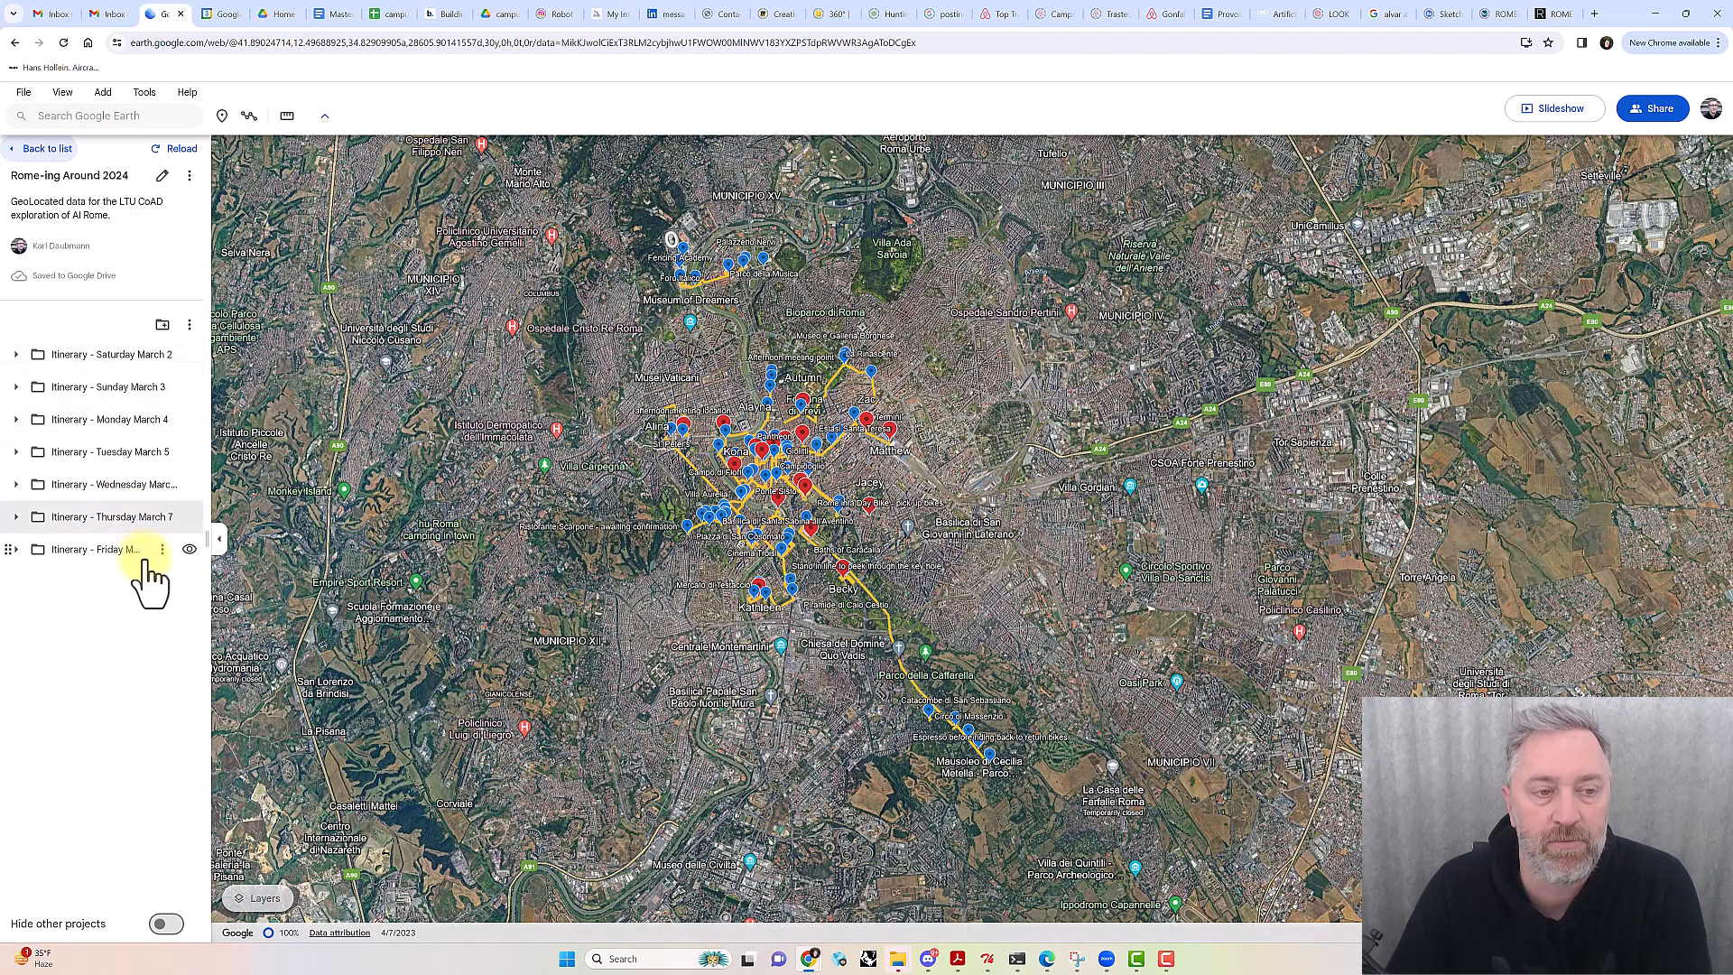
Set the map style to Everything and view central Rome around the Vatican up close with all labels and places
{"action": "left_click", "coordinate": [259, 898]}
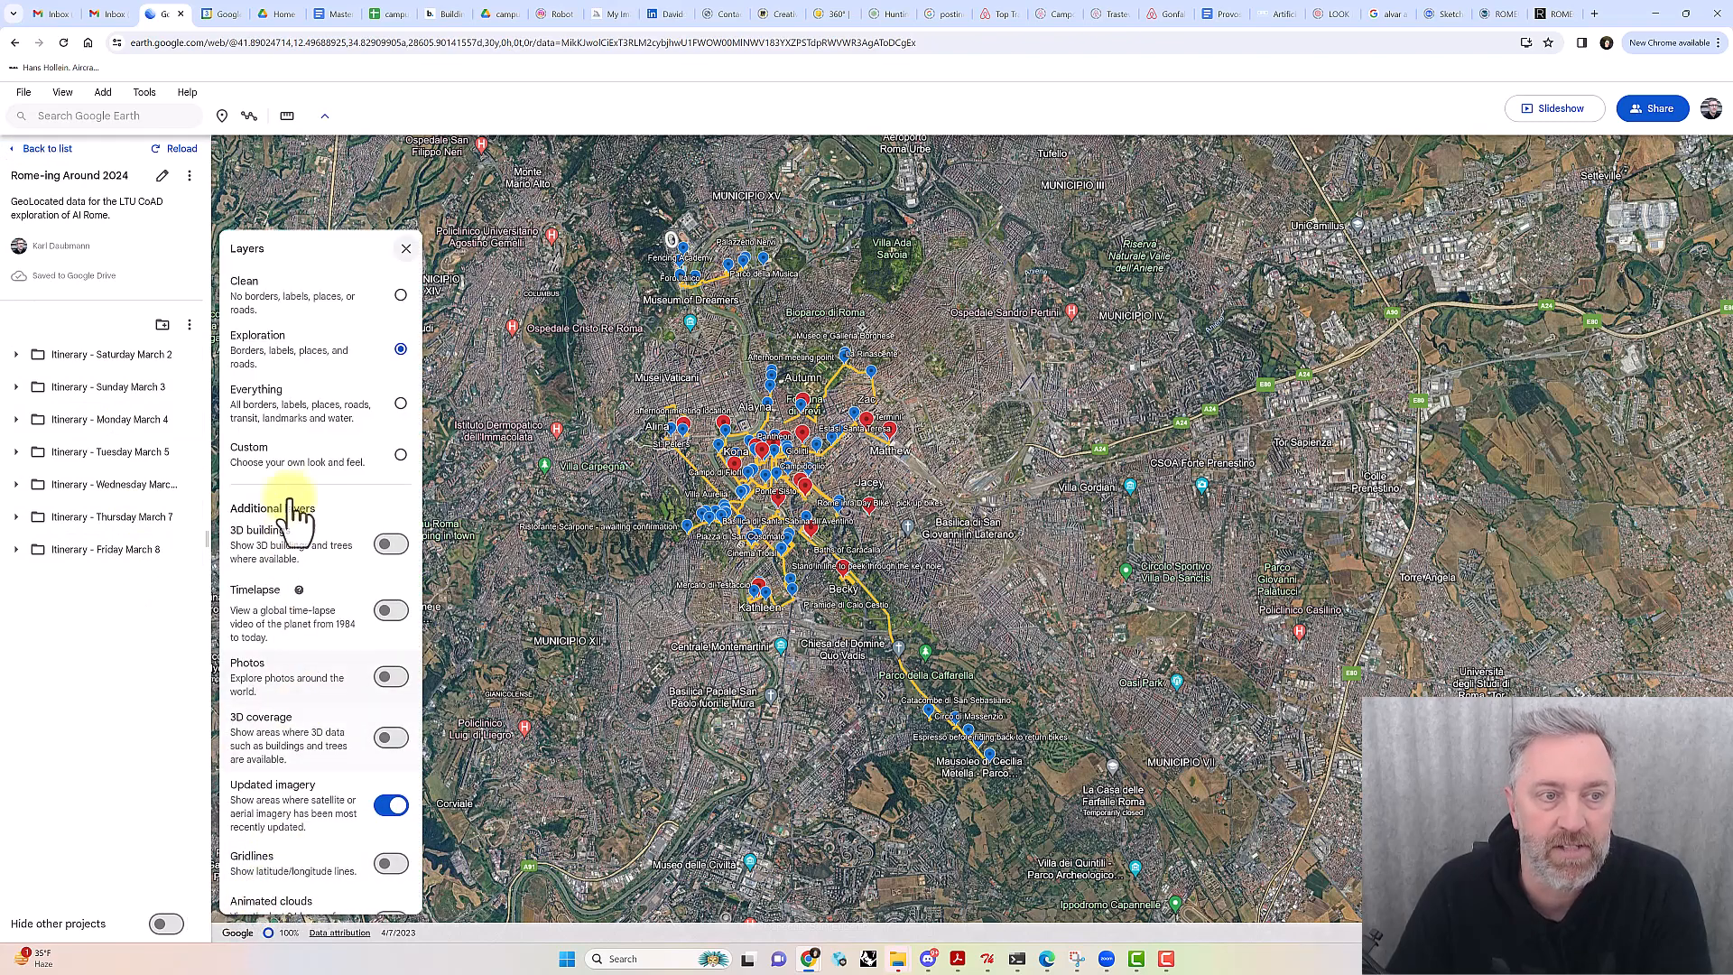
{"action": "left_click", "coordinate": [400, 404]}
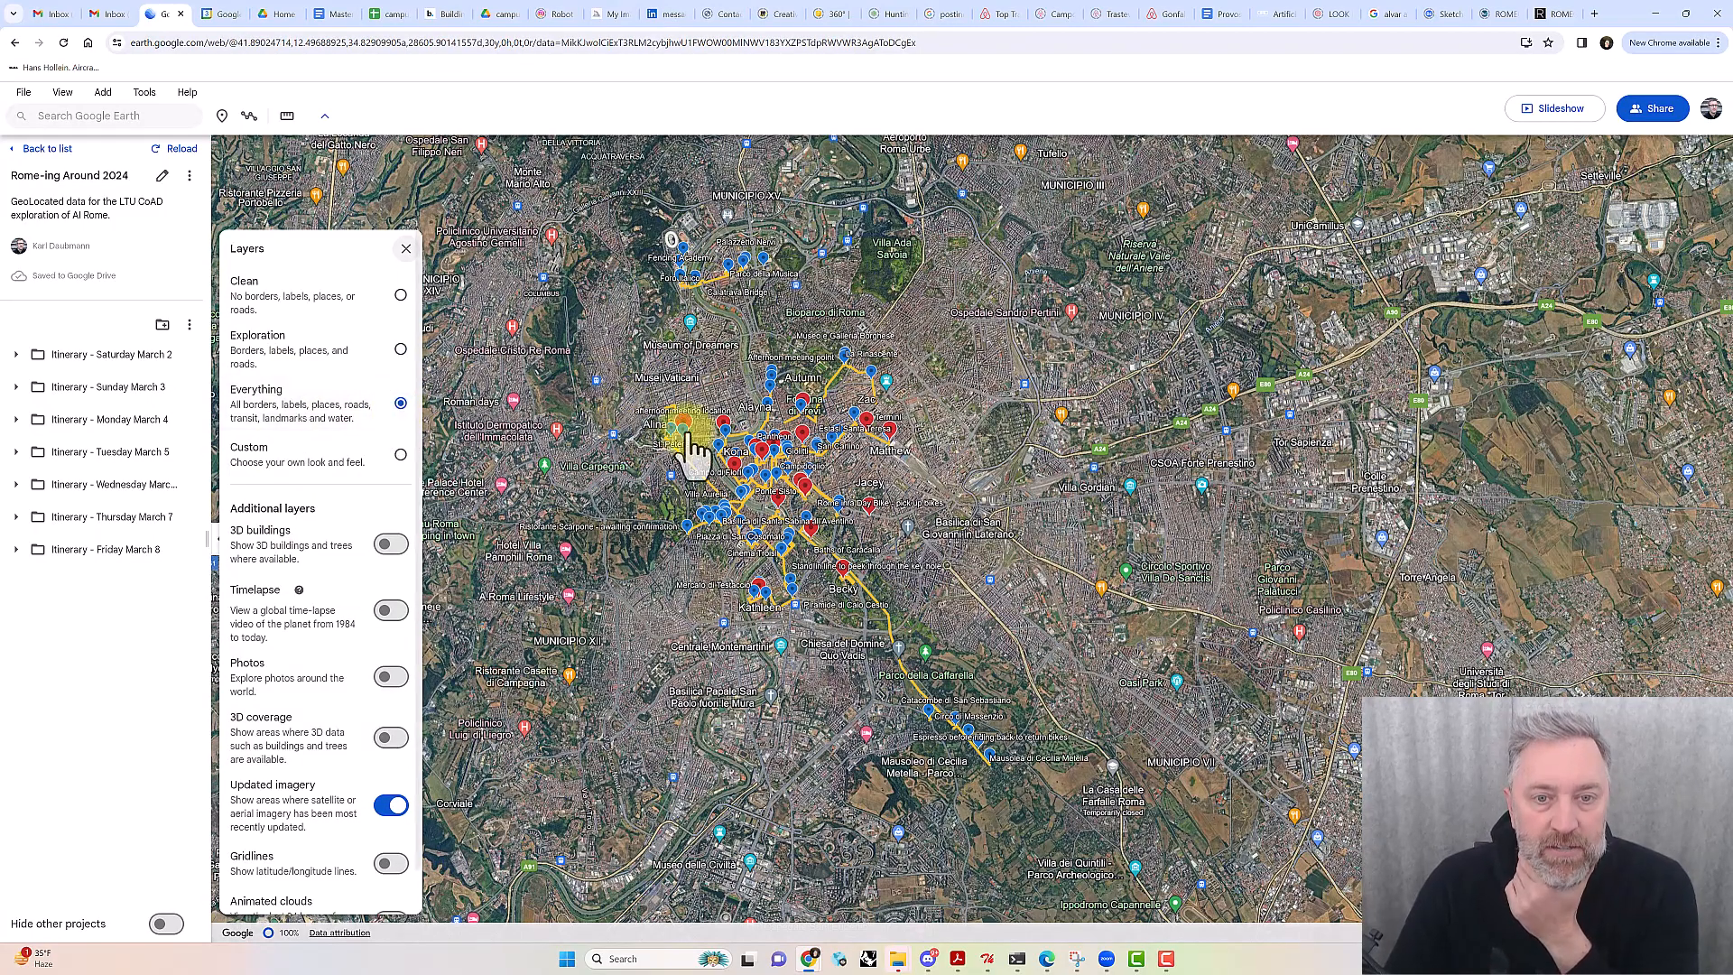
{"action": "scroll", "coordinate": [688, 427], "scroll_direction": "up", "scroll_amount": 3}
{"action": "scroll", "coordinate": [735, 487], "scroll_direction": "up", "scroll_amount": 5}
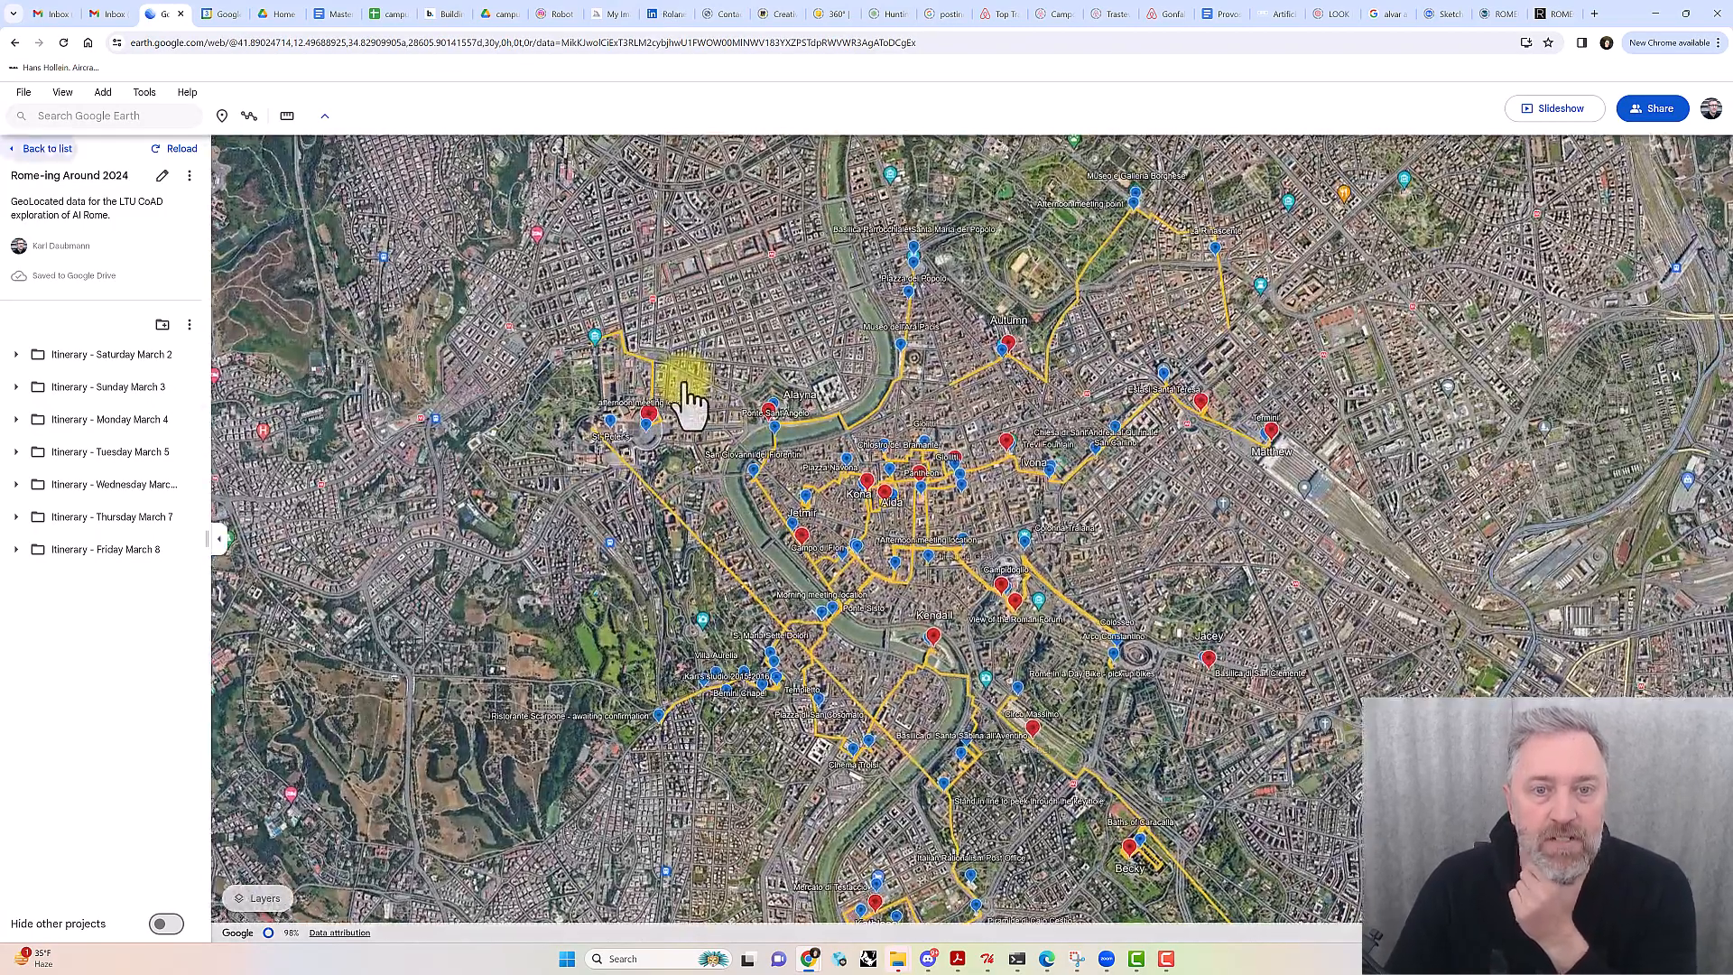
{"action": "scroll", "coordinate": [684, 397], "scroll_direction": "up", "scroll_amount": 3}
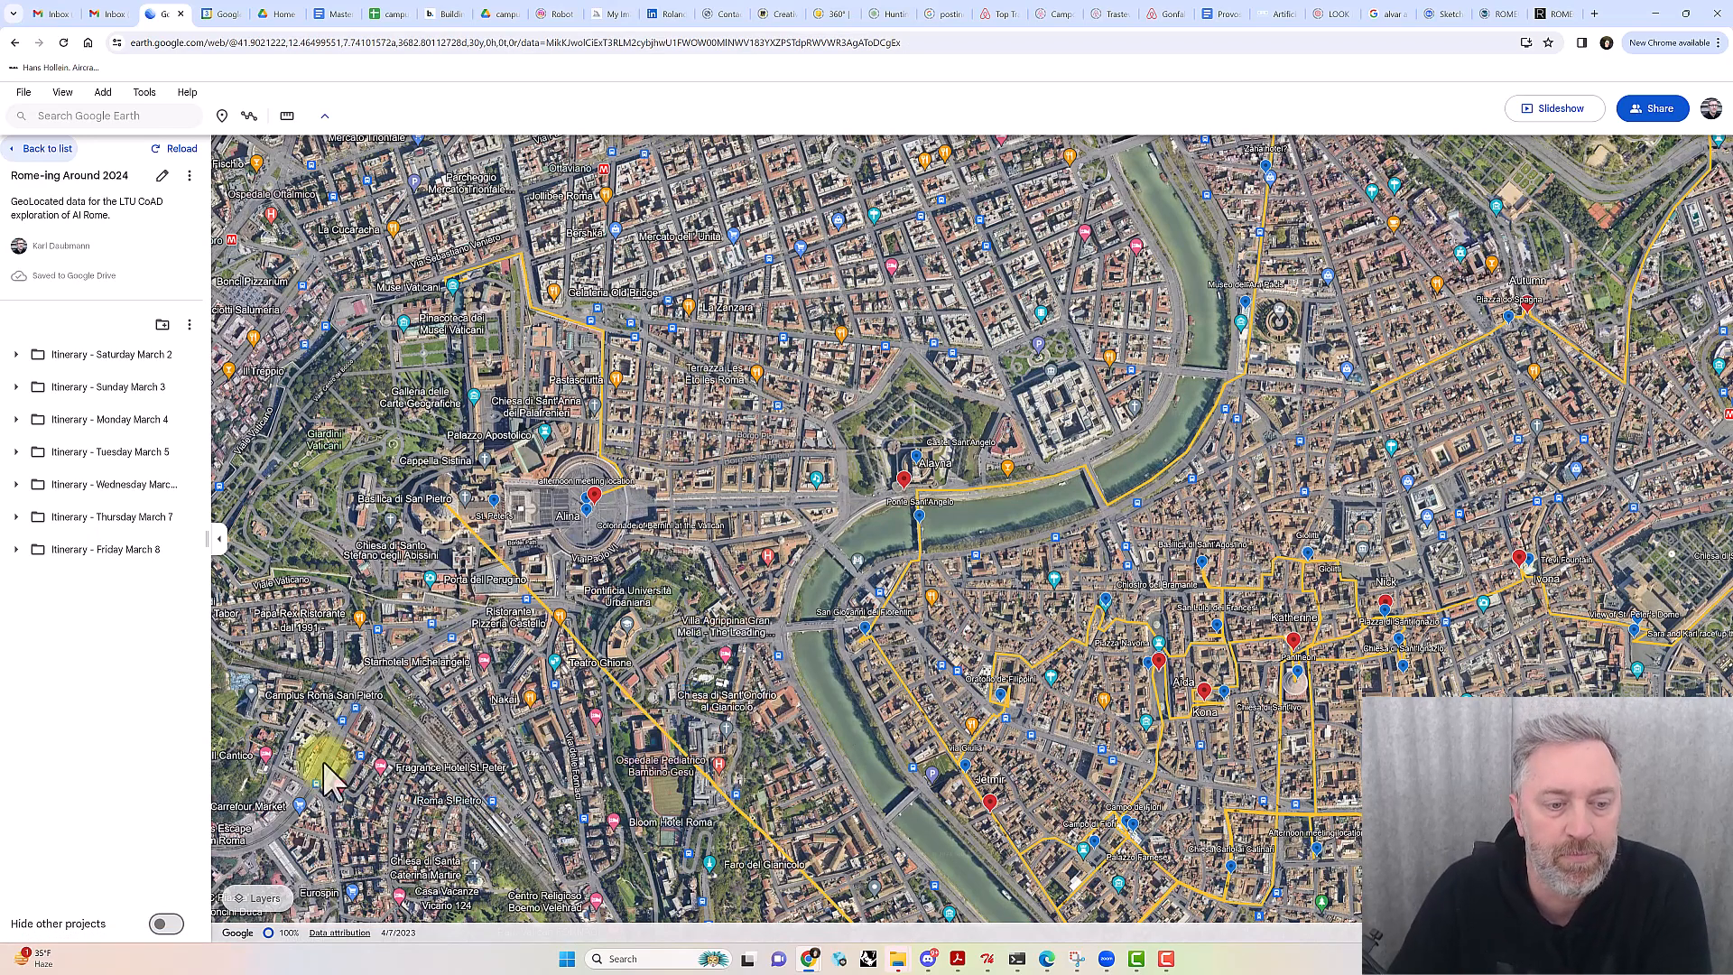
Set the map style to Clean, without borders, labels, places or roads, and close the layer settings
{"action": "left_click", "coordinate": [264, 898]}
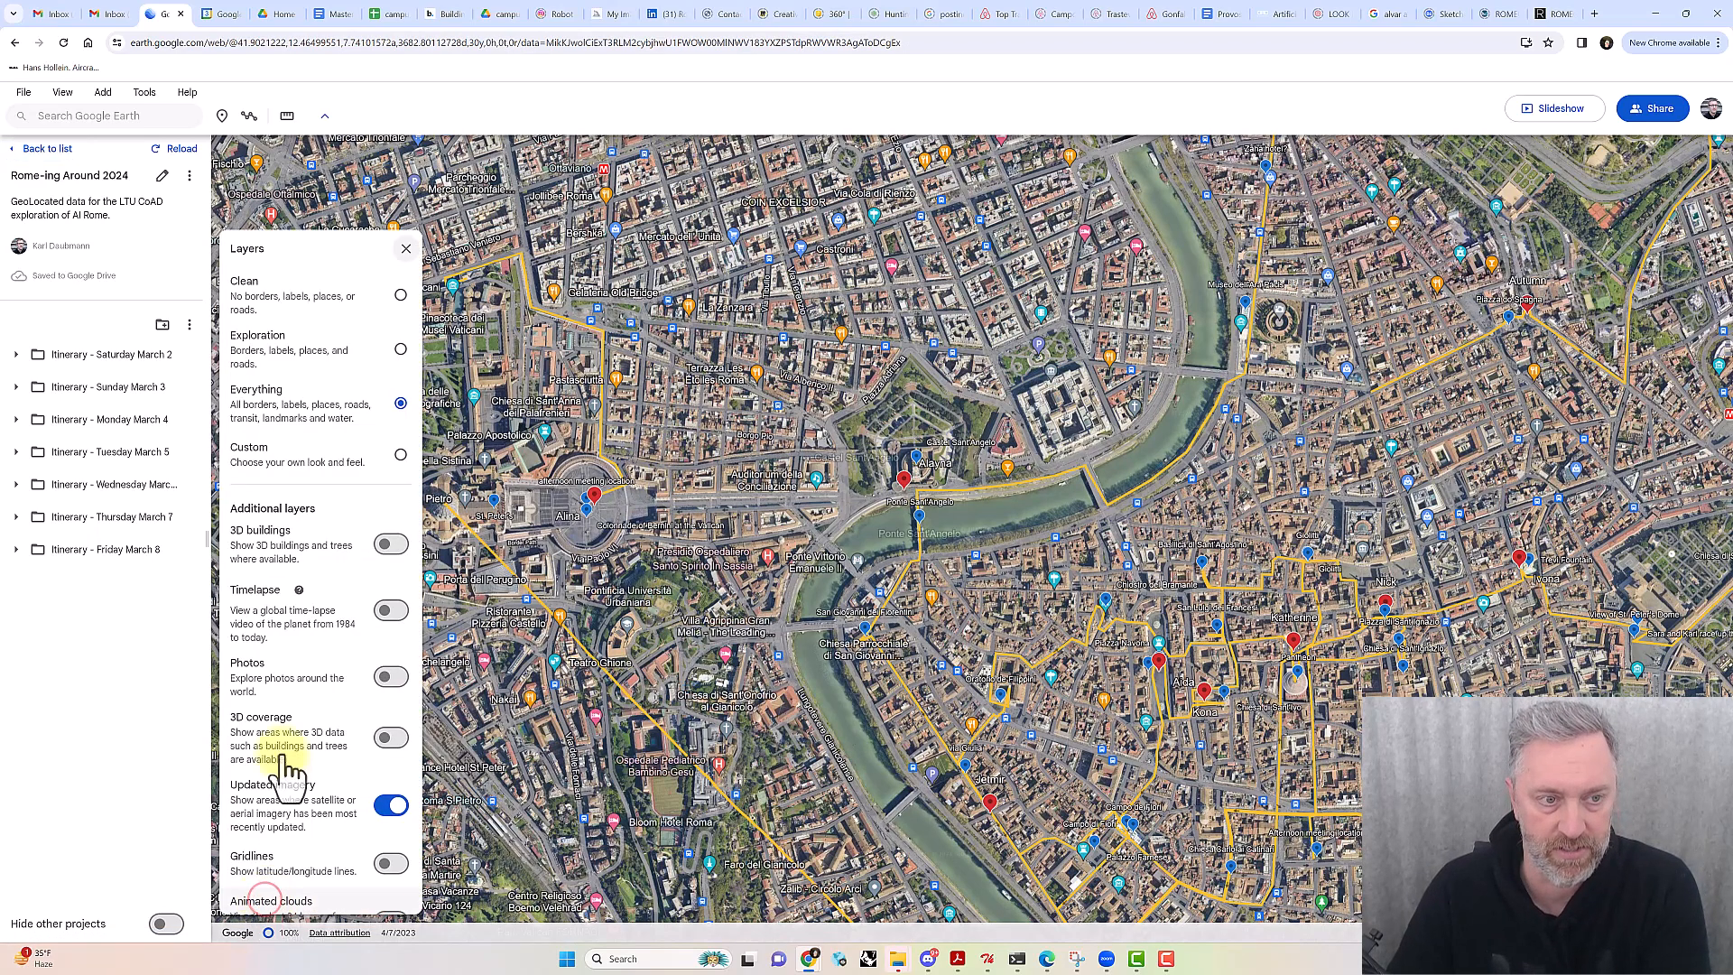
{"action": "left_click", "coordinate": [398, 294]}
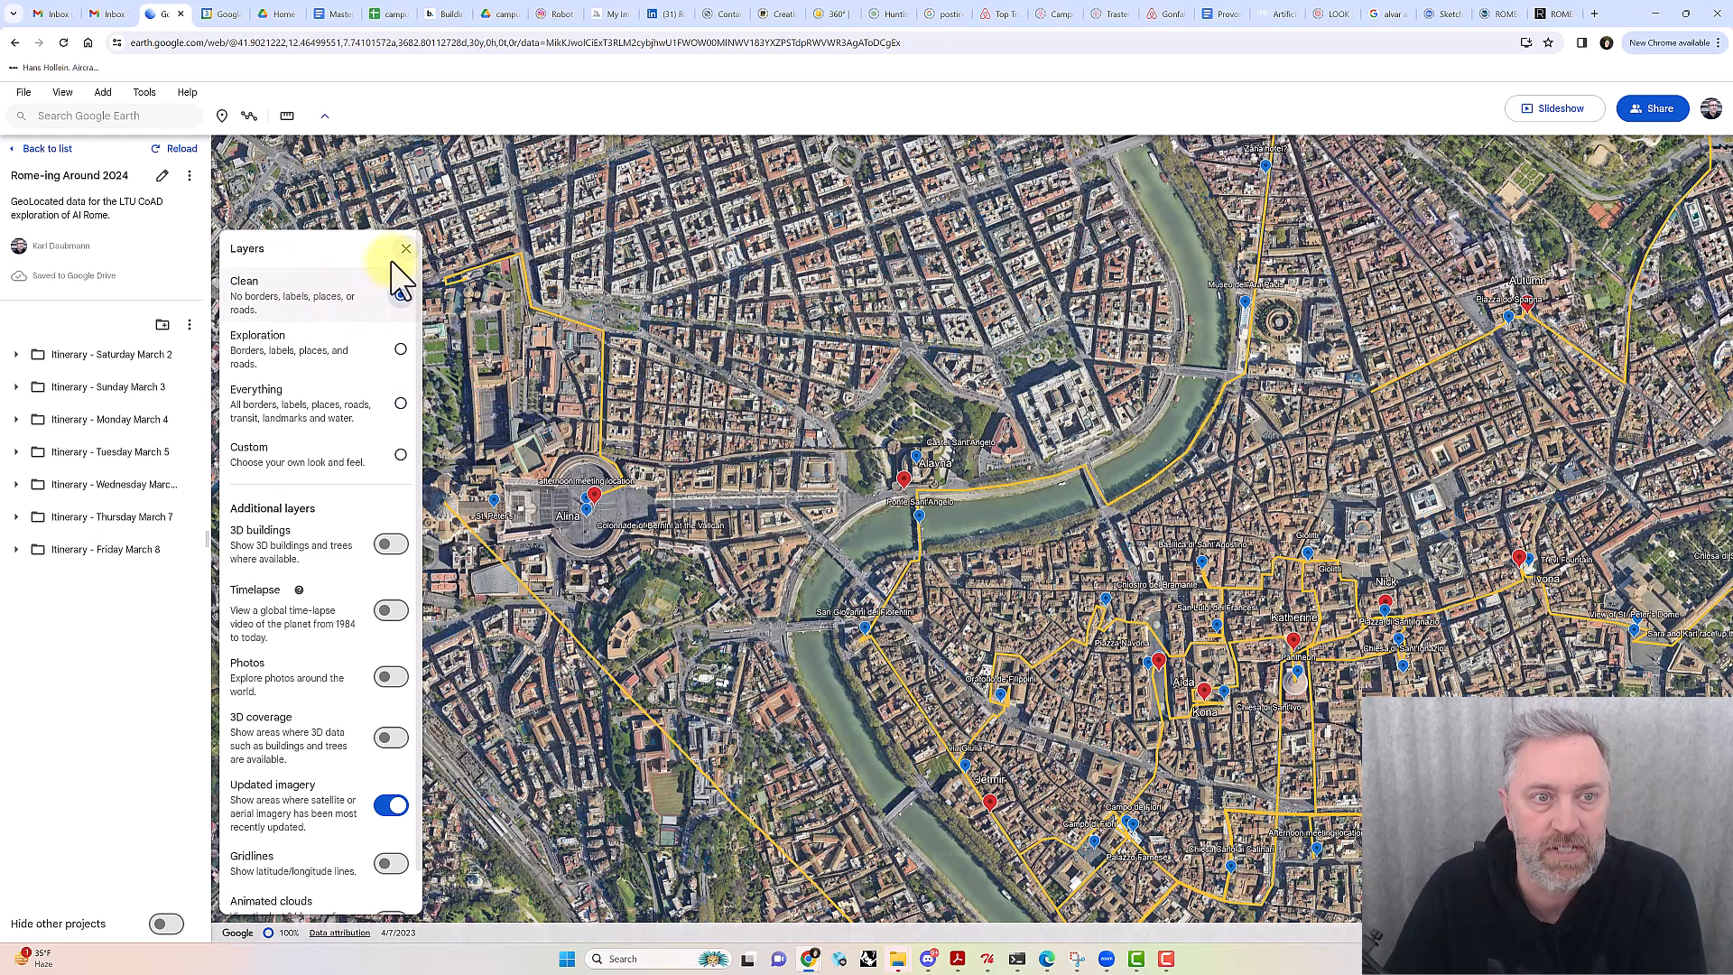
{"action": "left_click", "coordinate": [405, 249]}
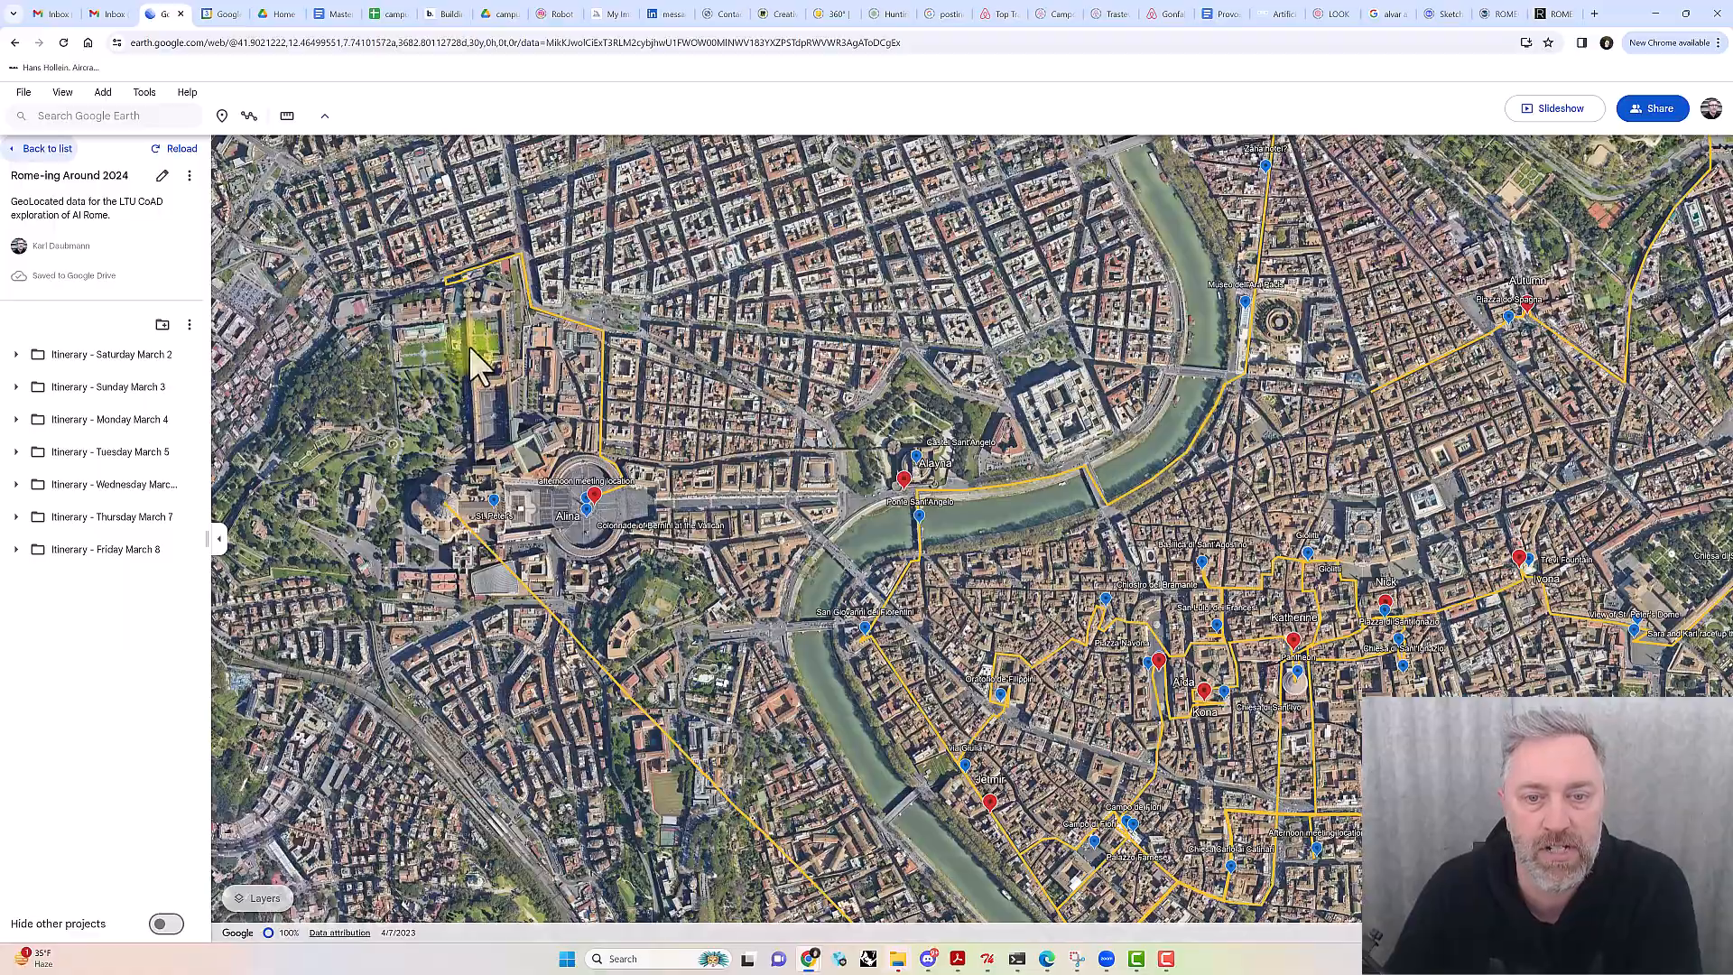
Expand the Sunday March 3 itinerary, view its Daily Meeting Point placemark on the map, and collapse the folder again
{"action": "scroll", "coordinate": [468, 344], "scroll_direction": "down", "scroll_amount": 5}
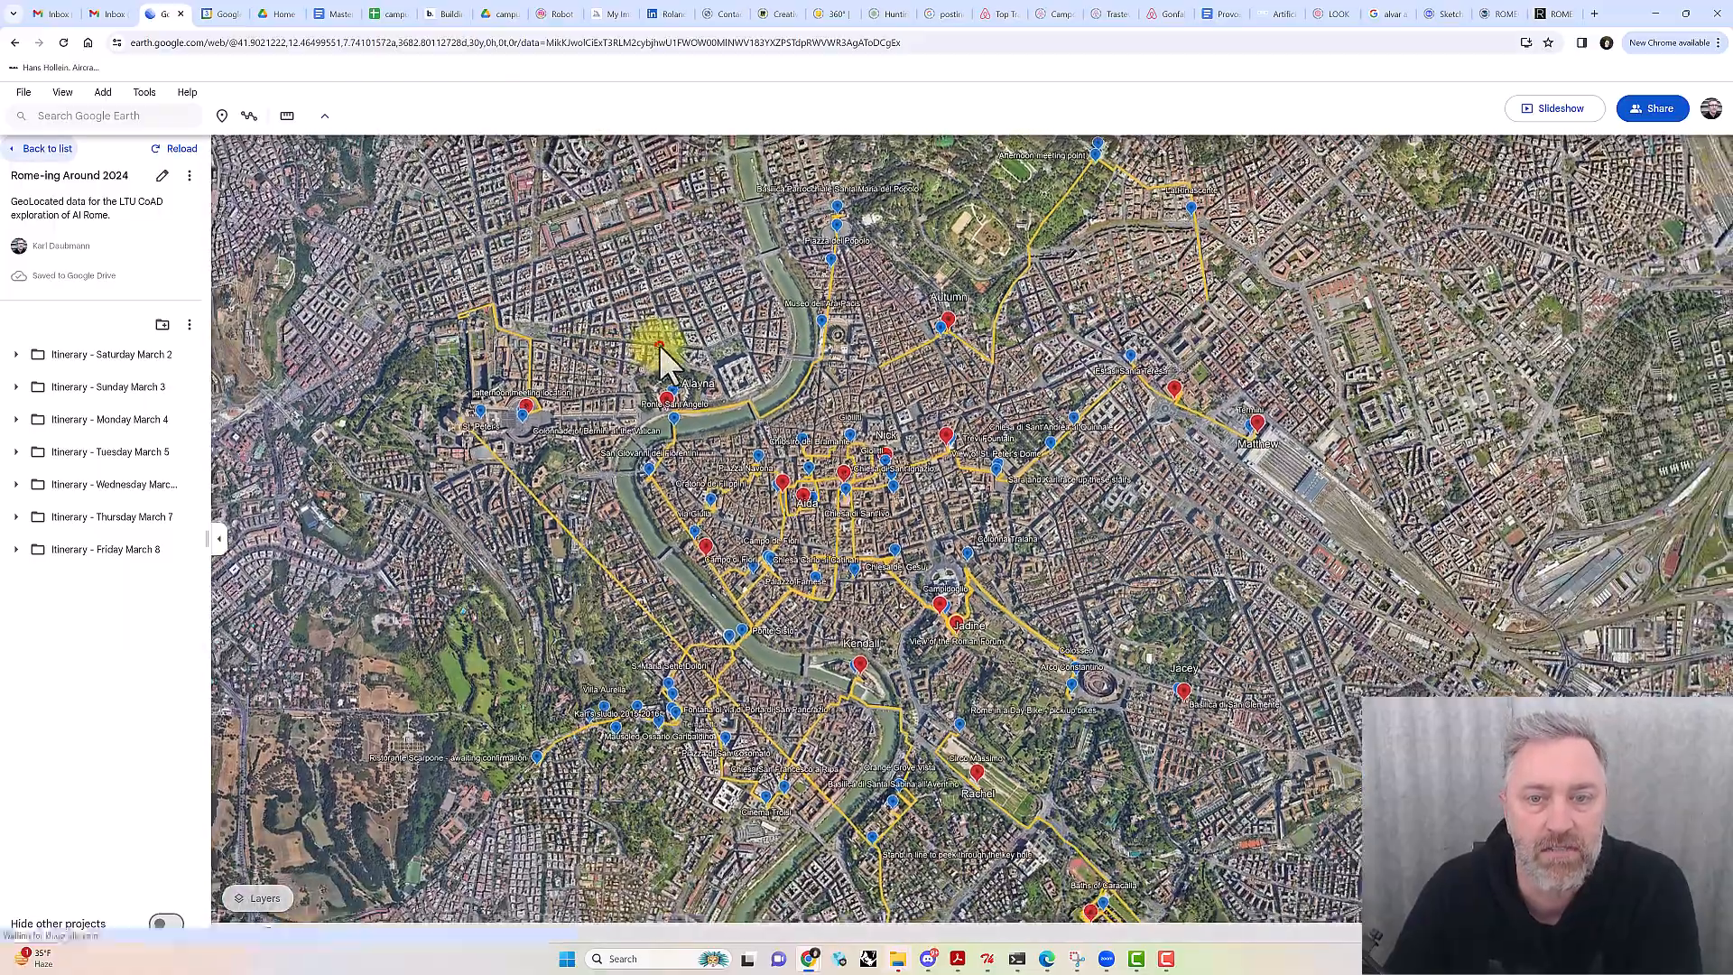
{"action": "left_click_drag", "start_coordinate": [648, 332], "coordinate": [632, 291]}
{"action": "scroll", "coordinate": [631, 292], "scroll_direction": "down", "scroll_amount": 2}
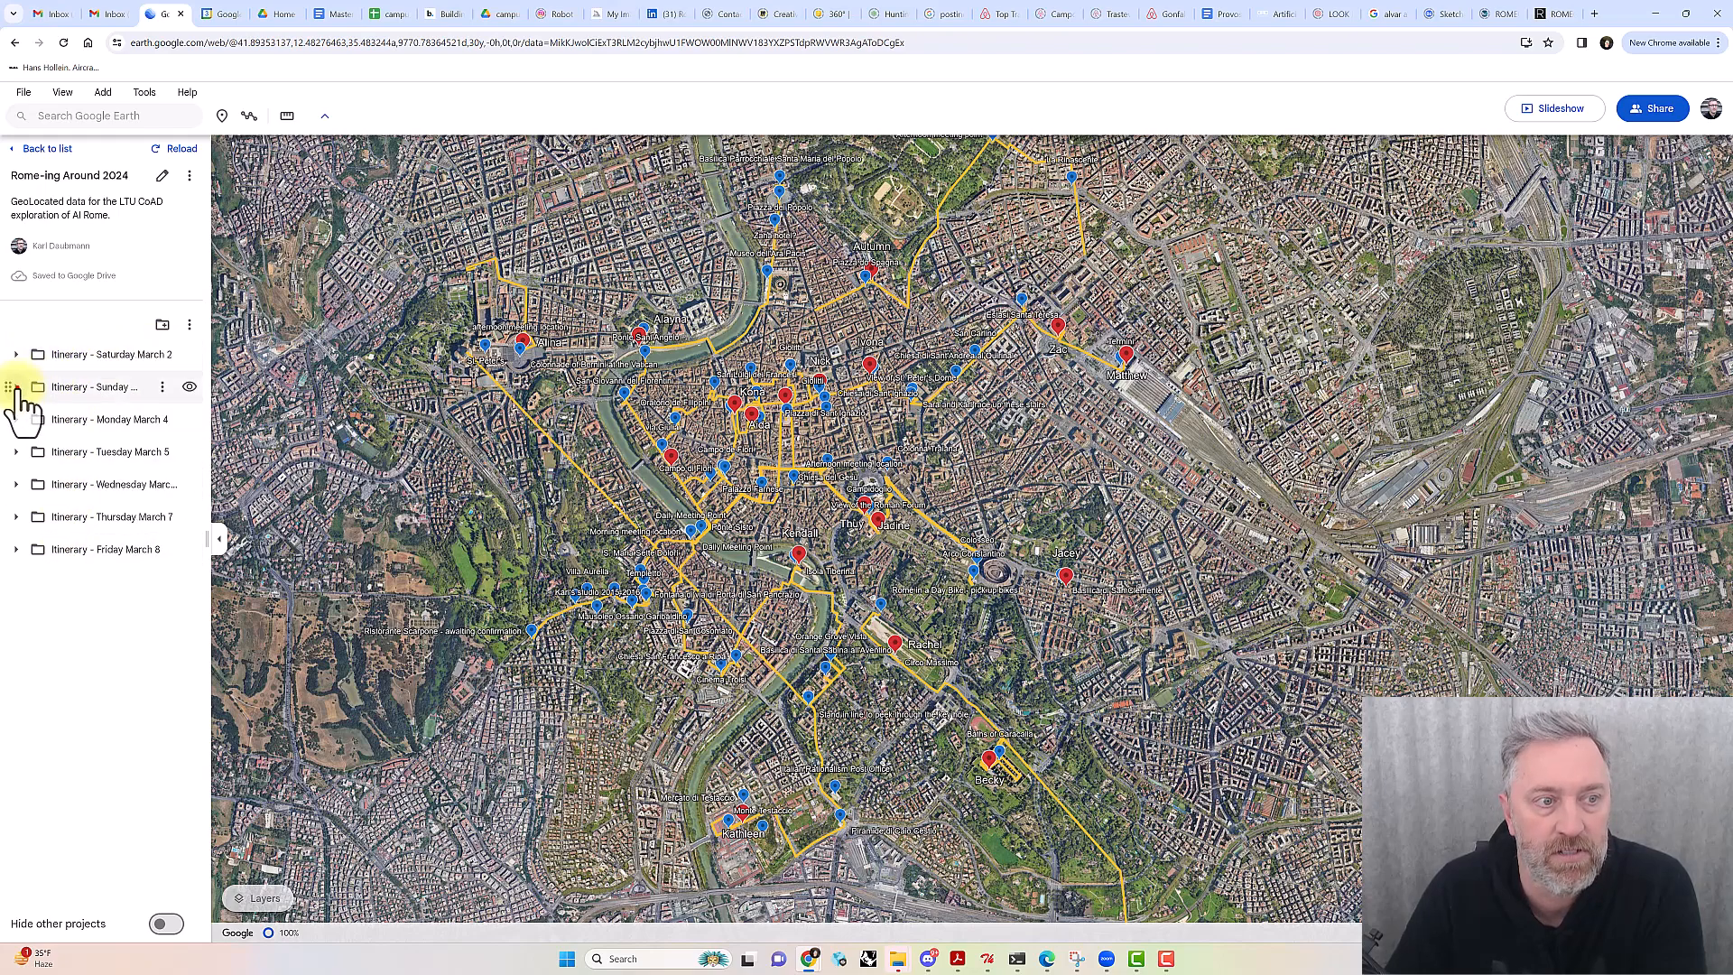
{"action": "left_click", "coordinate": [18, 387]}
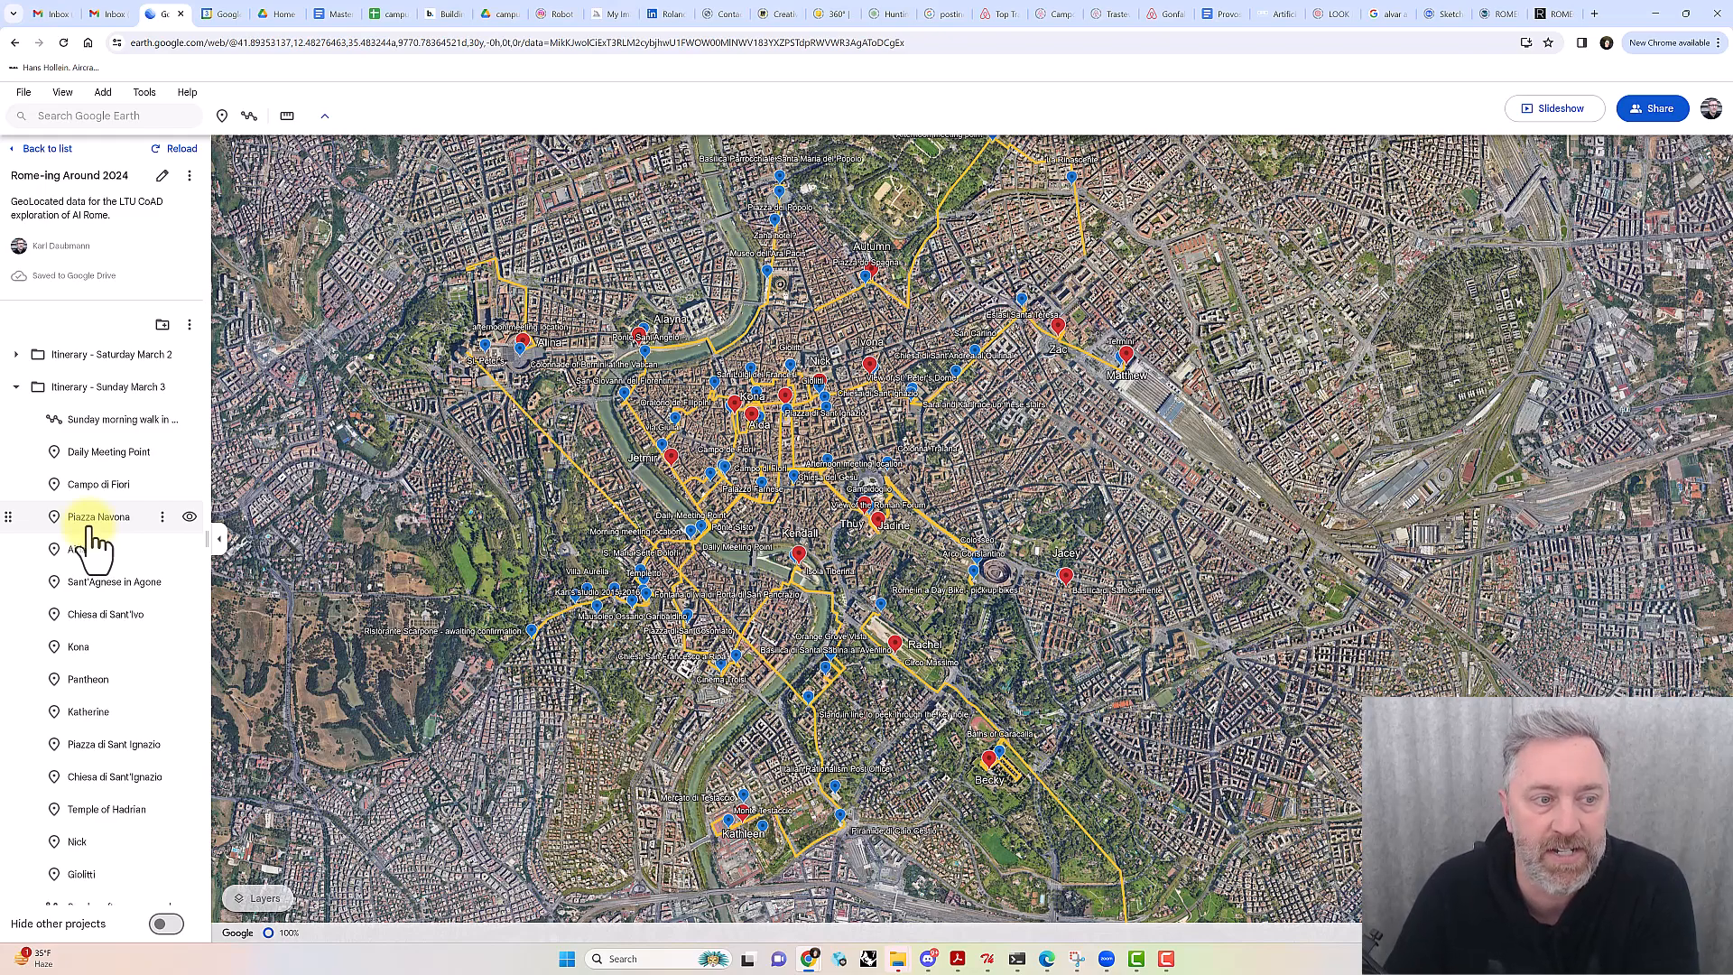
{"action": "left_click", "coordinate": [97, 453]}
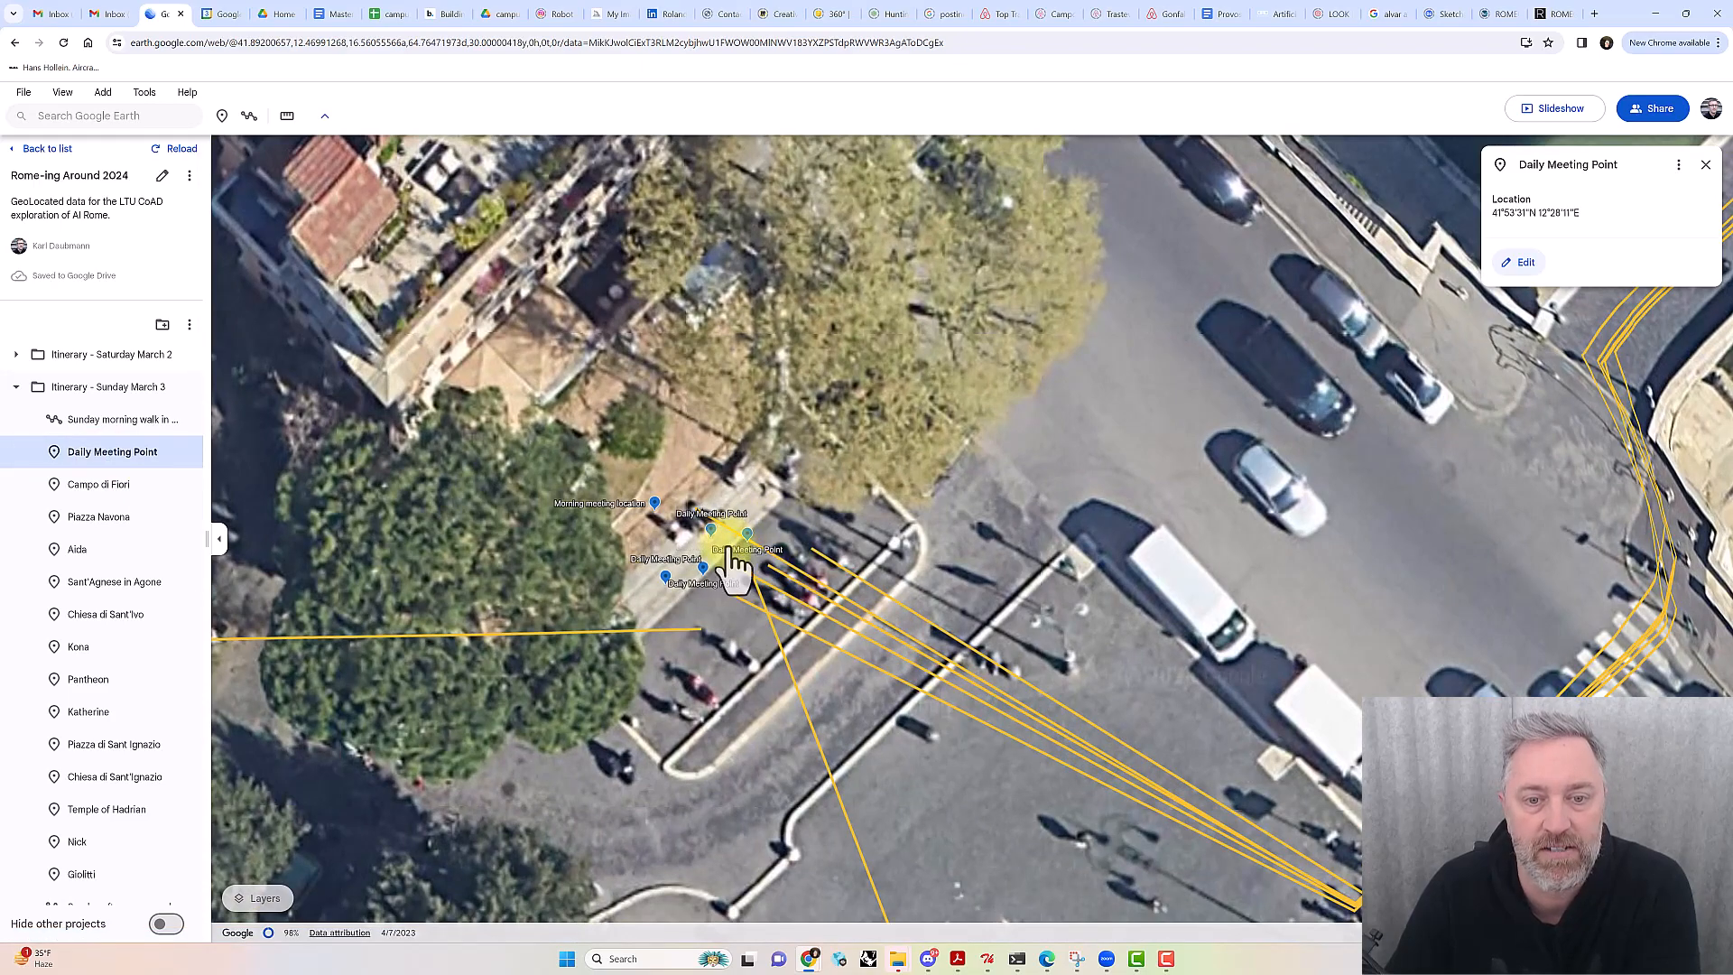
{"action": "scroll", "coordinate": [756, 513], "scroll_direction": "down", "scroll_amount": 5}
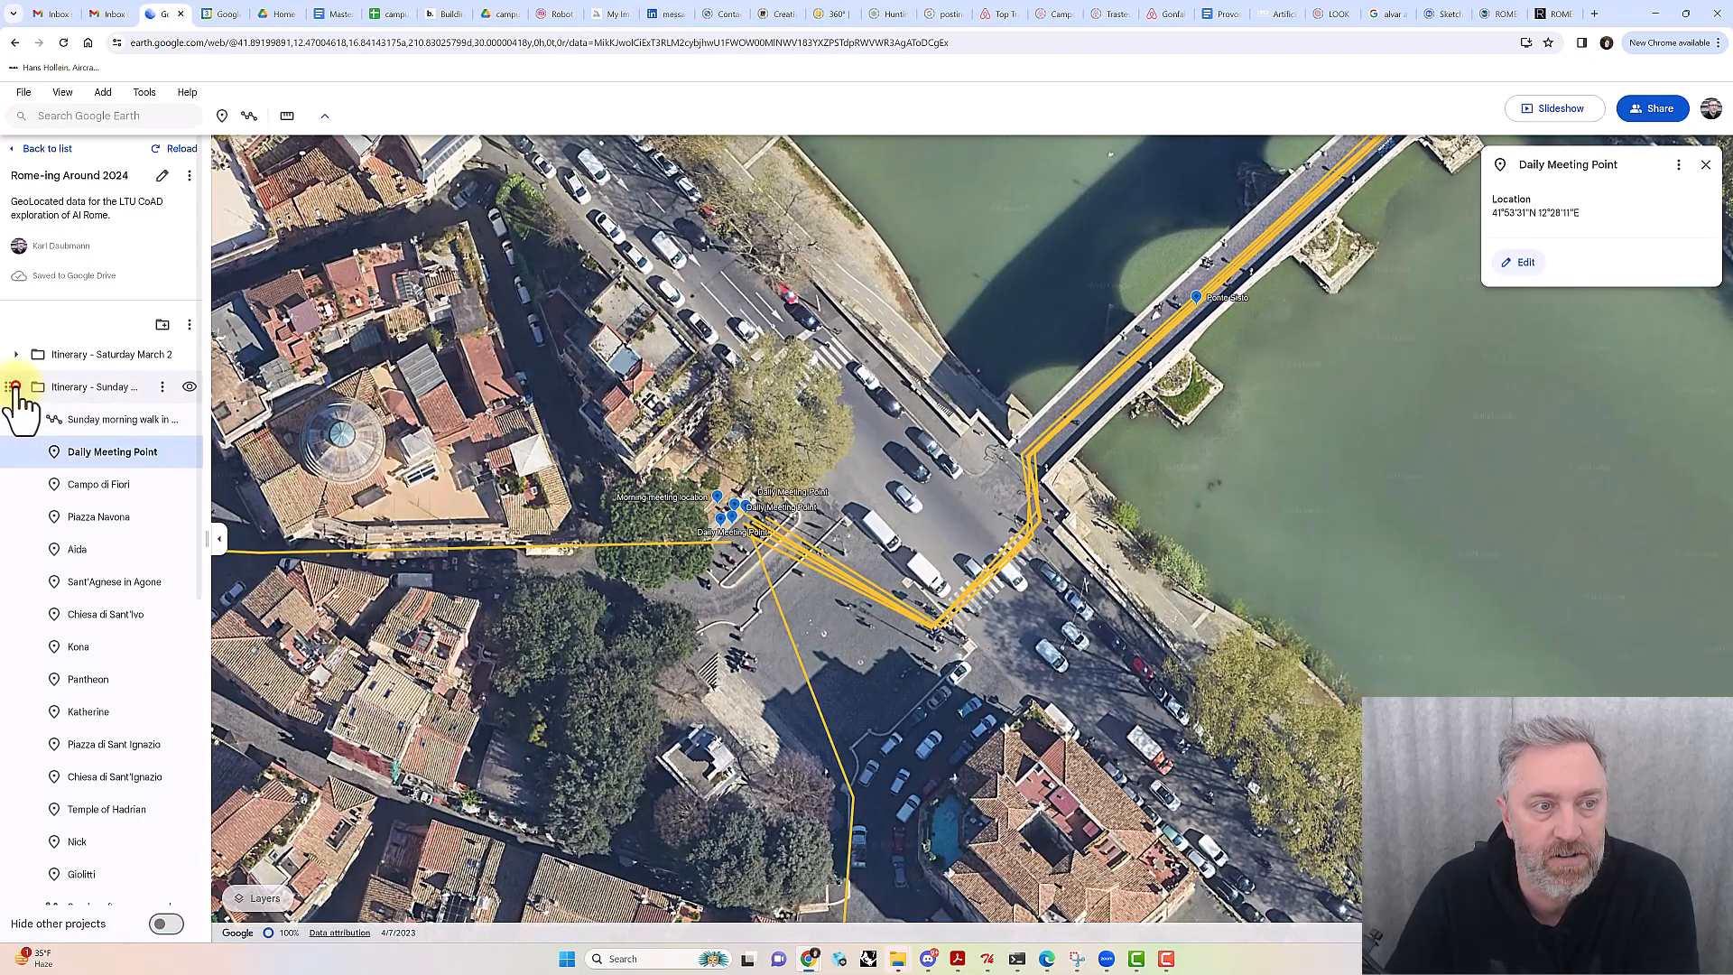
{"action": "left_click", "coordinate": [15, 387]}
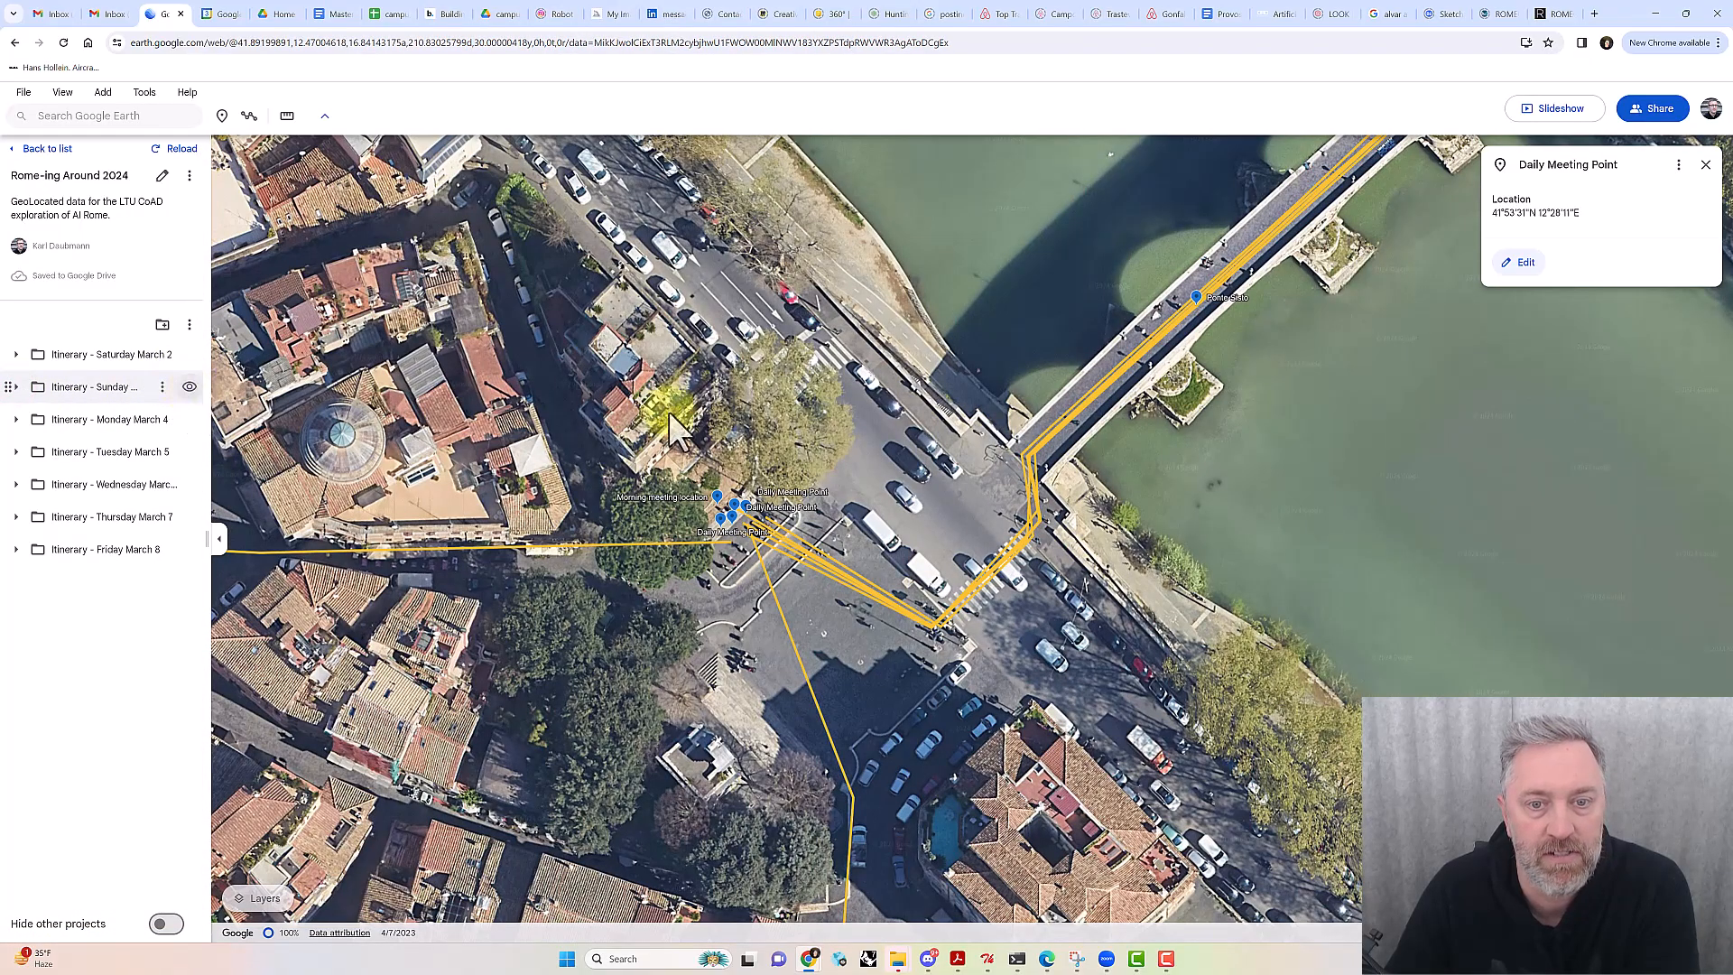
Hide the Saturday, Sunday, Monday, Wednesday, Thursday and Friday itineraries, leaving only Tuesday March 5 shown on the map
{"action": "scroll", "coordinate": [799, 455], "scroll_direction": "down", "scroll_amount": 5}
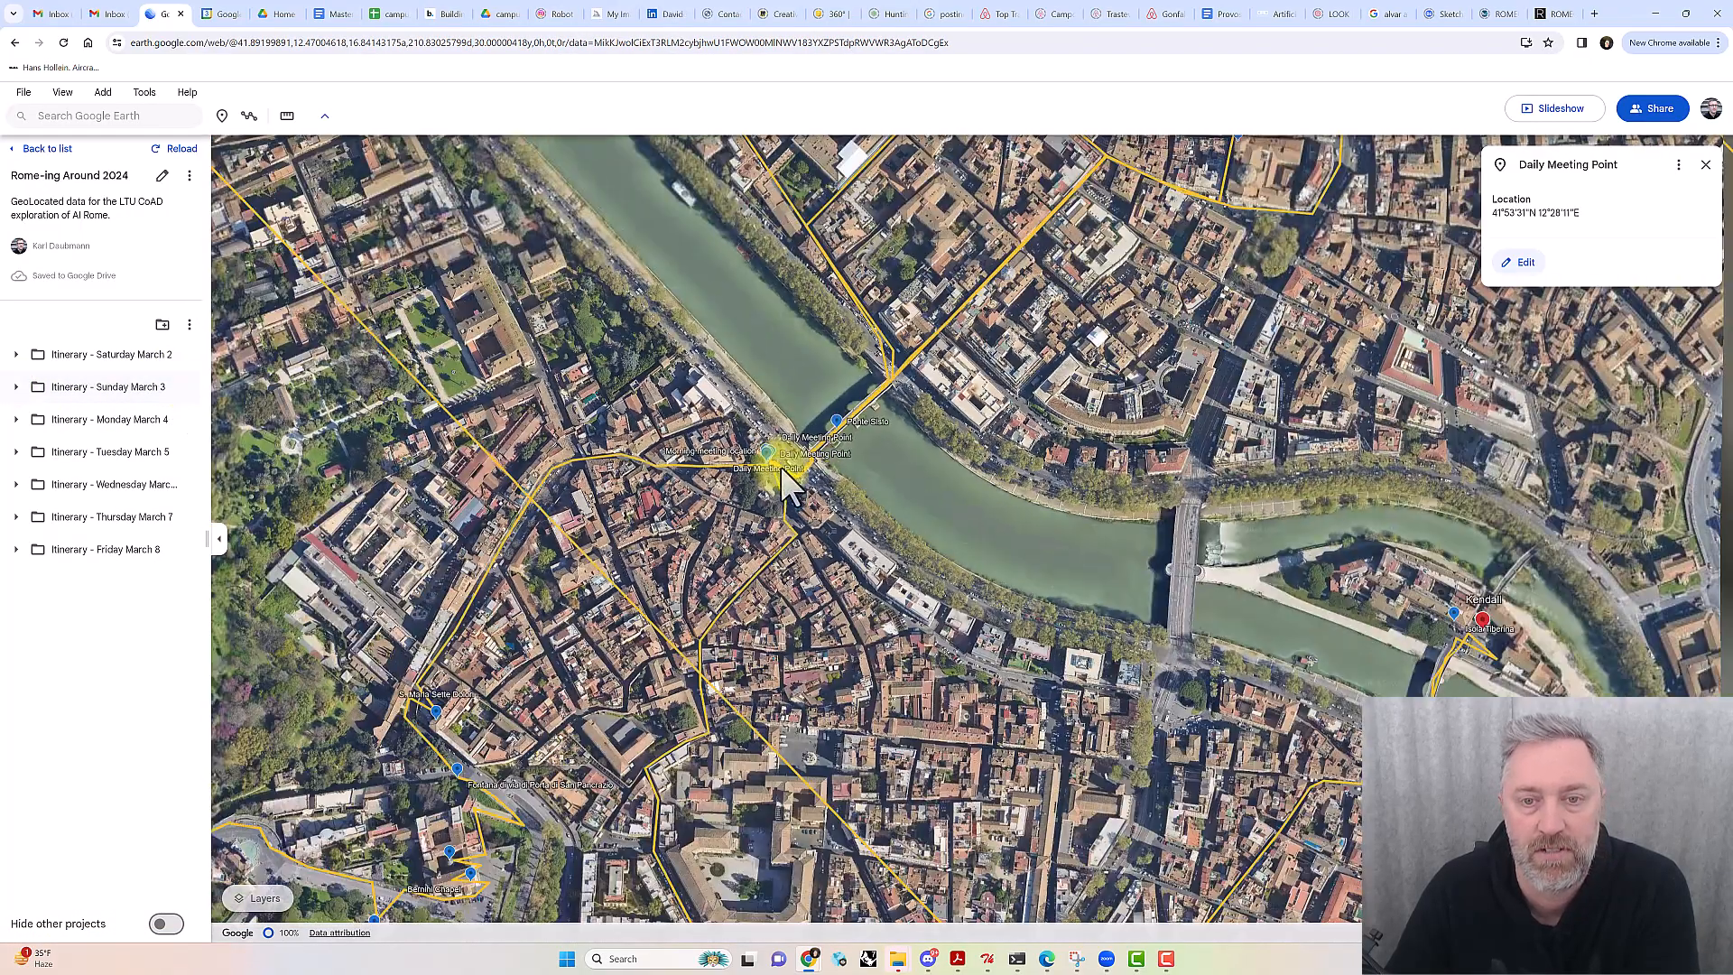
{"action": "scroll", "coordinate": [782, 467], "scroll_direction": "down", "scroll_amount": 8}
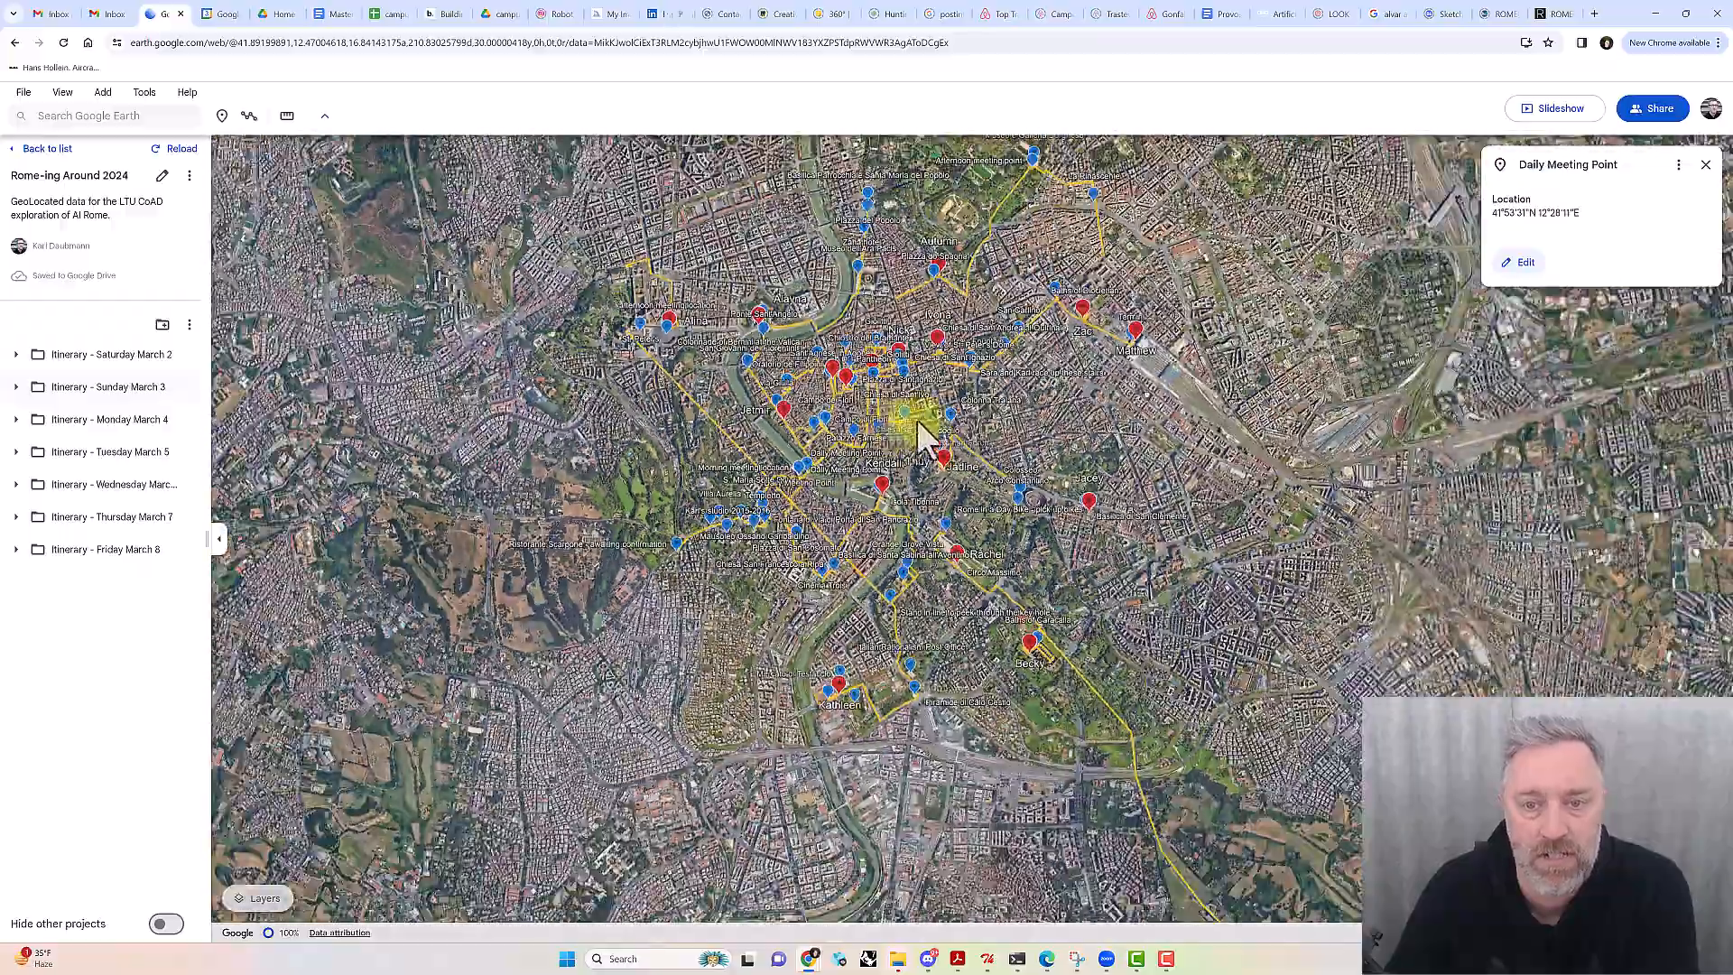
{"action": "scroll", "coordinate": [920, 438], "scroll_direction": "down", "scroll_amount": 5}
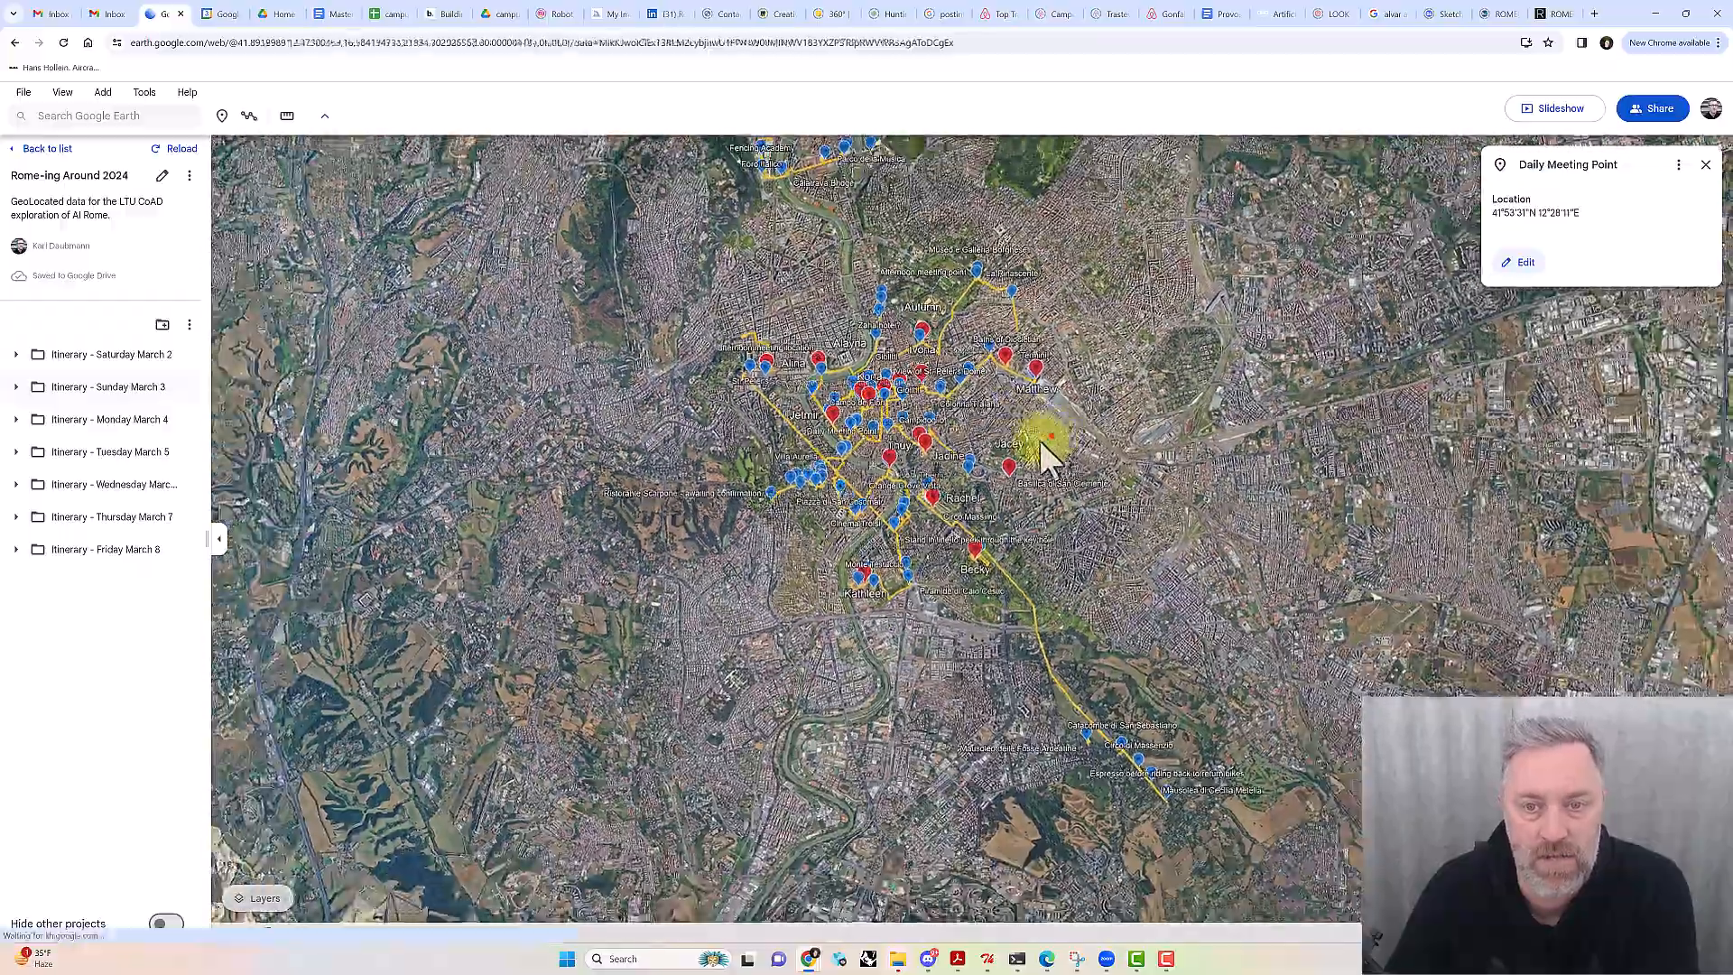
{"action": "left_click_drag", "start_coordinate": [1039, 440], "coordinate": [987, 516]}
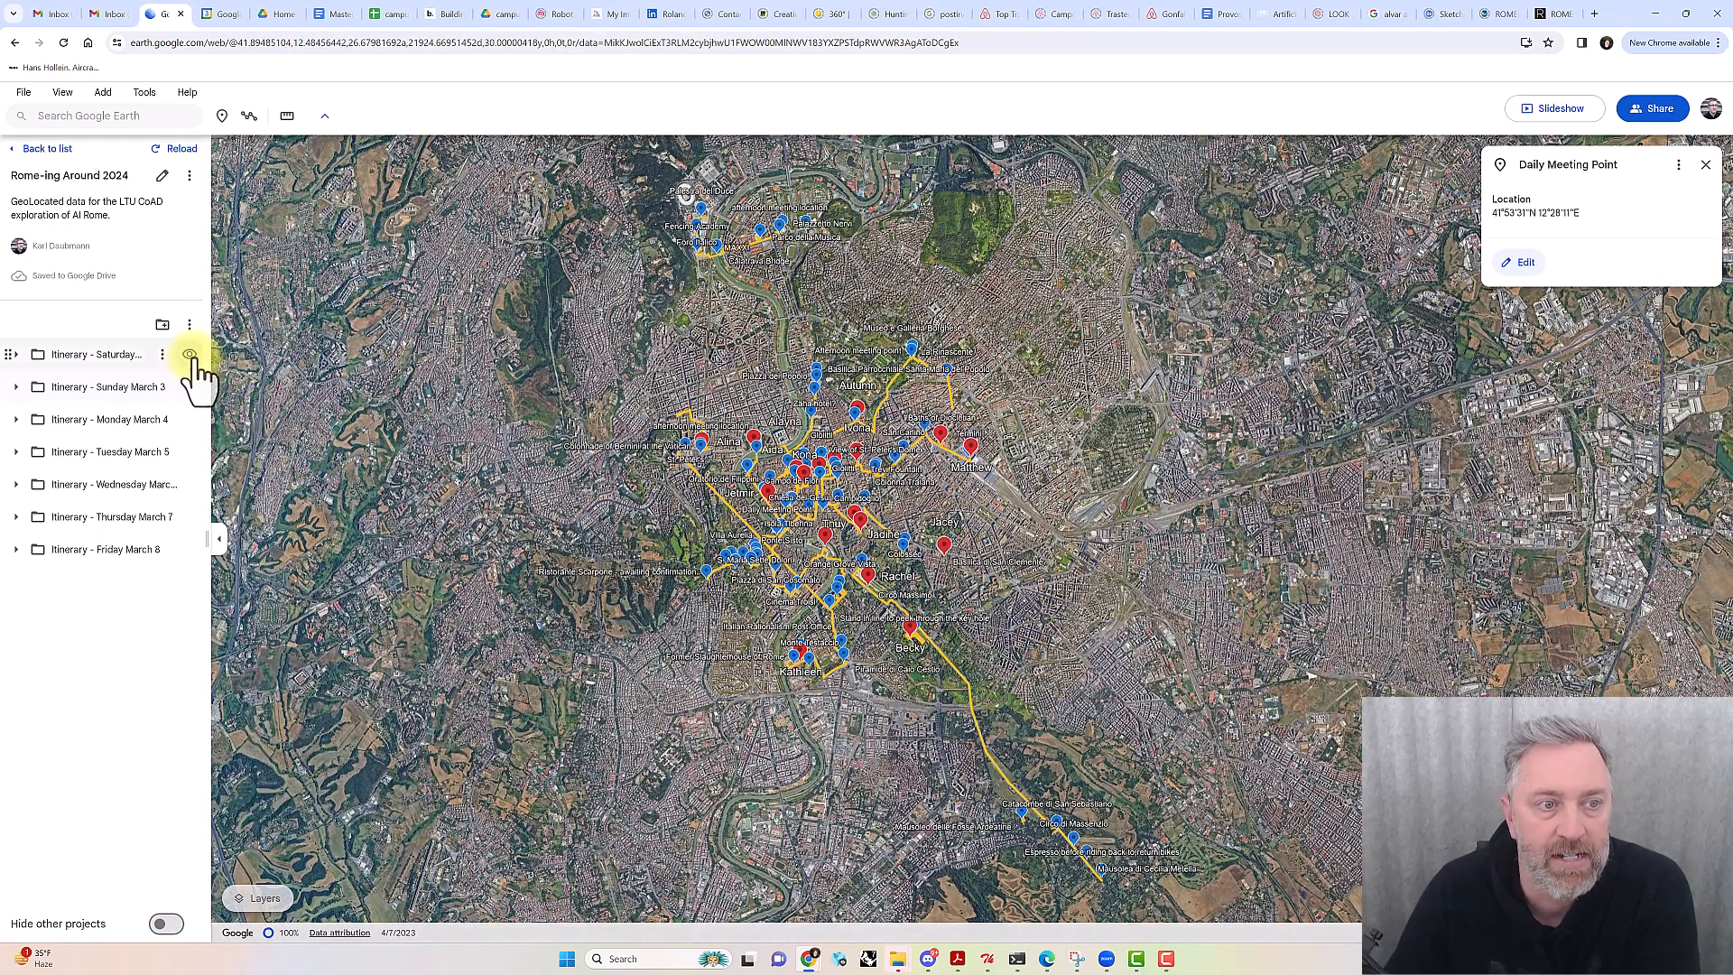
{"action": "left_click", "coordinate": [189, 355]}
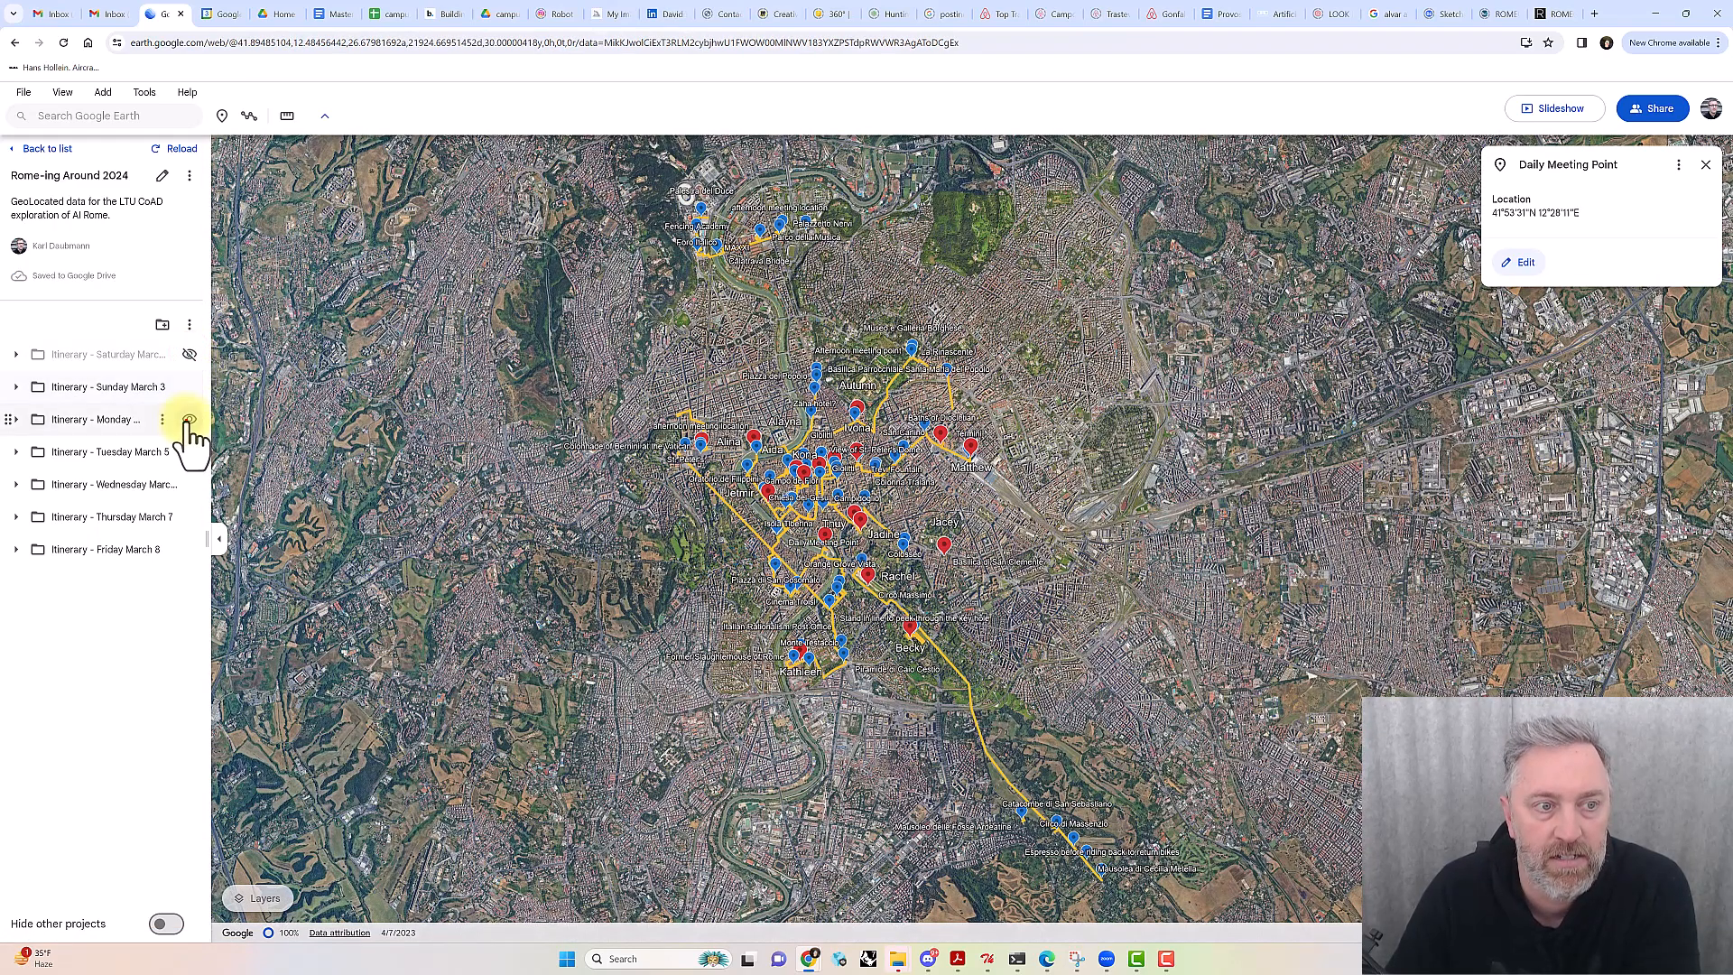
{"action": "left_click", "coordinate": [187, 451]}
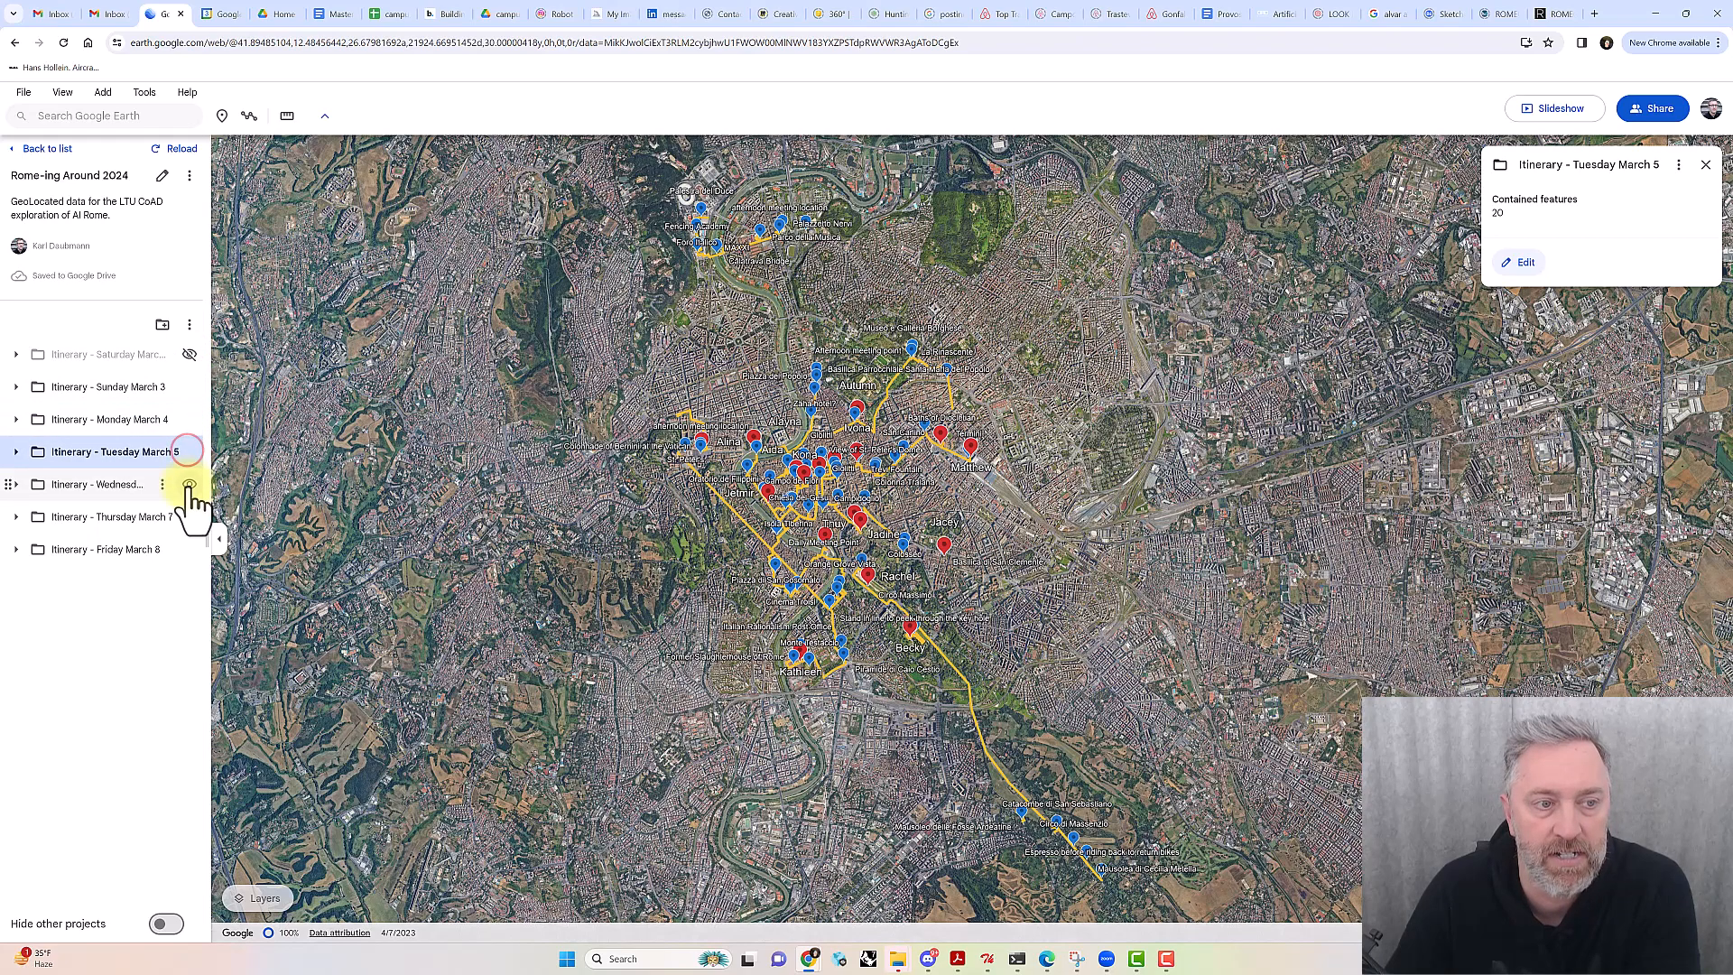
{"action": "left_click", "coordinate": [188, 484]}
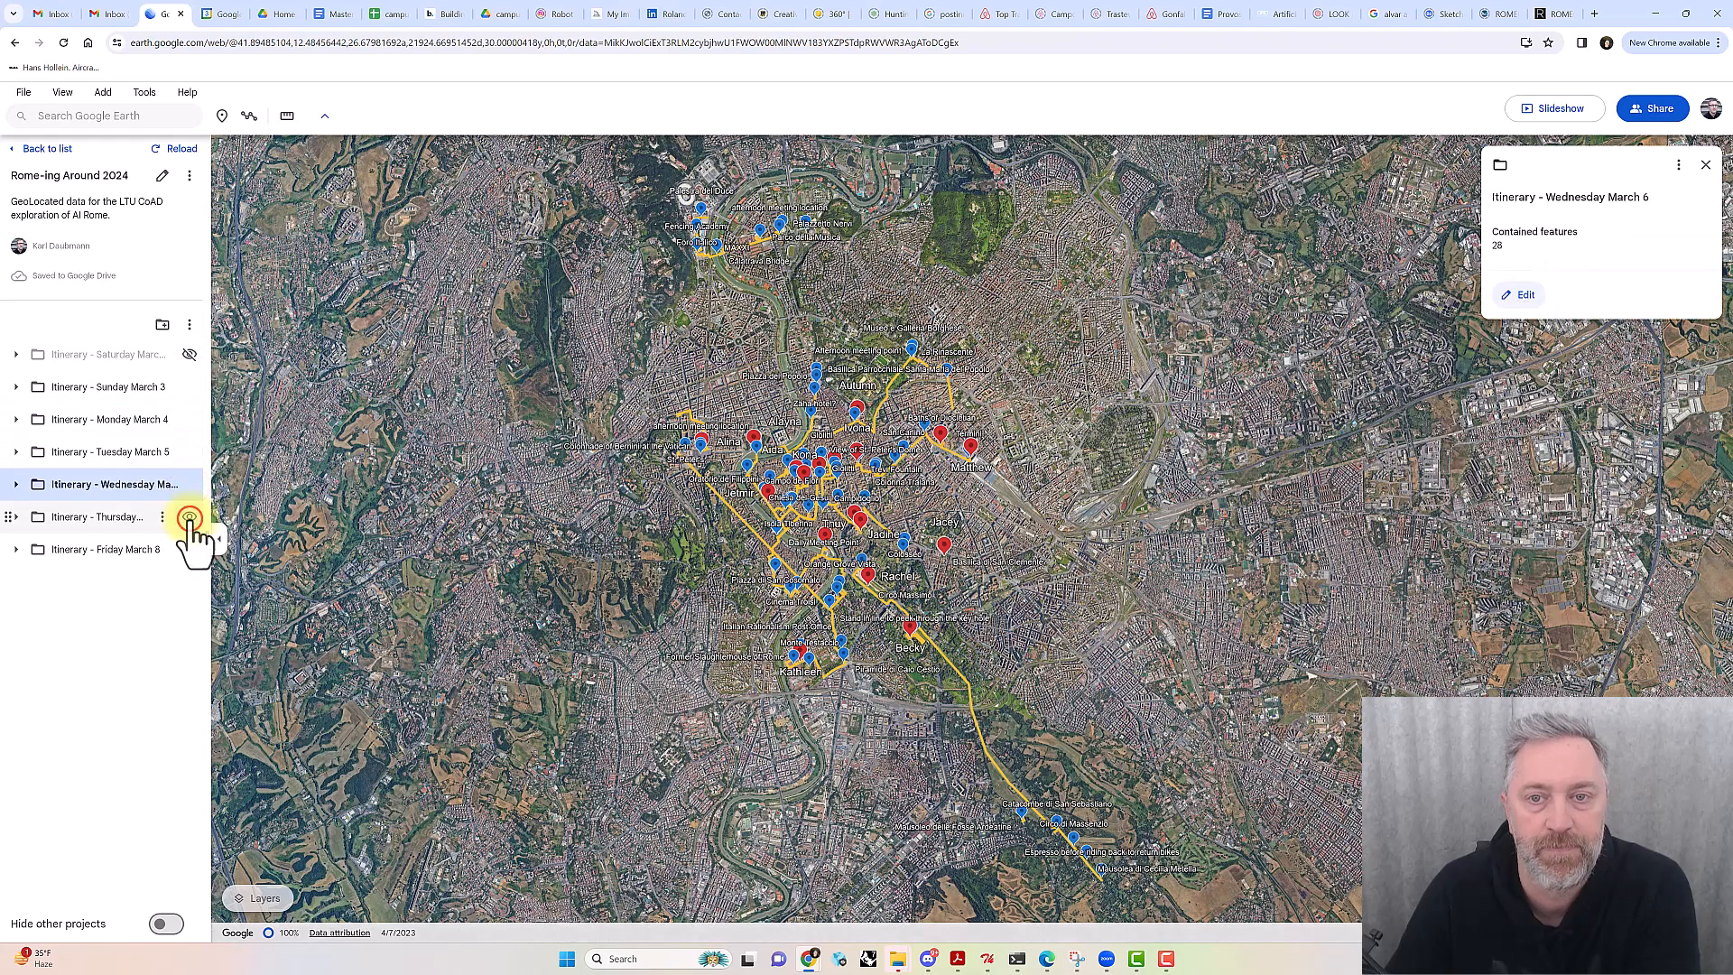
{"action": "left_click", "coordinate": [189, 517]}
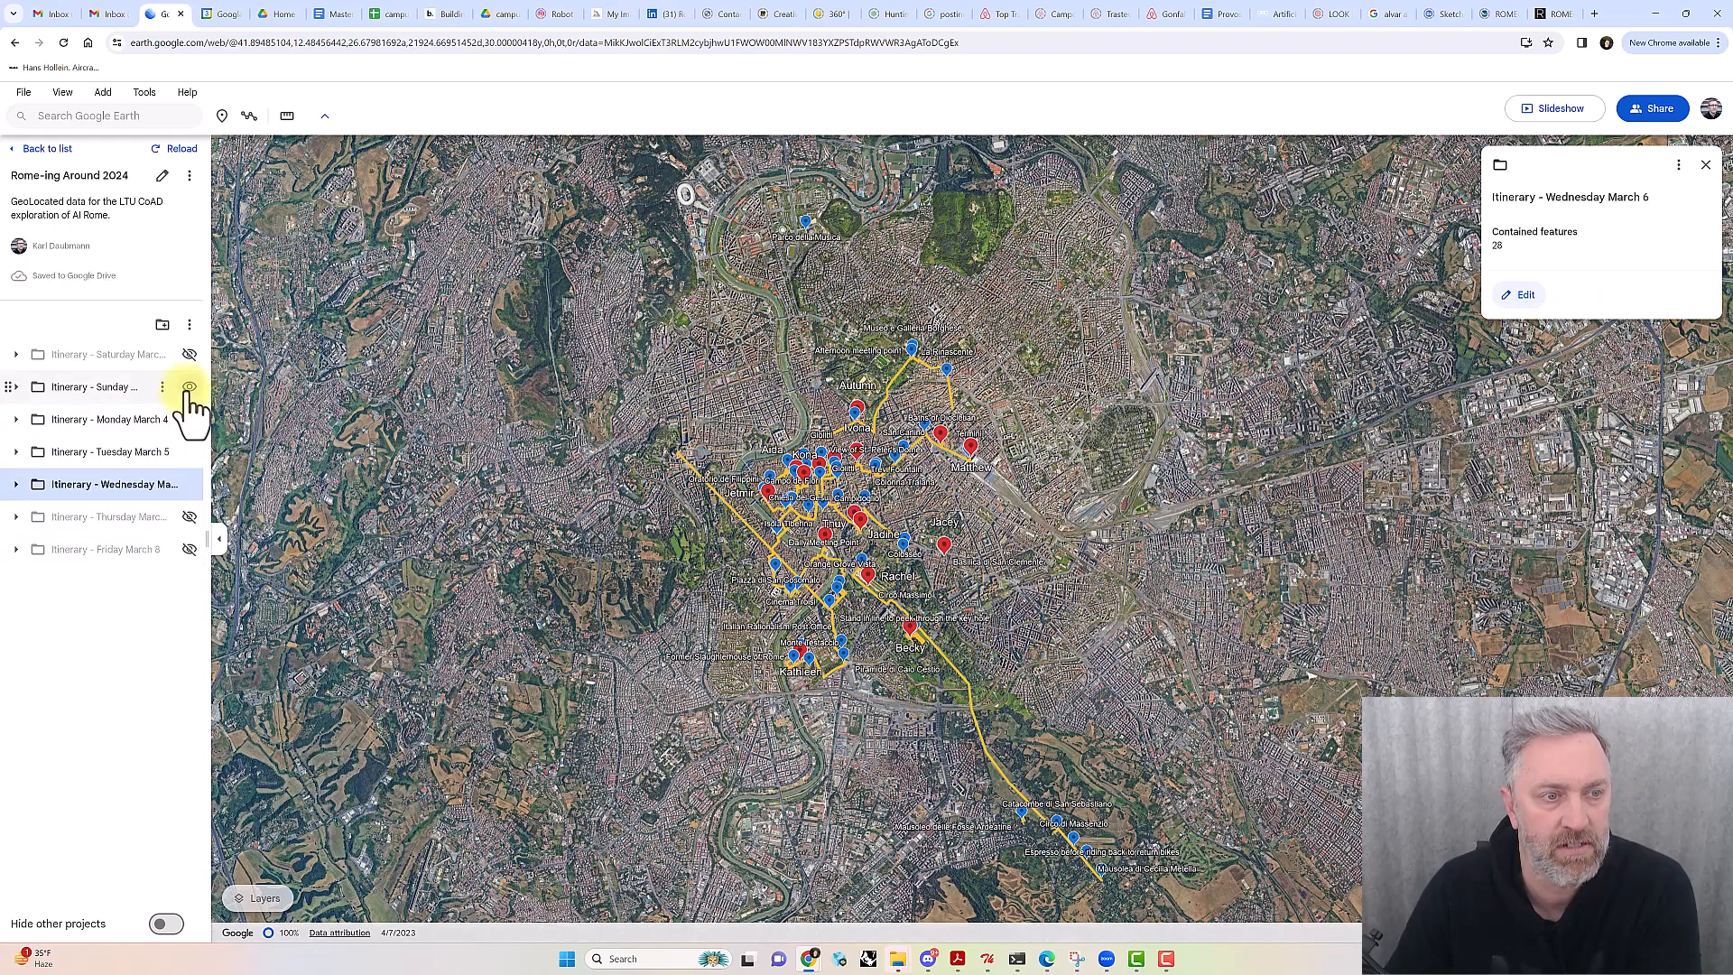
{"action": "left_click", "coordinate": [188, 386]}
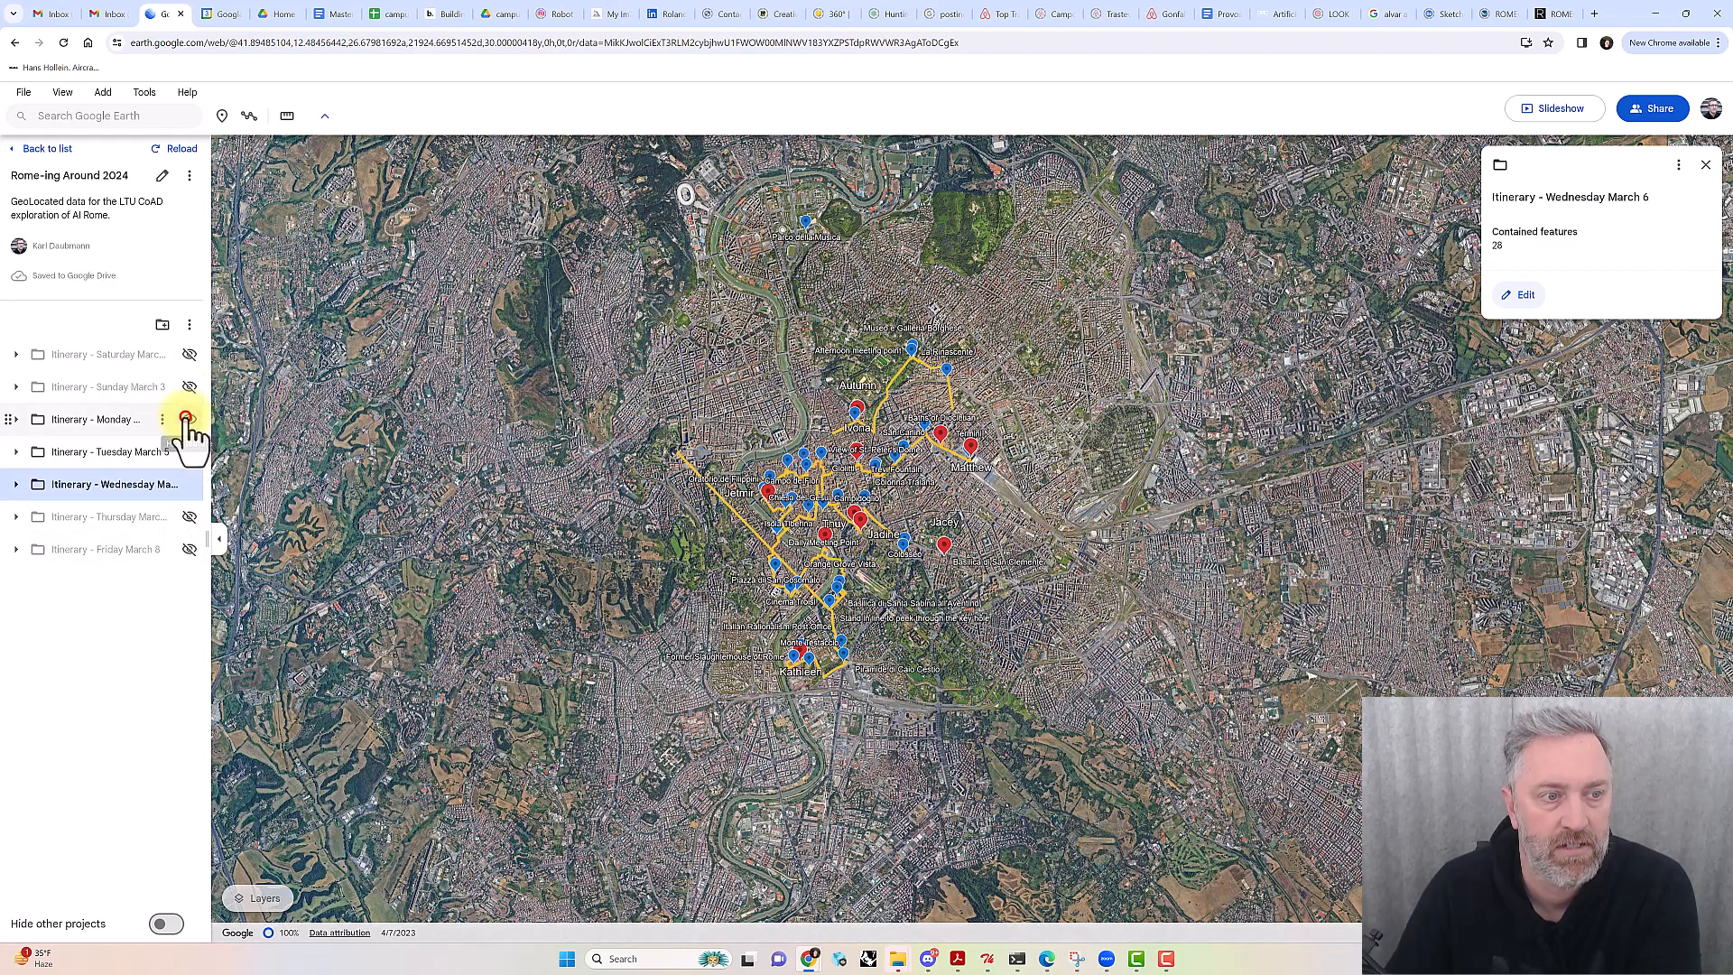
{"action": "left_click", "coordinate": [188, 419]}
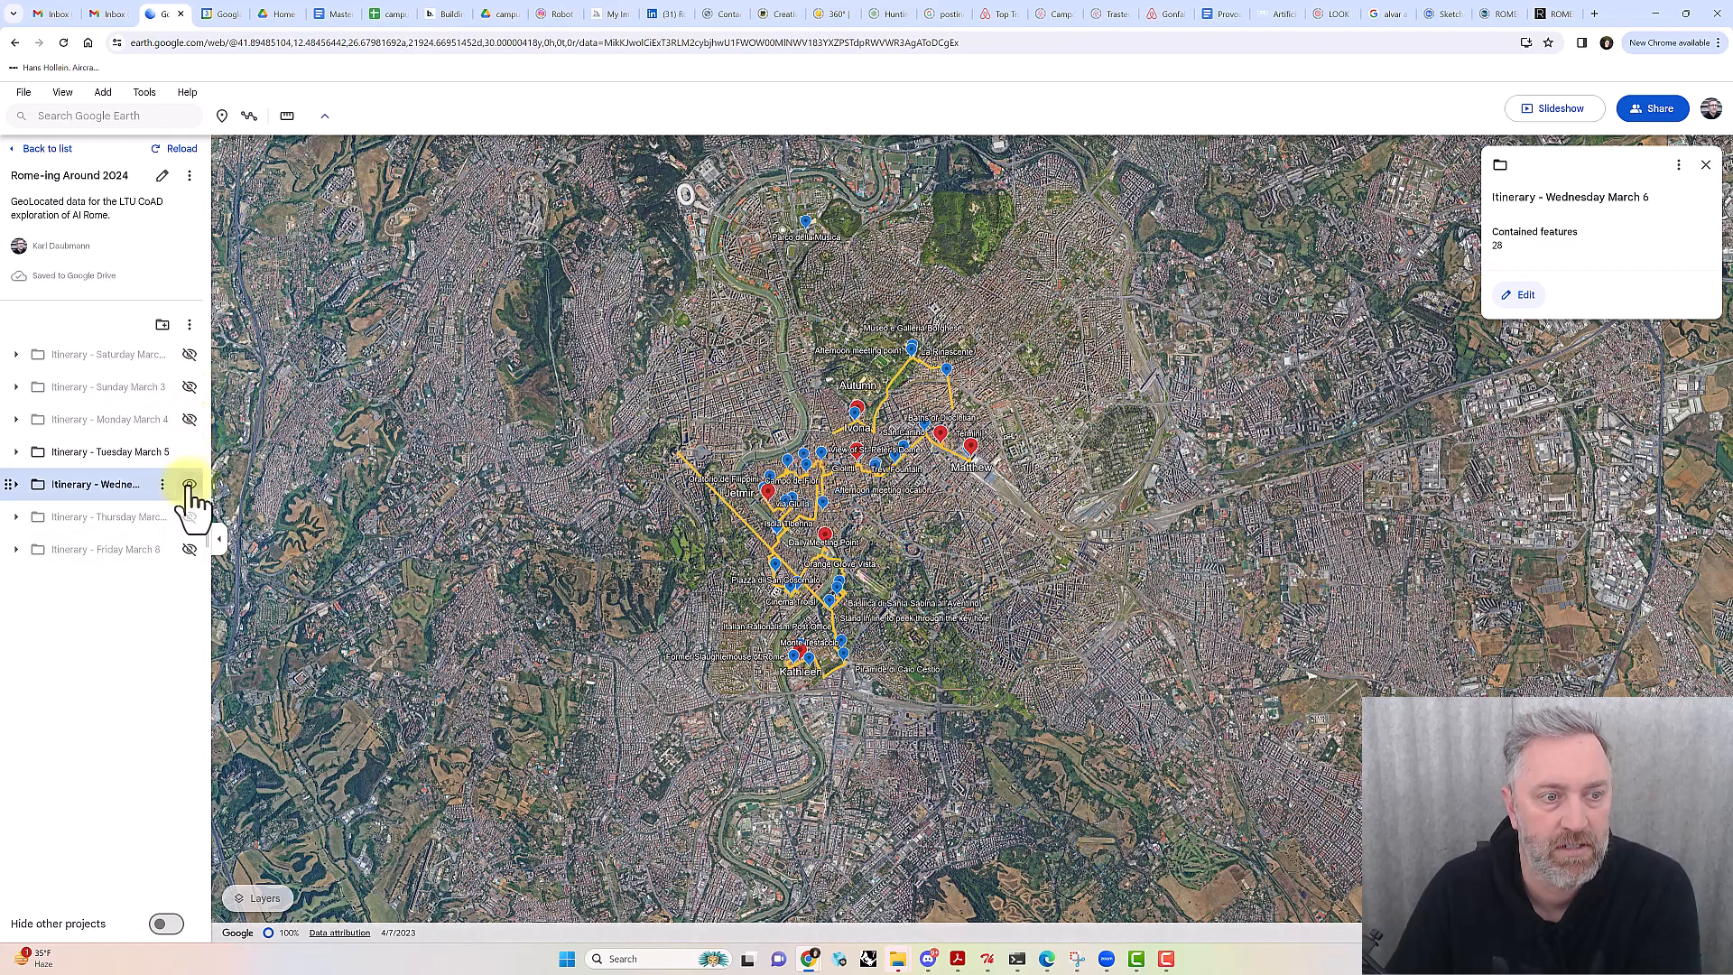
{"action": "left_click", "coordinate": [189, 485]}
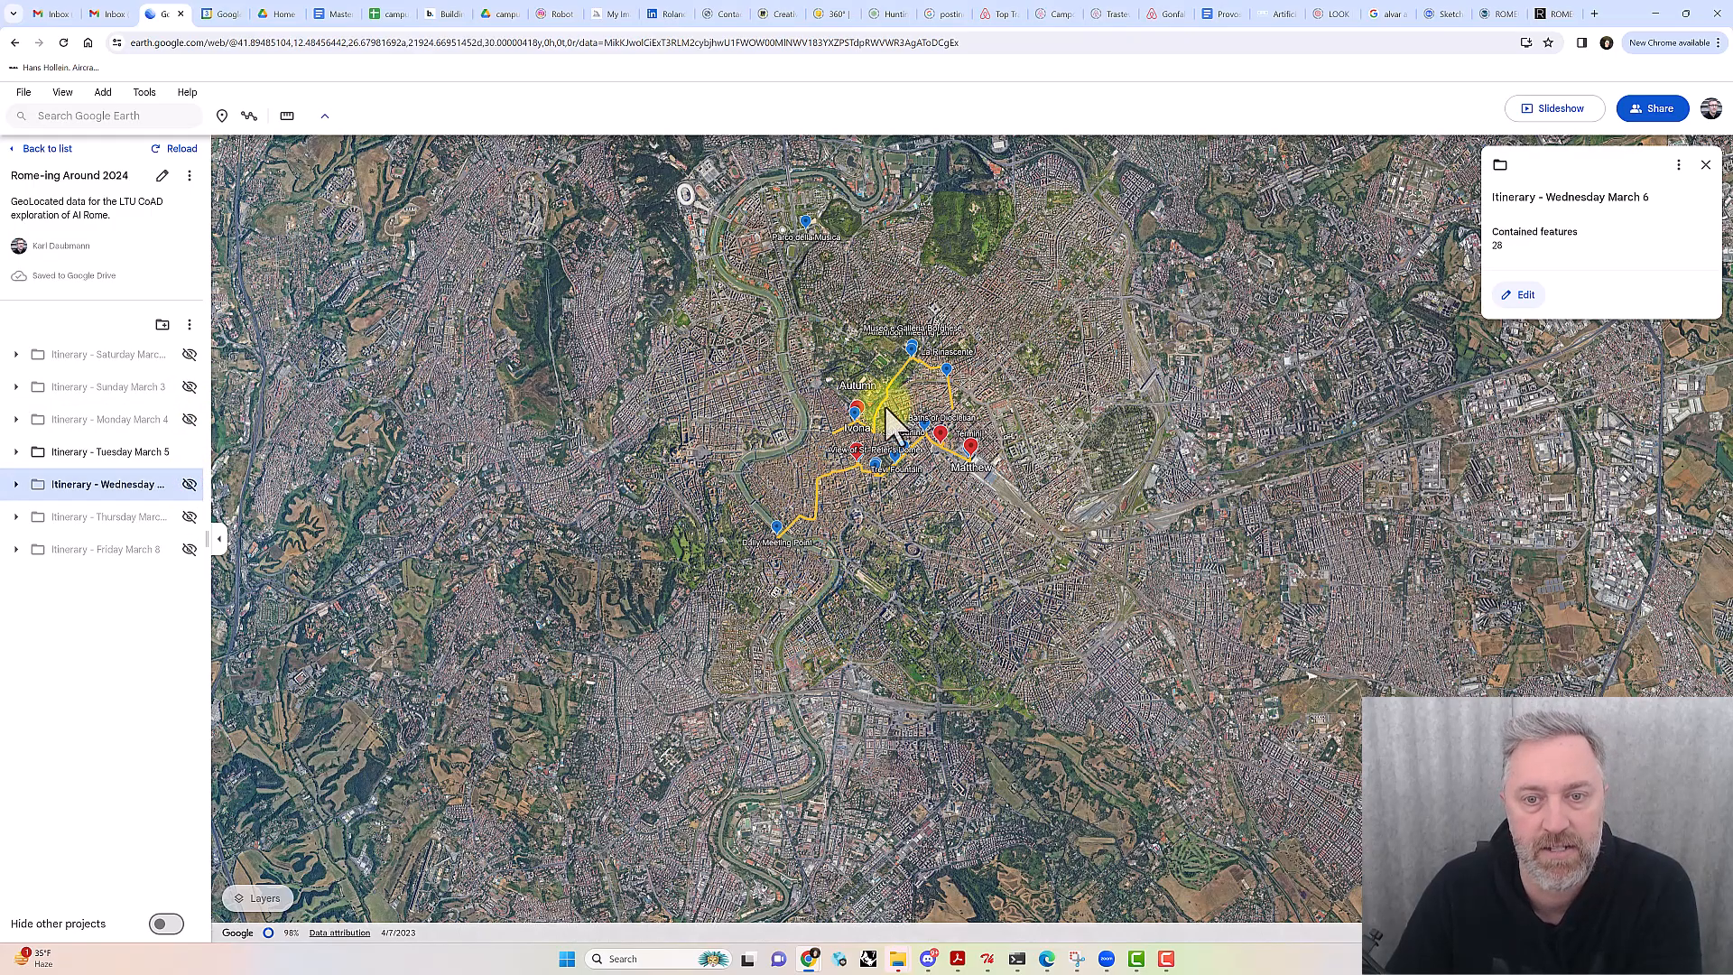
Expand the Tuesday March 5 itinerary and view its Trevi Fountain placemark and the surrounding walking route
{"action": "scroll", "coordinate": [884, 407], "scroll_direction": "up", "scroll_amount": 3}
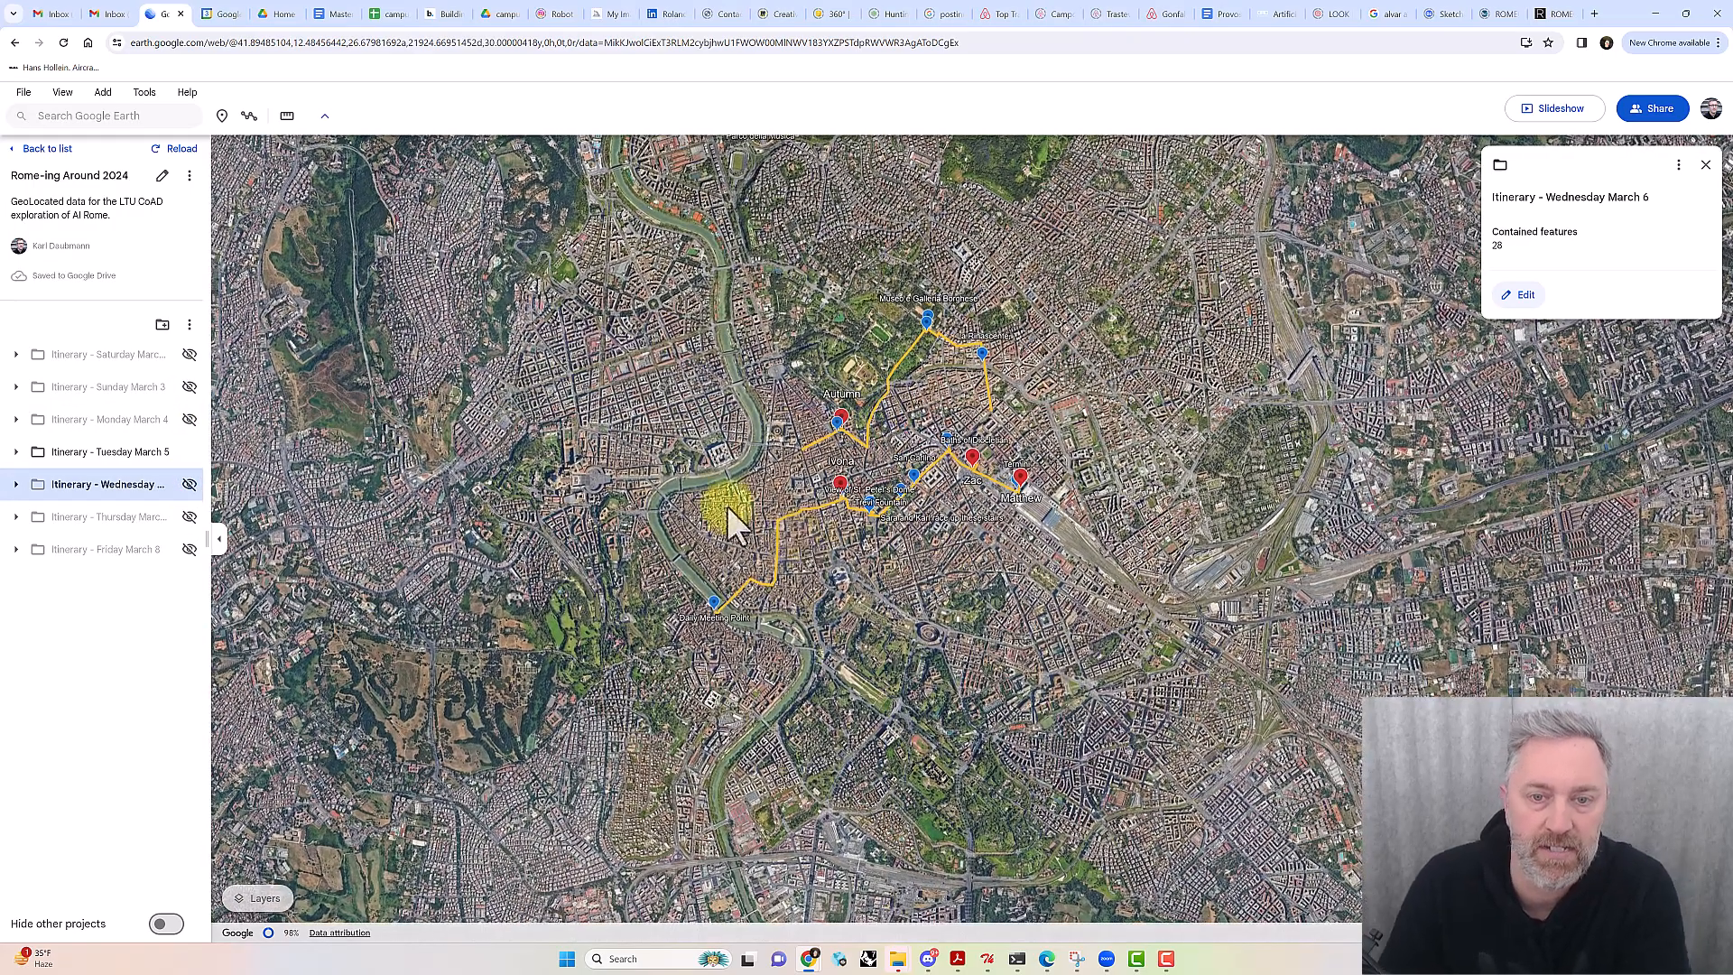
{"action": "left_click_drag", "start_coordinate": [668, 442], "coordinate": [600, 464]}
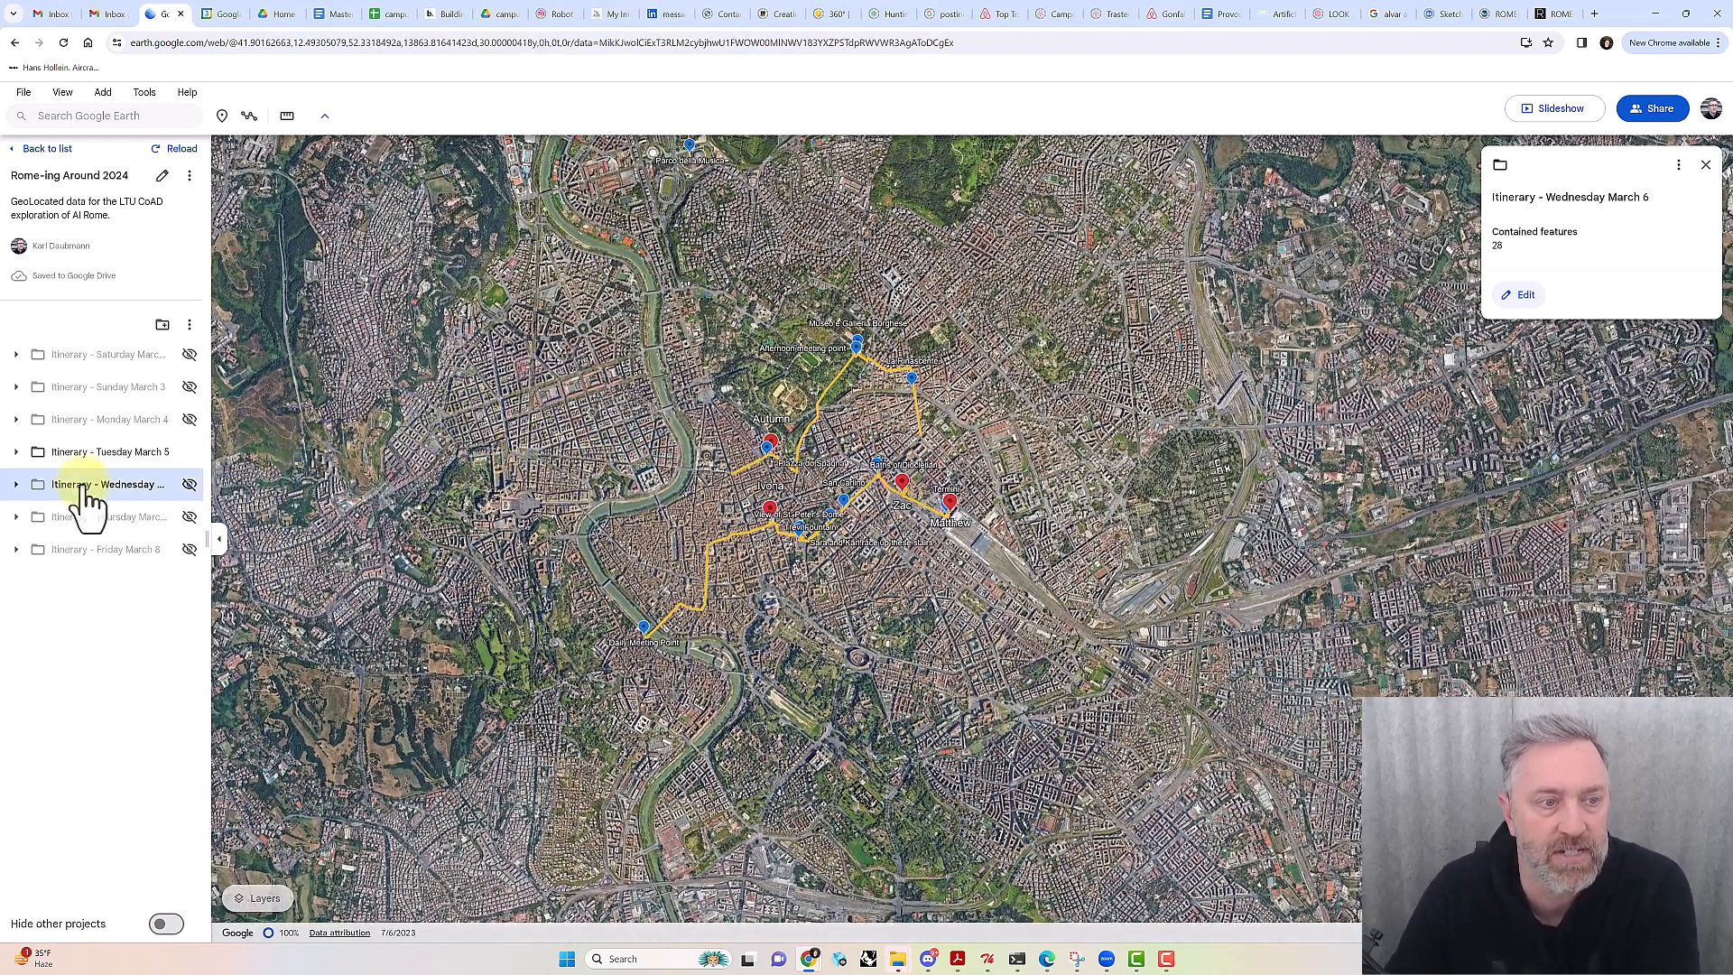
{"action": "left_click", "coordinate": [15, 452]}
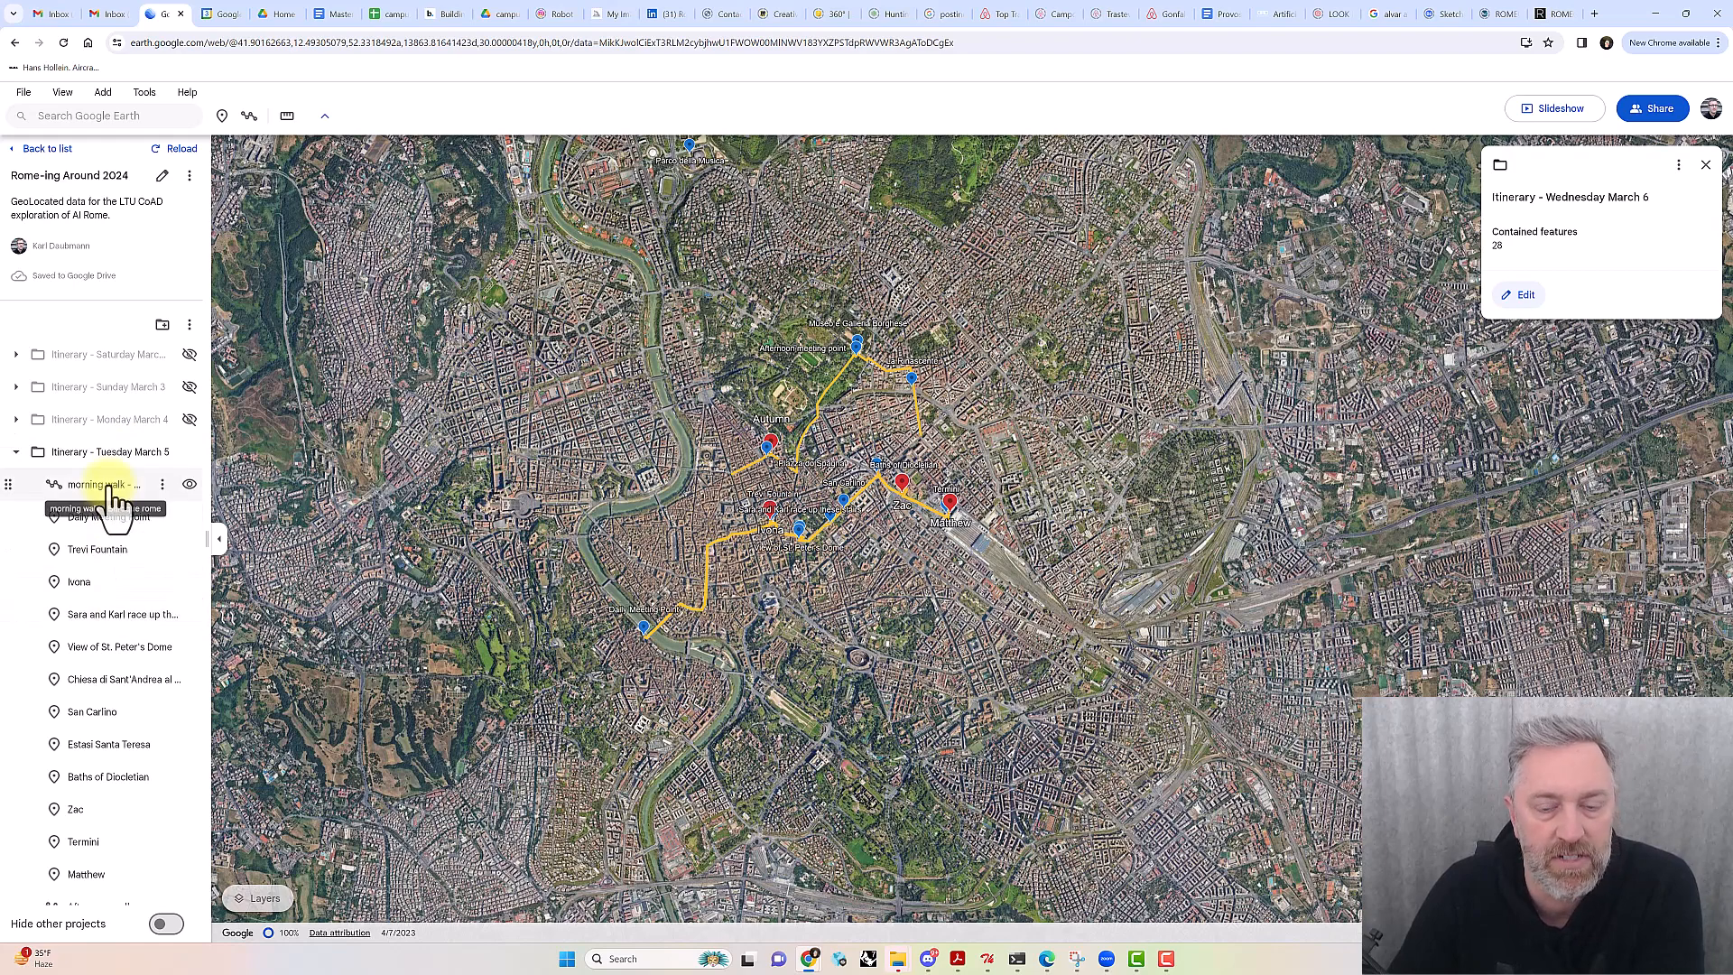
{"action": "left_click", "coordinate": [82, 554]}
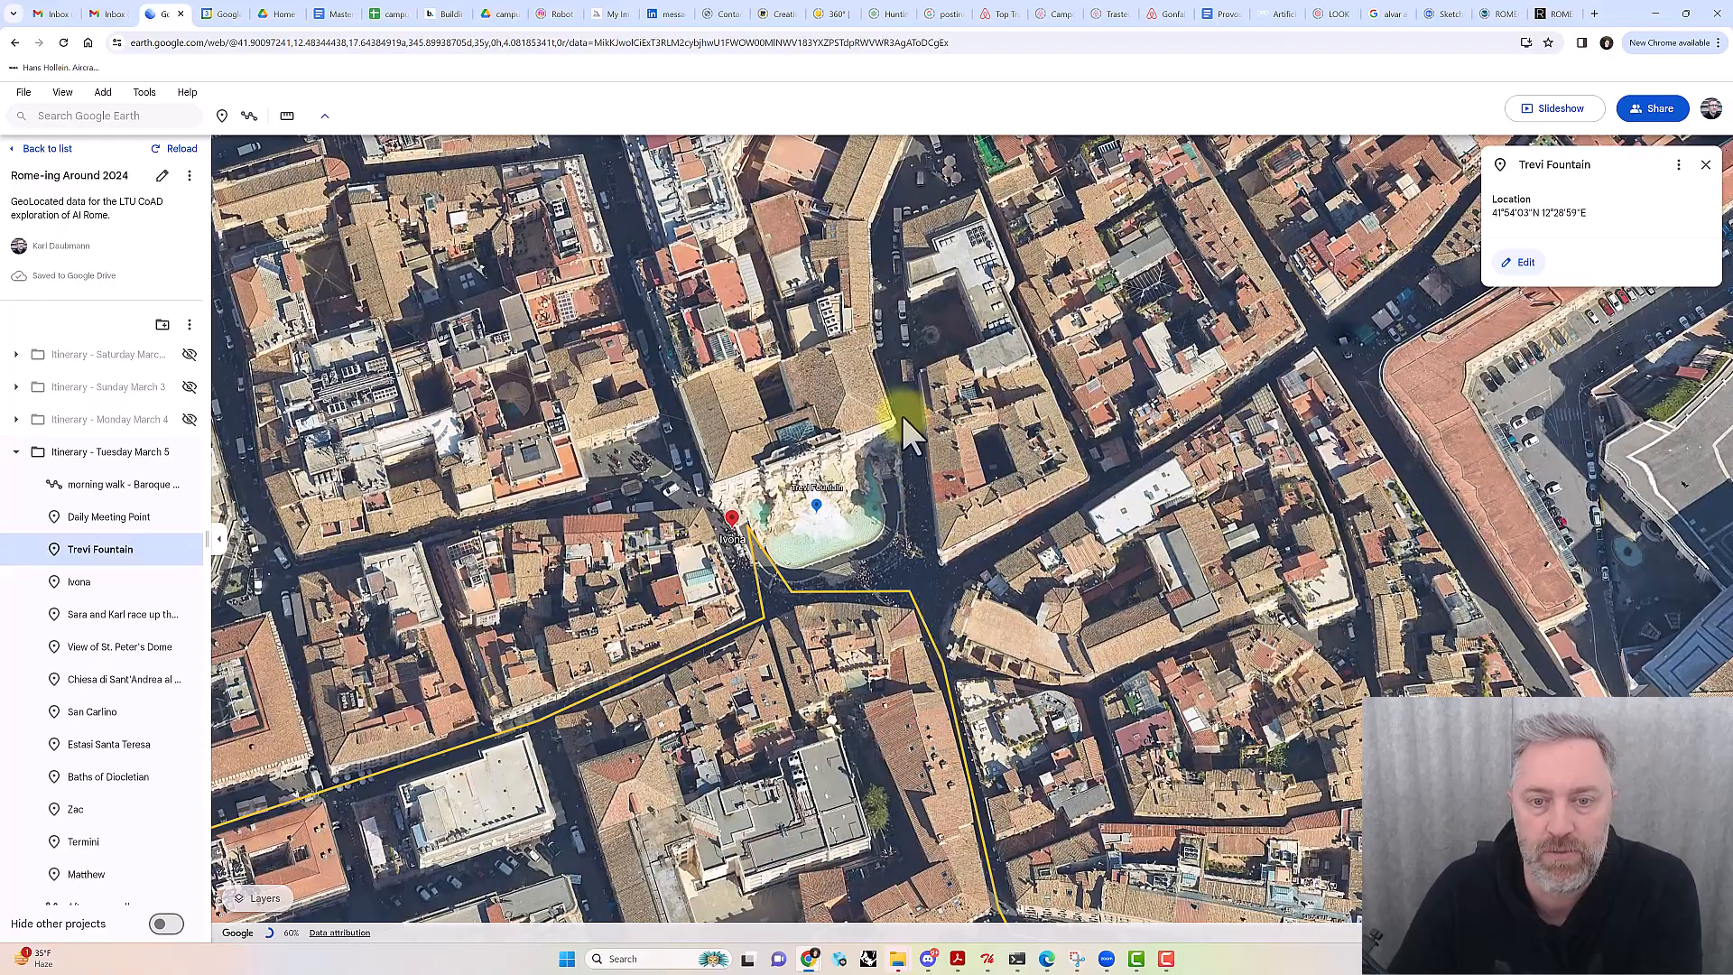
{"action": "scroll", "coordinate": [865, 547], "scroll_direction": "down", "scroll_amount": 5}
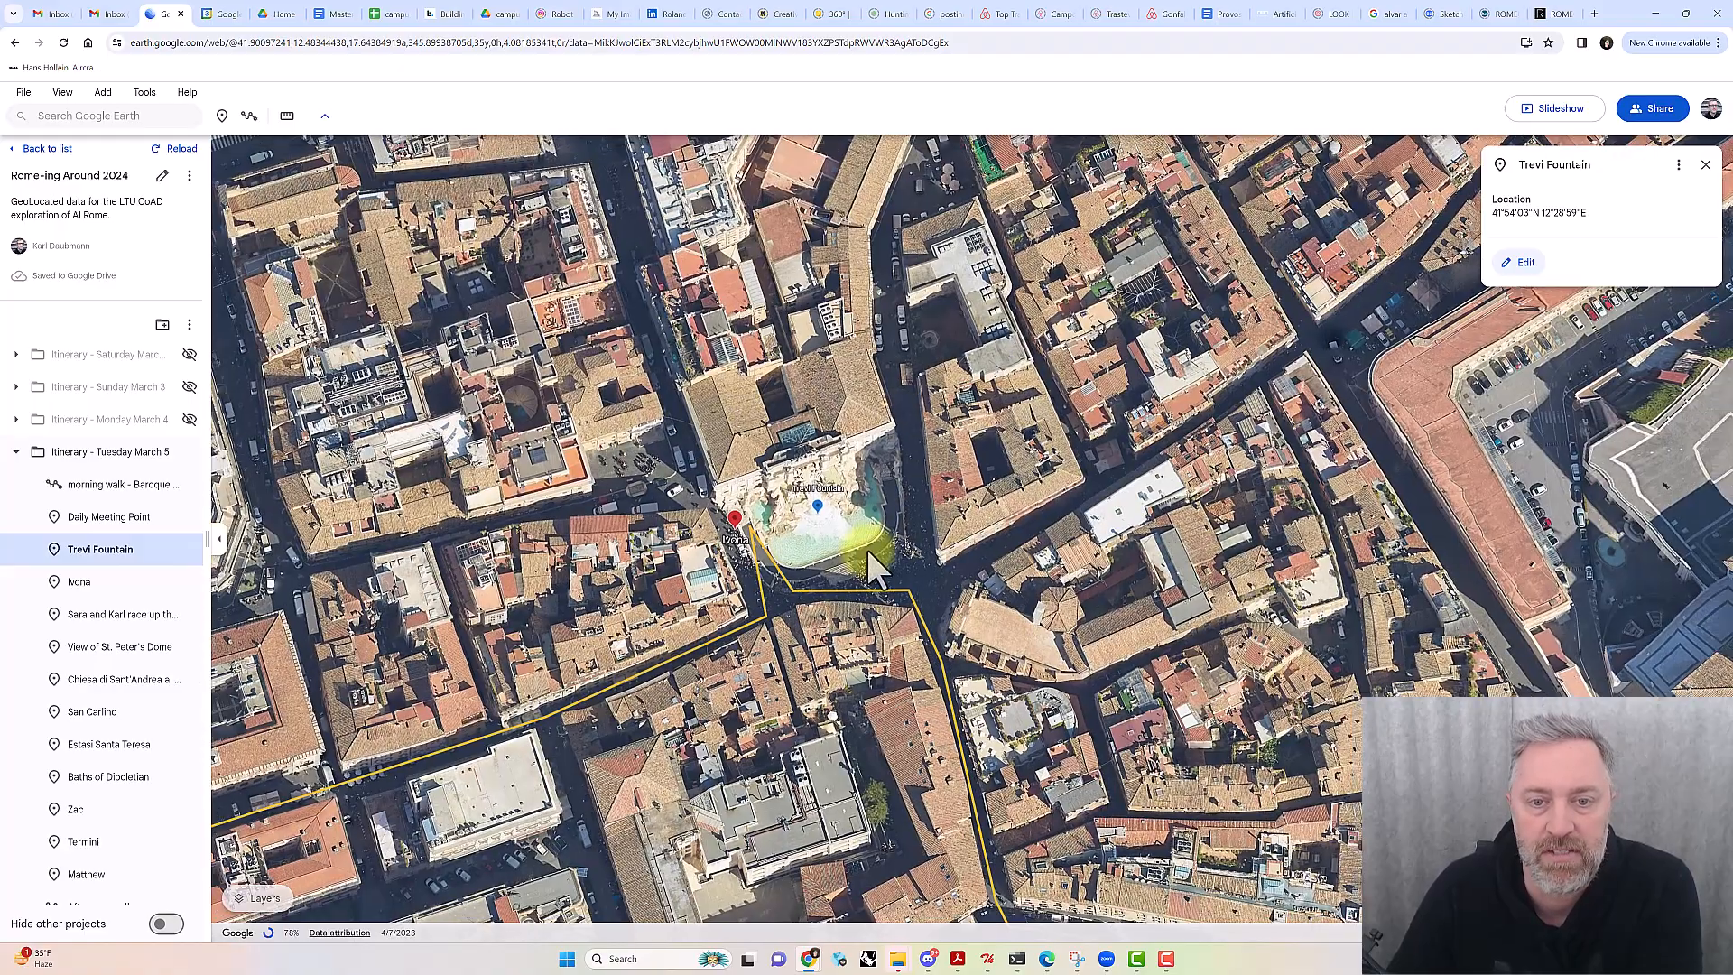
{"action": "scroll", "coordinate": [928, 482], "scroll_direction": "down", "scroll_amount": 5}
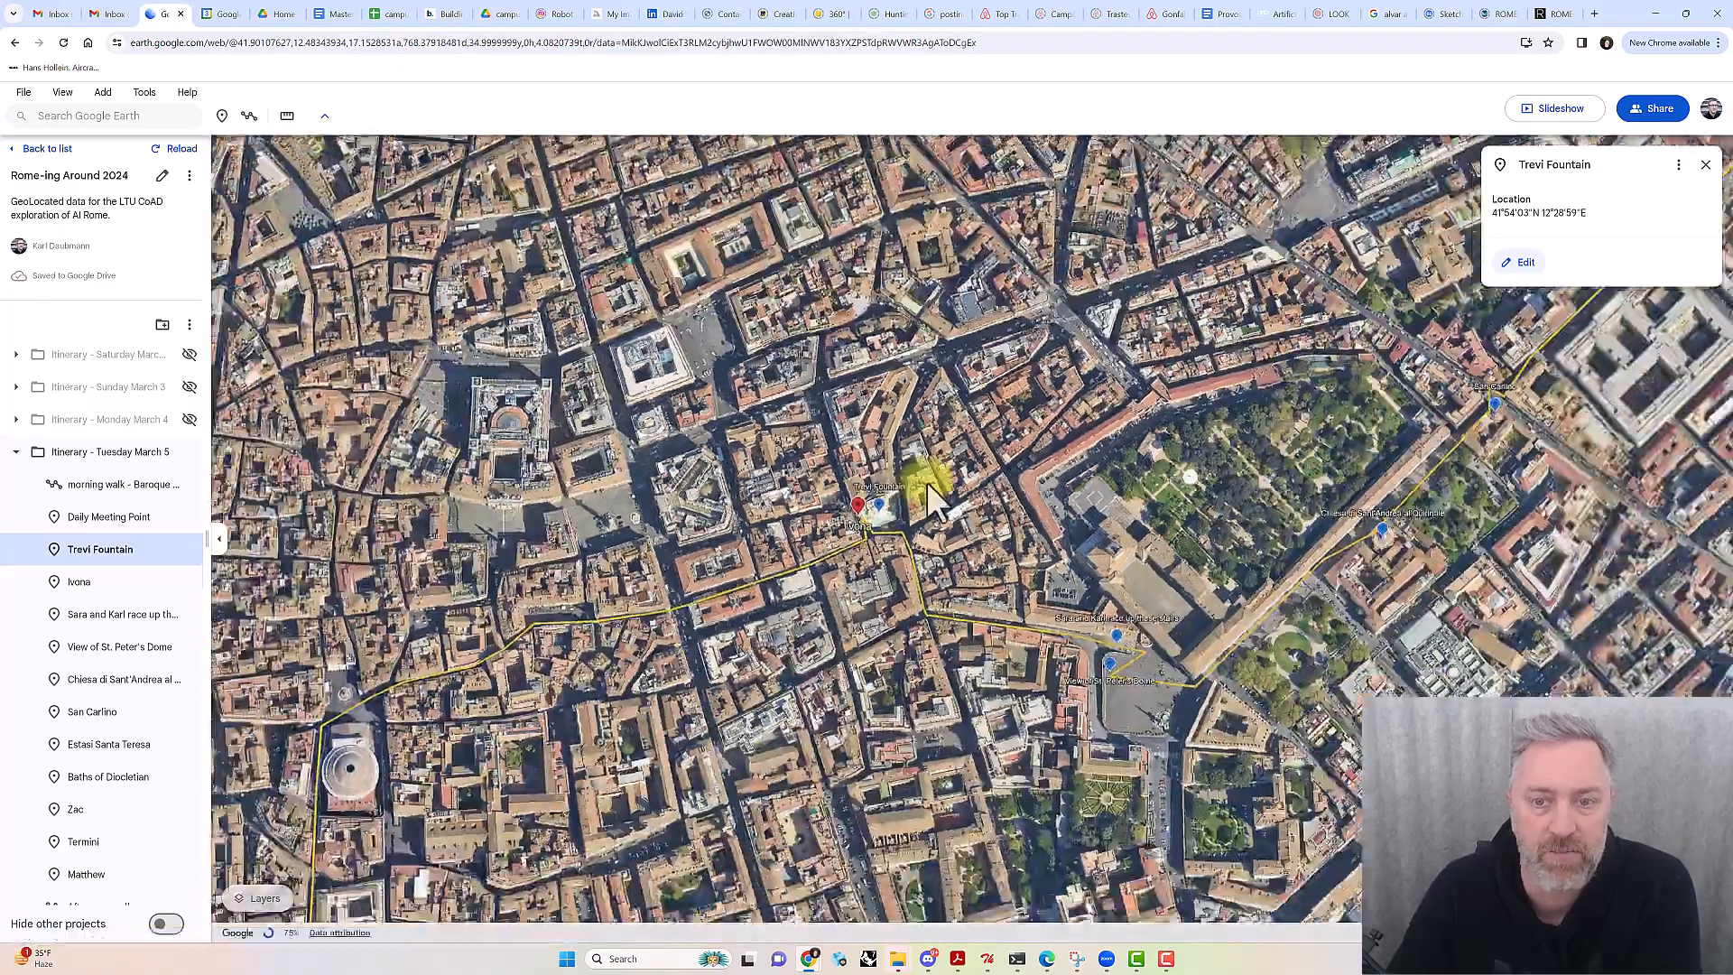
{"action": "scroll", "coordinate": [938, 467], "scroll_direction": "down", "scroll_amount": 2}
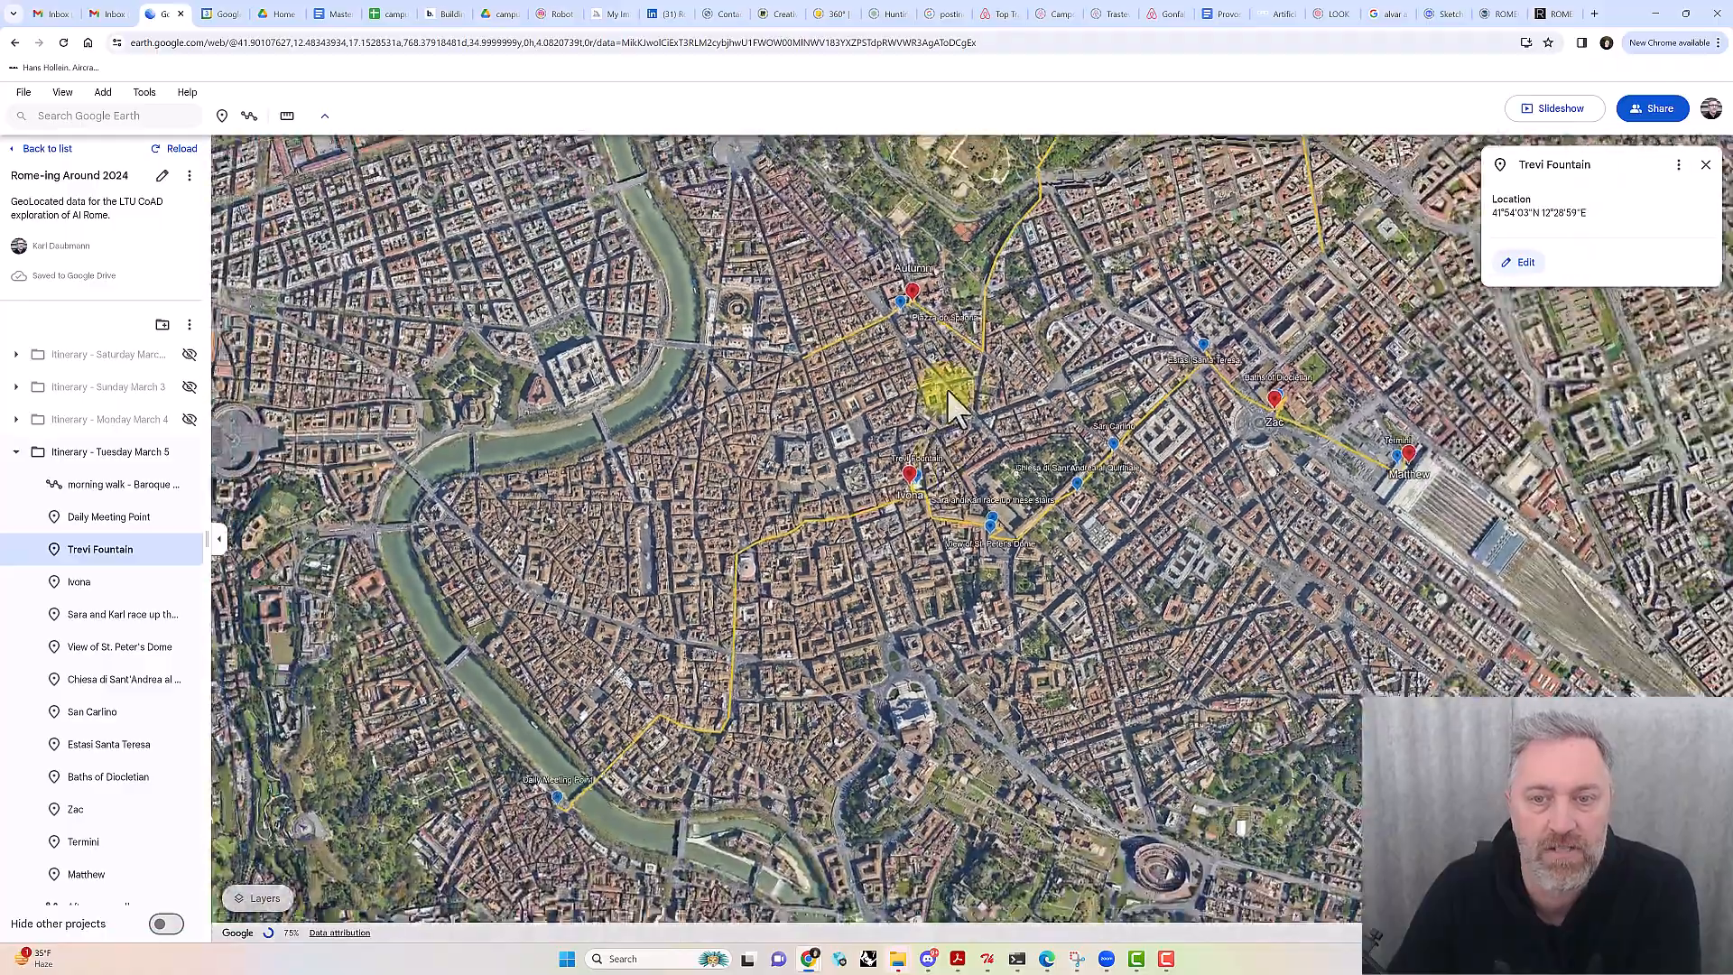
{"action": "left_click_drag", "start_coordinate": [987, 405], "coordinate": [910, 418]}
{"action": "scroll", "coordinate": [909, 417], "scroll_direction": "down", "scroll_amount": 3}
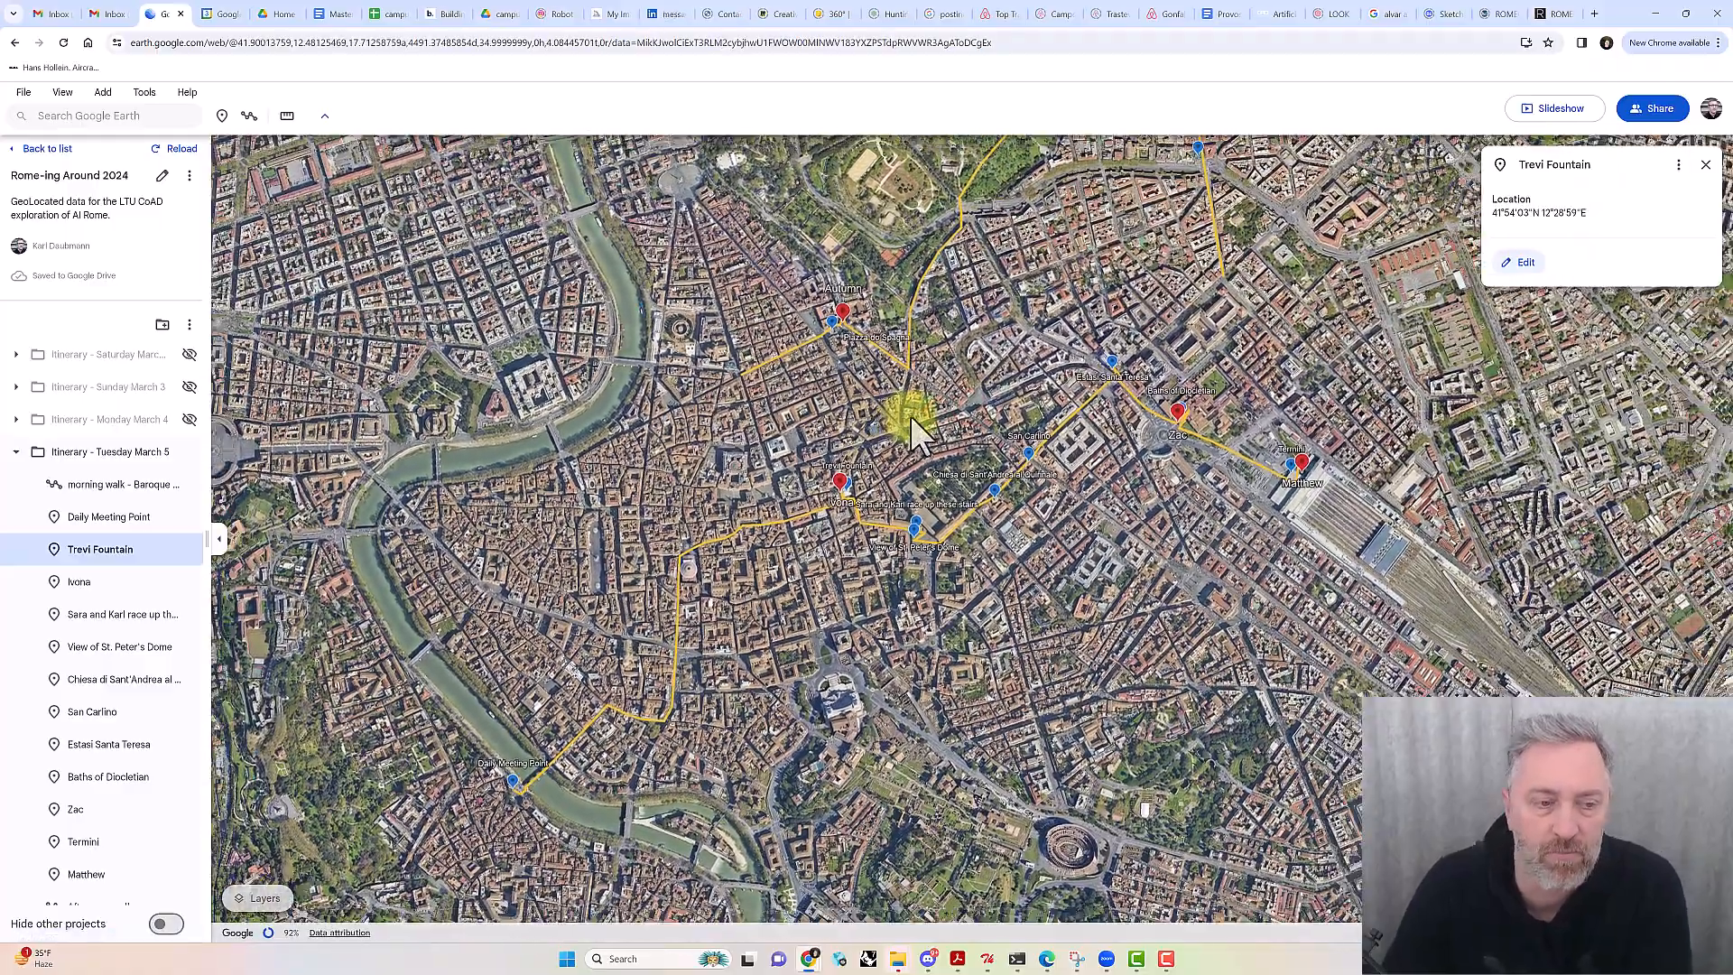
View the whole Tuesday March 5 route and its morning walk - Baroque rome path on the map, and collapse the itinerary folder
{"action": "scroll", "coordinate": [901, 471], "scroll_direction": "down", "scroll_amount": 4}
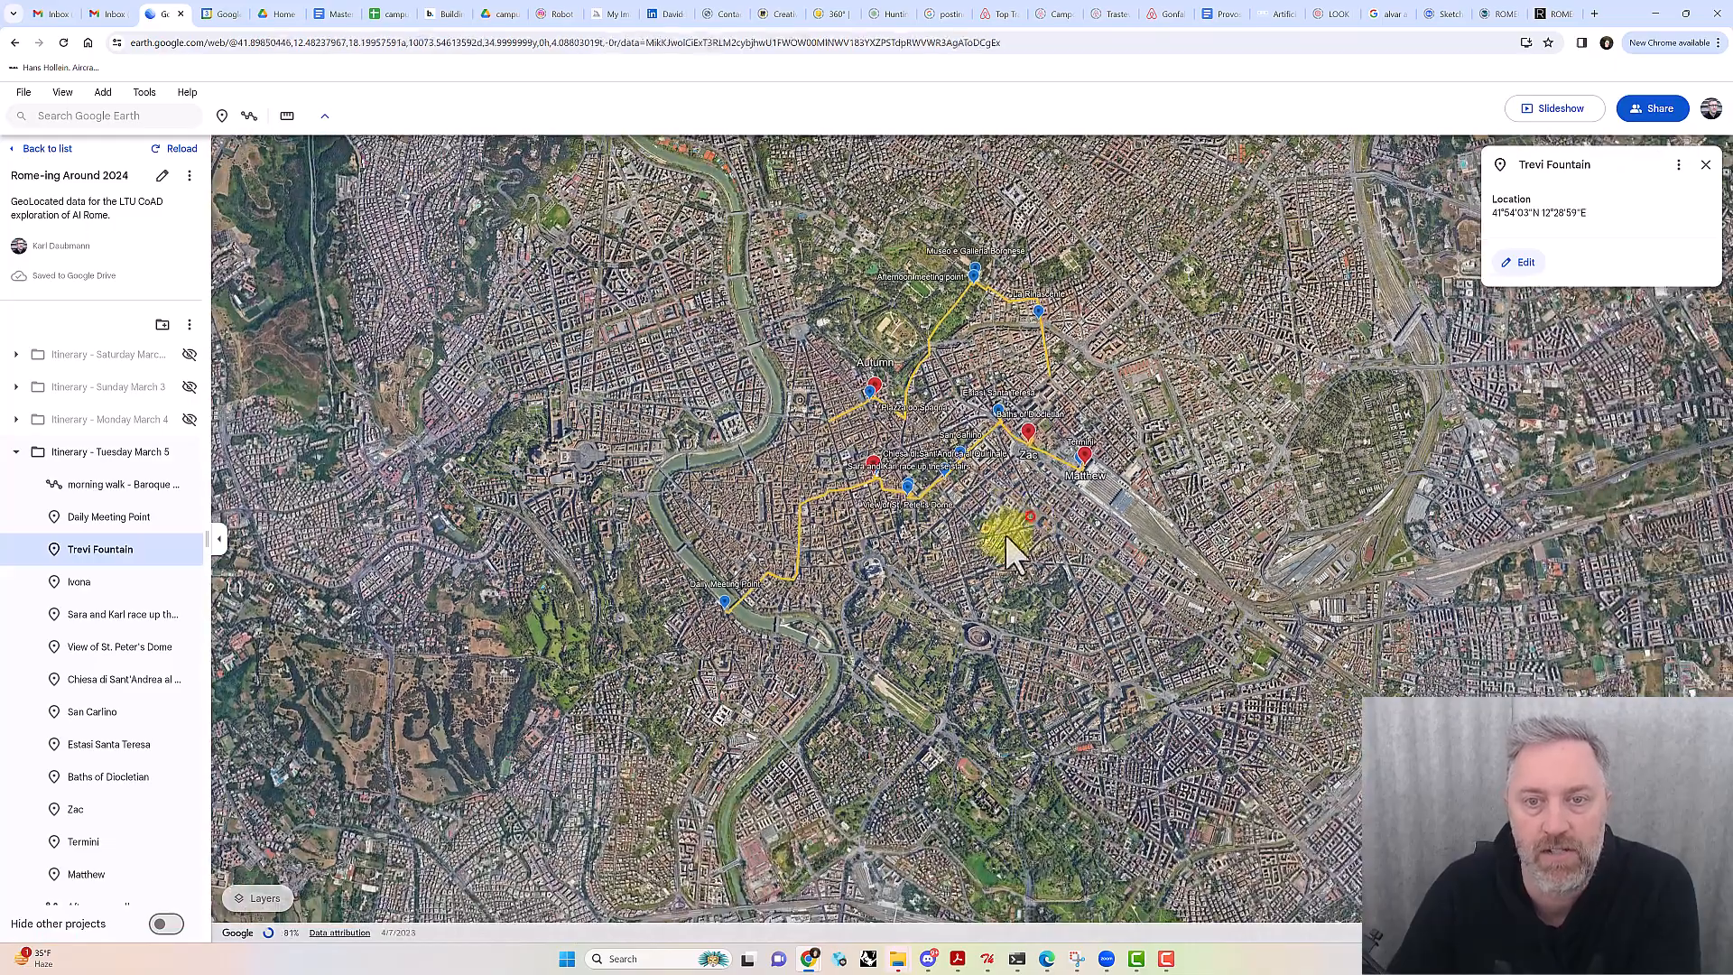
{"action": "left_click_drag", "start_coordinate": [1005, 536], "coordinate": [968, 569]}
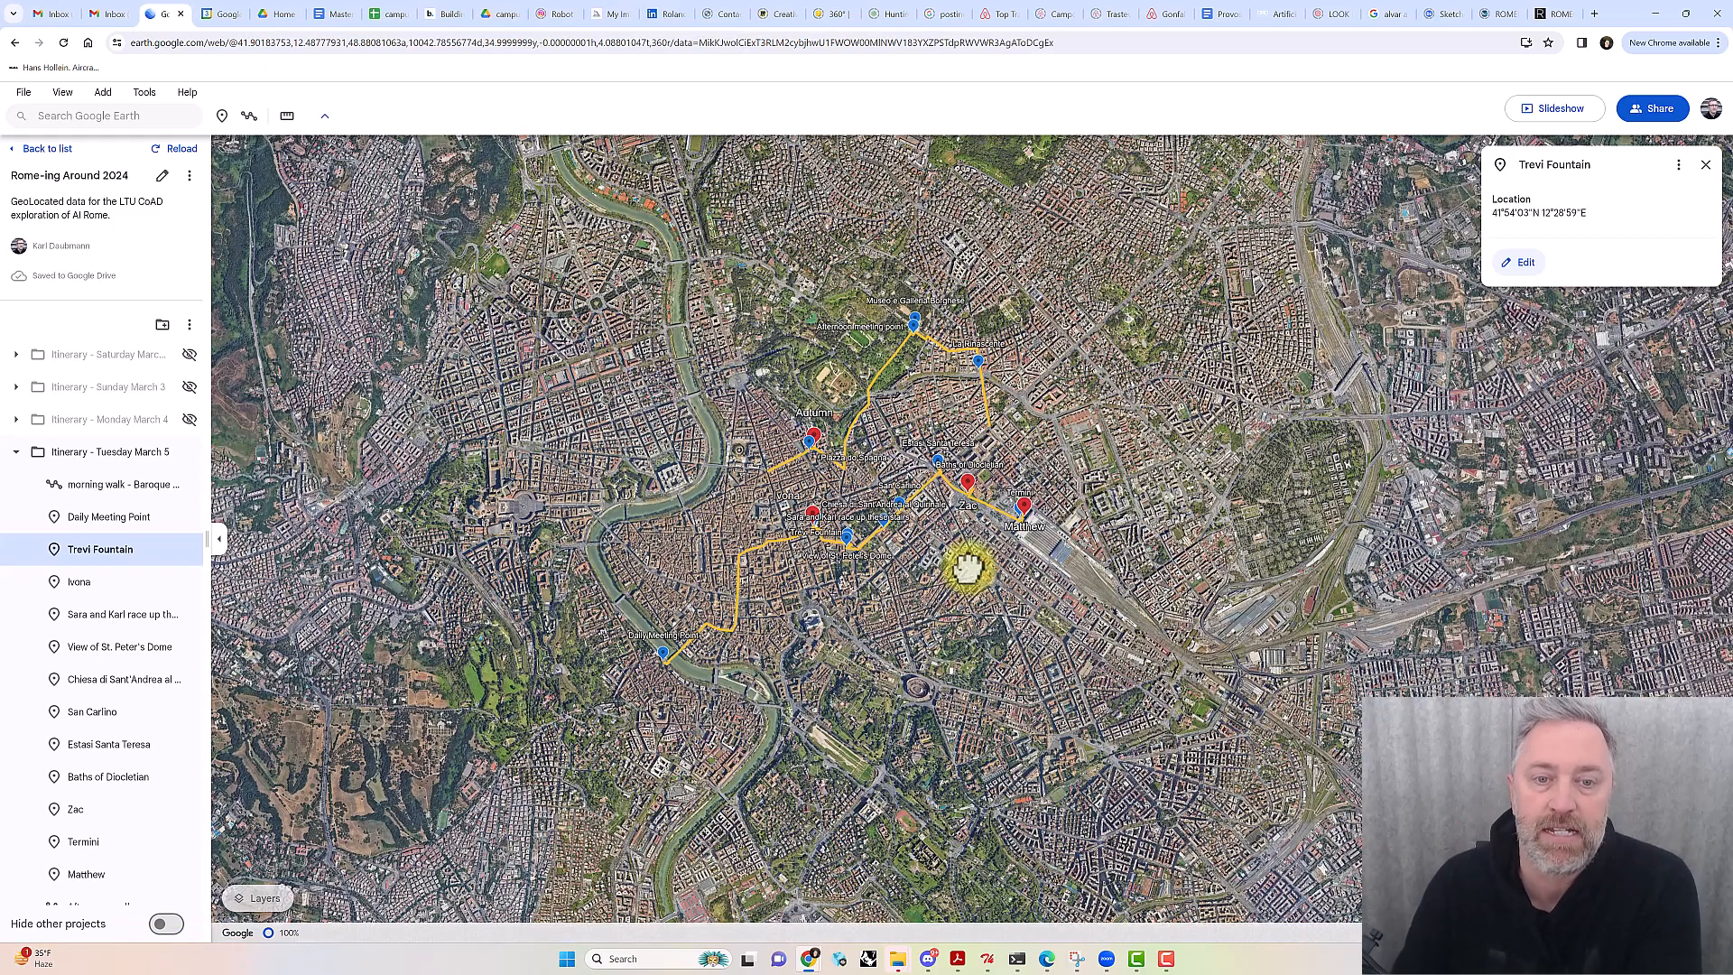
{"action": "scroll", "coordinate": [932, 573], "scroll_direction": "down", "scroll_amount": 2}
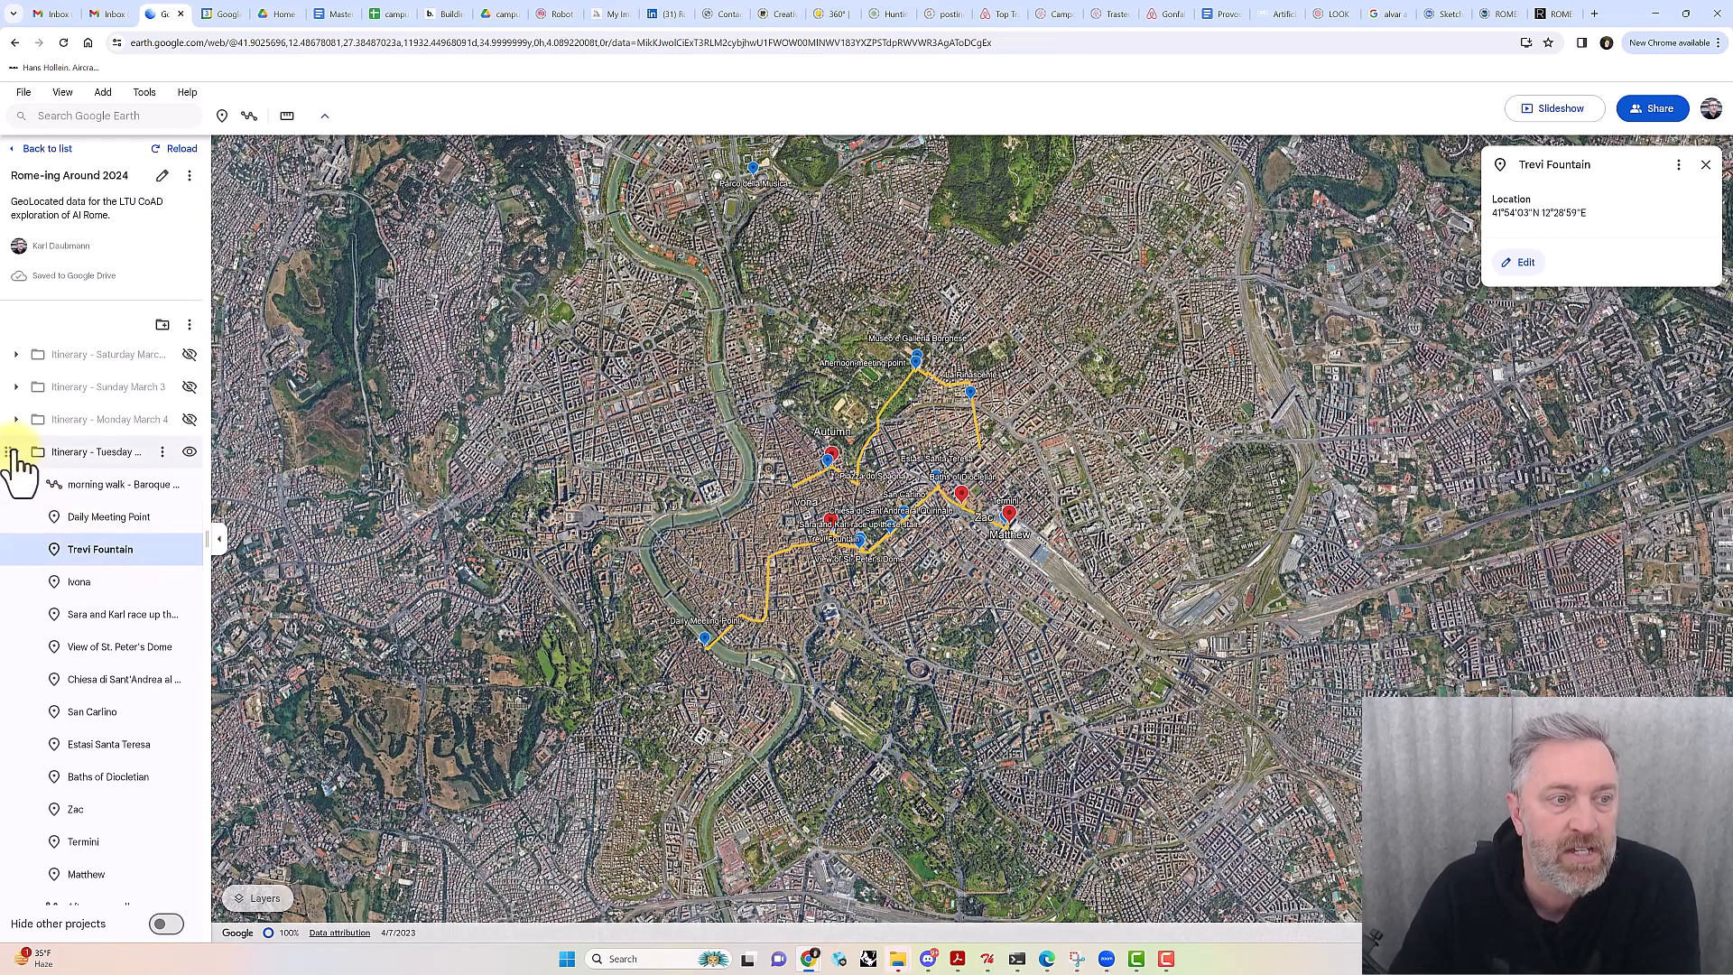
{"action": "left_click", "coordinate": [92, 485]}
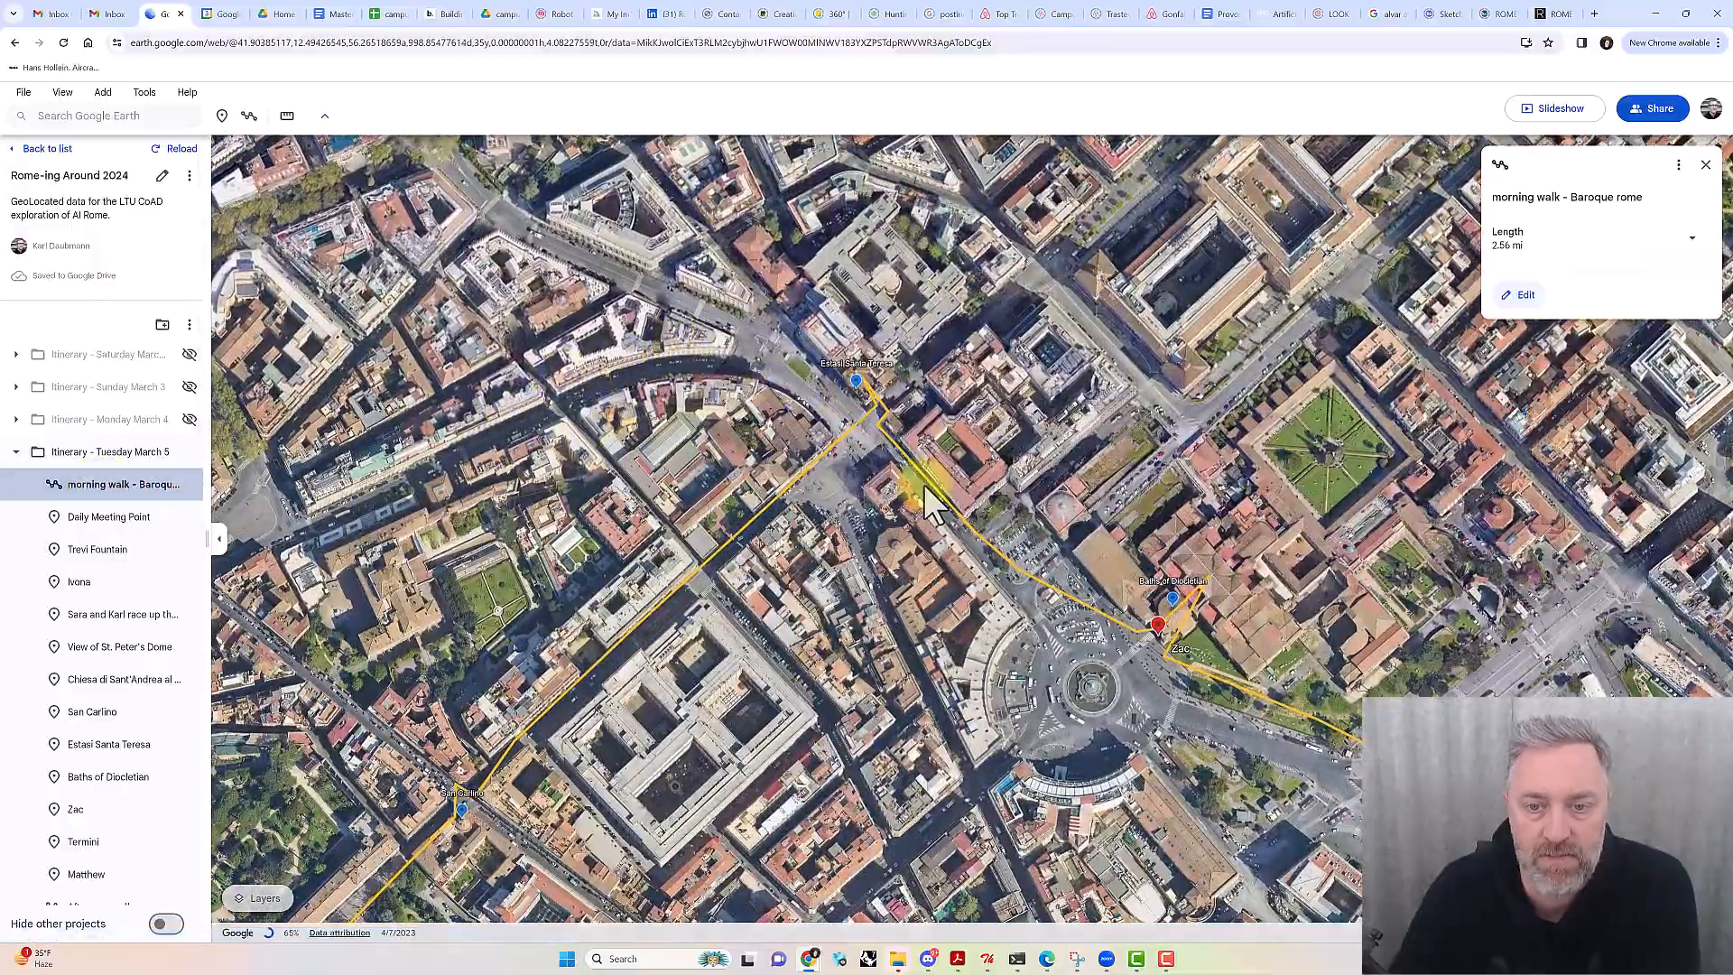
{"action": "scroll", "coordinate": [923, 483], "scroll_direction": "down", "scroll_amount": 5}
{"action": "scroll", "coordinate": [940, 496], "scroll_direction": "down", "scroll_amount": 6}
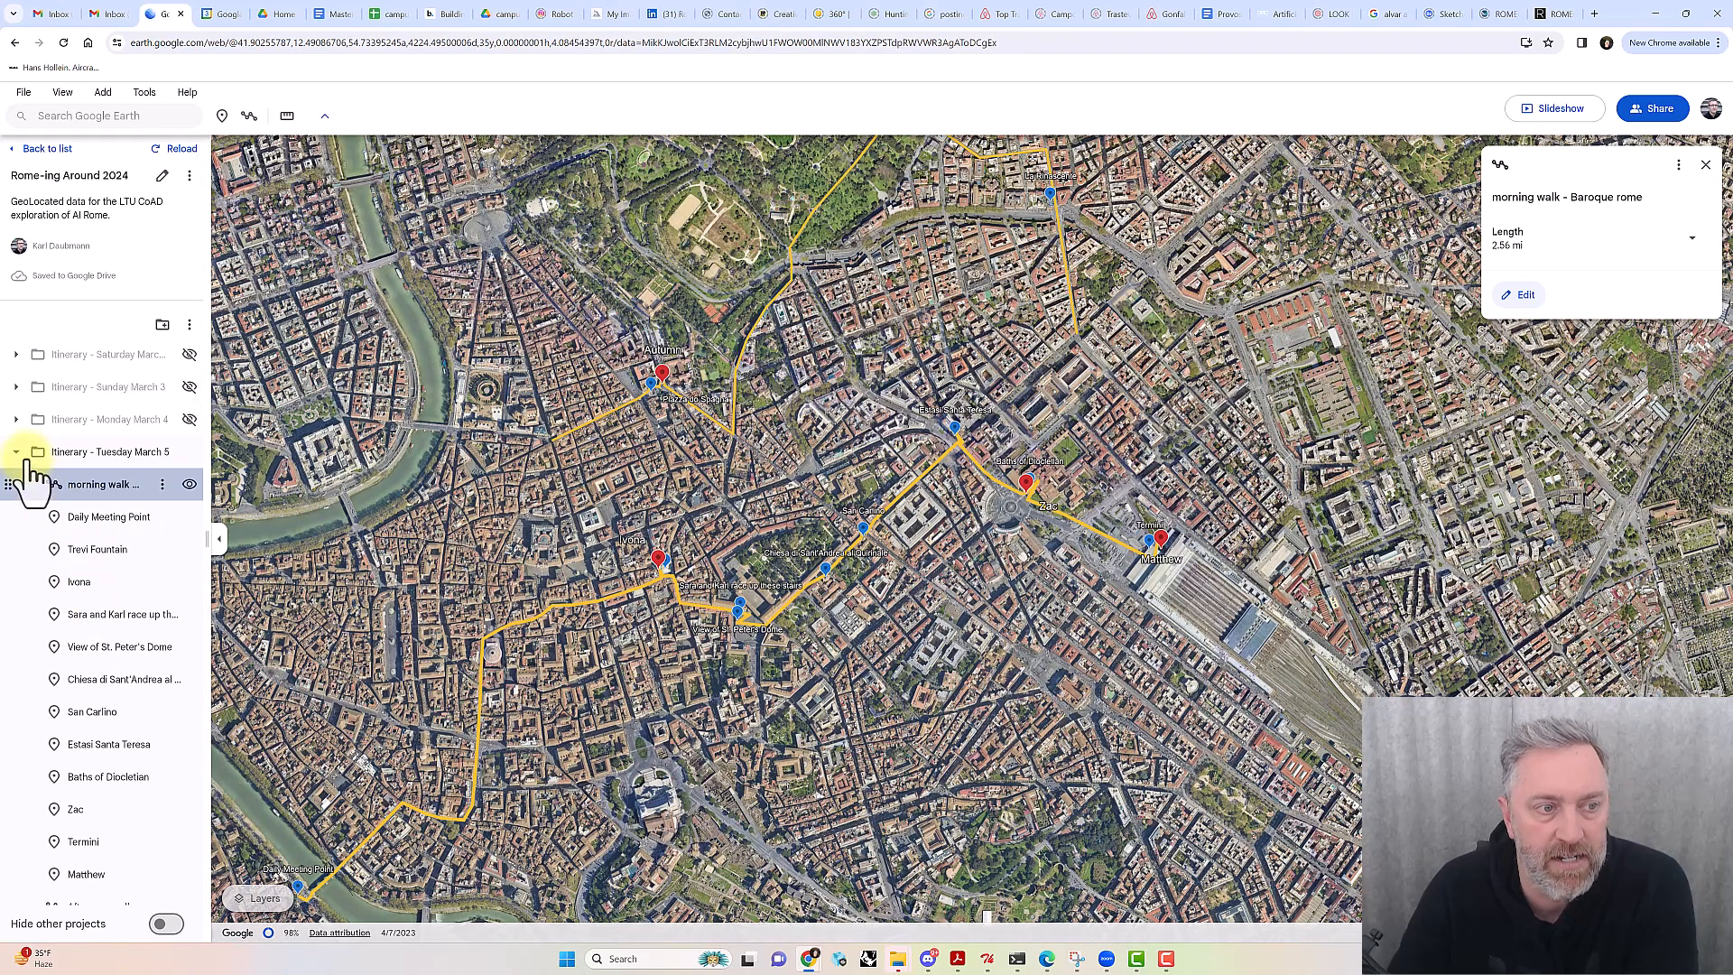
{"action": "left_click", "coordinate": [17, 452]}
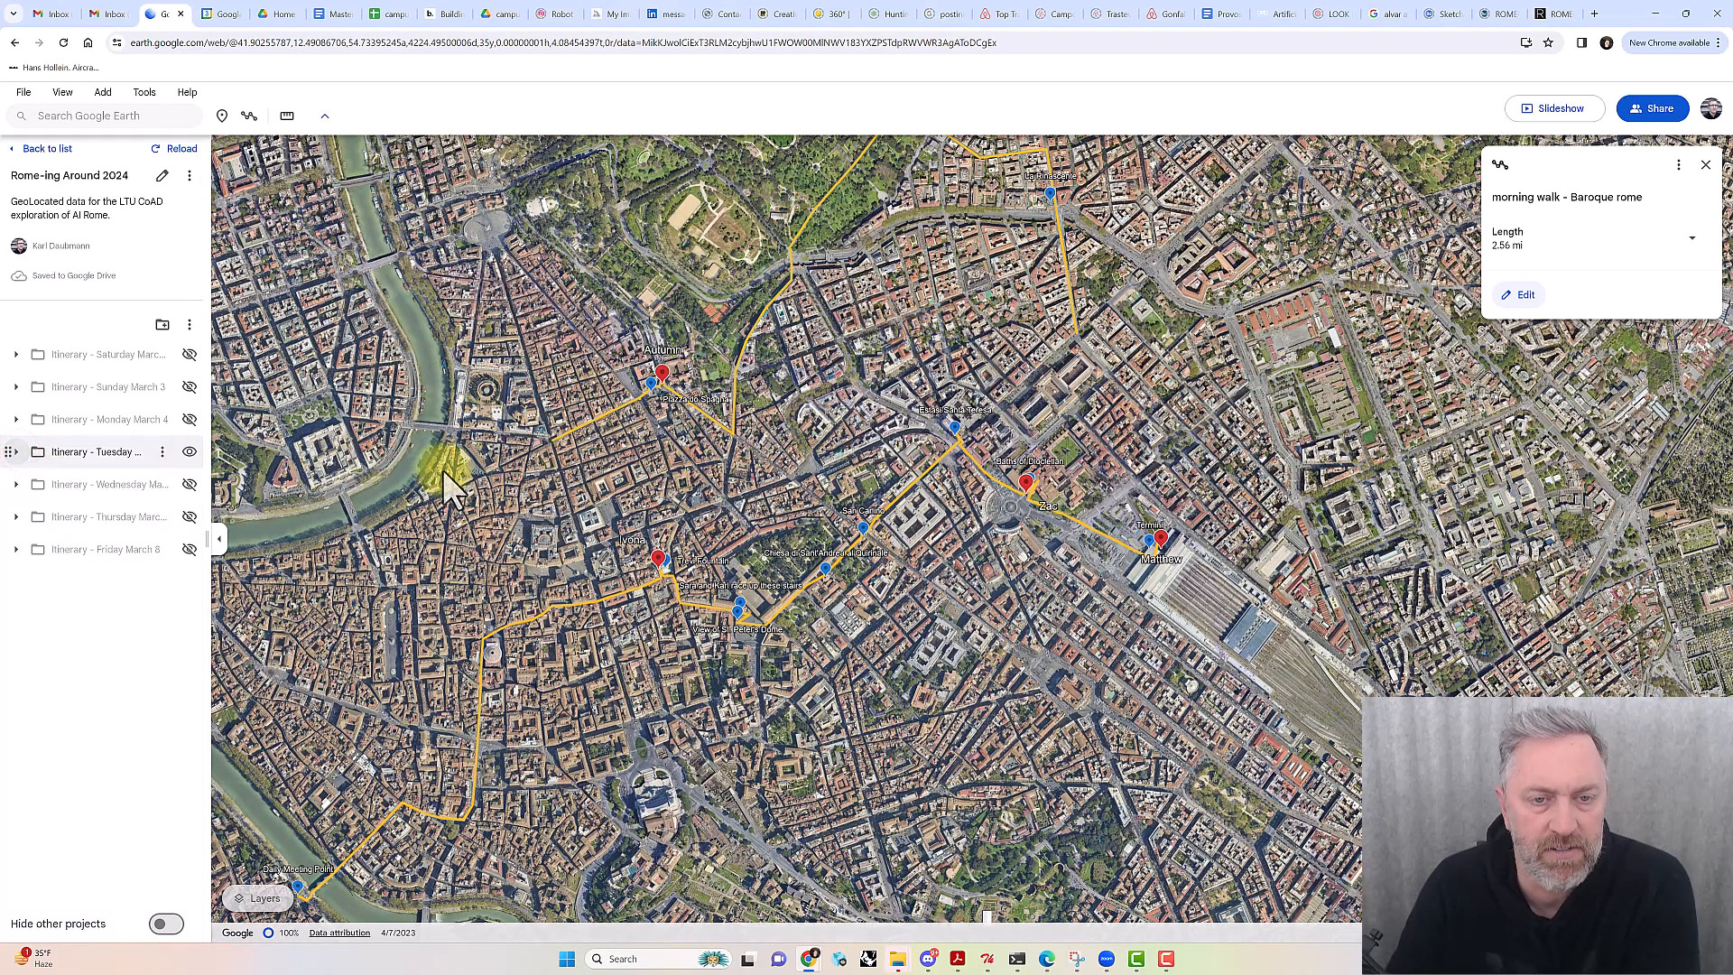
{"action": "left_click_drag", "start_coordinate": [524, 522], "coordinate": [623, 437]}
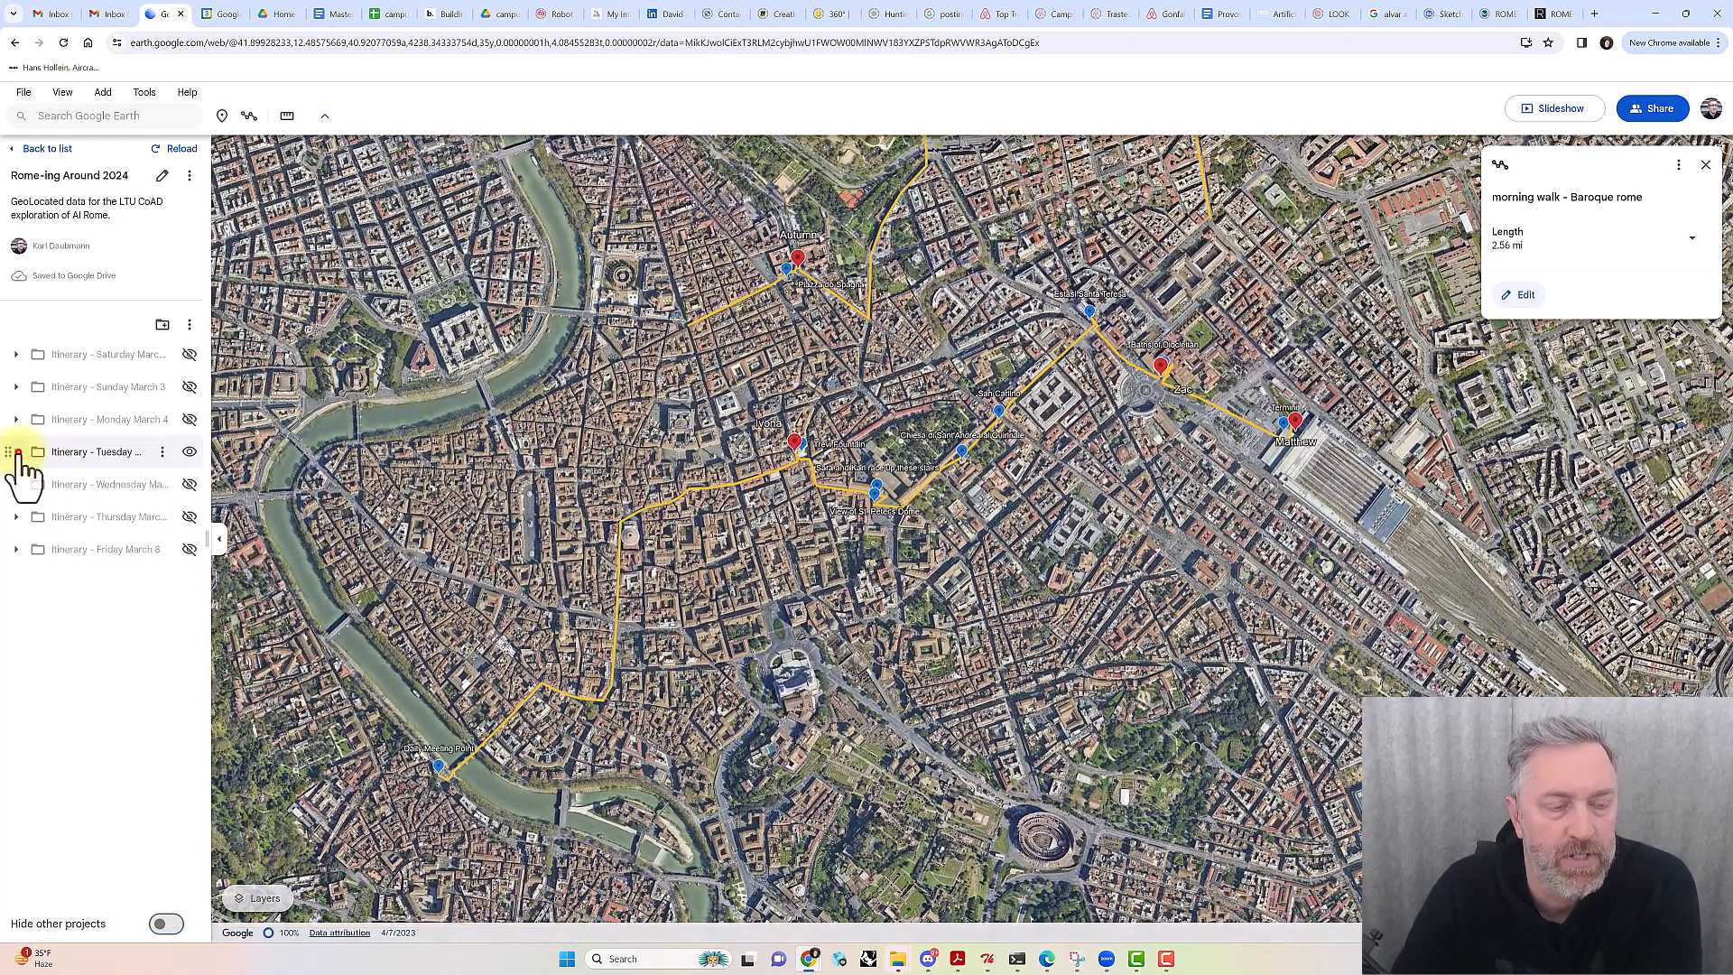
Expand the Tuesday March 5 itinerary again and view its Daily Meeting Point and Trevi Fountain placemarks up close
{"action": "left_click", "coordinate": [17, 451]}
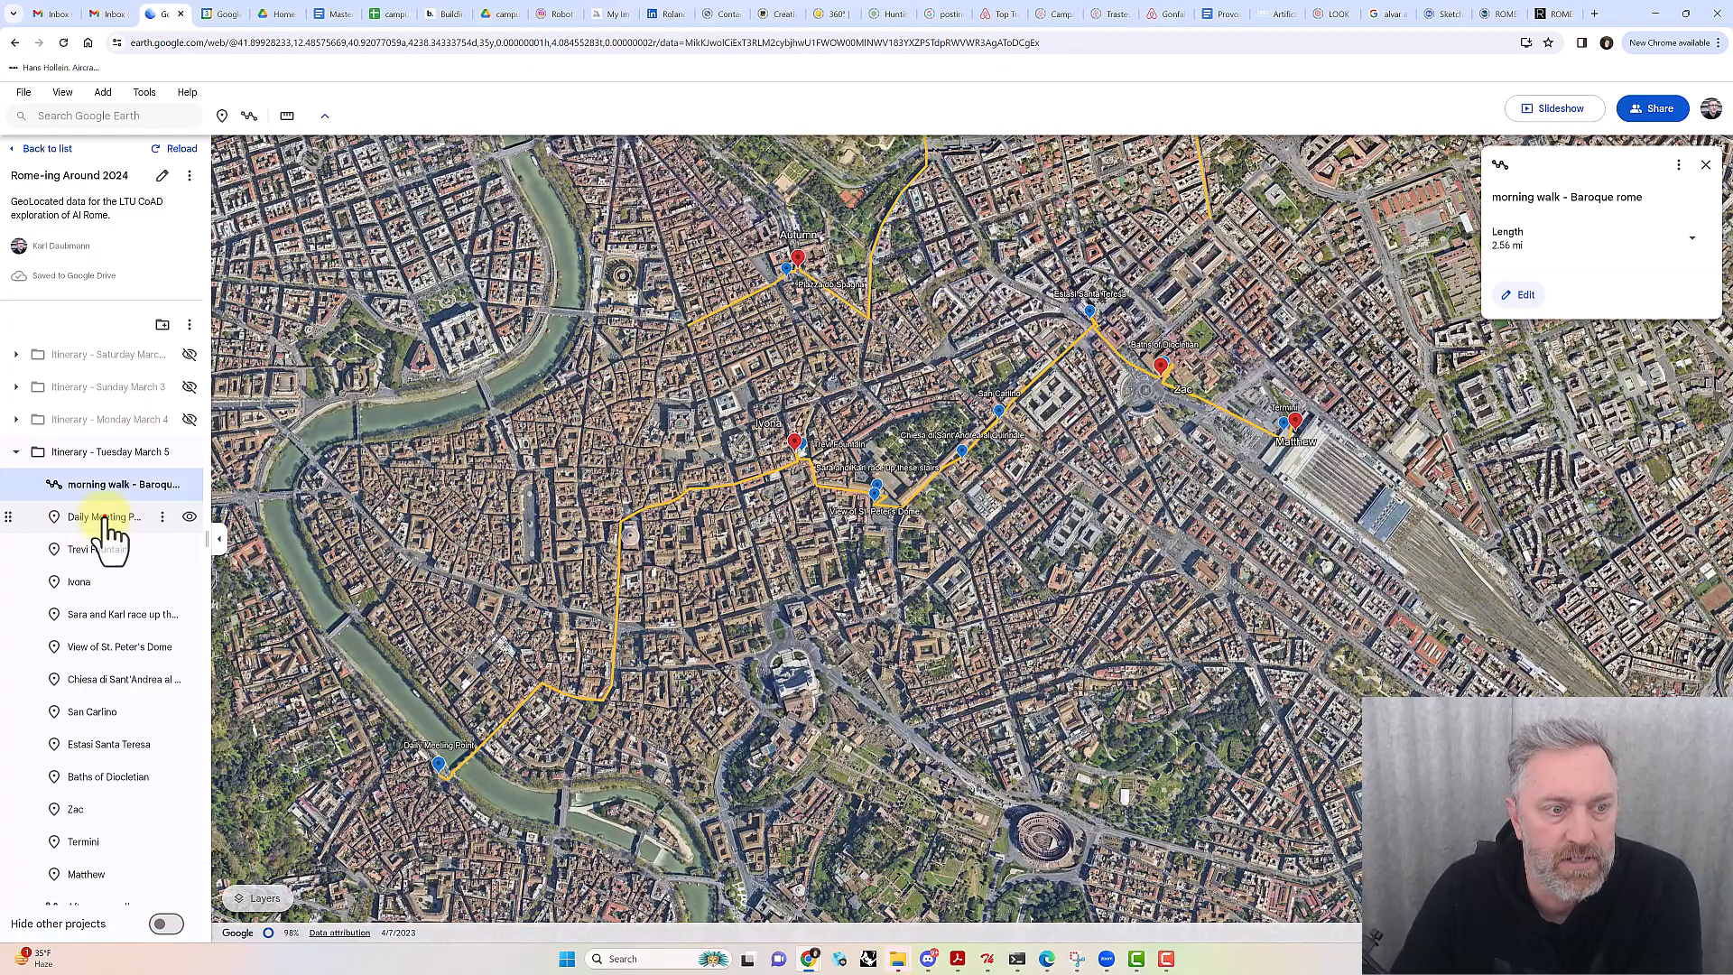
{"action": "left_click", "coordinate": [104, 516]}
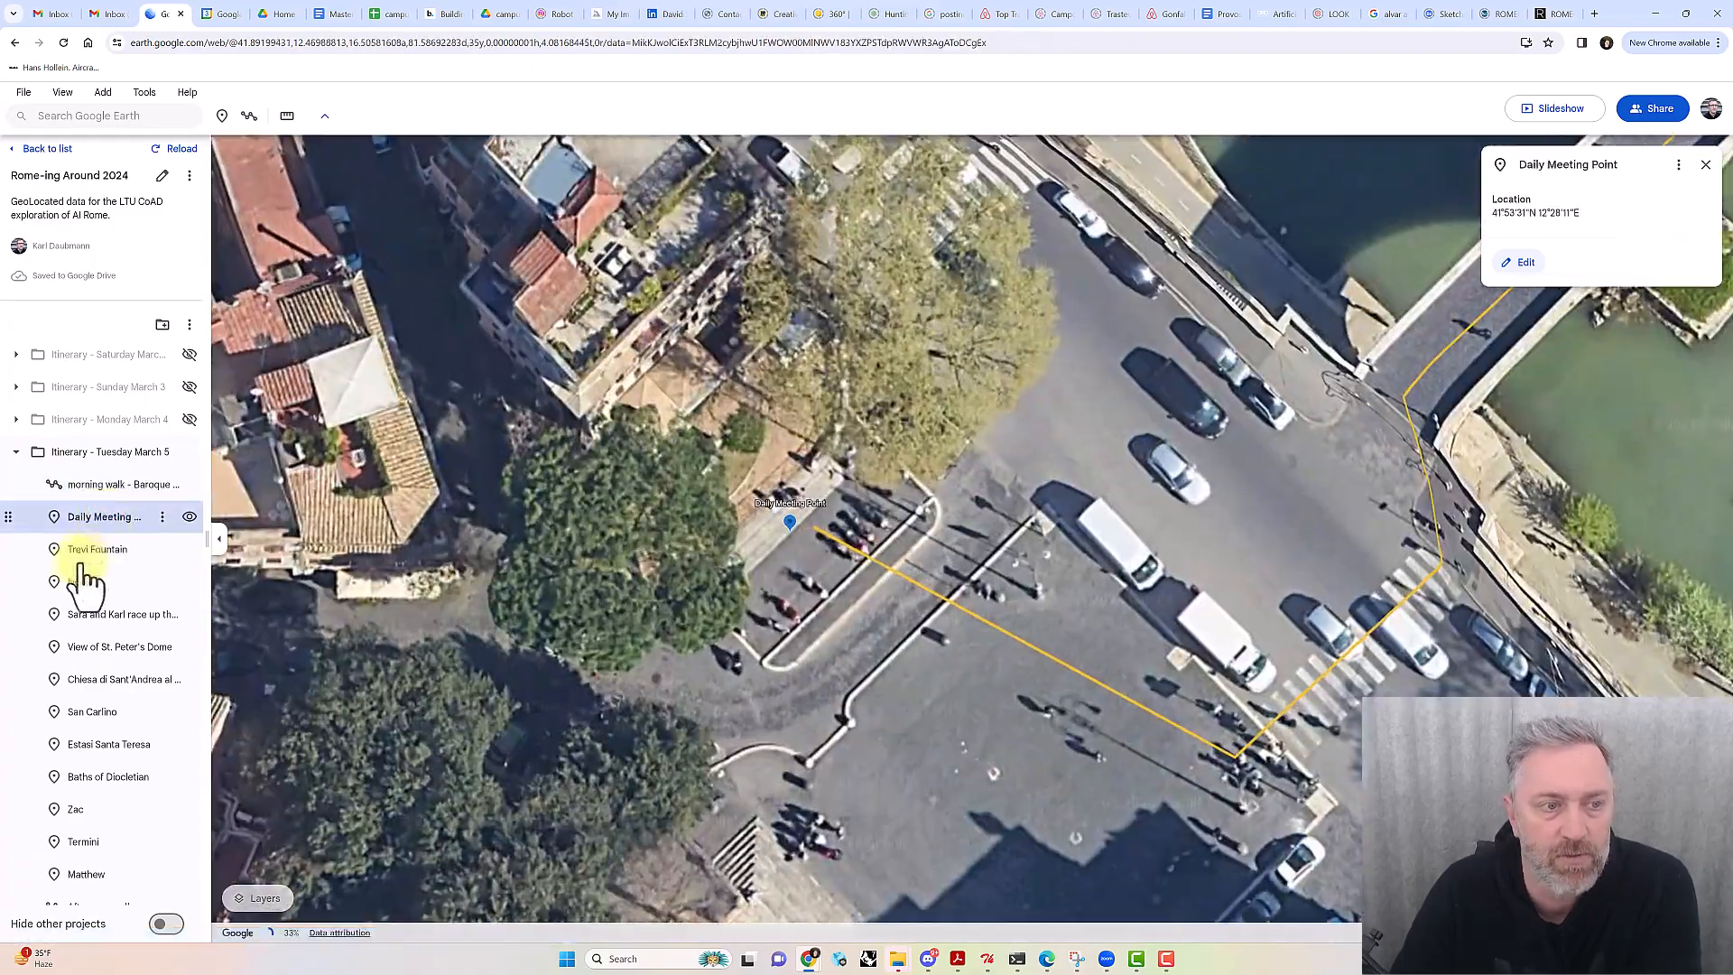
{"action": "left_click", "coordinate": [83, 550]}
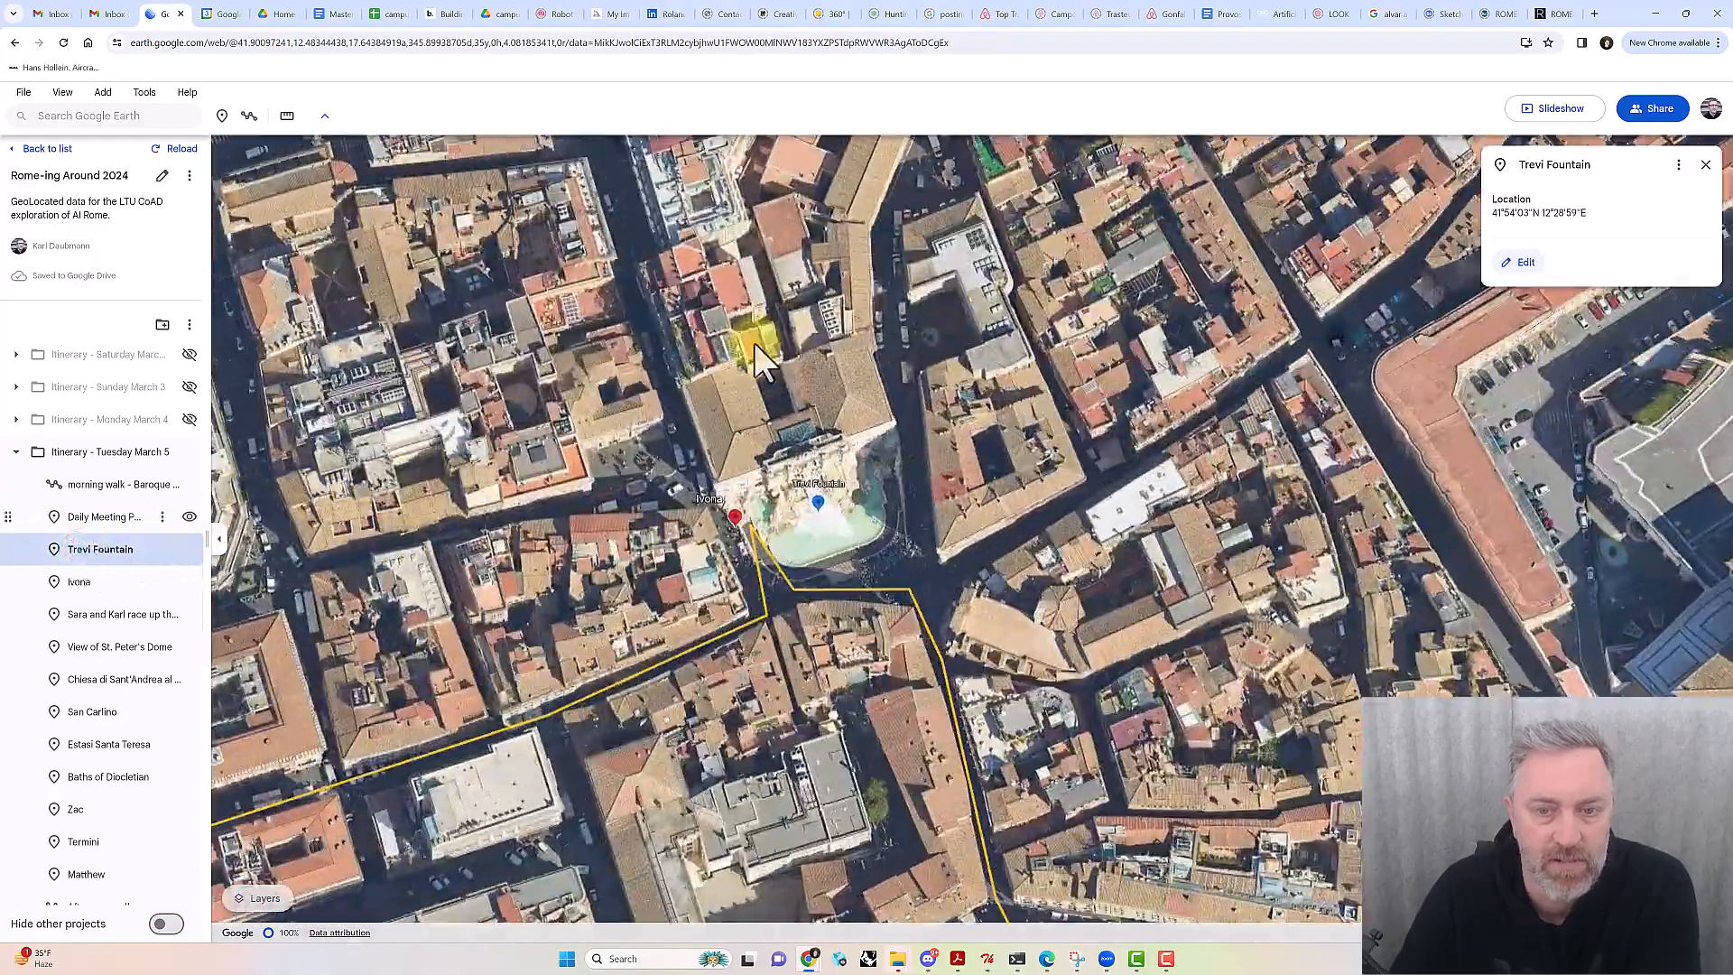
Follow the morning walking route on the map from the Trevi Fountain past San Carlino toward the Baths of Diocletian
{"action": "scroll", "coordinate": [1002, 262], "scroll_direction": "down", "scroll_amount": 3}
{"action": "scroll", "coordinate": [1006, 290], "scroll_direction": "down", "scroll_amount": 5}
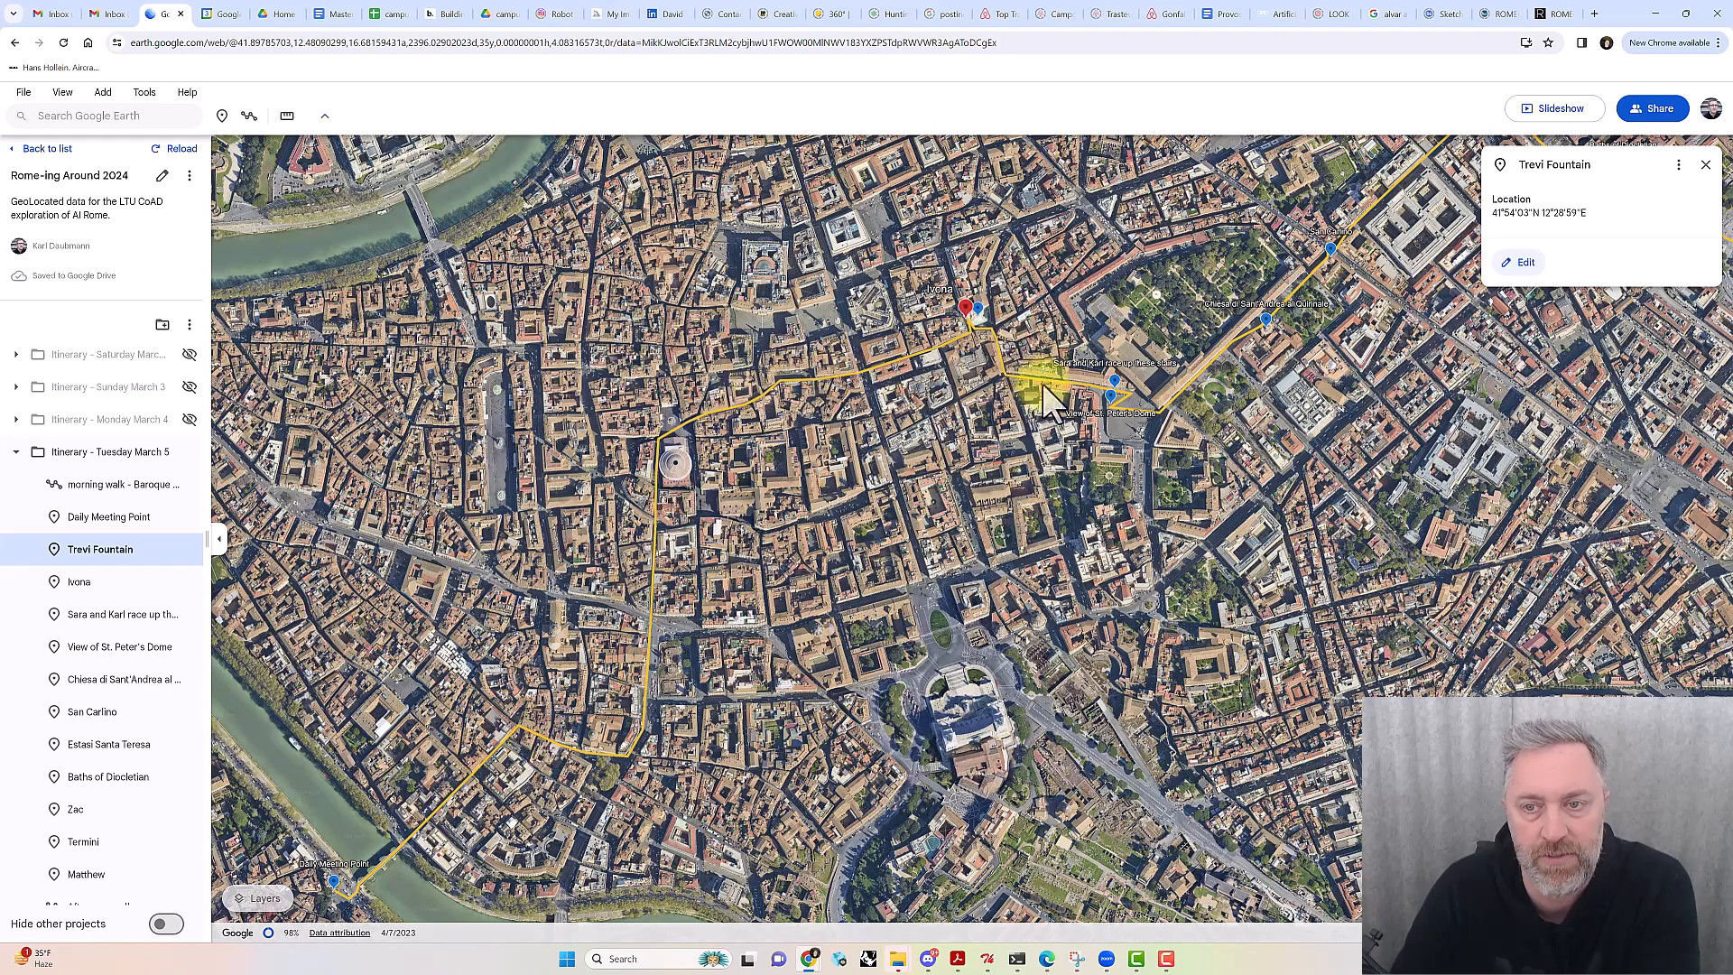
{"action": "scroll", "coordinate": [1132, 394], "scroll_direction": "up", "scroll_amount": 5}
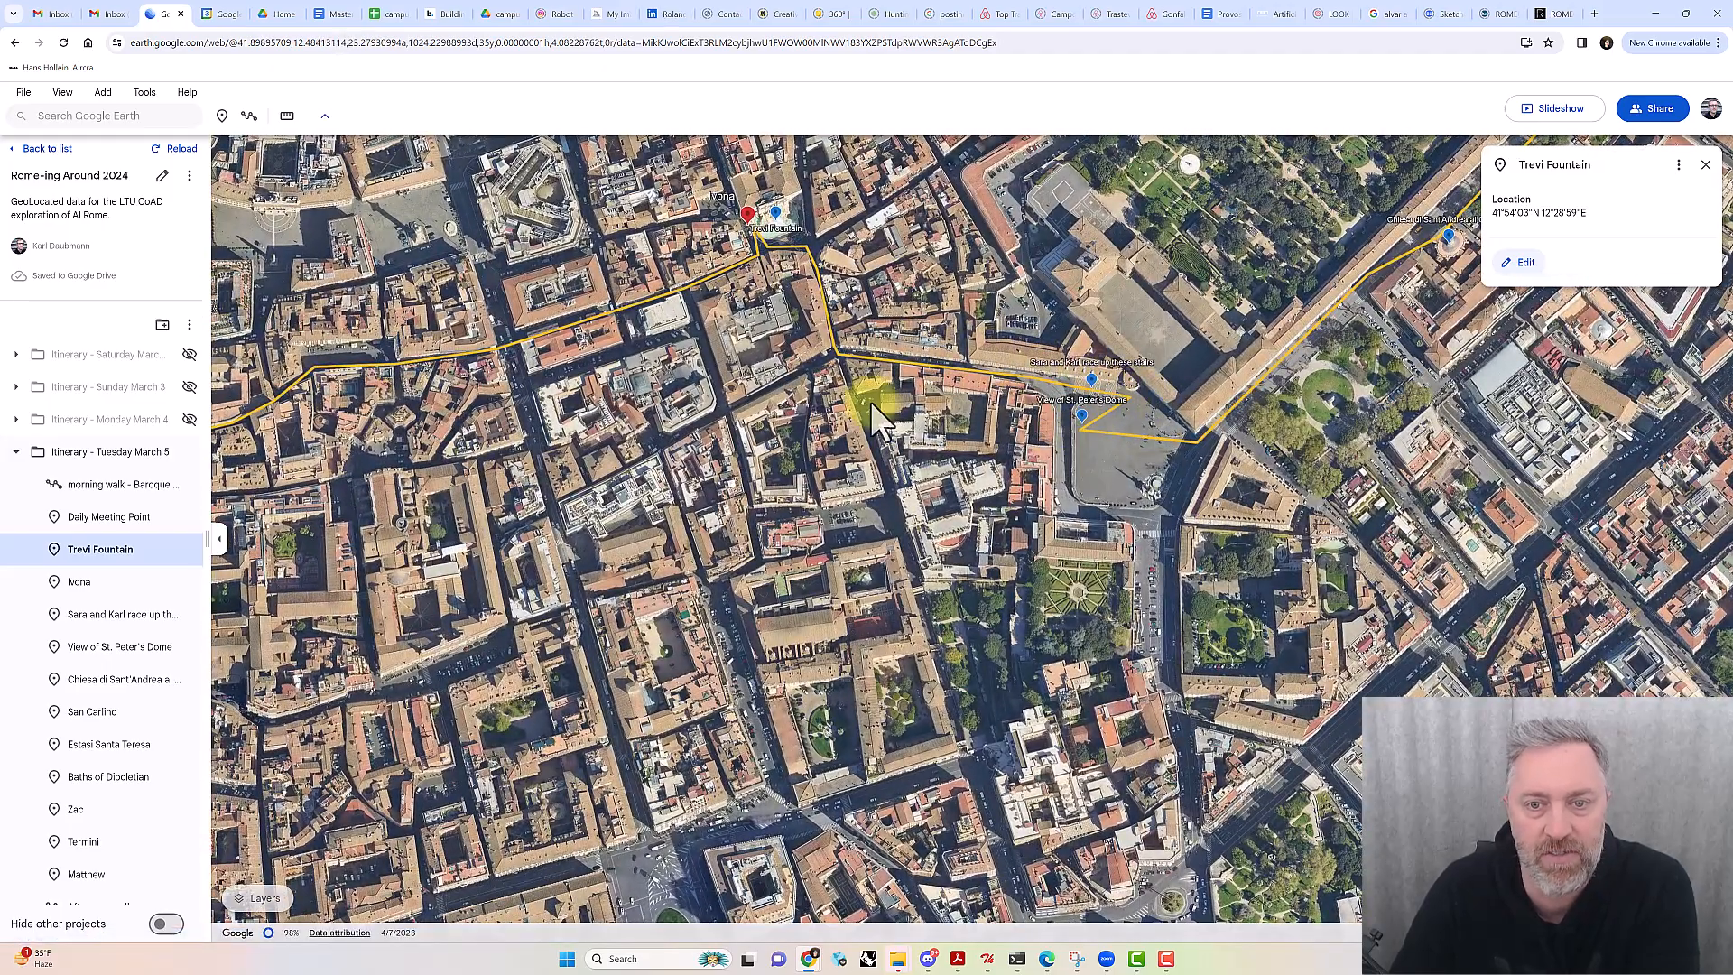
{"action": "scroll", "coordinate": [937, 430], "scroll_direction": "down", "scroll_amount": 3}
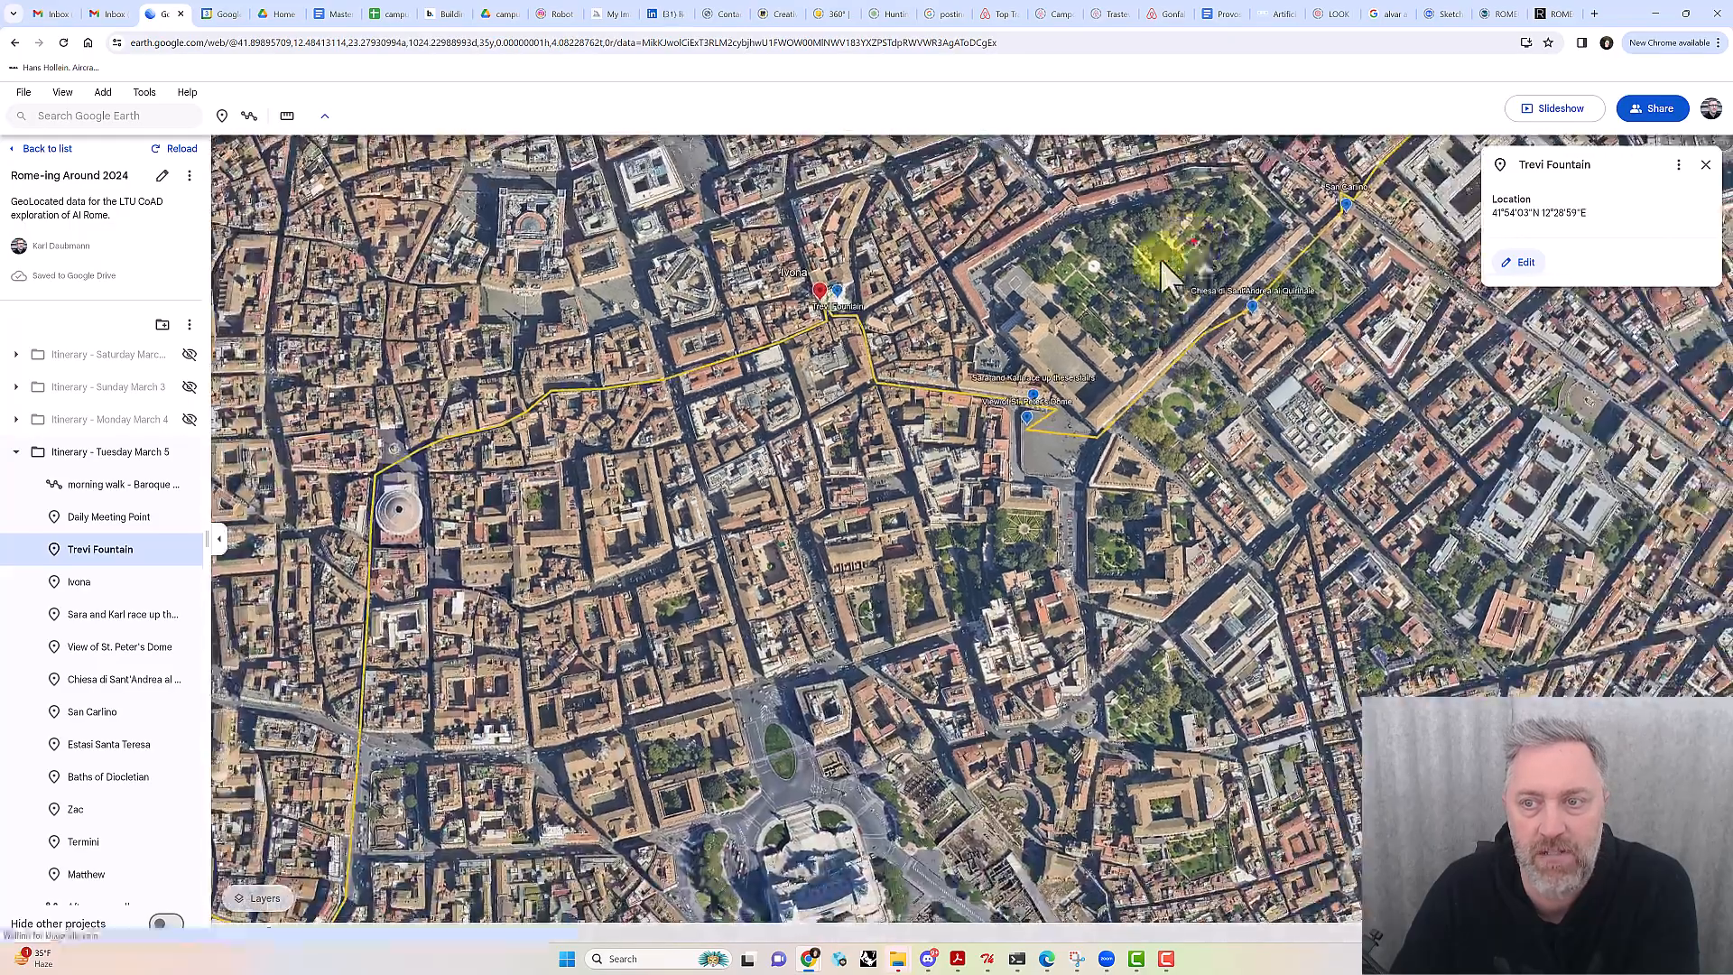
{"action": "left_click_drag", "start_coordinate": [1182, 311], "coordinate": [790, 375]}
{"action": "scroll", "coordinate": [858, 451], "scroll_direction": "up", "scroll_amount": 3}
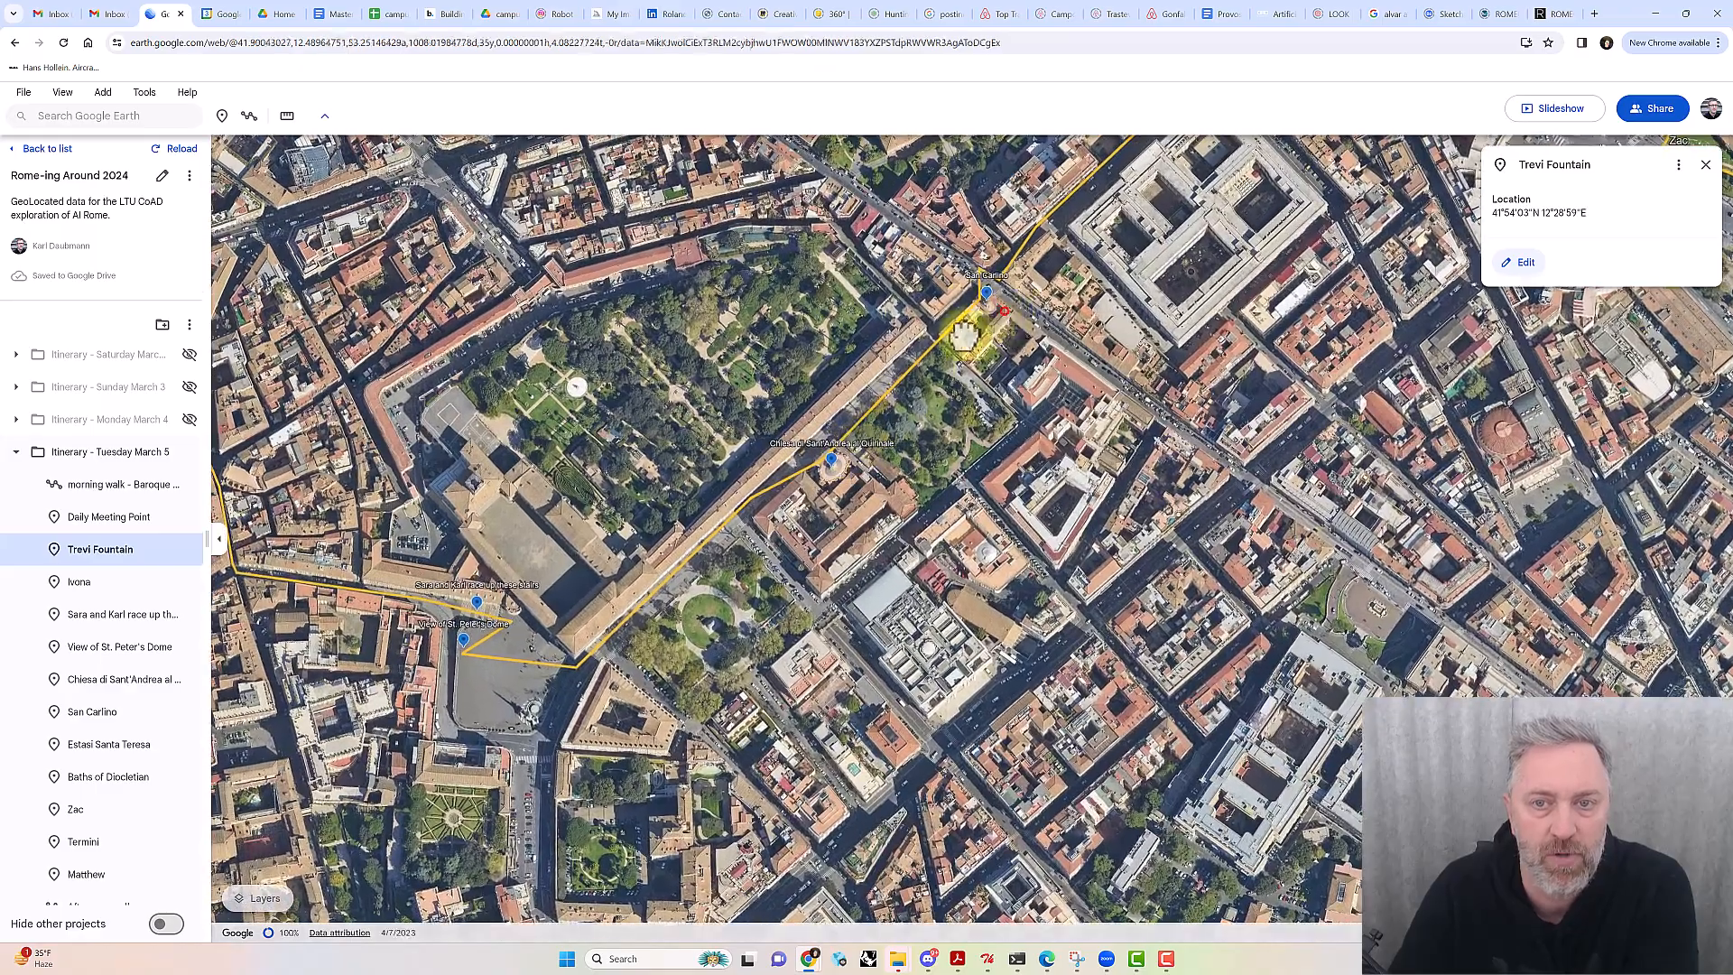
{"action": "left_click_drag", "start_coordinate": [967, 340], "coordinate": [765, 479]}
{"action": "scroll", "coordinate": [765, 480], "scroll_direction": "down", "scroll_amount": 2}
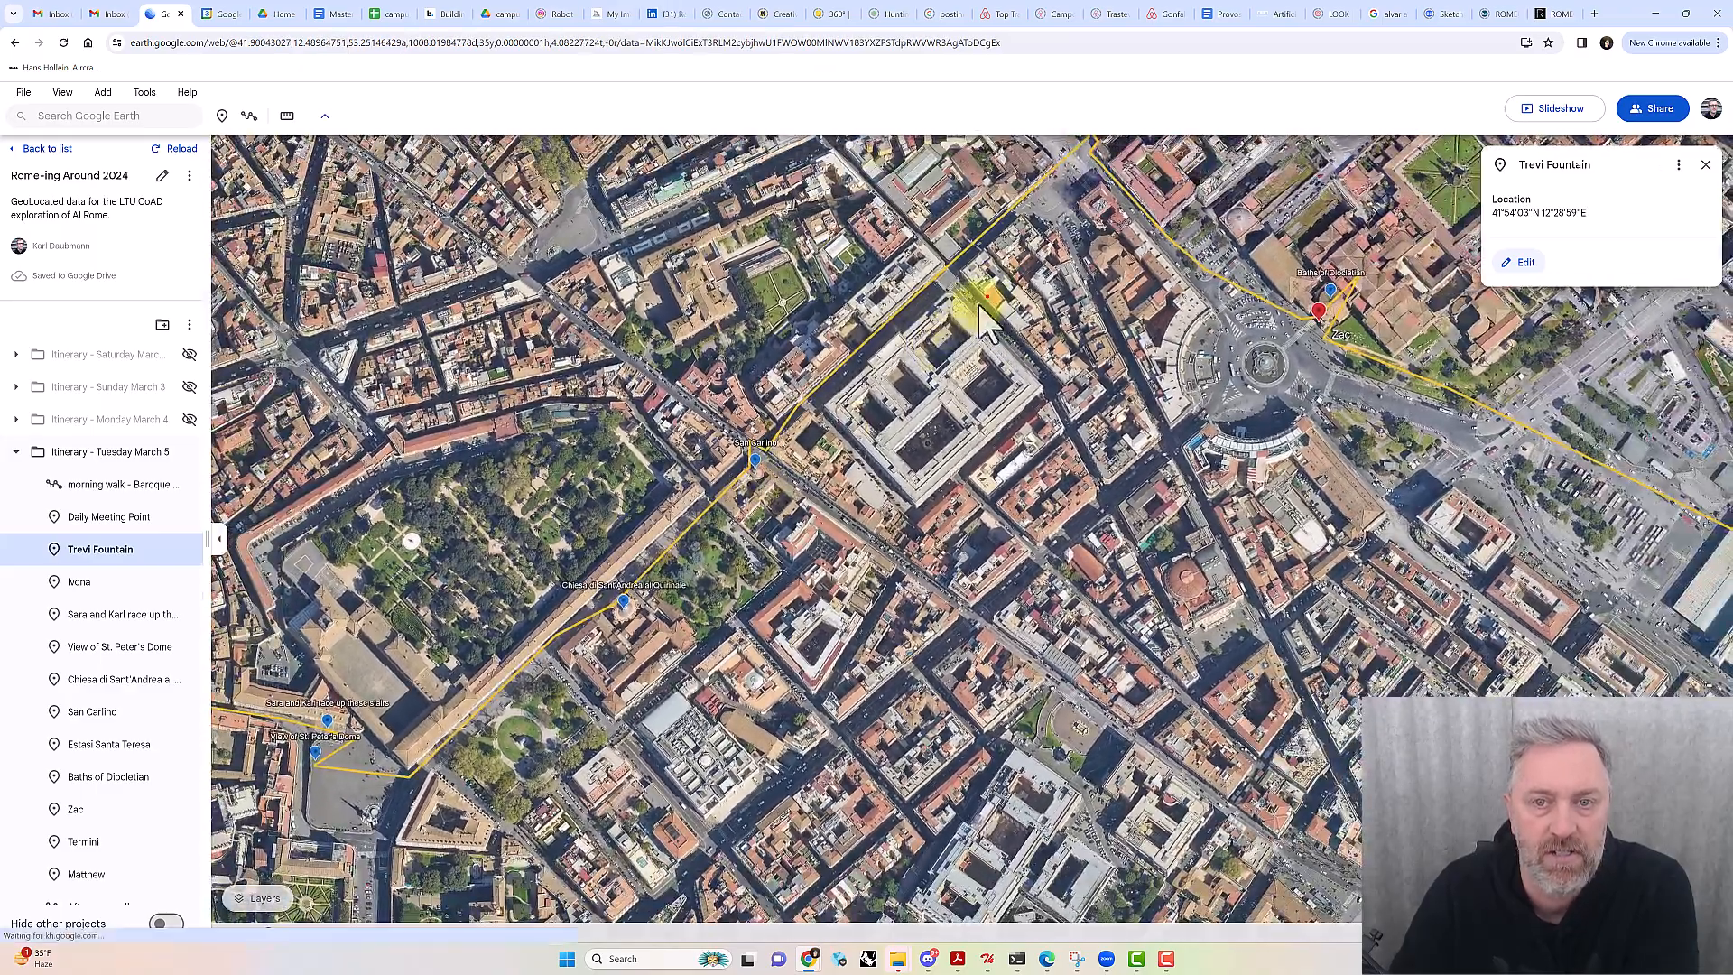
{"action": "left_click_drag", "start_coordinate": [978, 305], "coordinate": [859, 459]}
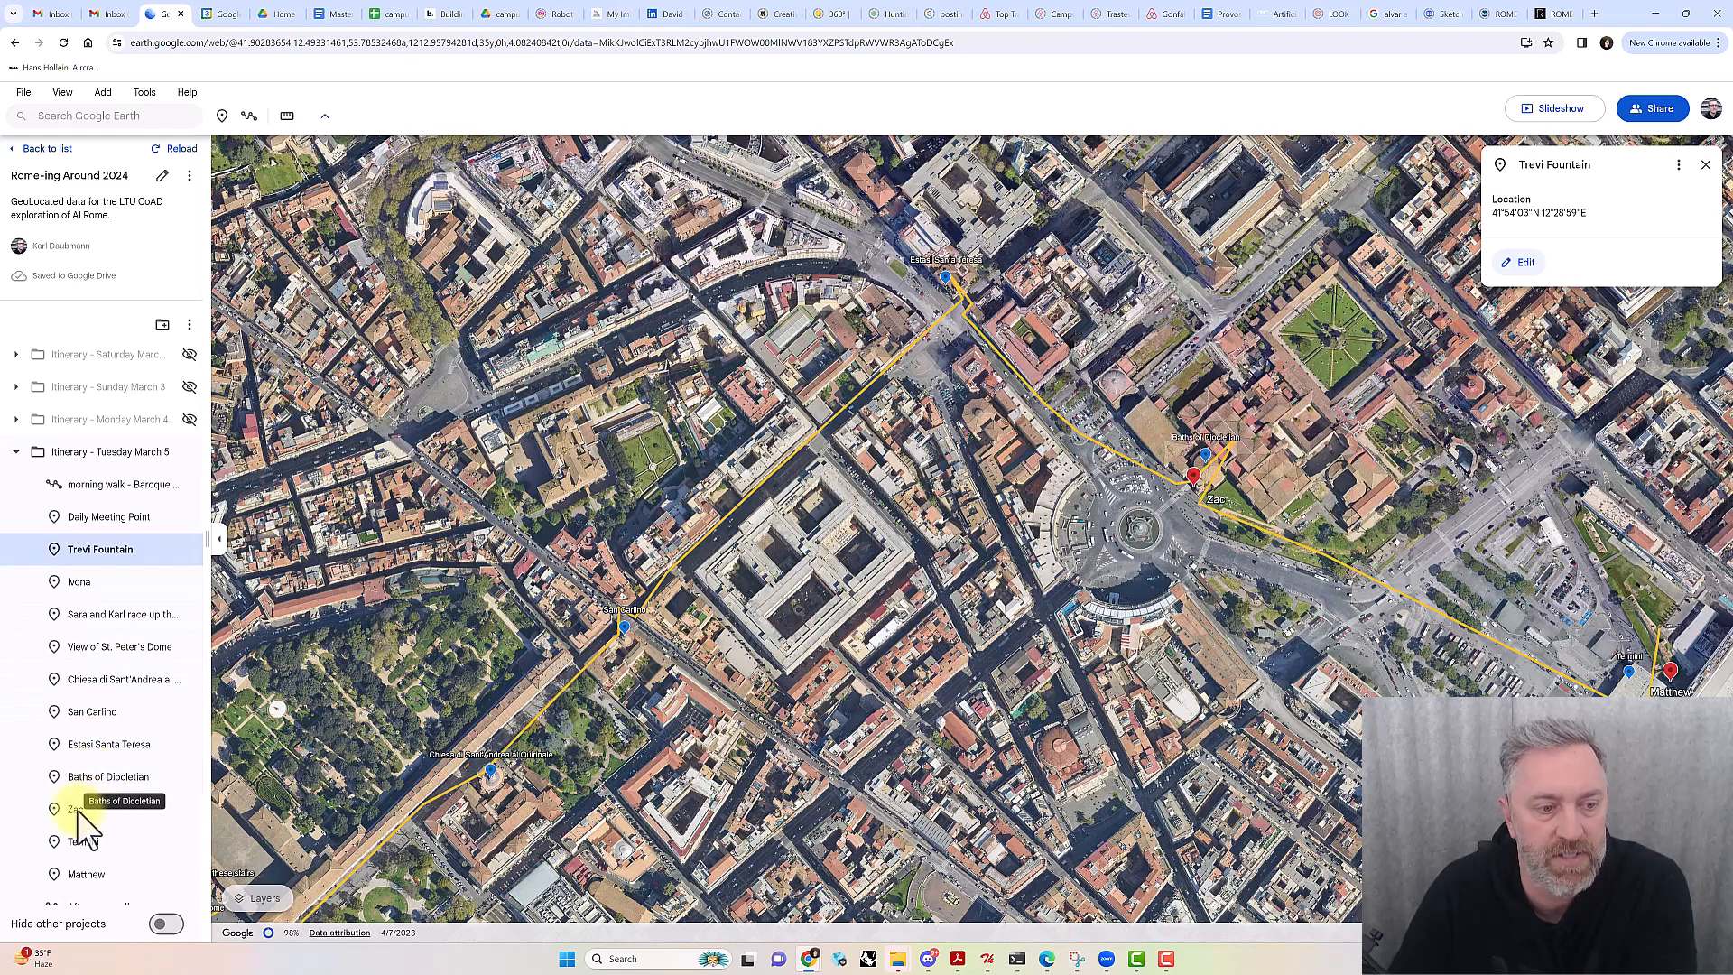
View the red placemark beside the Baths of Diocletian and the Termini placemark, and examine the full Tuesday route
{"action": "left_click", "coordinate": [1191, 472]}
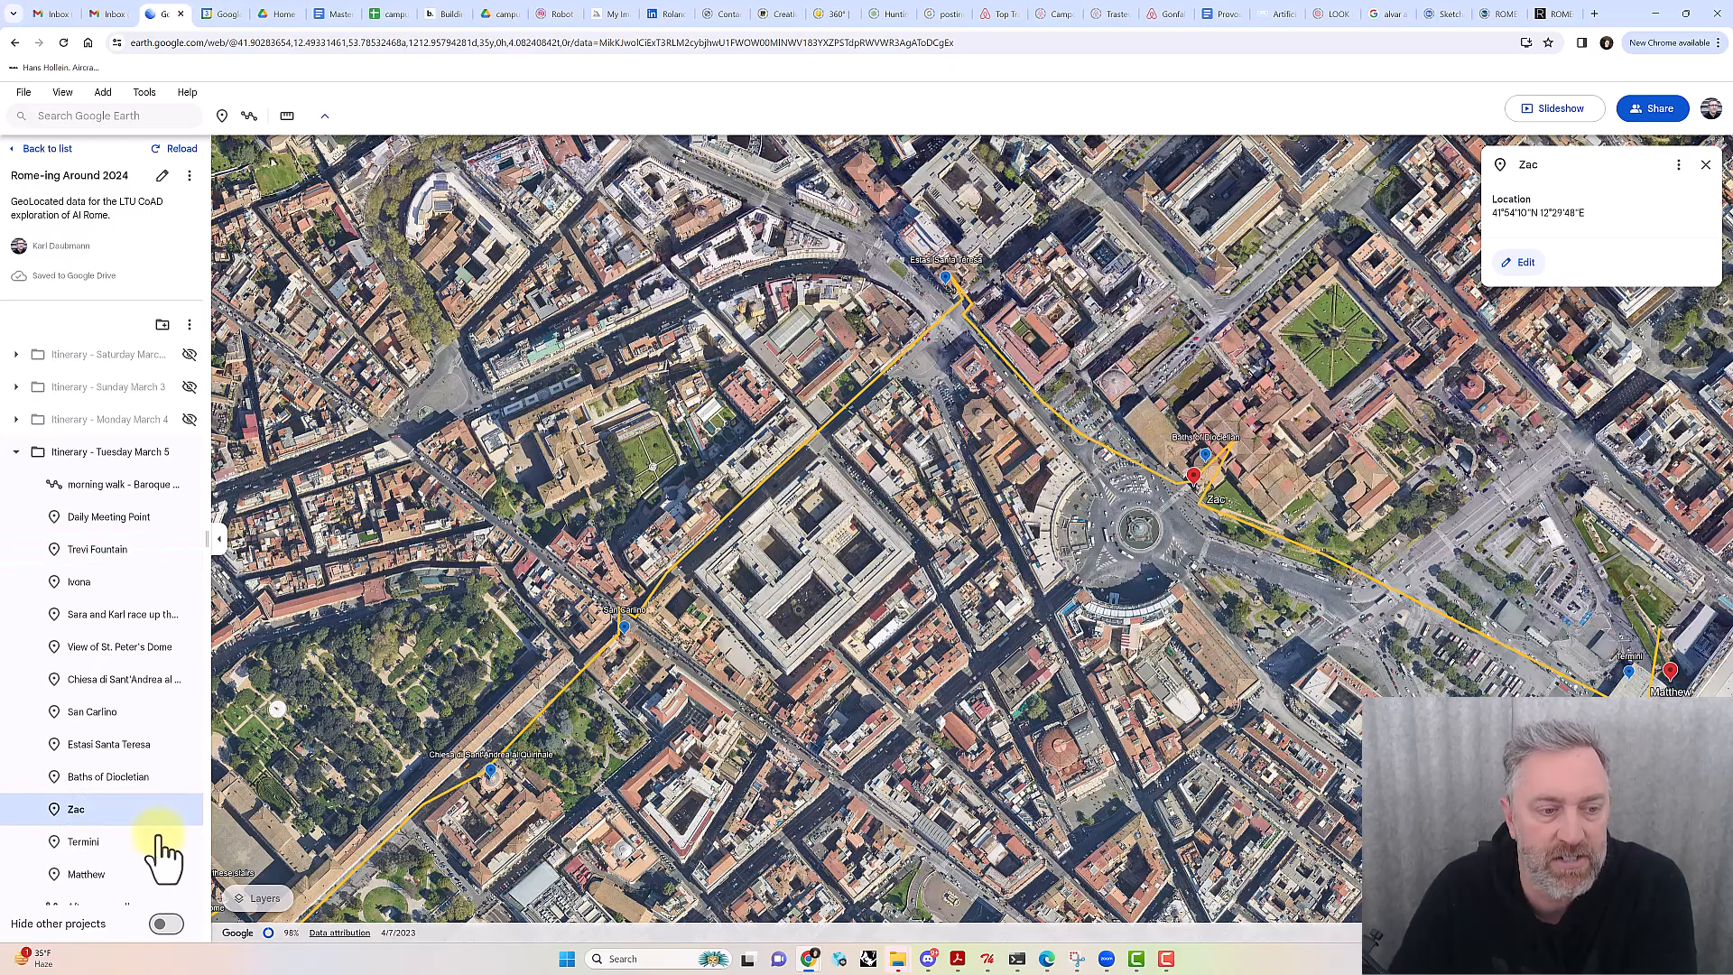
{"action": "left_click", "coordinate": [81, 841]}
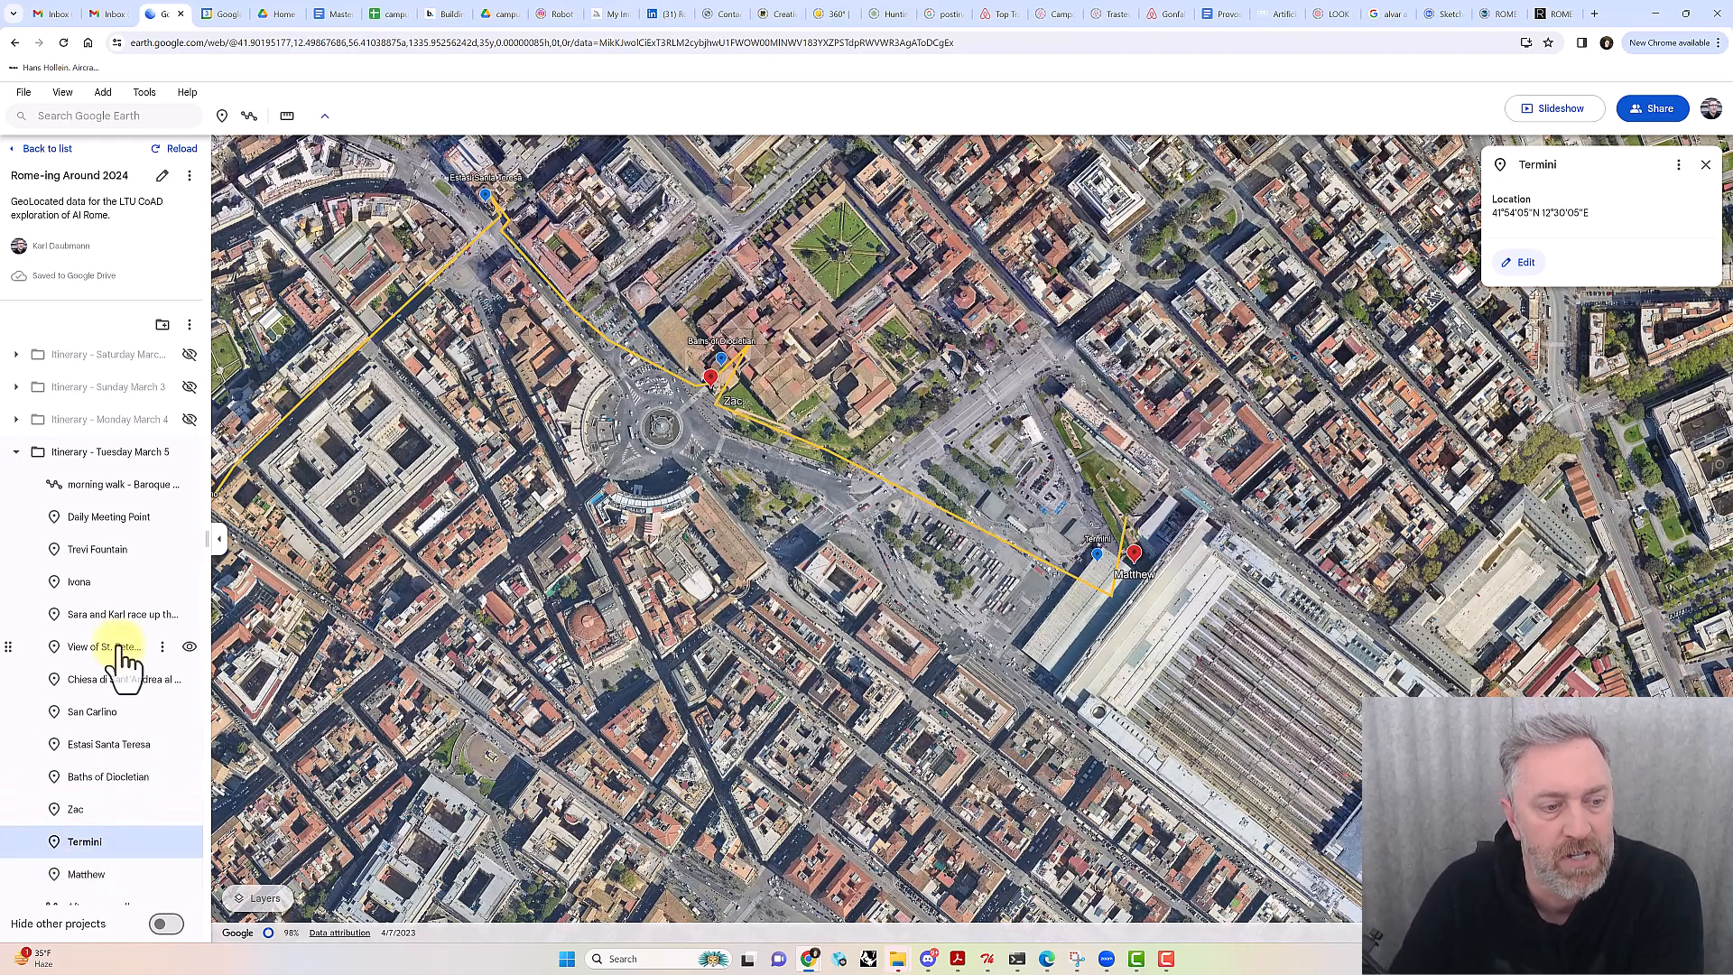
{"action": "scroll", "coordinate": [104, 668], "scroll_direction": "down", "scroll_amount": 2}
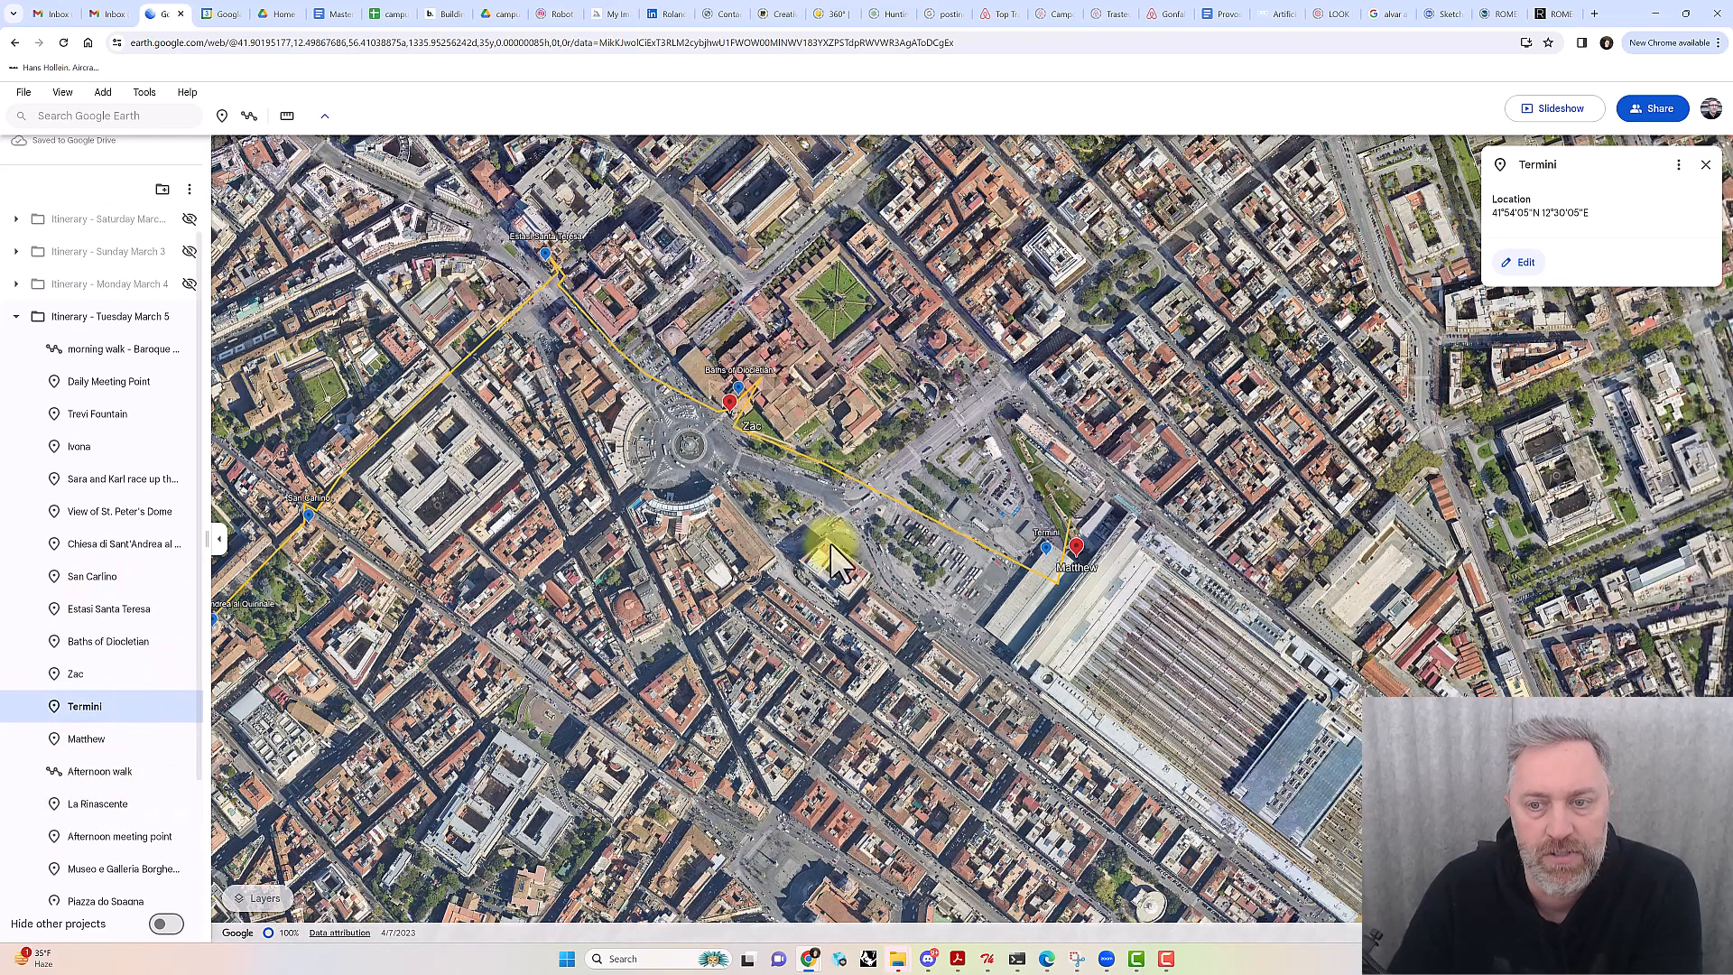
{"action": "scroll", "coordinate": [815, 528], "scroll_direction": "down", "scroll_amount": 3}
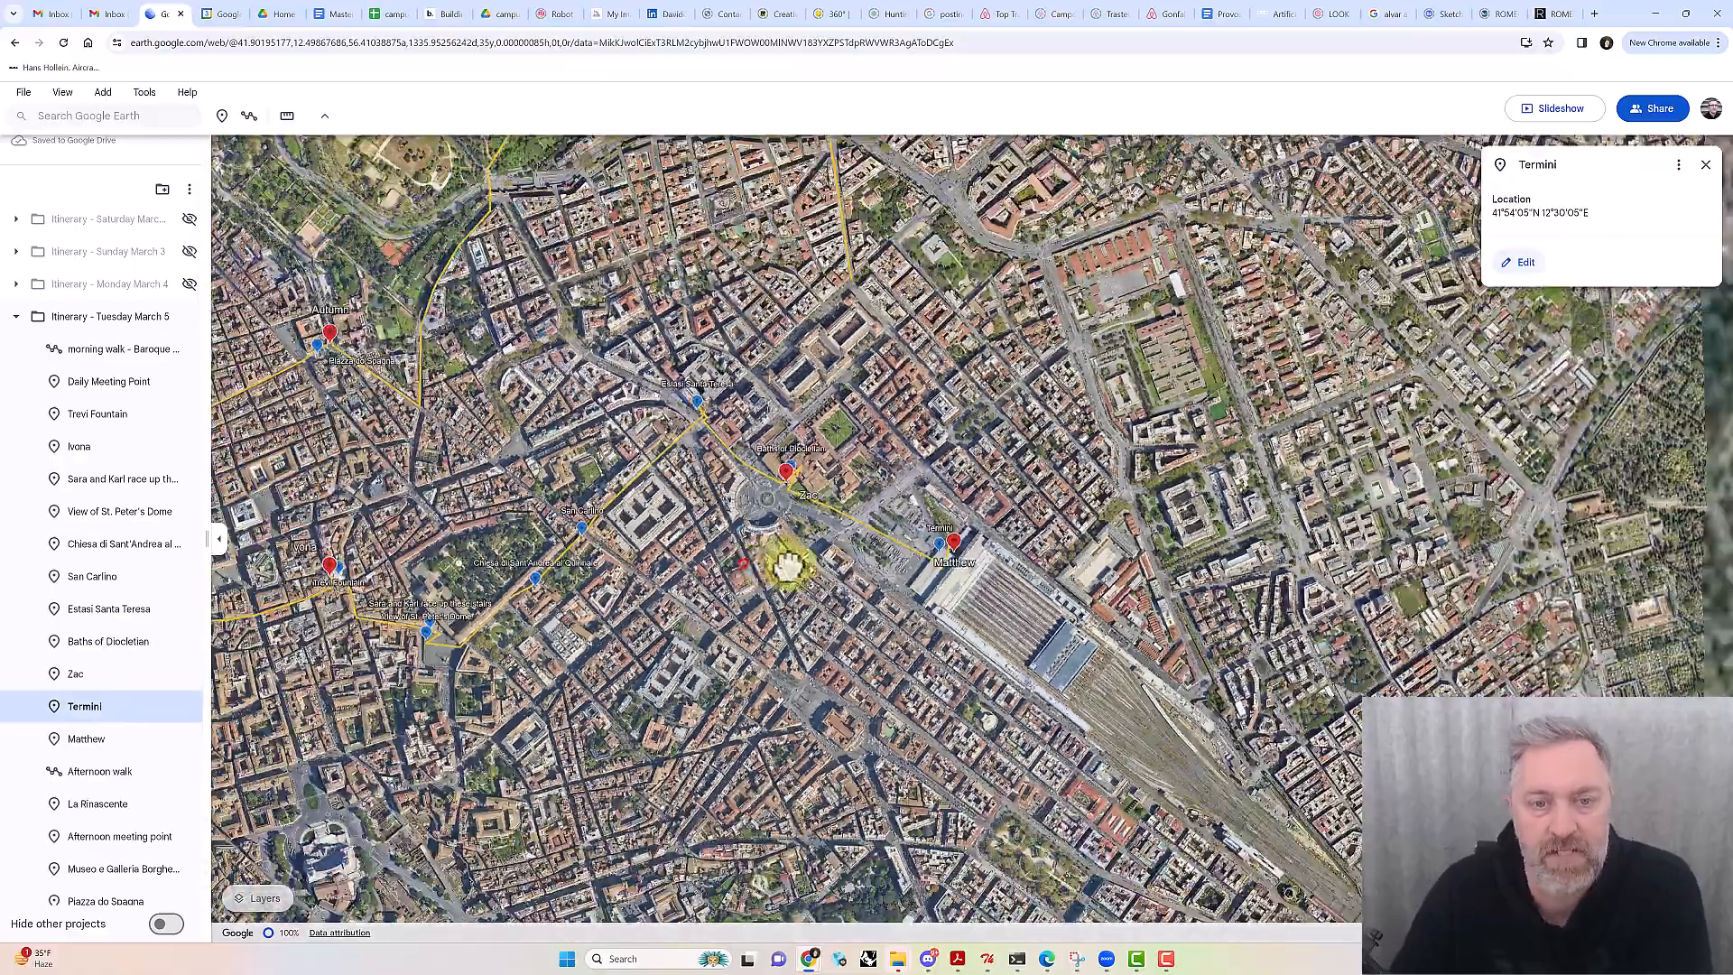
{"action": "left_click_drag", "start_coordinate": [783, 564], "coordinate": [1062, 514]}
{"action": "scroll", "coordinate": [1061, 513], "scroll_direction": "down", "scroll_amount": 5}
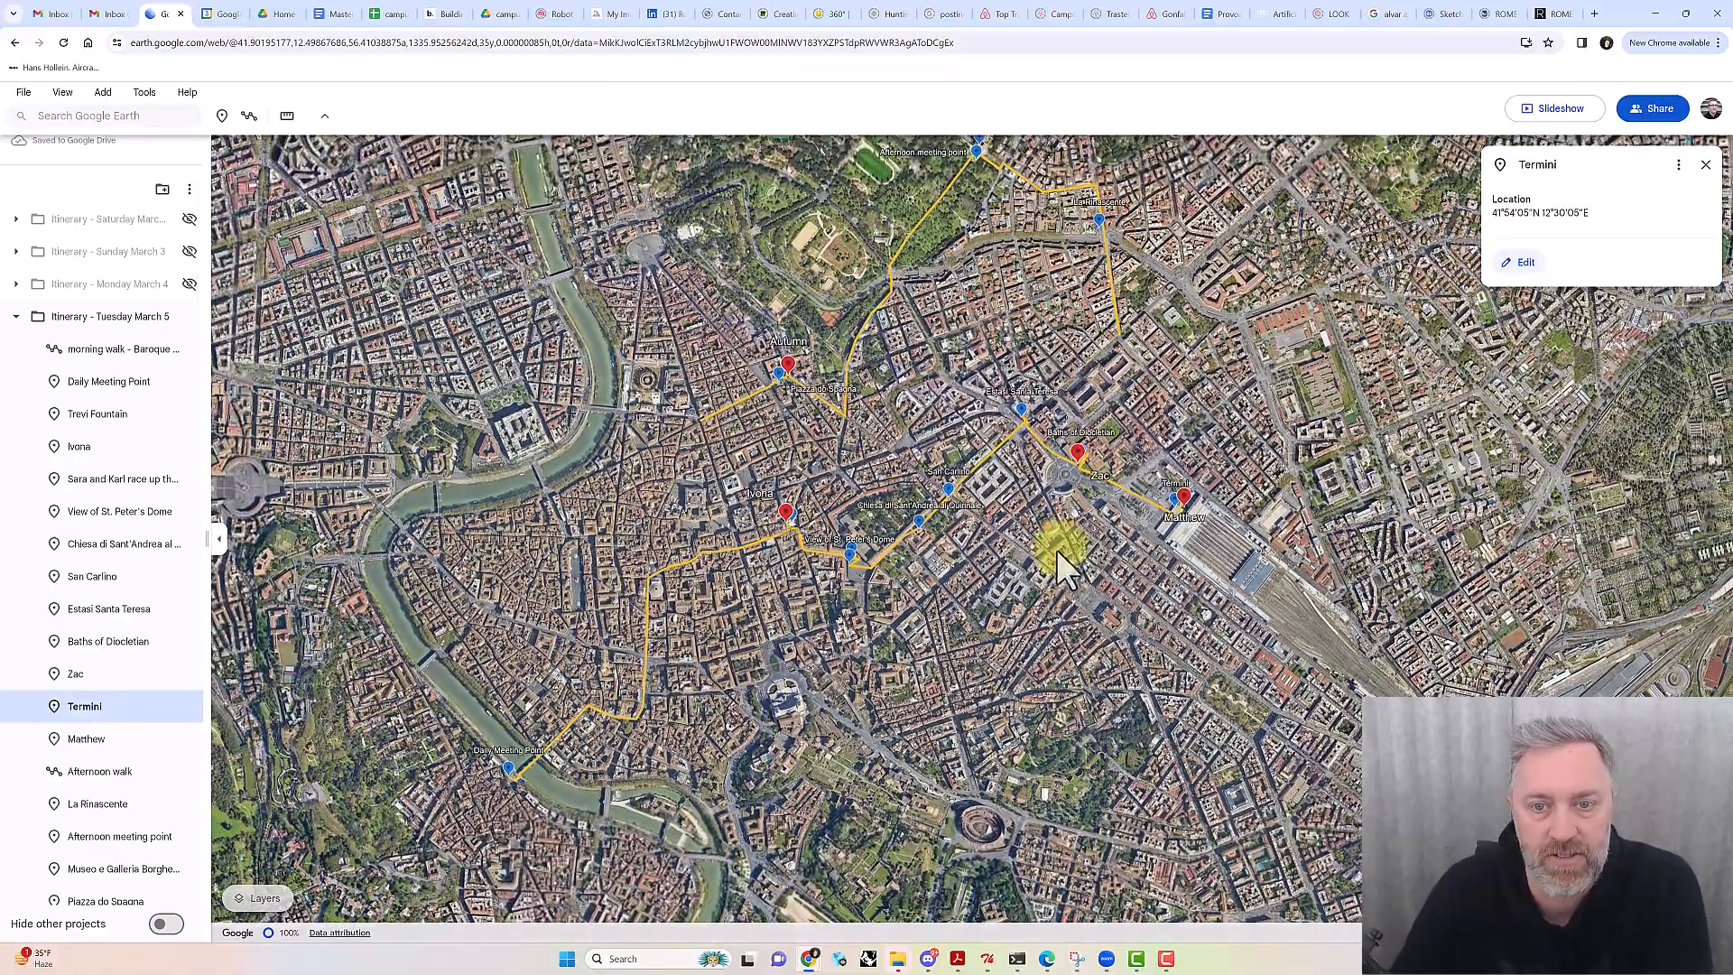
{"action": "scroll", "coordinate": [1035, 555], "scroll_direction": "down", "scroll_amount": 3}
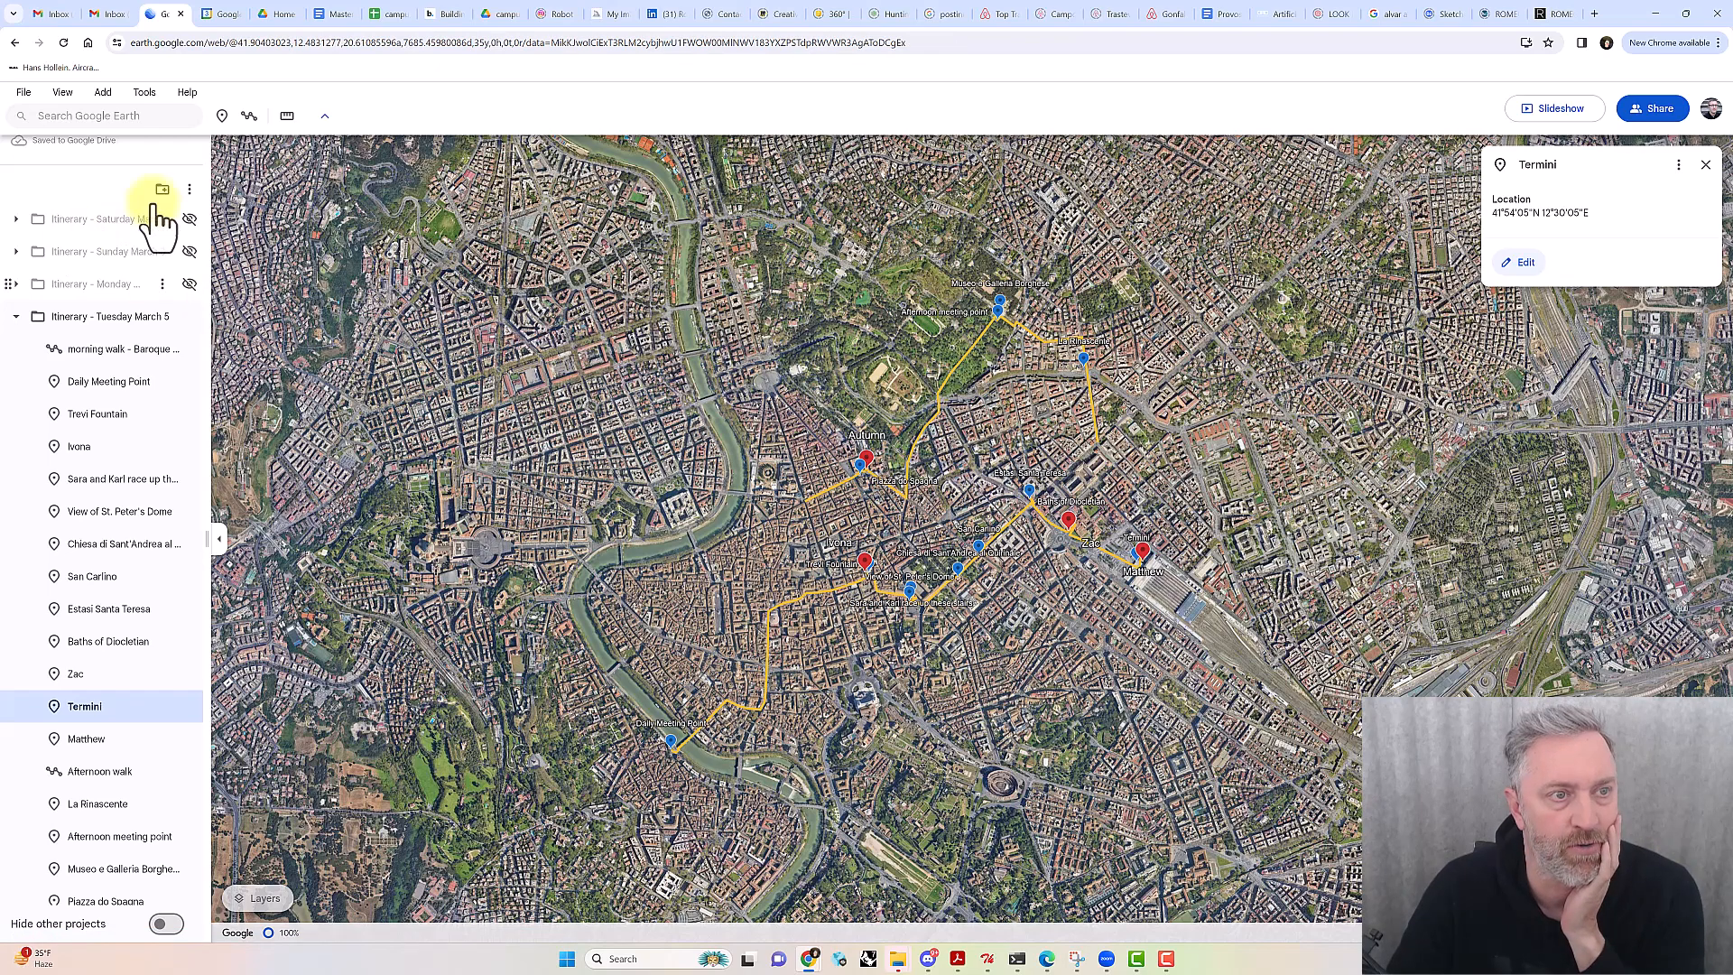
Show the Saturday March 2 and Sunday March 3 itineraries on the map again and collapse the Tuesday March 5 folder
{"action": "scroll", "coordinate": [127, 248], "scroll_direction": "up", "scroll_amount": 3}
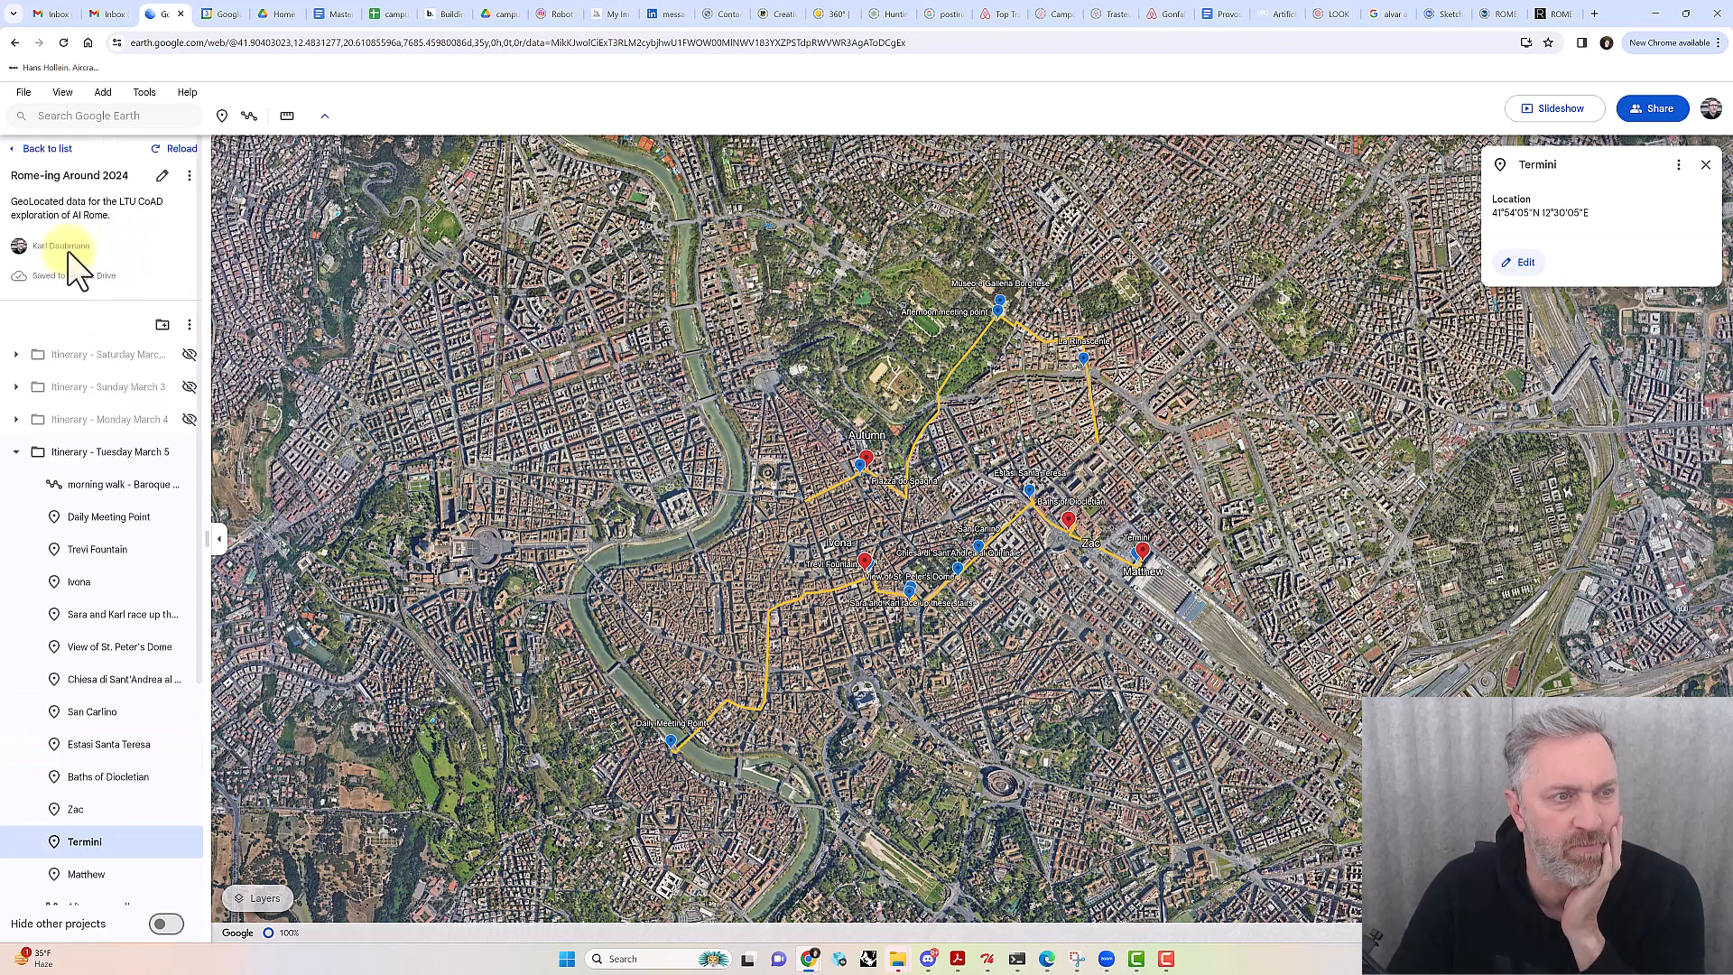
{"action": "left_click", "coordinate": [188, 355]}
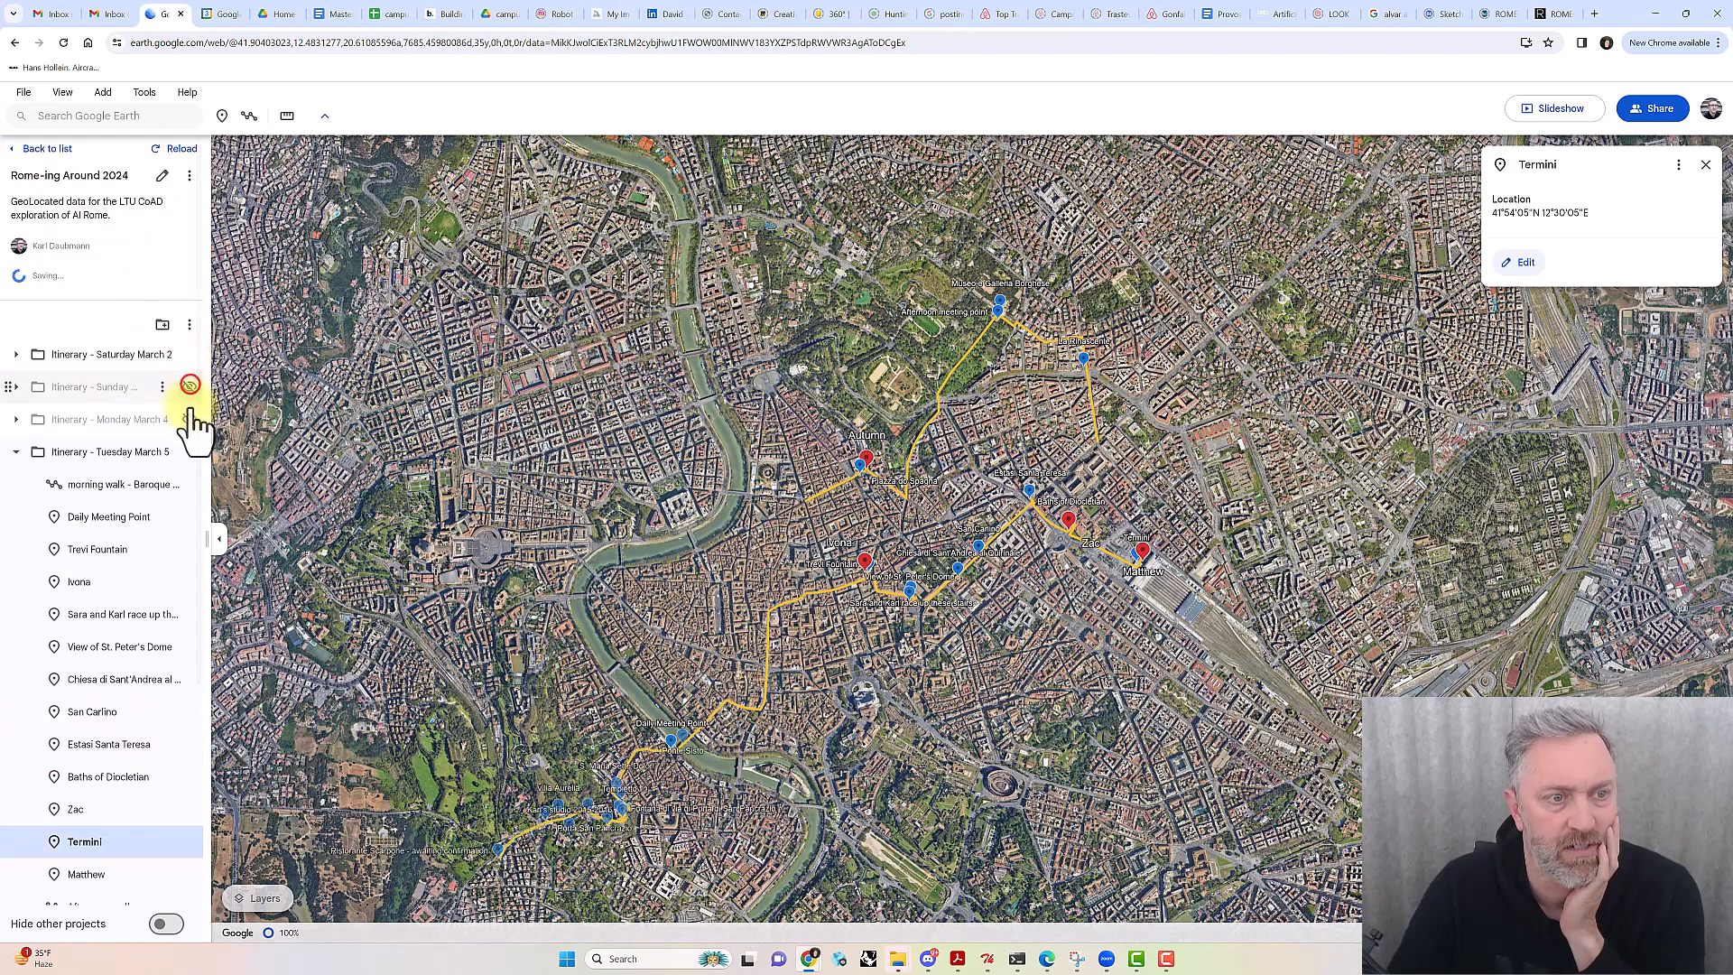
{"action": "left_click", "coordinate": [189, 388]}
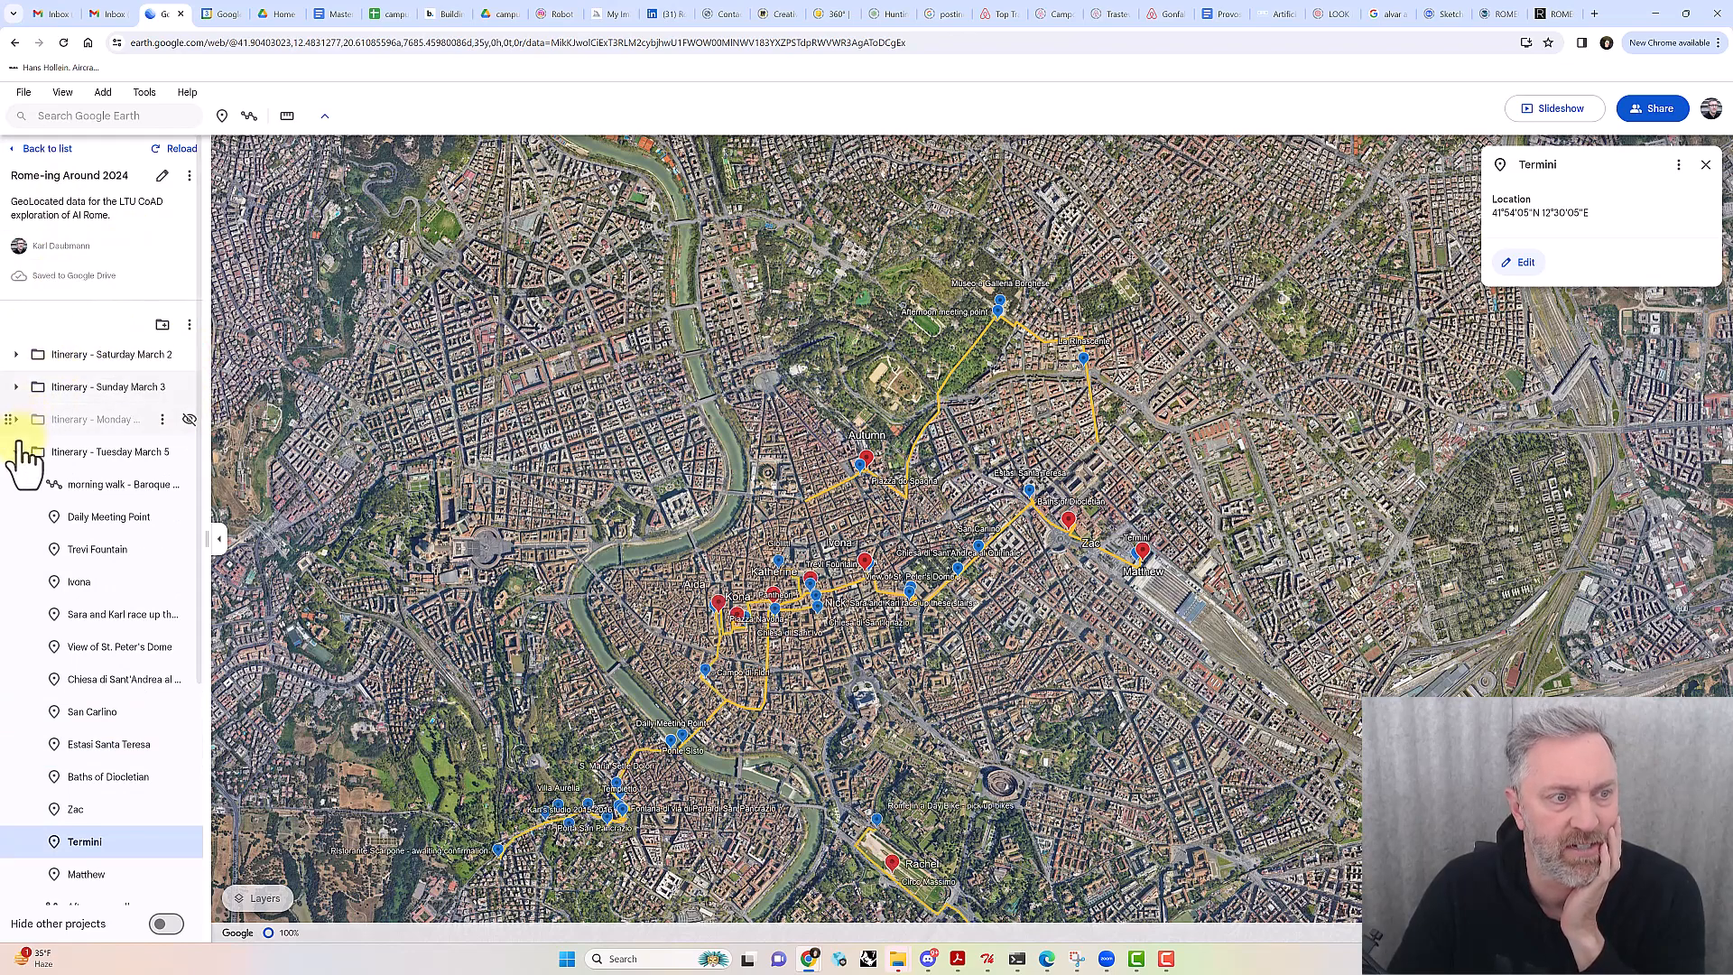
{"action": "left_click", "coordinate": [16, 451]}
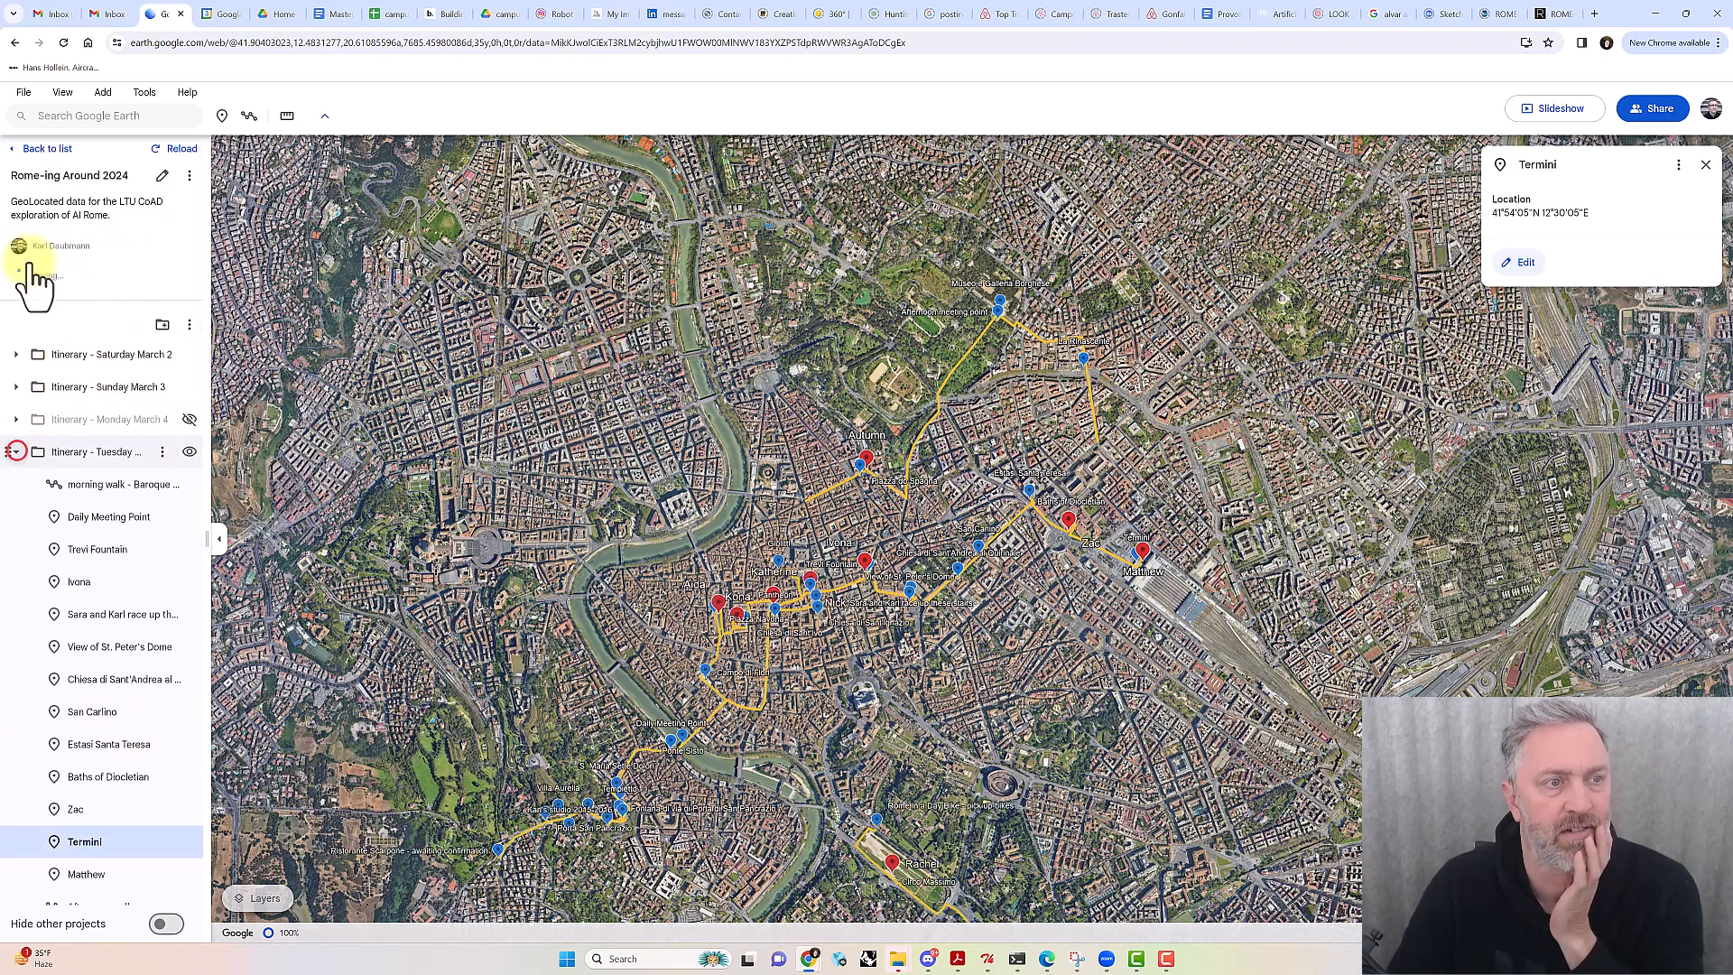
Open the view-only AI Rome project from the project list, view its Castel Sant'Angelo placemark details, and close them
{"action": "left_click", "coordinate": [39, 150]}
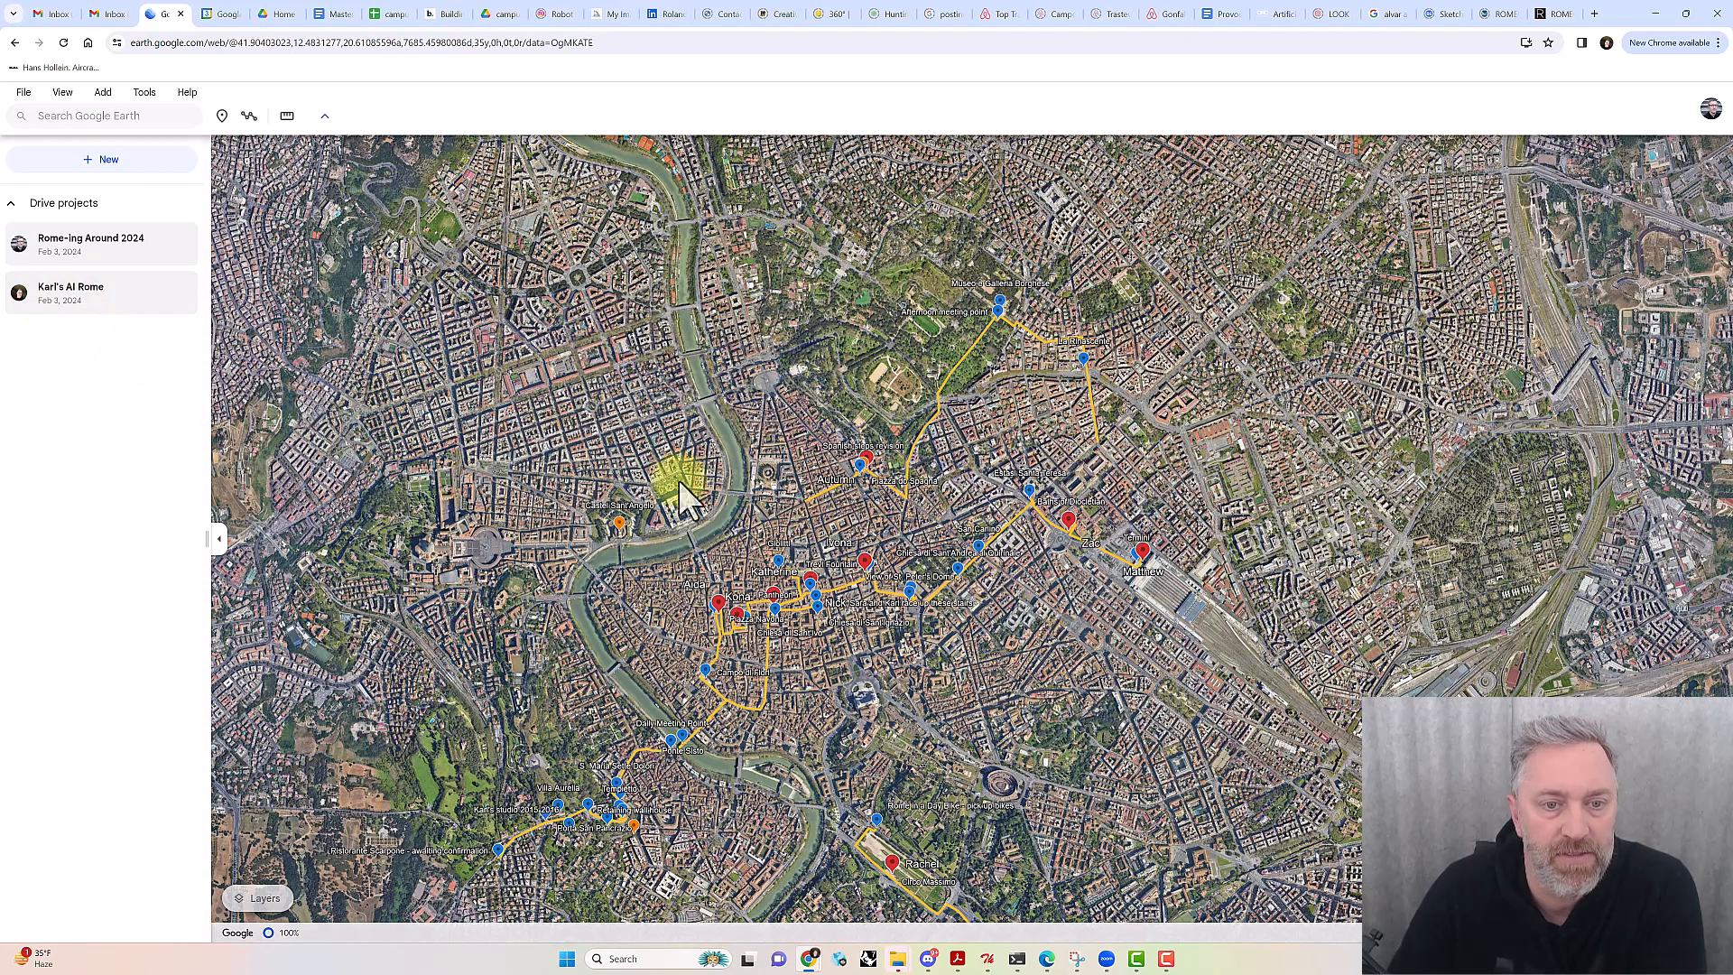
{"action": "double_click", "coordinate": [604, 552]}
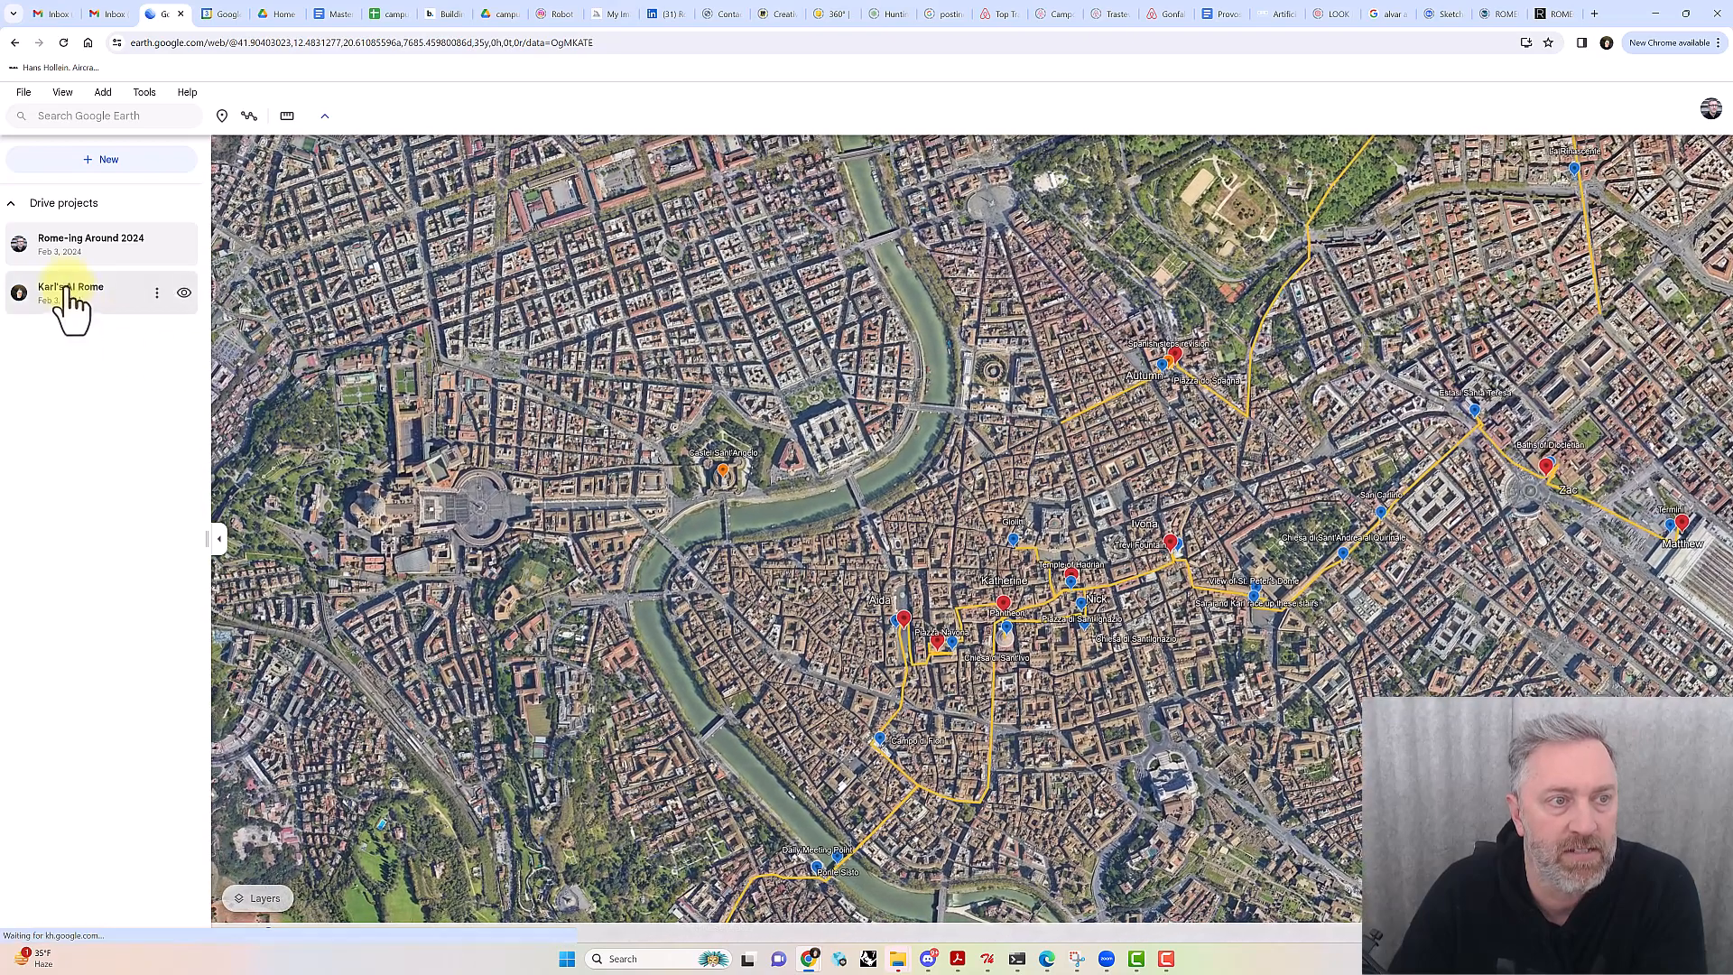
{"action": "left_click", "coordinate": [66, 287]}
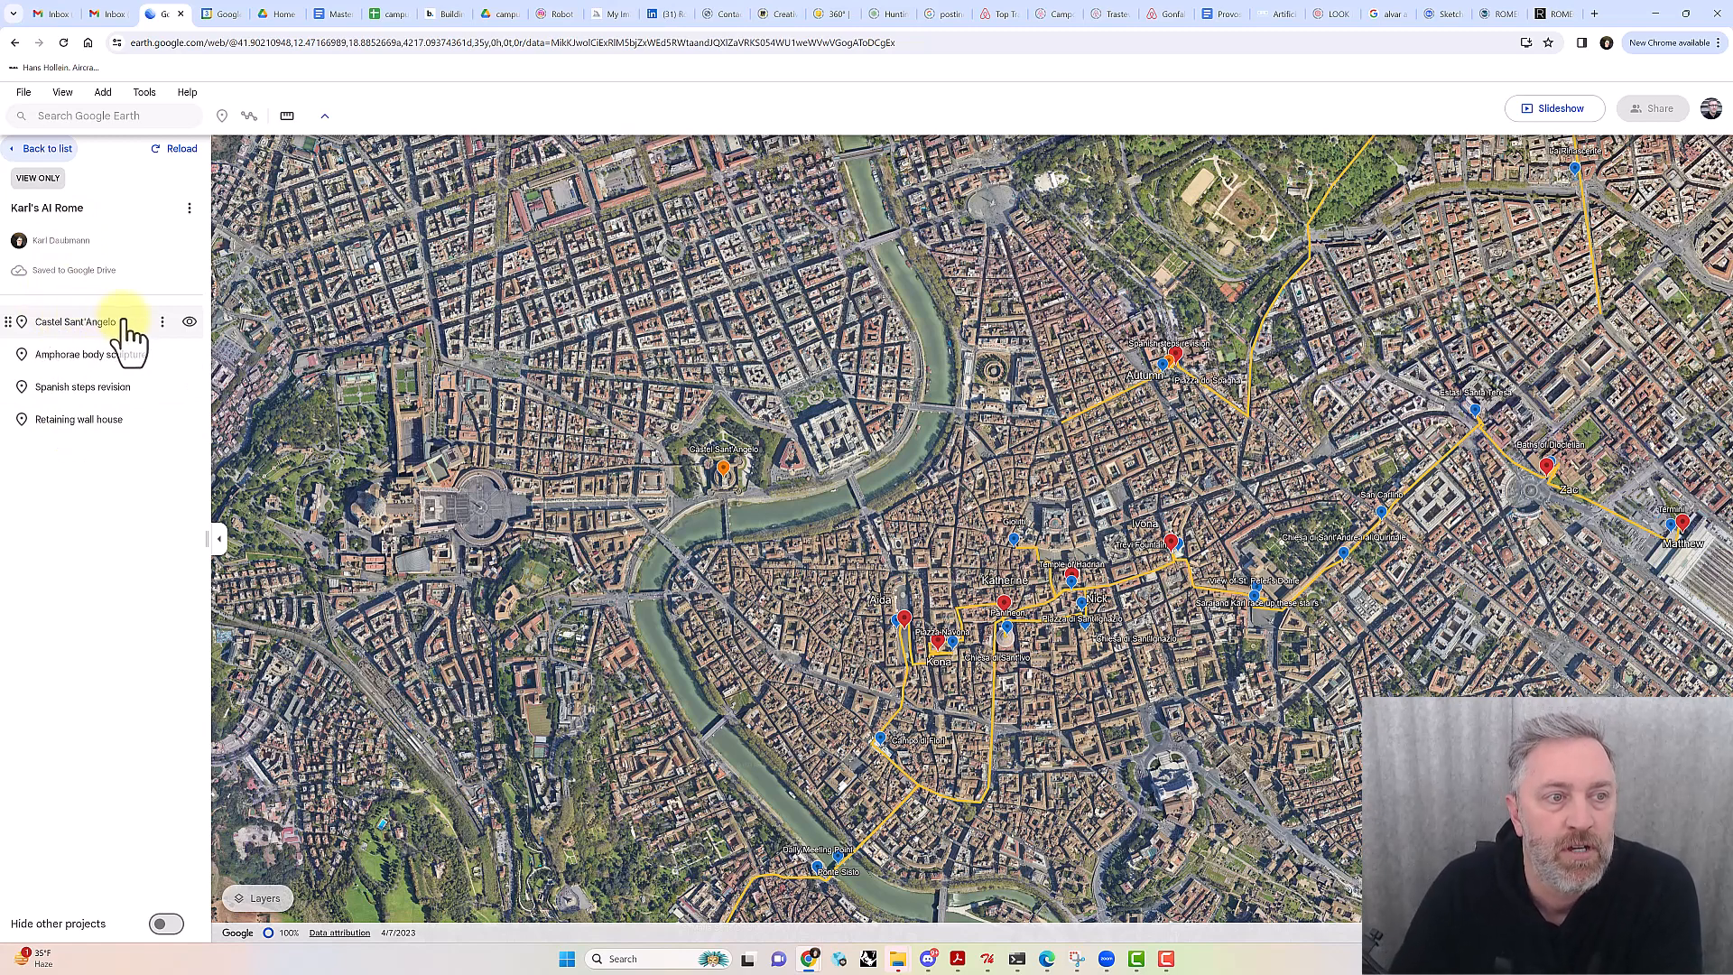
{"action": "left_click", "coordinate": [74, 323]}
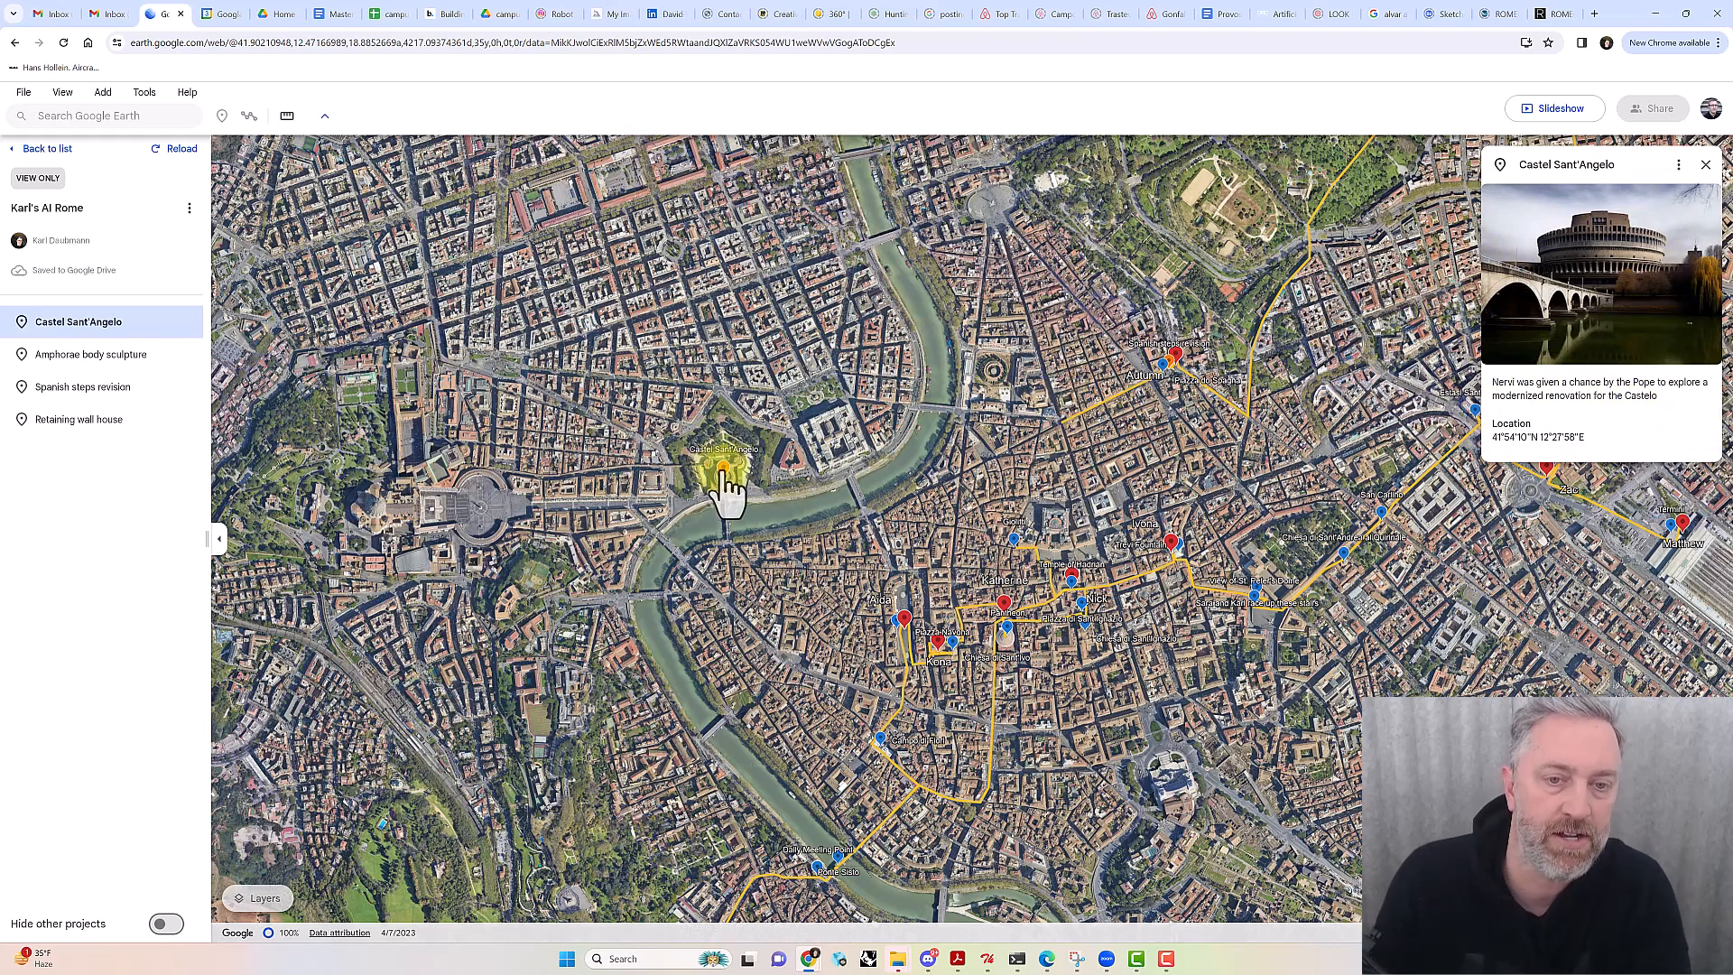
{"action": "left_click", "coordinate": [1707, 166]}
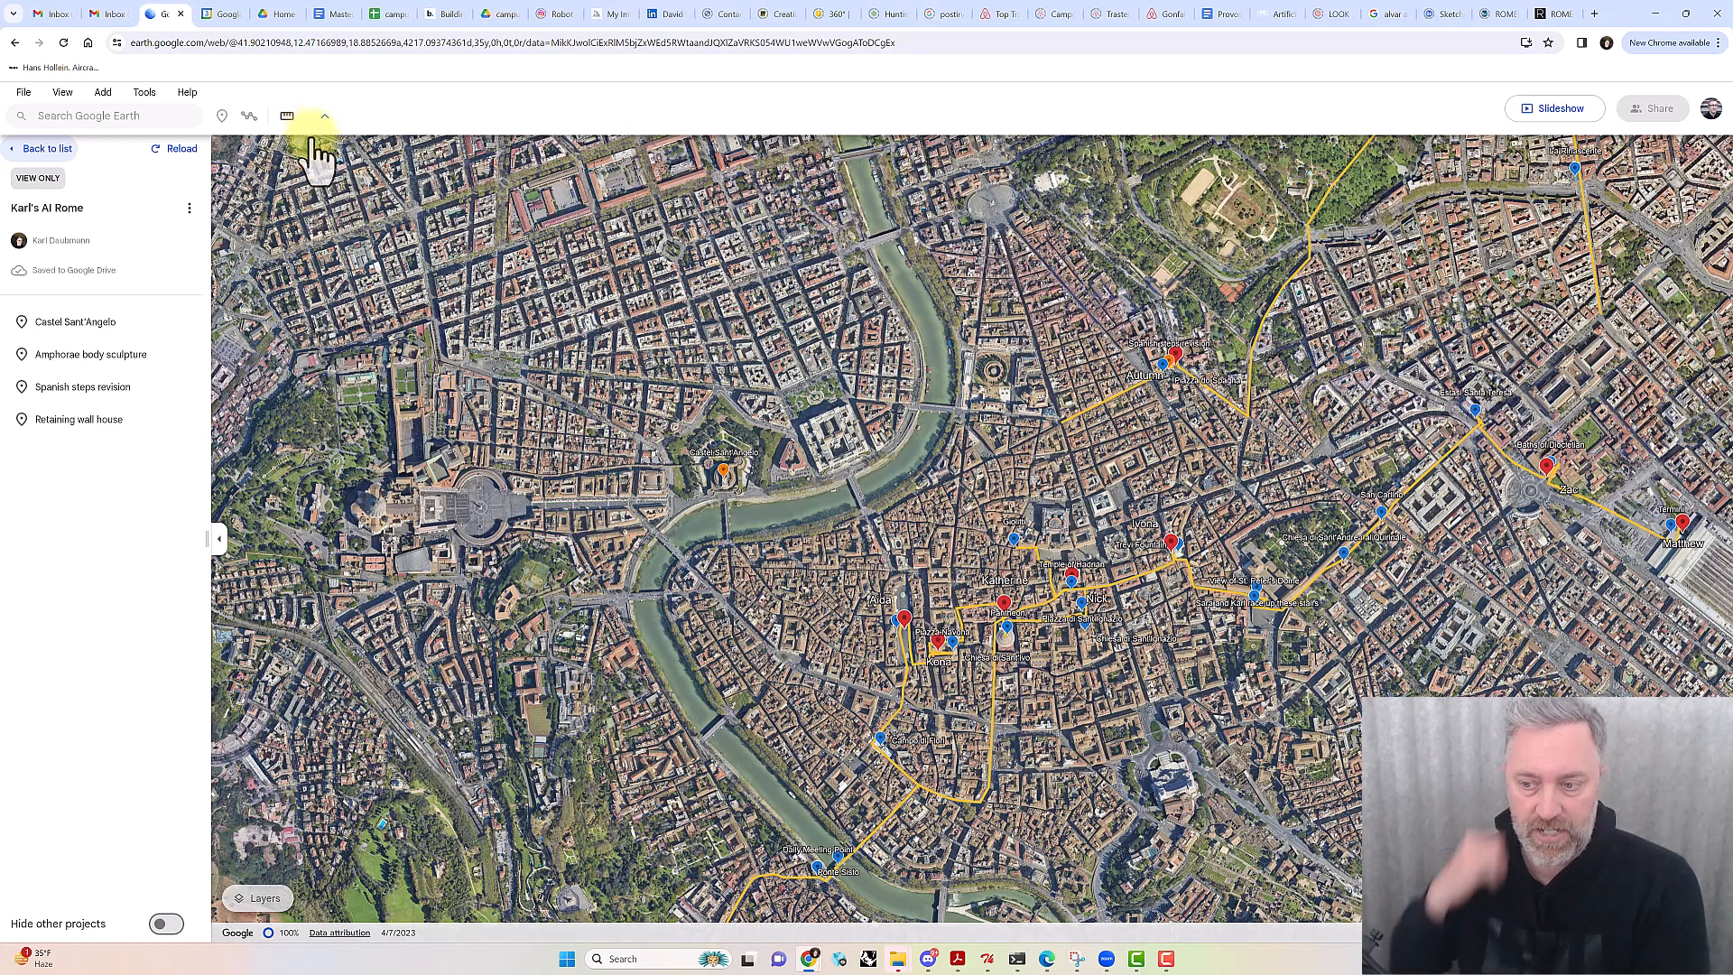
Close the current Google Earth tab and reopen Google Earth from the Google apps list in Gmail
{"action": "left_click", "coordinate": [182, 15]}
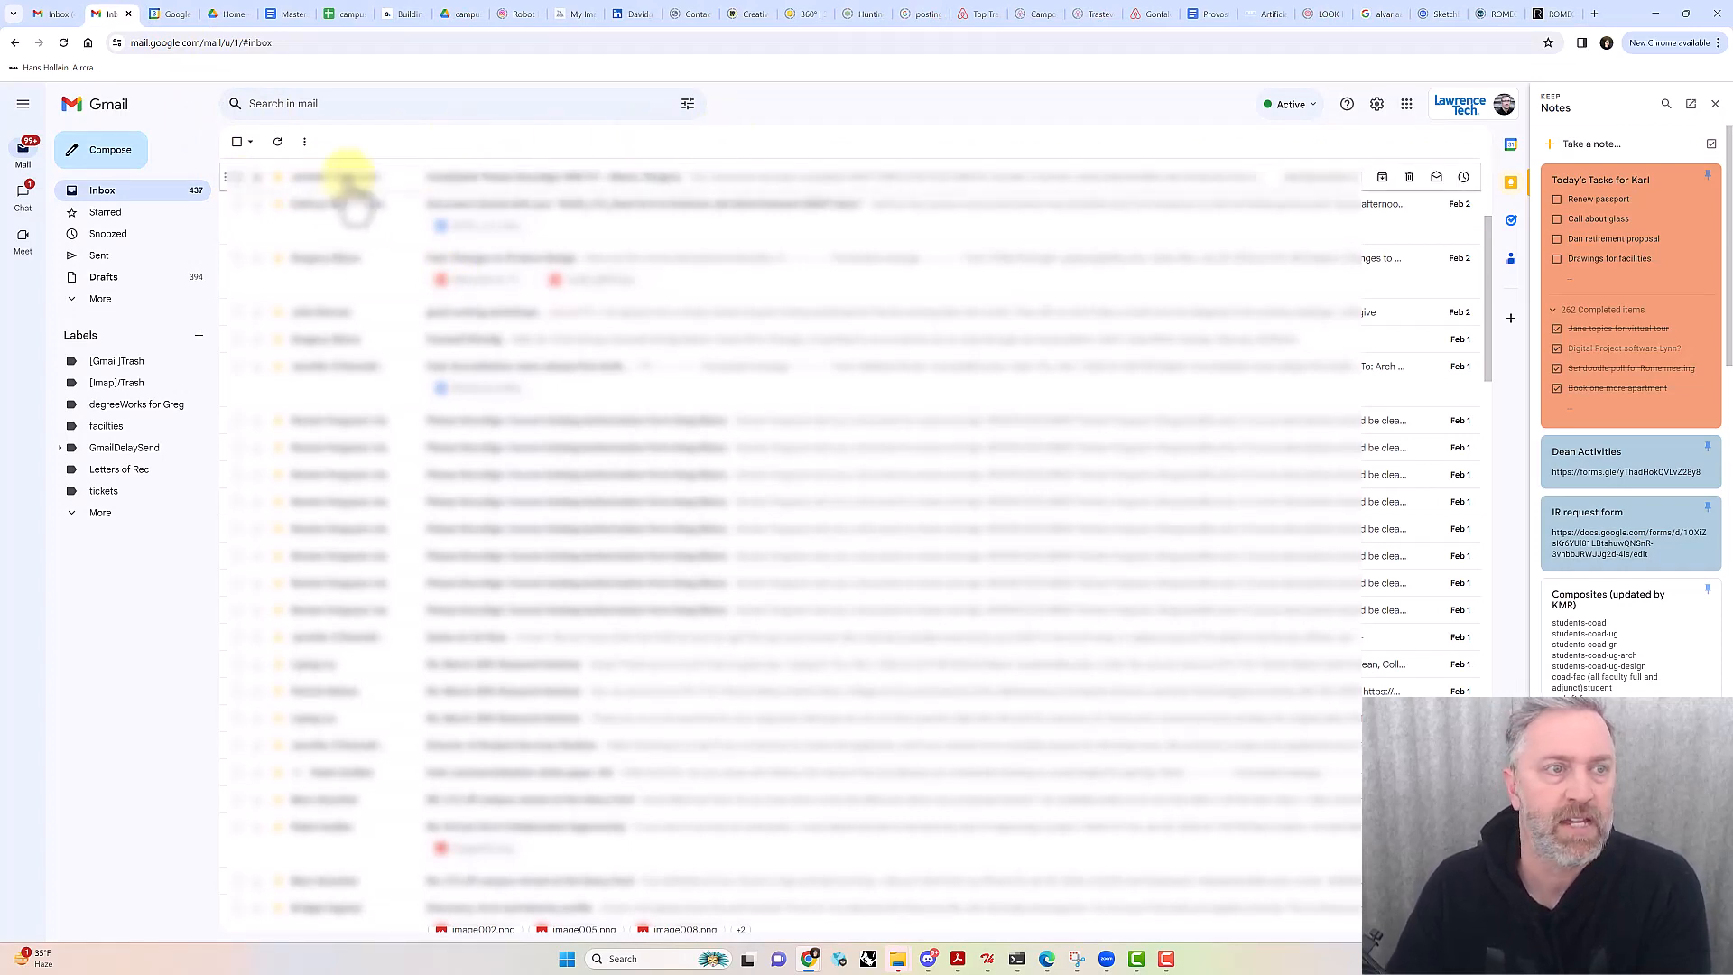
{"action": "left_click", "coordinate": [1406, 105]}
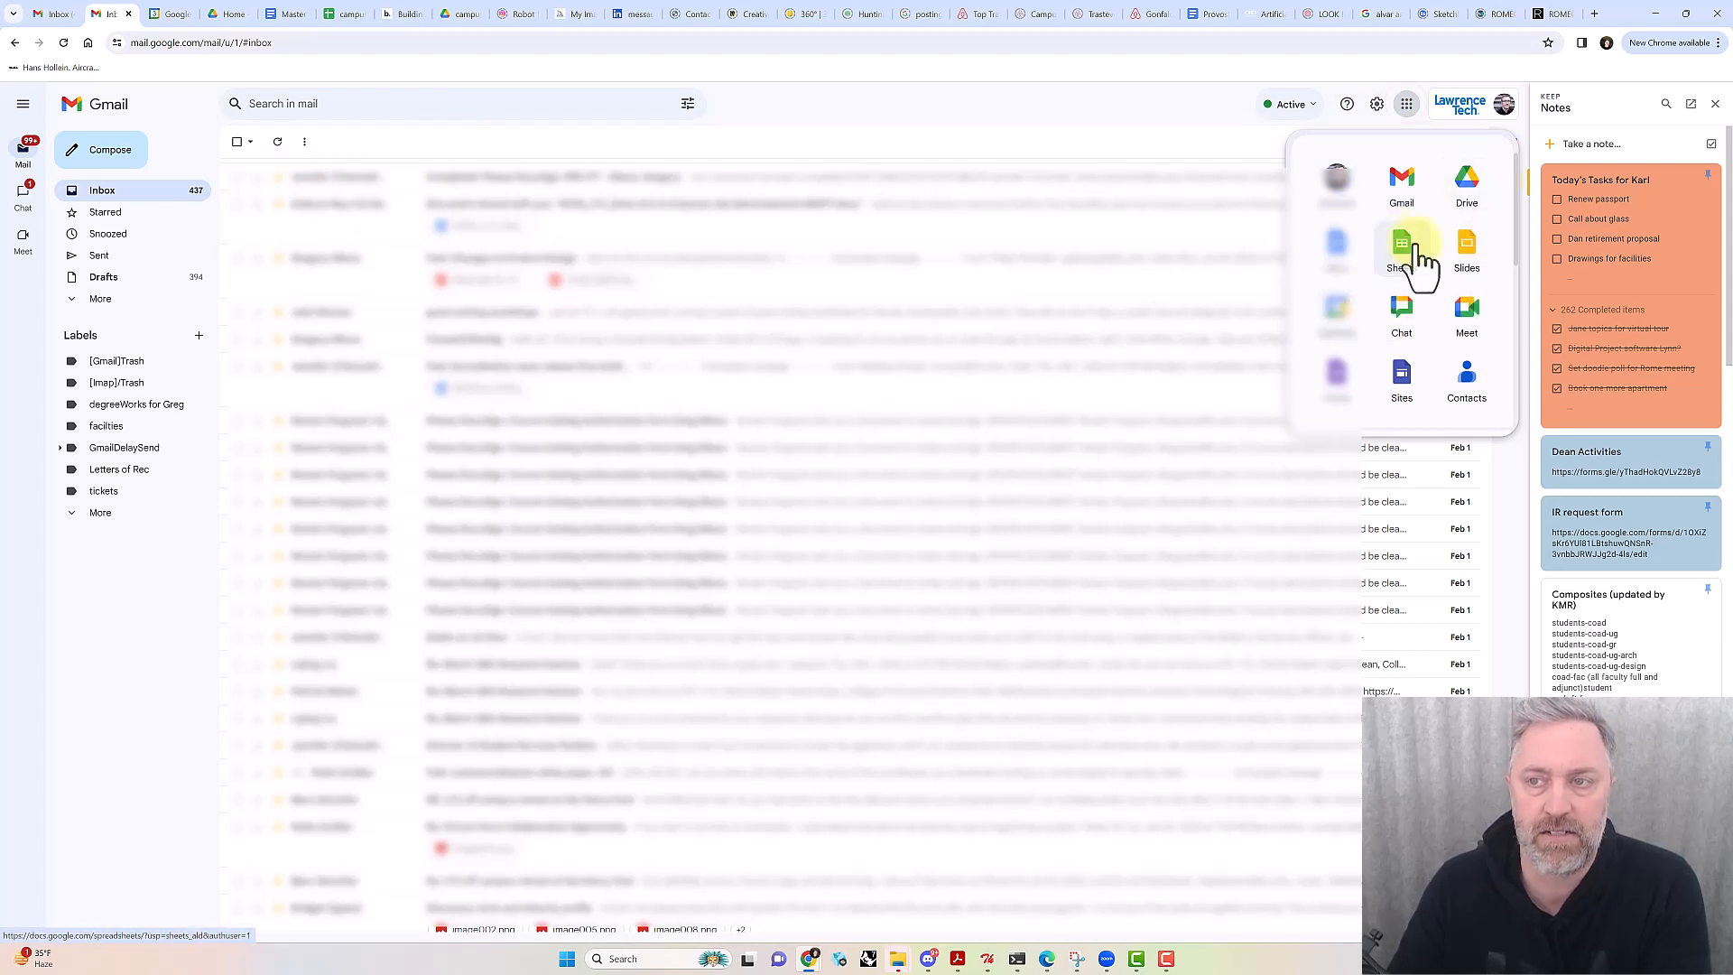
{"action": "scroll", "coordinate": [1396, 237], "scroll_direction": "down", "scroll_amount": 5}
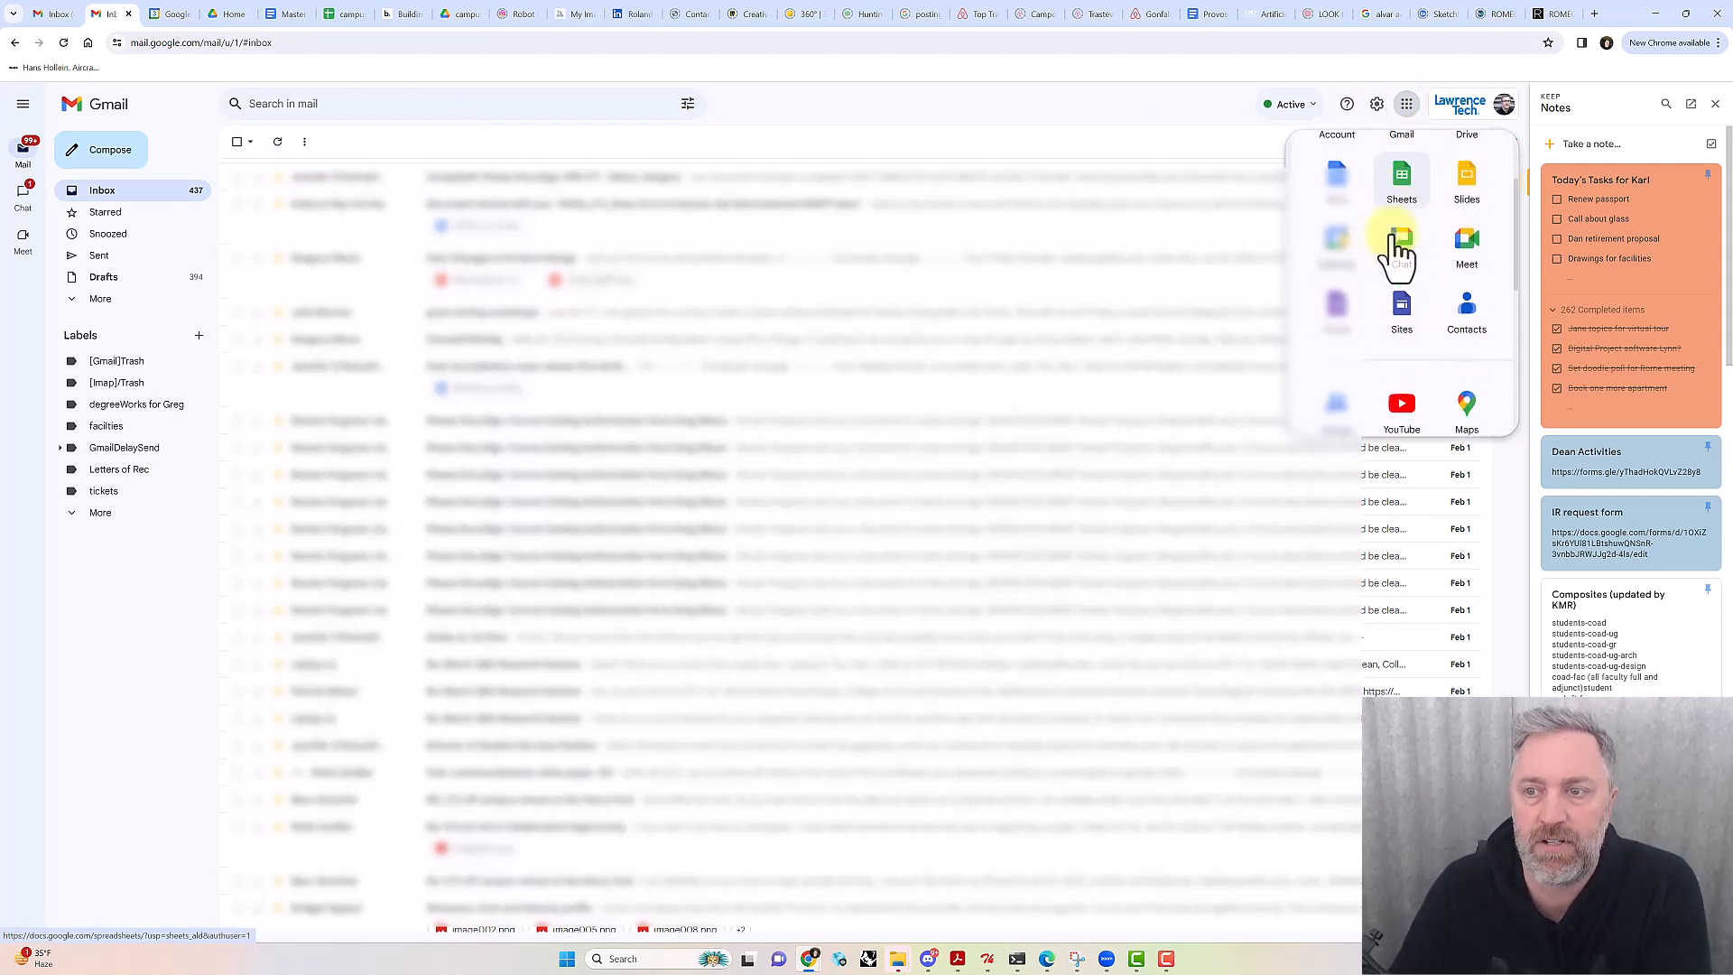
{"action": "scroll", "coordinate": [1396, 256], "scroll_direction": "up", "scroll_amount": 5}
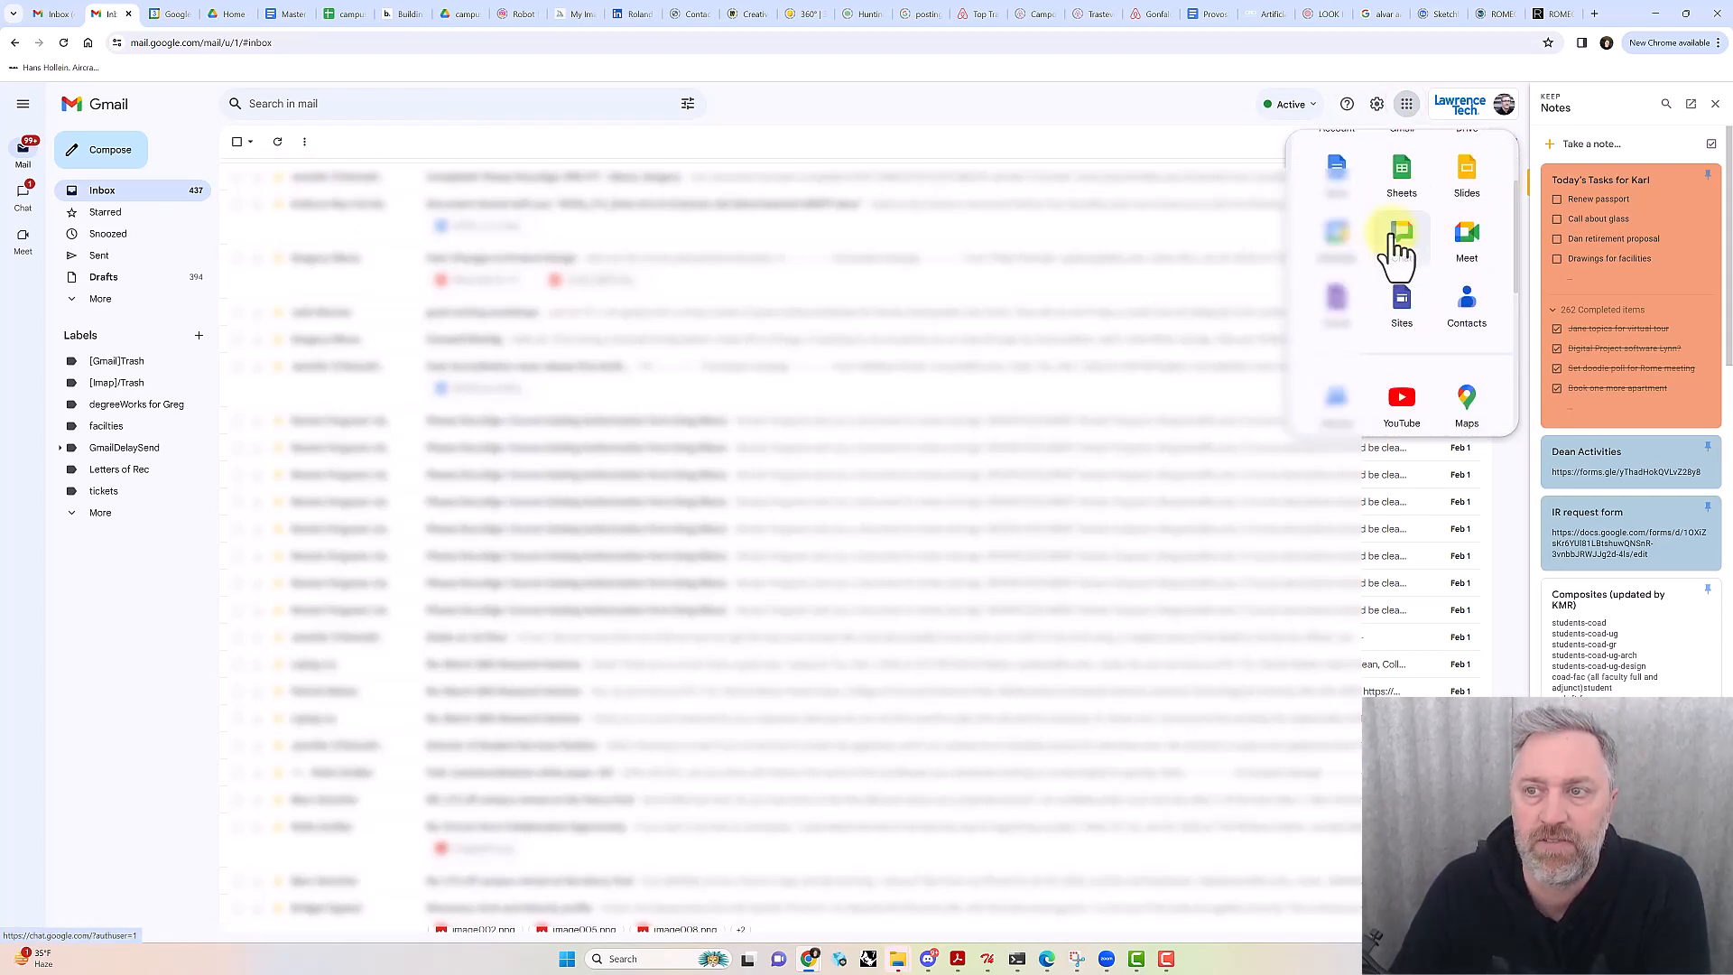
{"action": "scroll", "coordinate": [1408, 266], "scroll_direction": "down", "scroll_amount": 4}
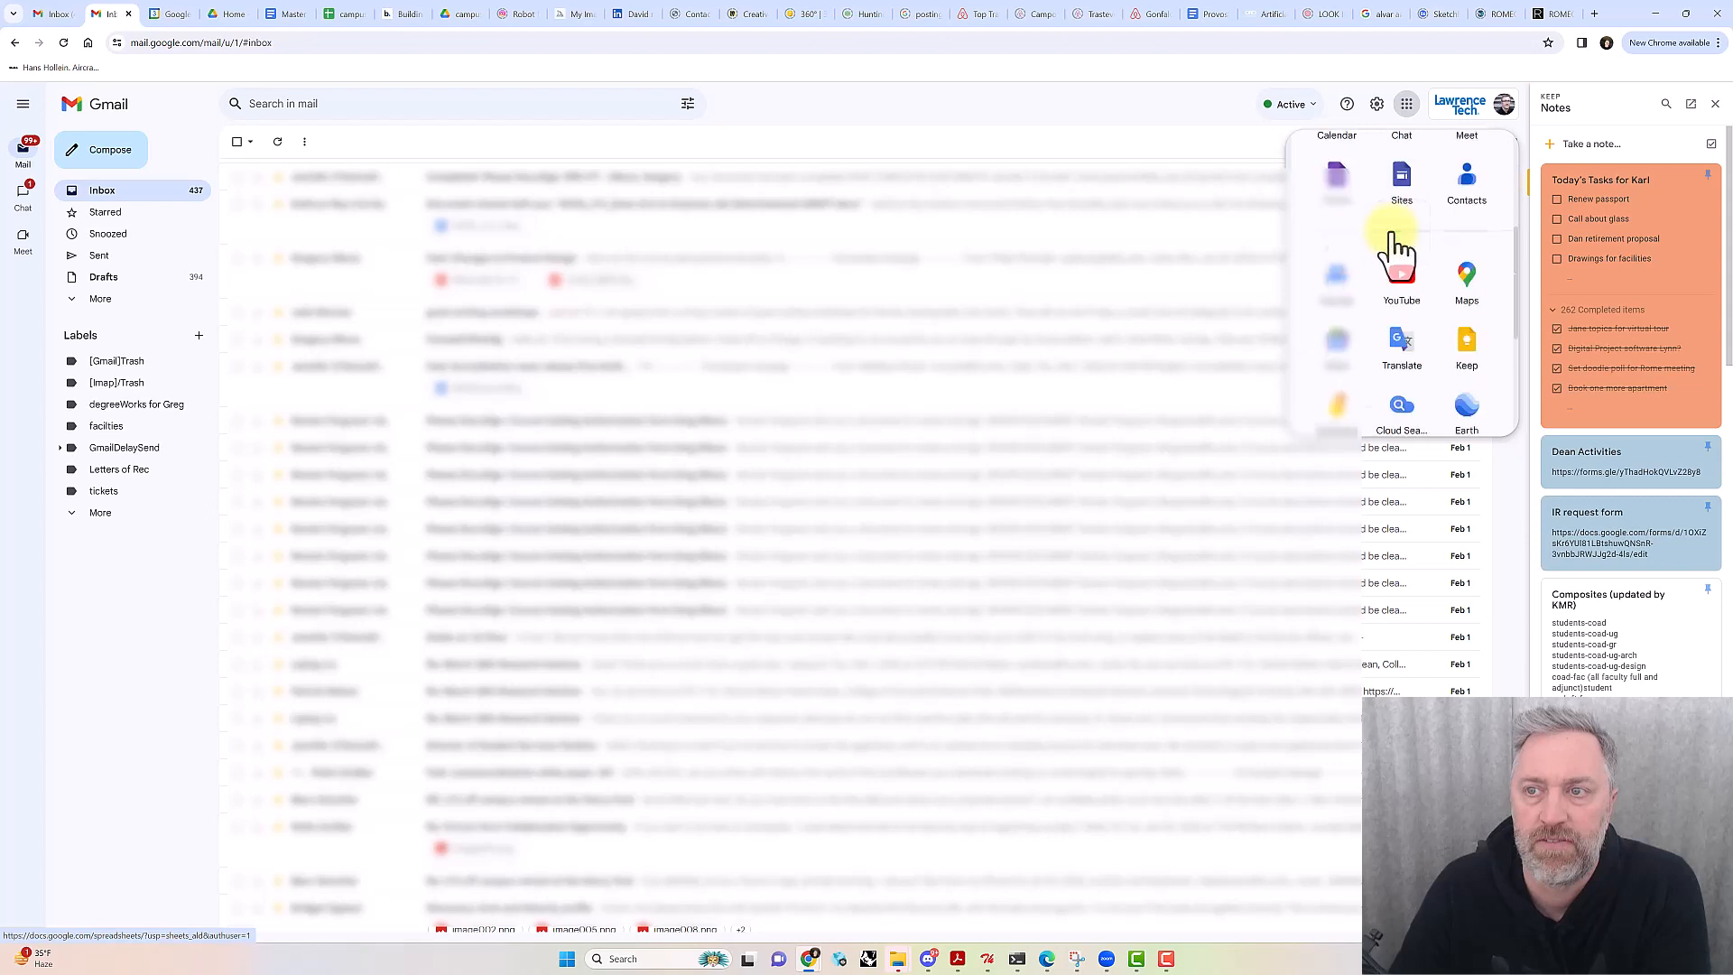
{"action": "left_click", "coordinate": [1466, 337]}
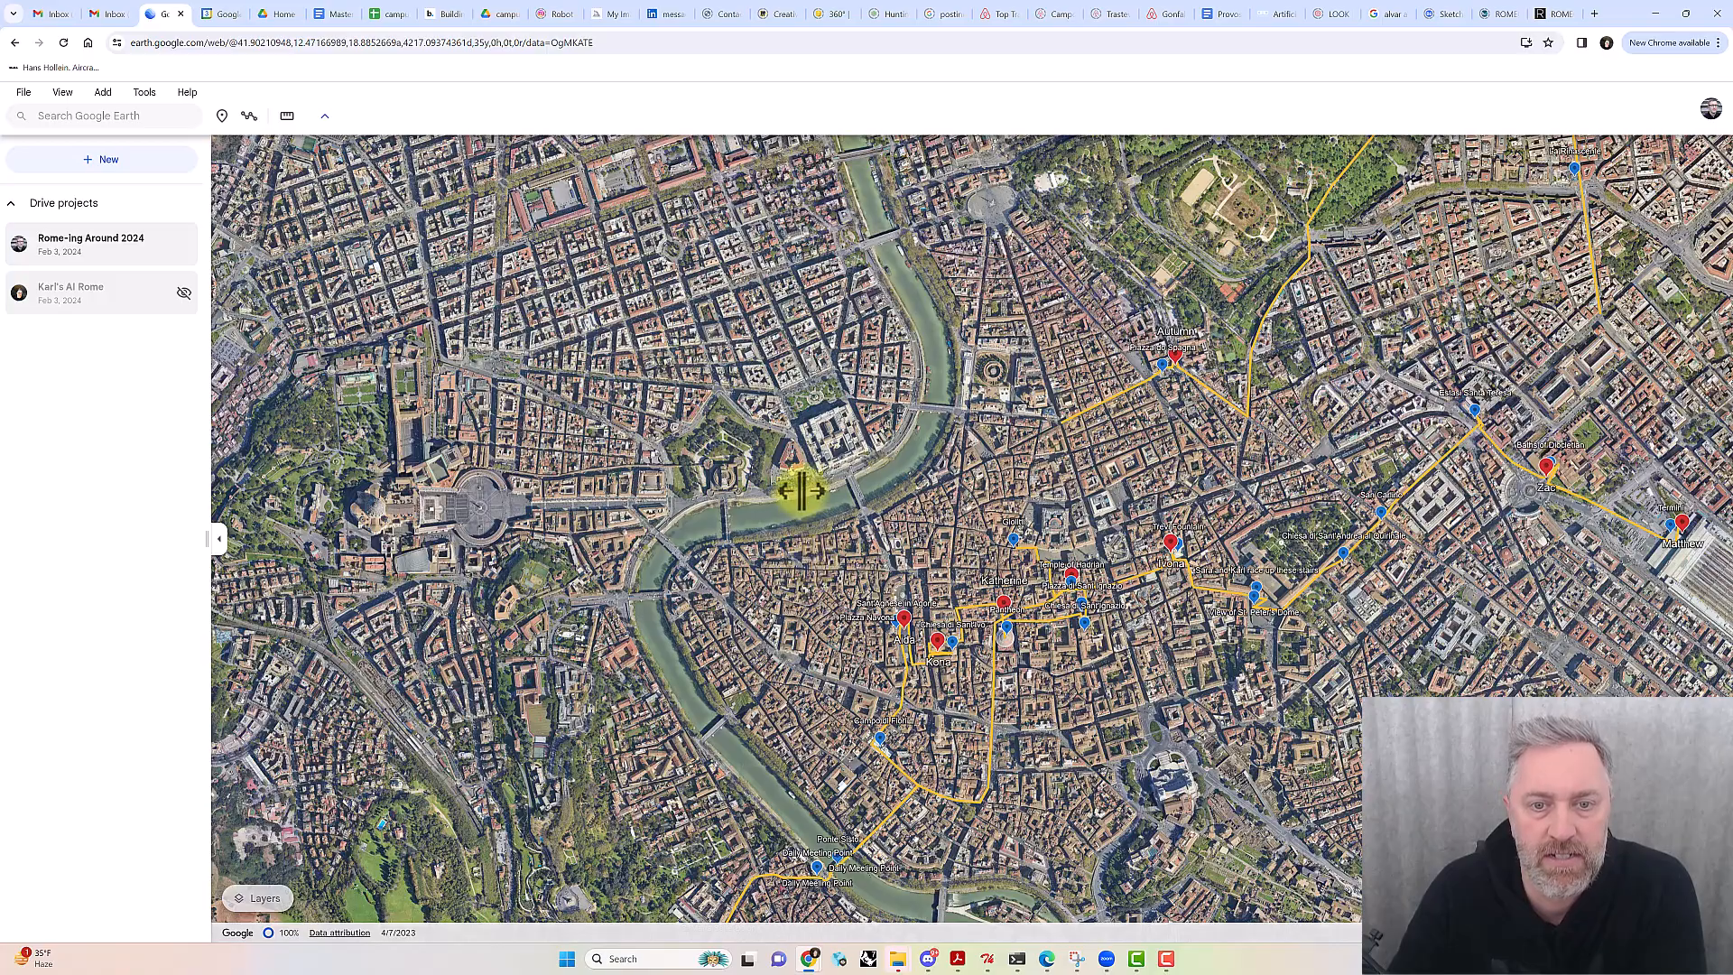
Examine the Rome-ing Around 2024 routes and placemarks across the wider city of Rome
{"action": "scroll", "coordinate": [782, 446], "scroll_direction": "down", "scroll_amount": 2}
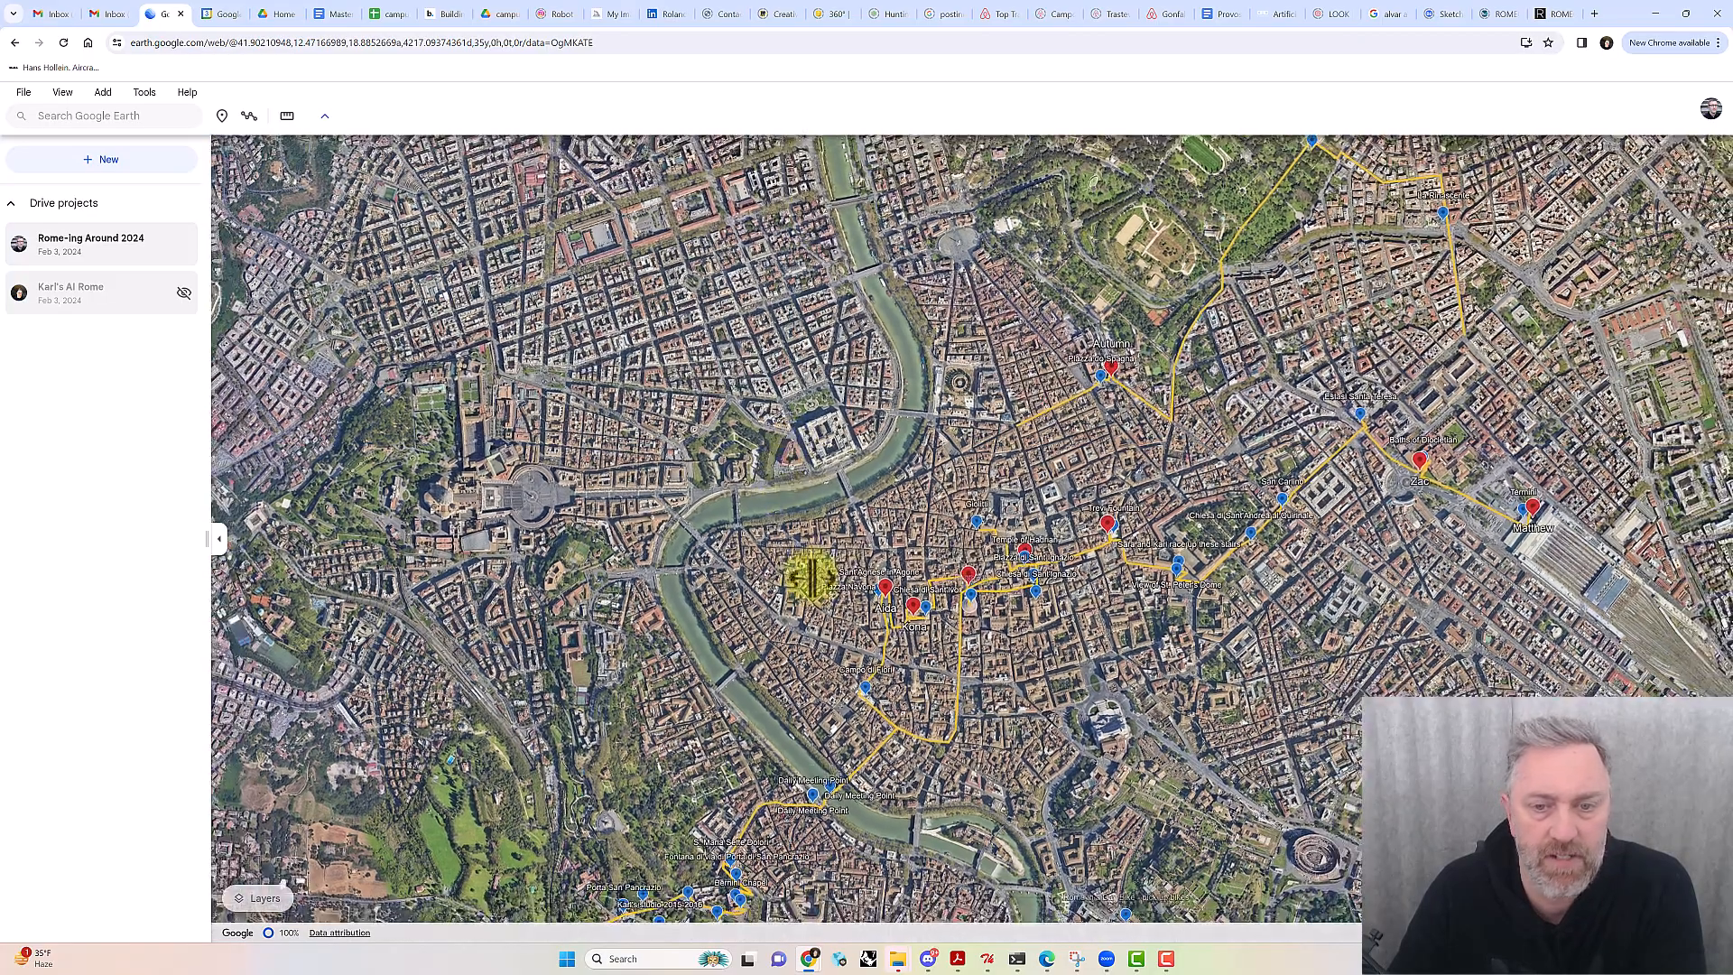
{"action": "left_click_drag", "start_coordinate": [774, 534], "coordinate": [723, 414]}
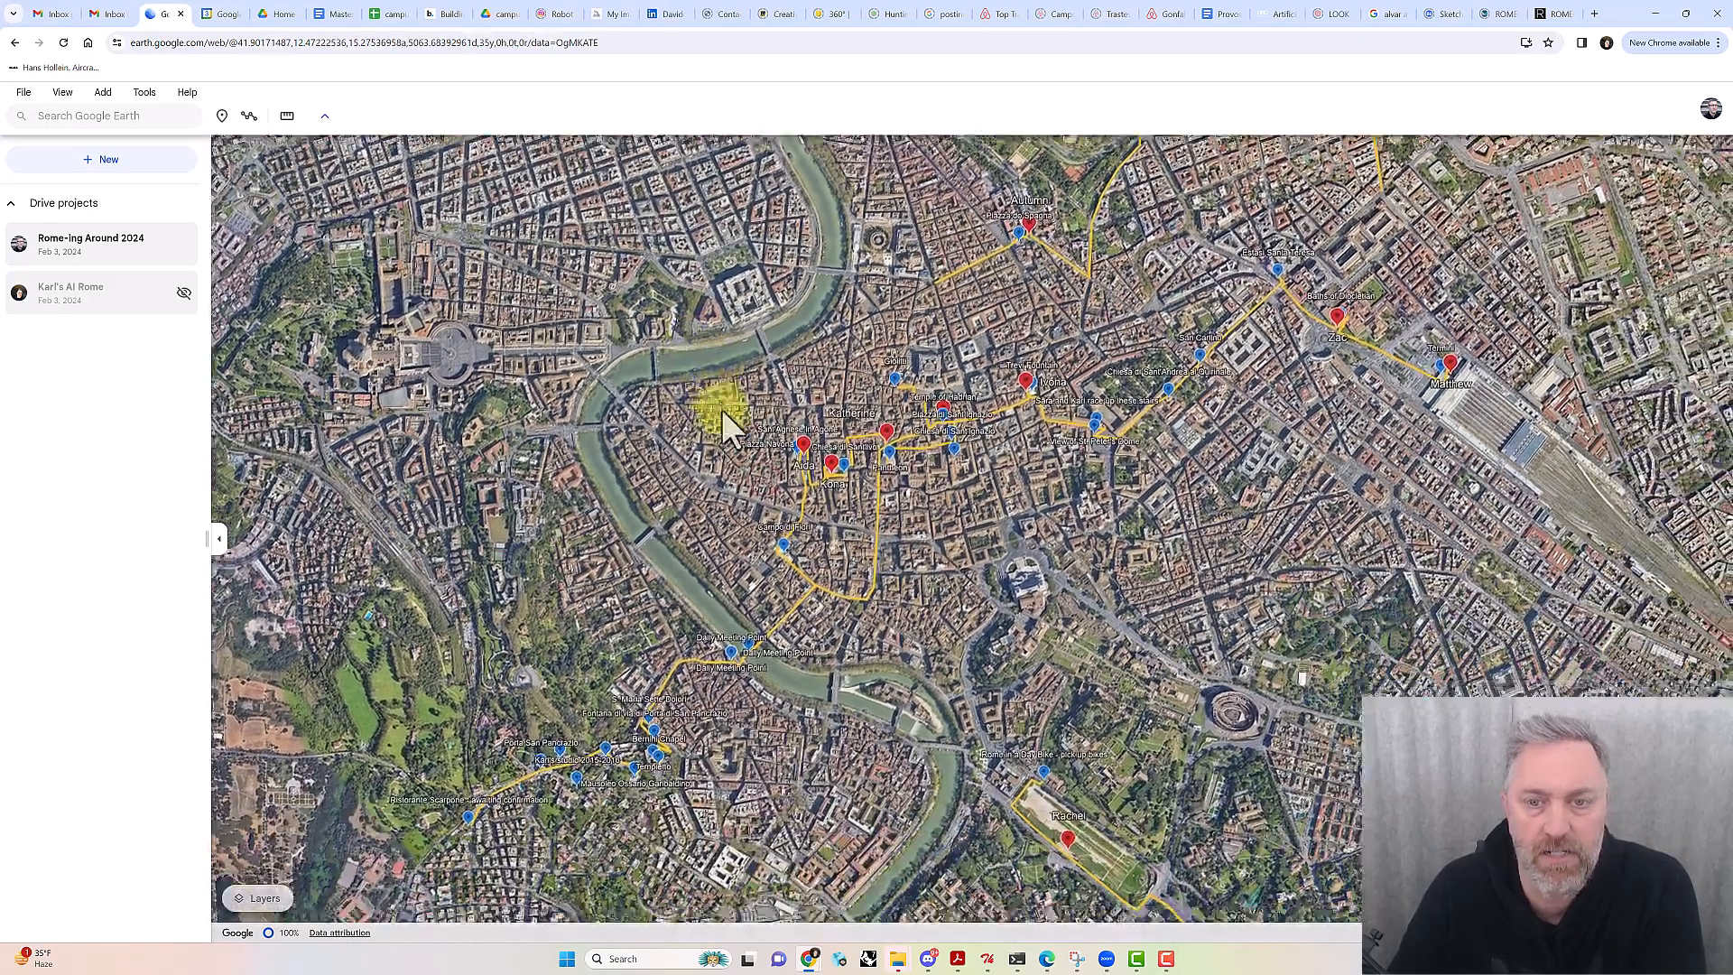
{"action": "scroll", "coordinate": [722, 409], "scroll_direction": "down", "scroll_amount": 2}
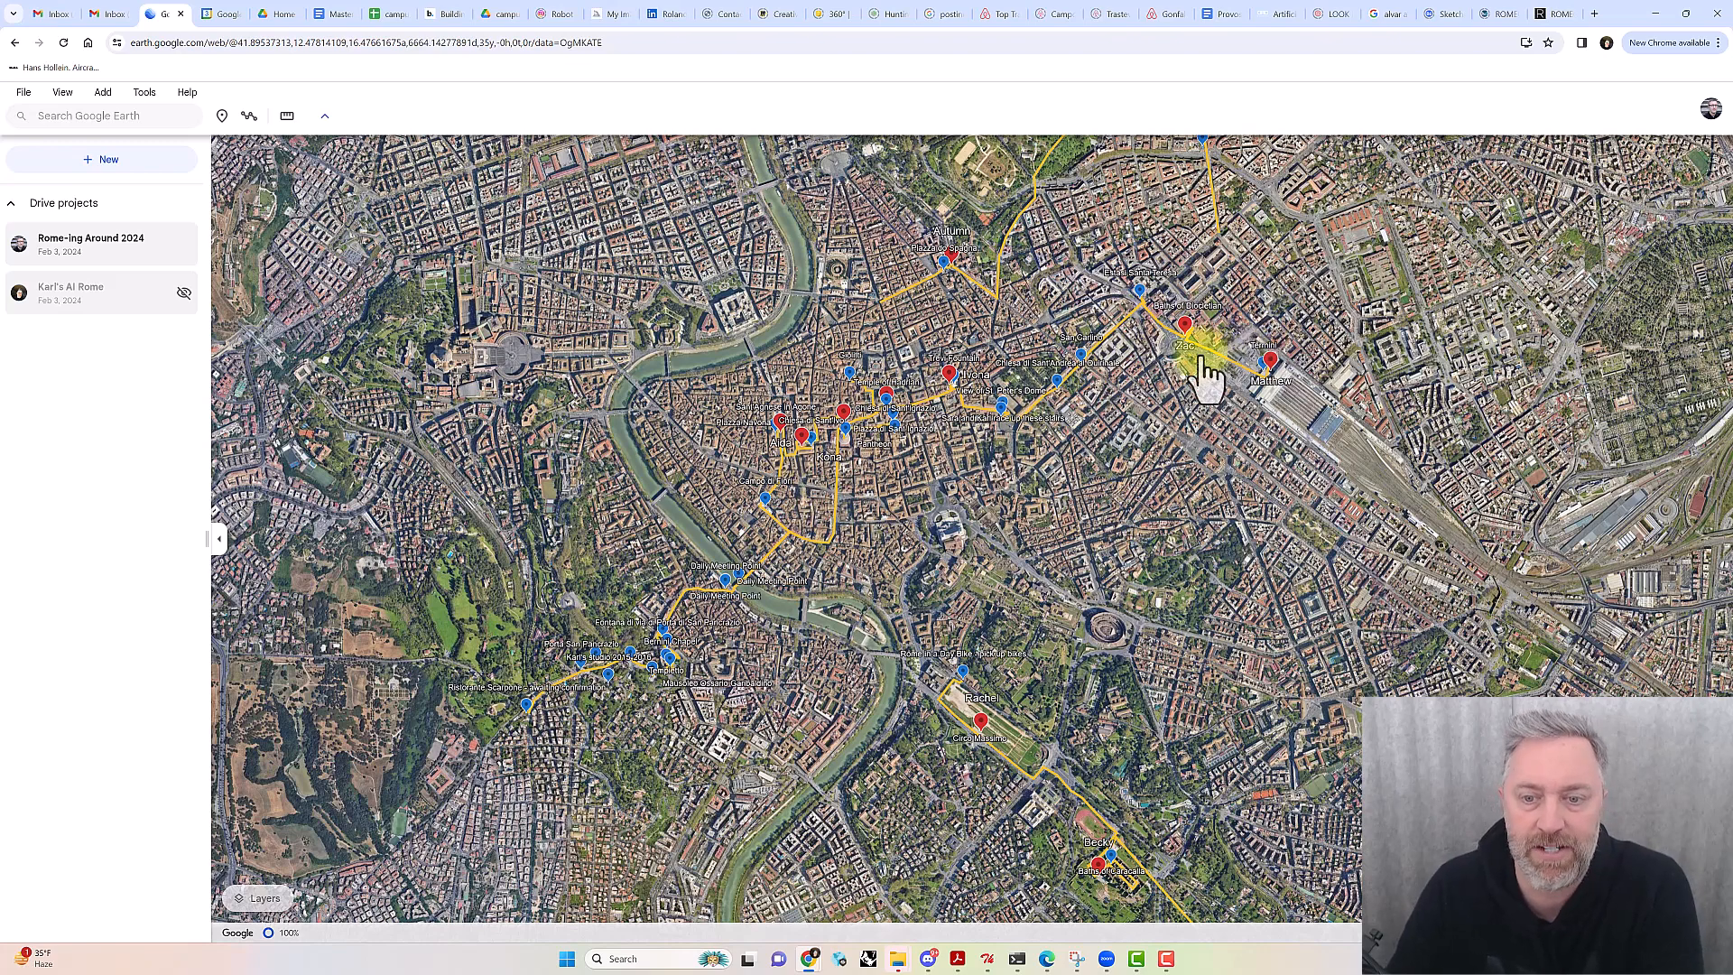
{"action": "scroll", "coordinate": [976, 478], "scroll_direction": "down", "scroll_amount": 2}
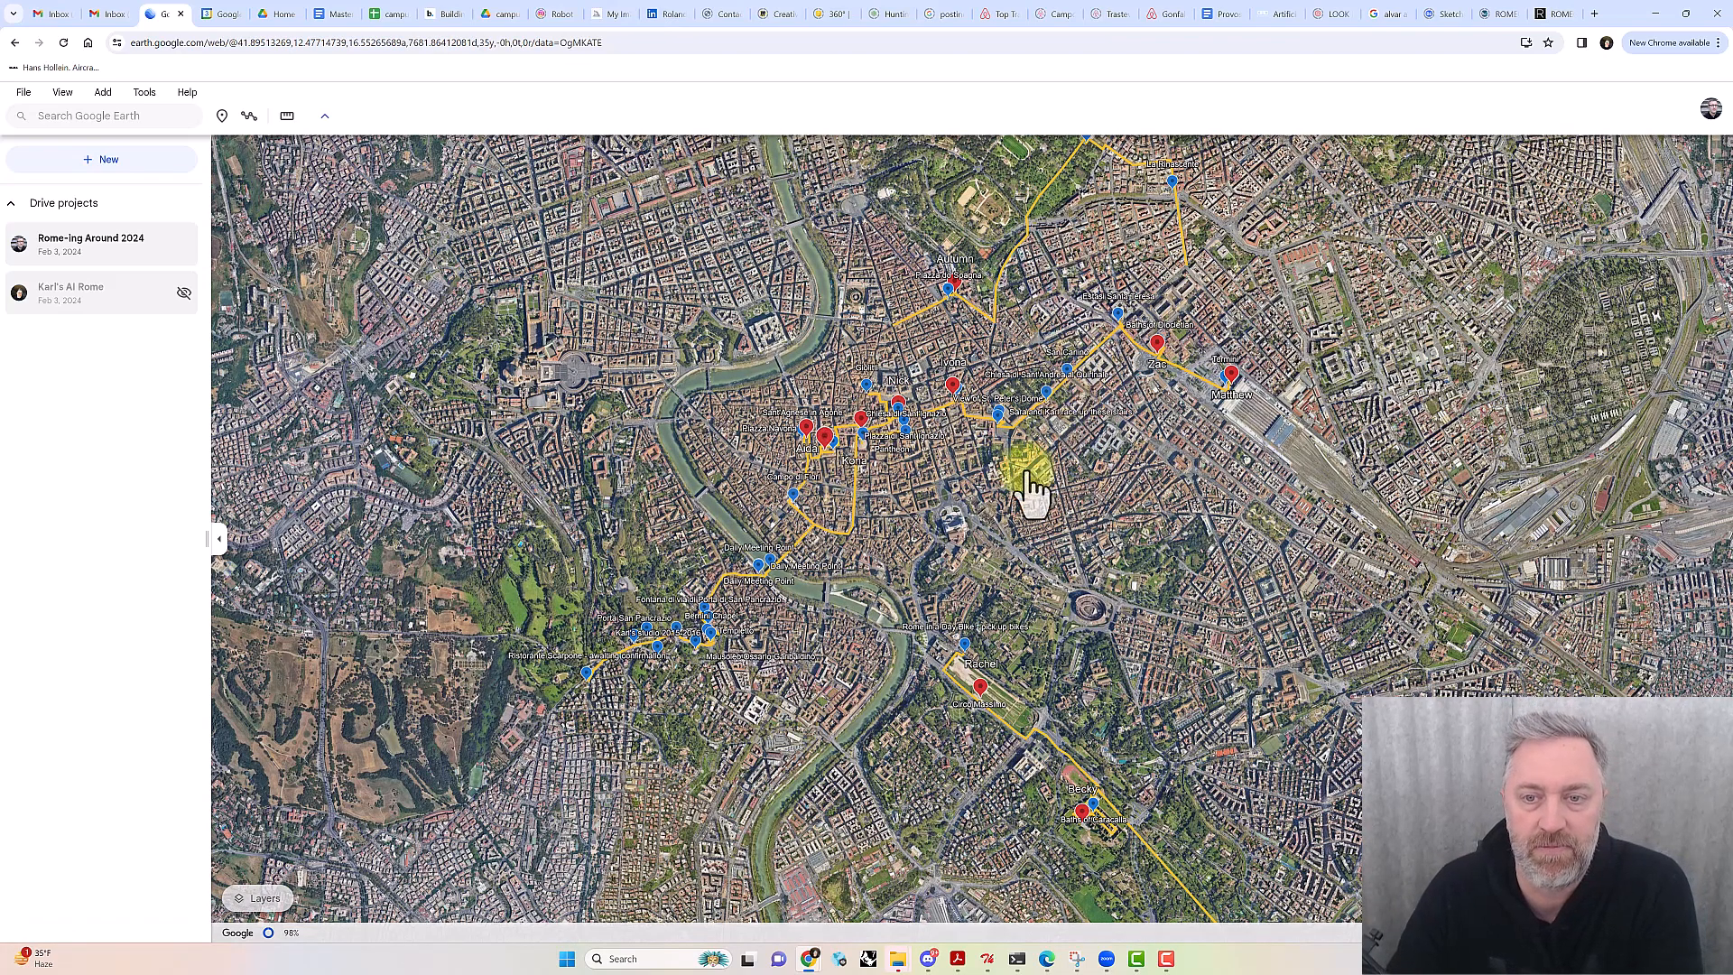
{"action": "scroll", "coordinate": [1026, 475], "scroll_direction": "down", "scroll_amount": 3}
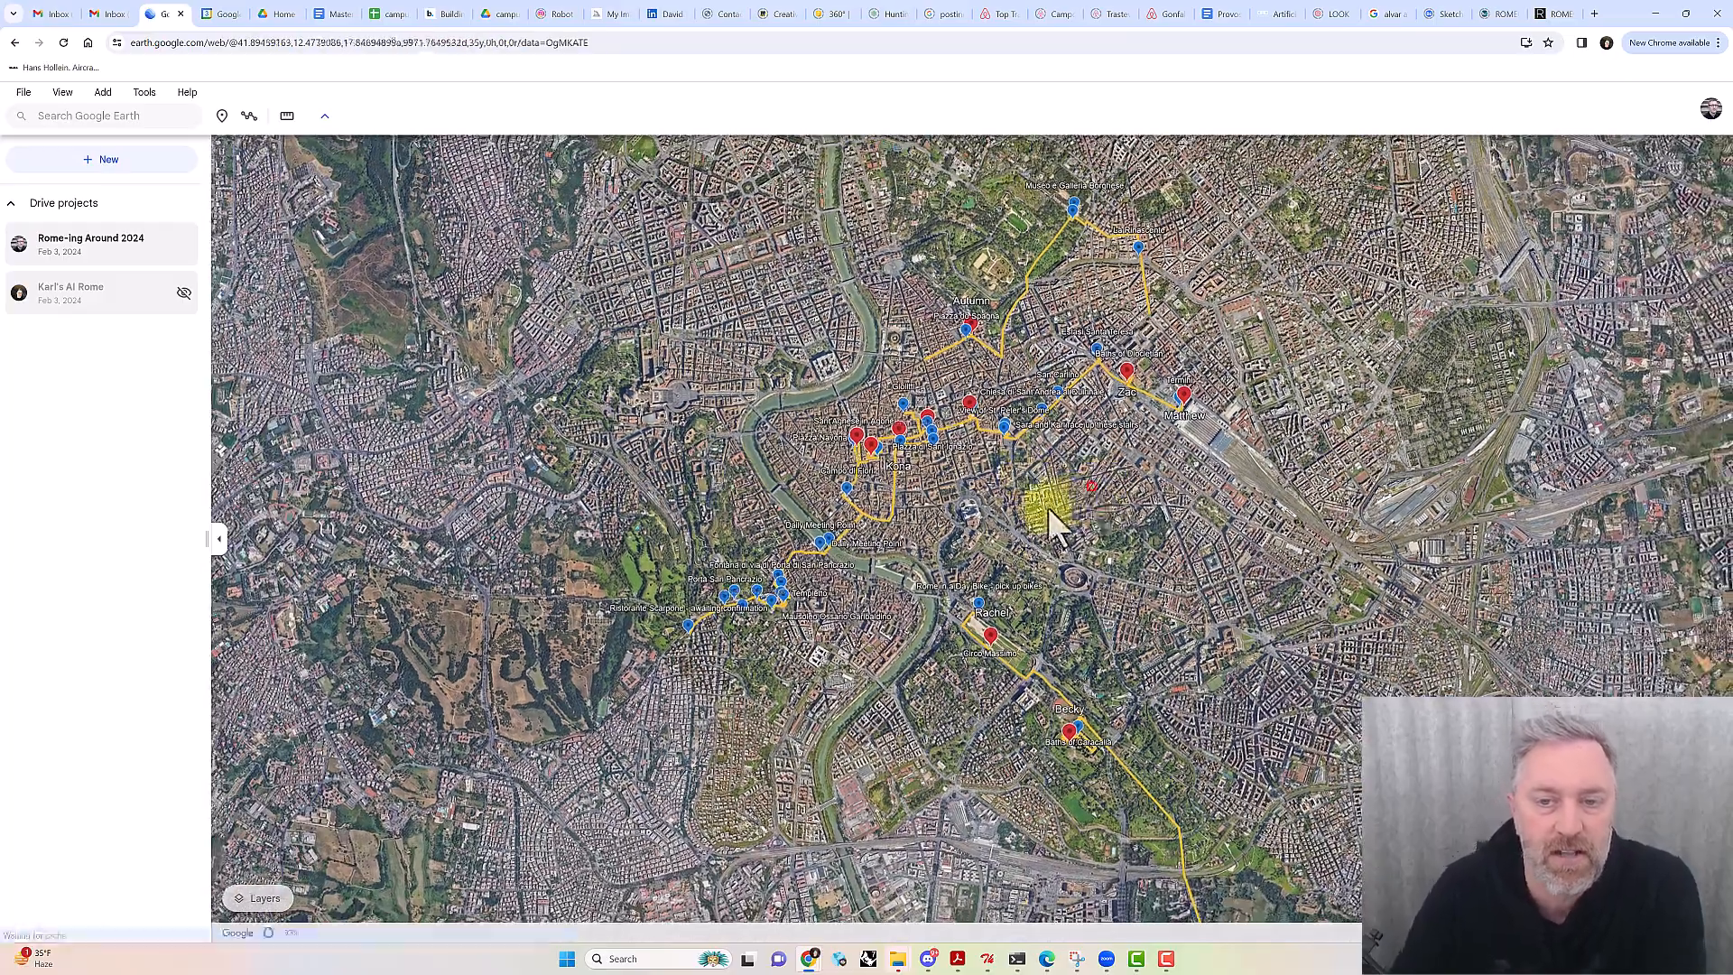
{"action": "left_click_drag", "start_coordinate": [1045, 503], "coordinate": [917, 549]}
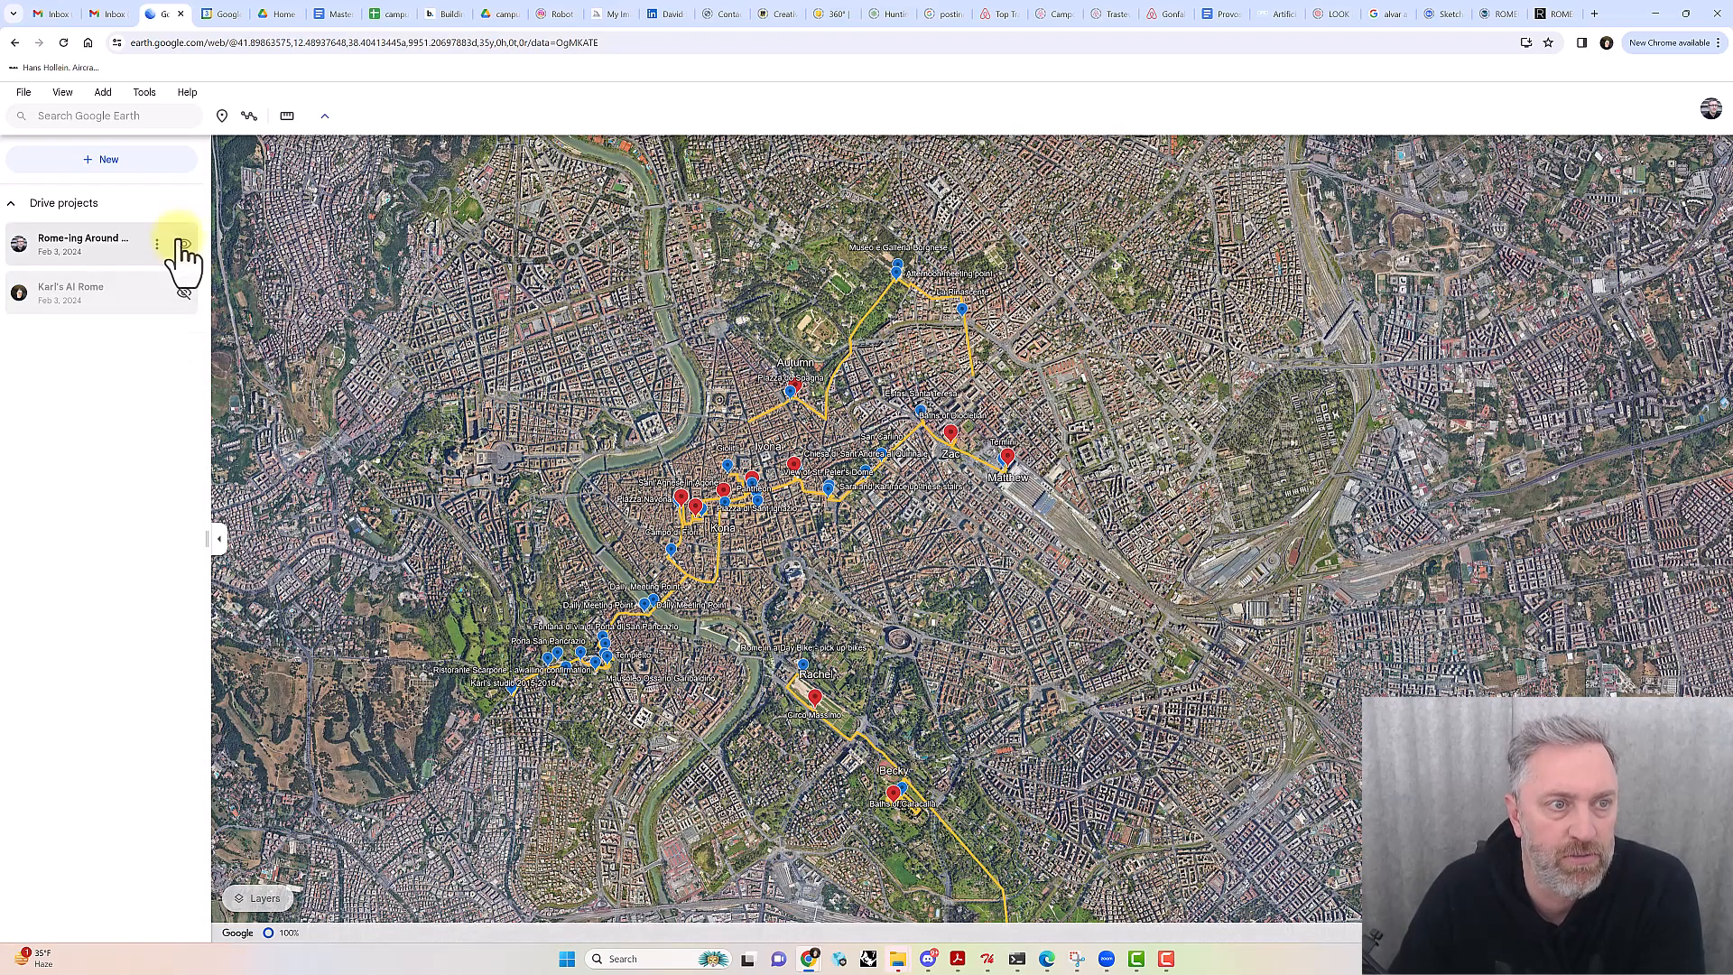
Hide the Rome-ing Around 2024 project on the map and create a new Drive project
{"action": "left_click", "coordinate": [184, 243]}
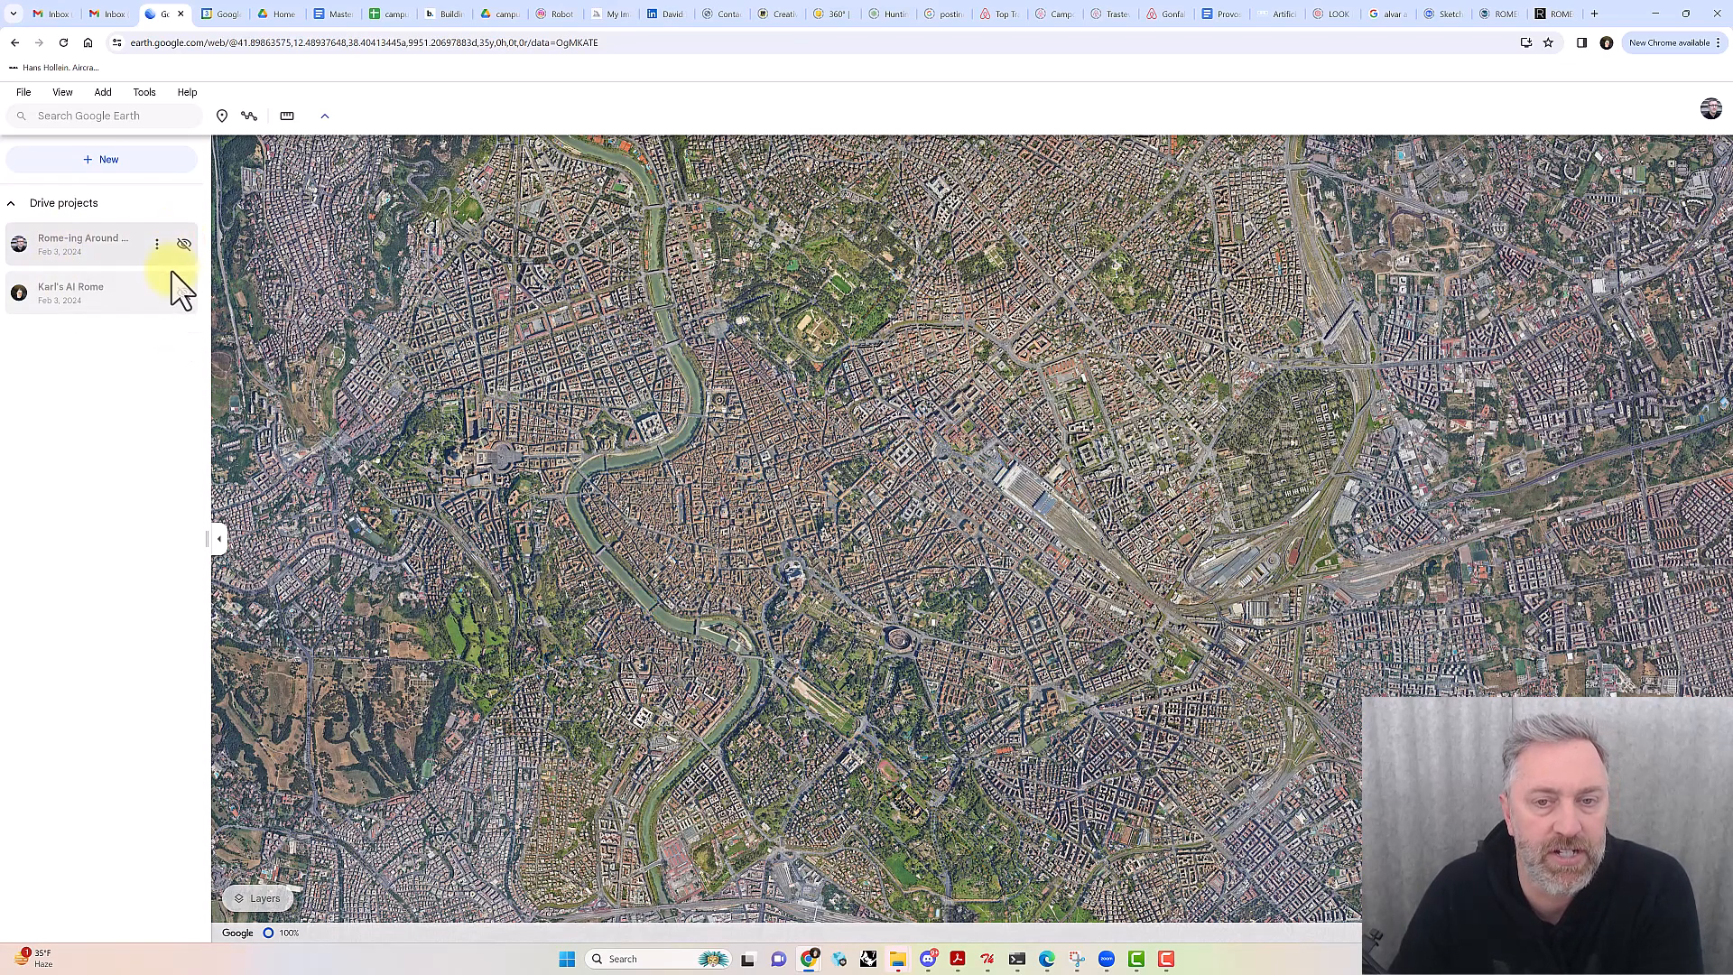
{"action": "left_click", "coordinate": [122, 159]}
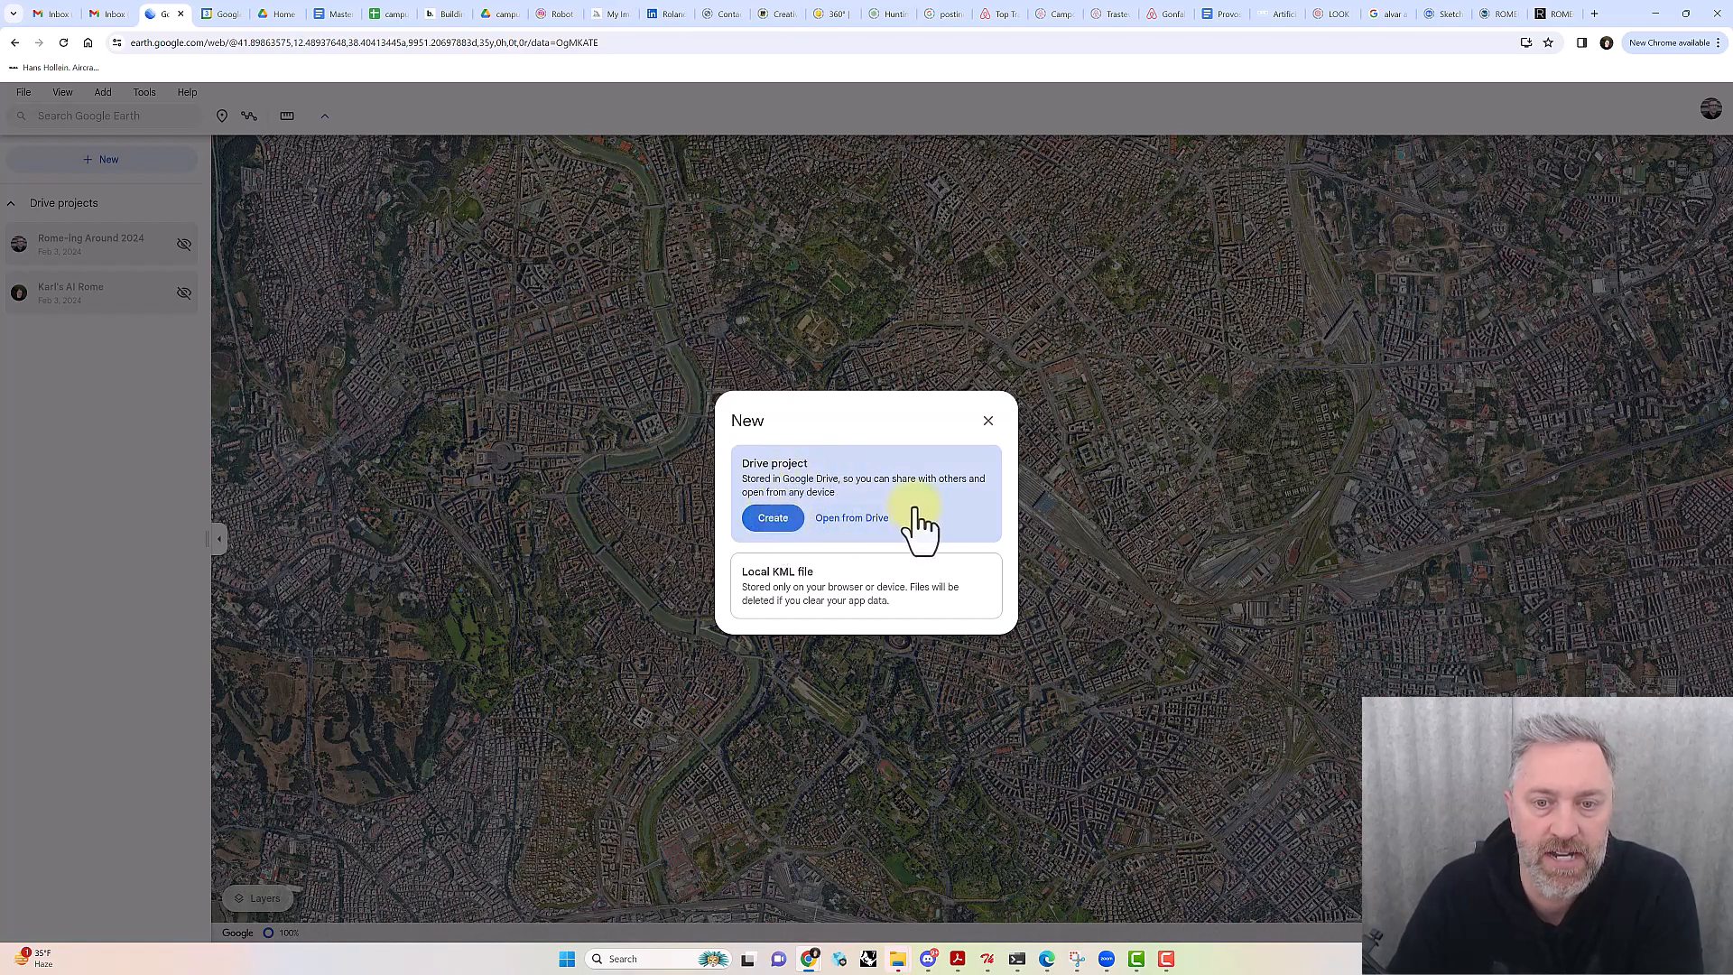
{"action": "left_click", "coordinate": [774, 517]}
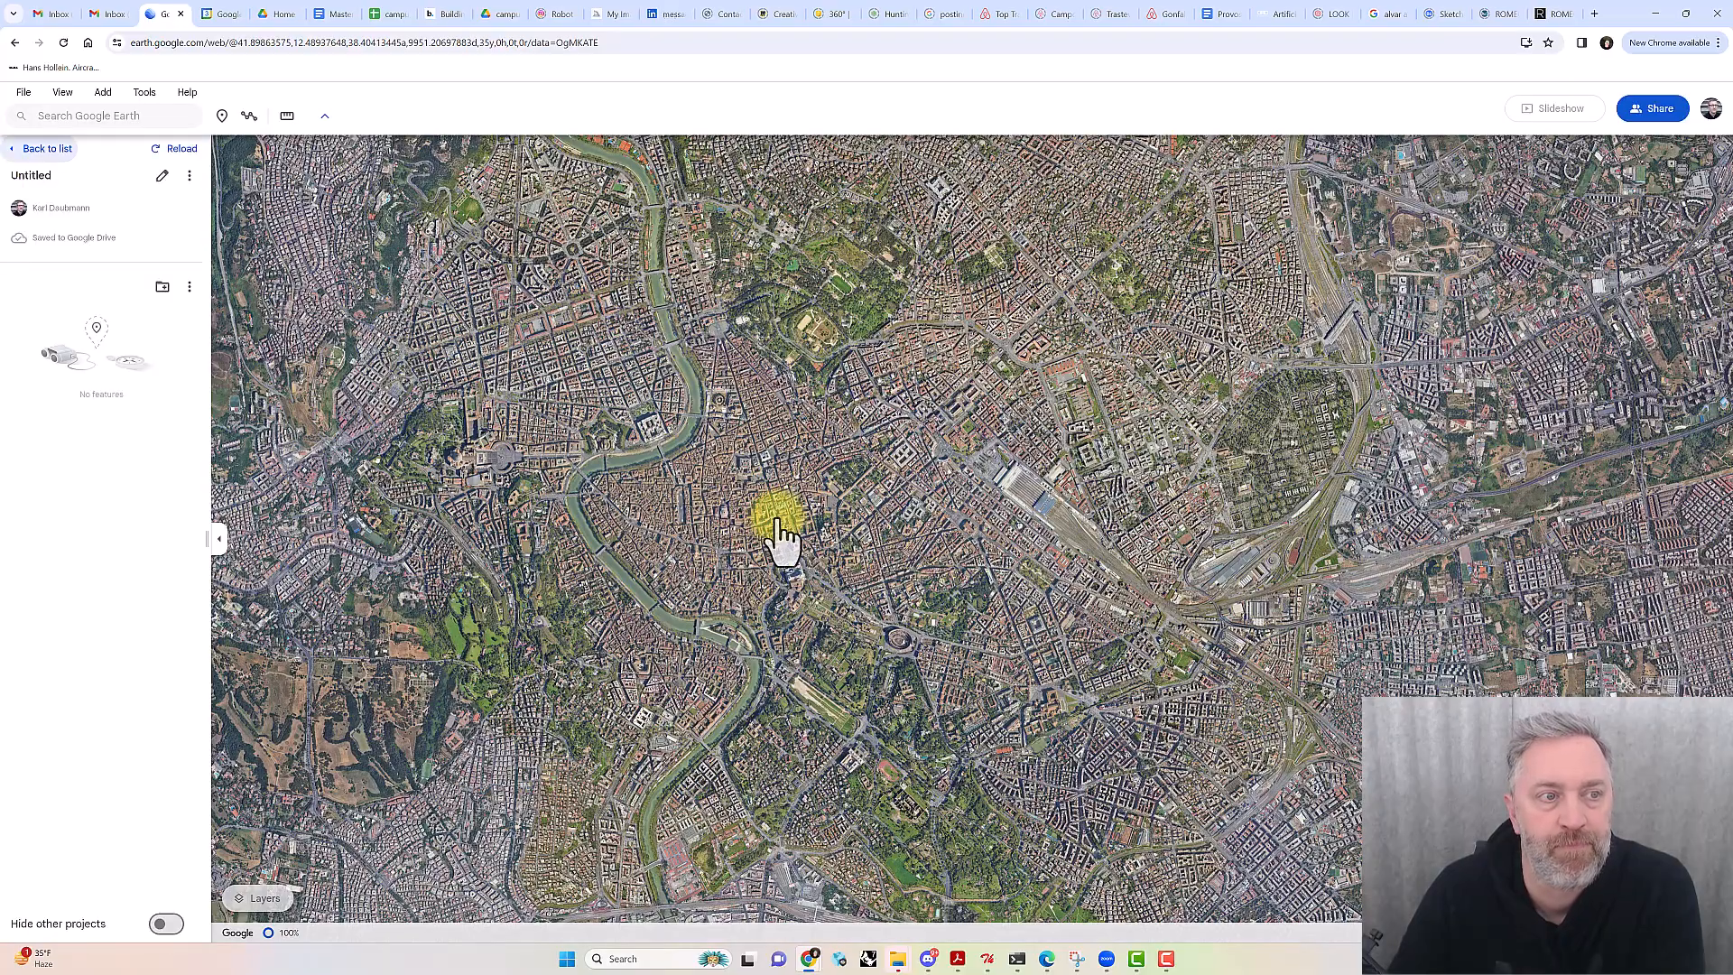
View the whole globe from Europe to North America, and examine the Great Lakes and Detroit area up close
{"action": "scroll", "coordinate": [956, 456], "scroll_direction": "down", "scroll_amount": 5}
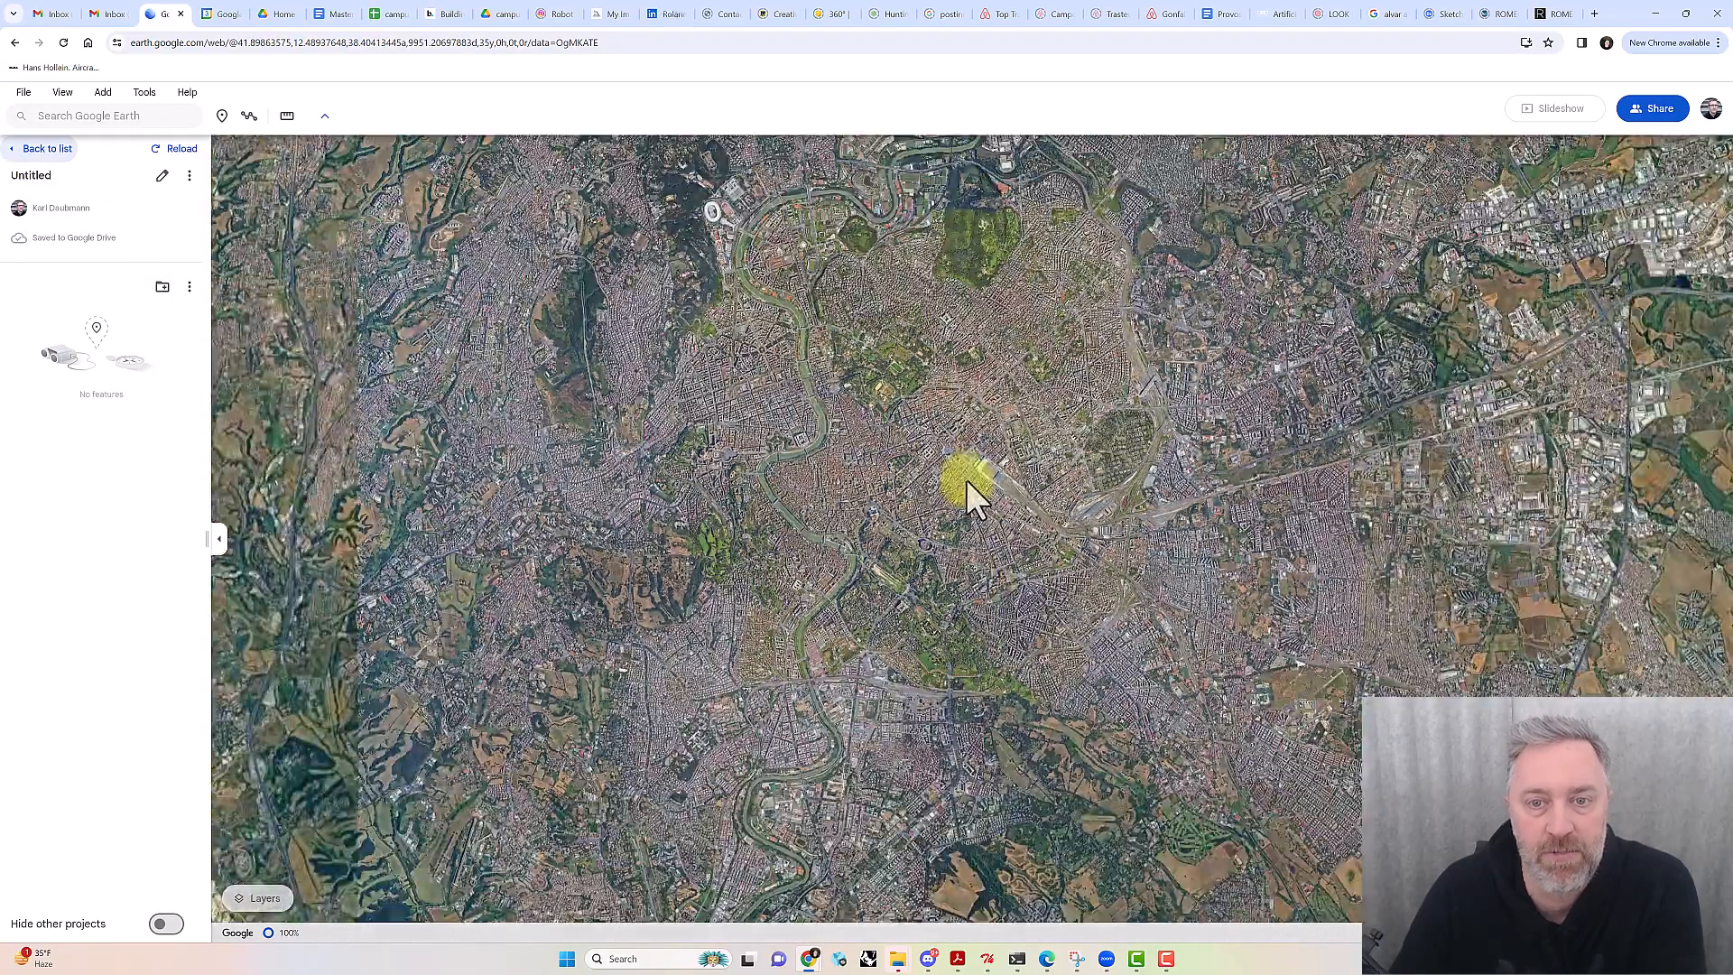
{"action": "scroll", "coordinate": [1101, 511], "scroll_direction": "down", "scroll_amount": 8}
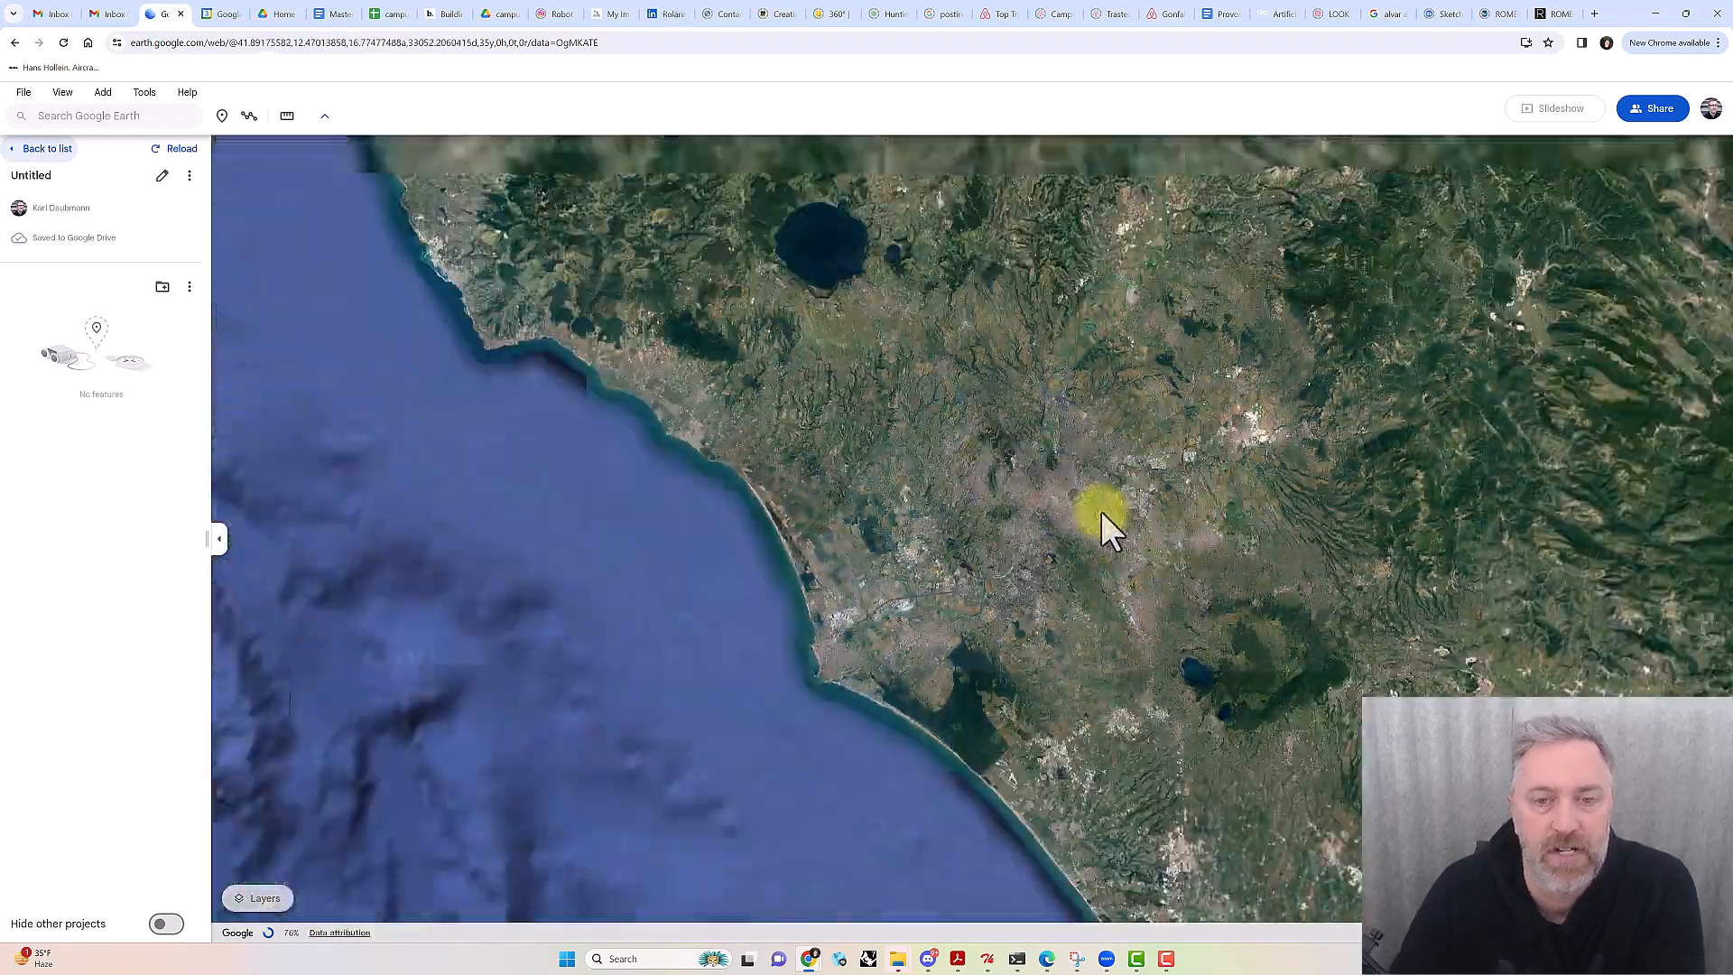
{"action": "scroll", "coordinate": [1101, 511], "scroll_direction": "down", "scroll_amount": 8}
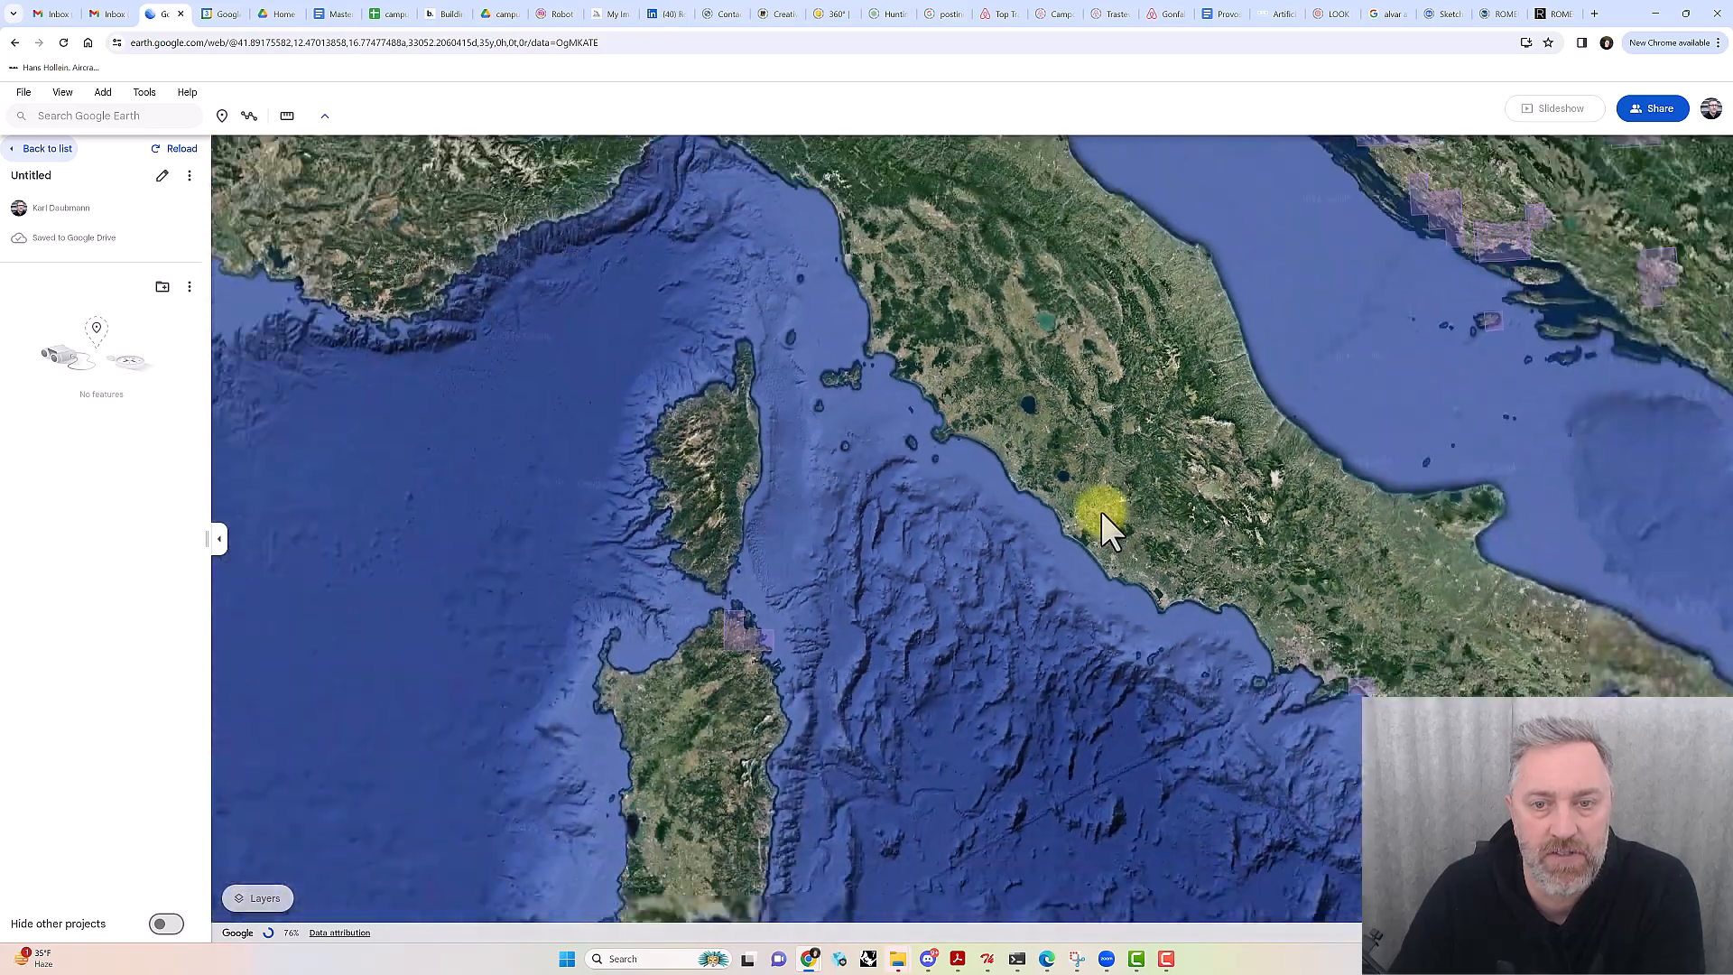
{"action": "scroll", "coordinate": [1099, 507], "scroll_direction": "down", "scroll_amount": 10}
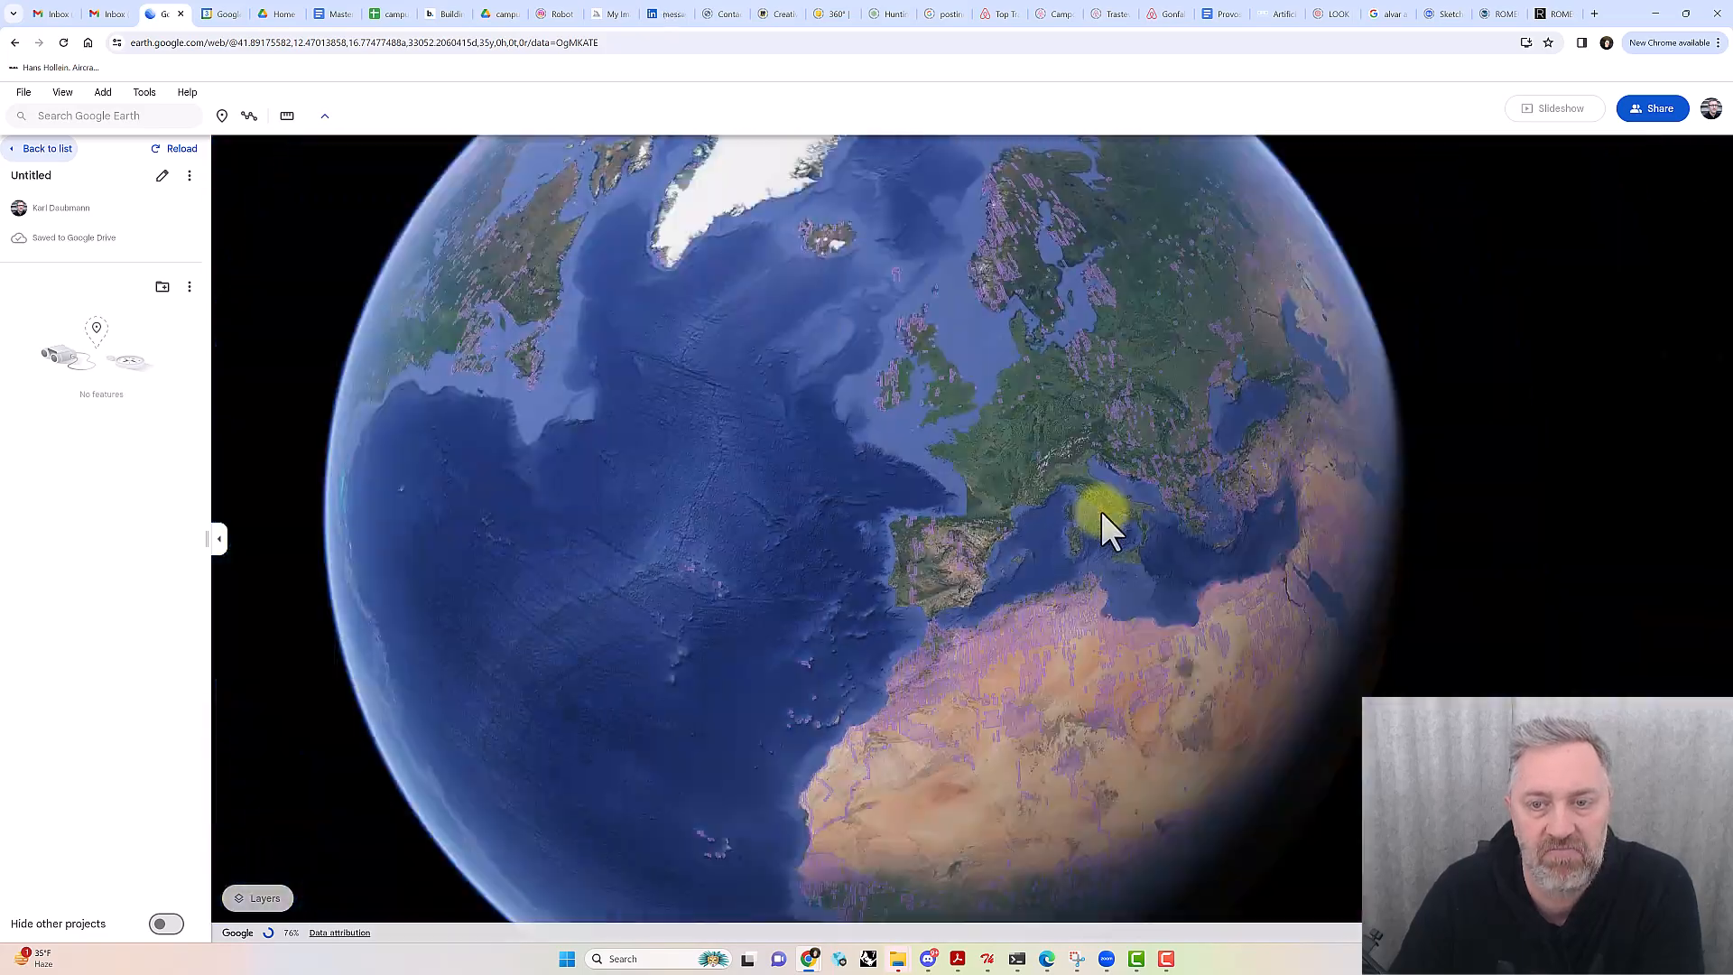
{"action": "scroll", "coordinate": [769, 613], "scroll_direction": "up", "scroll_amount": 6}
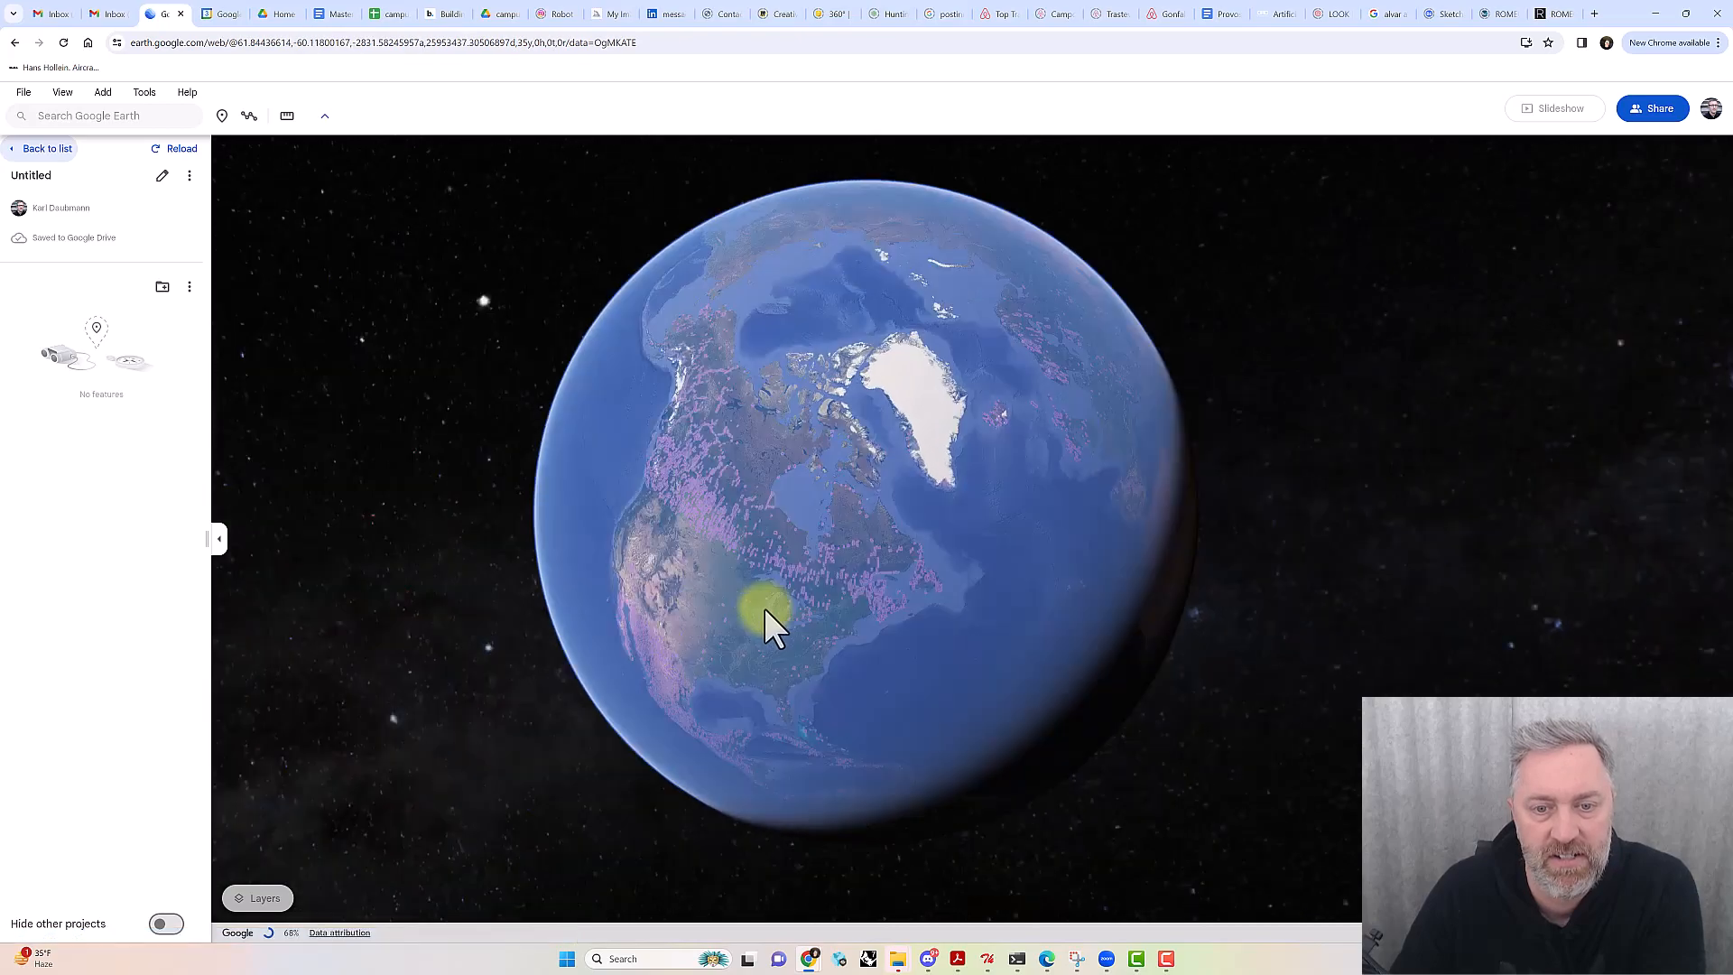
{"action": "scroll", "coordinate": [835, 650], "scroll_direction": "up", "scroll_amount": 8}
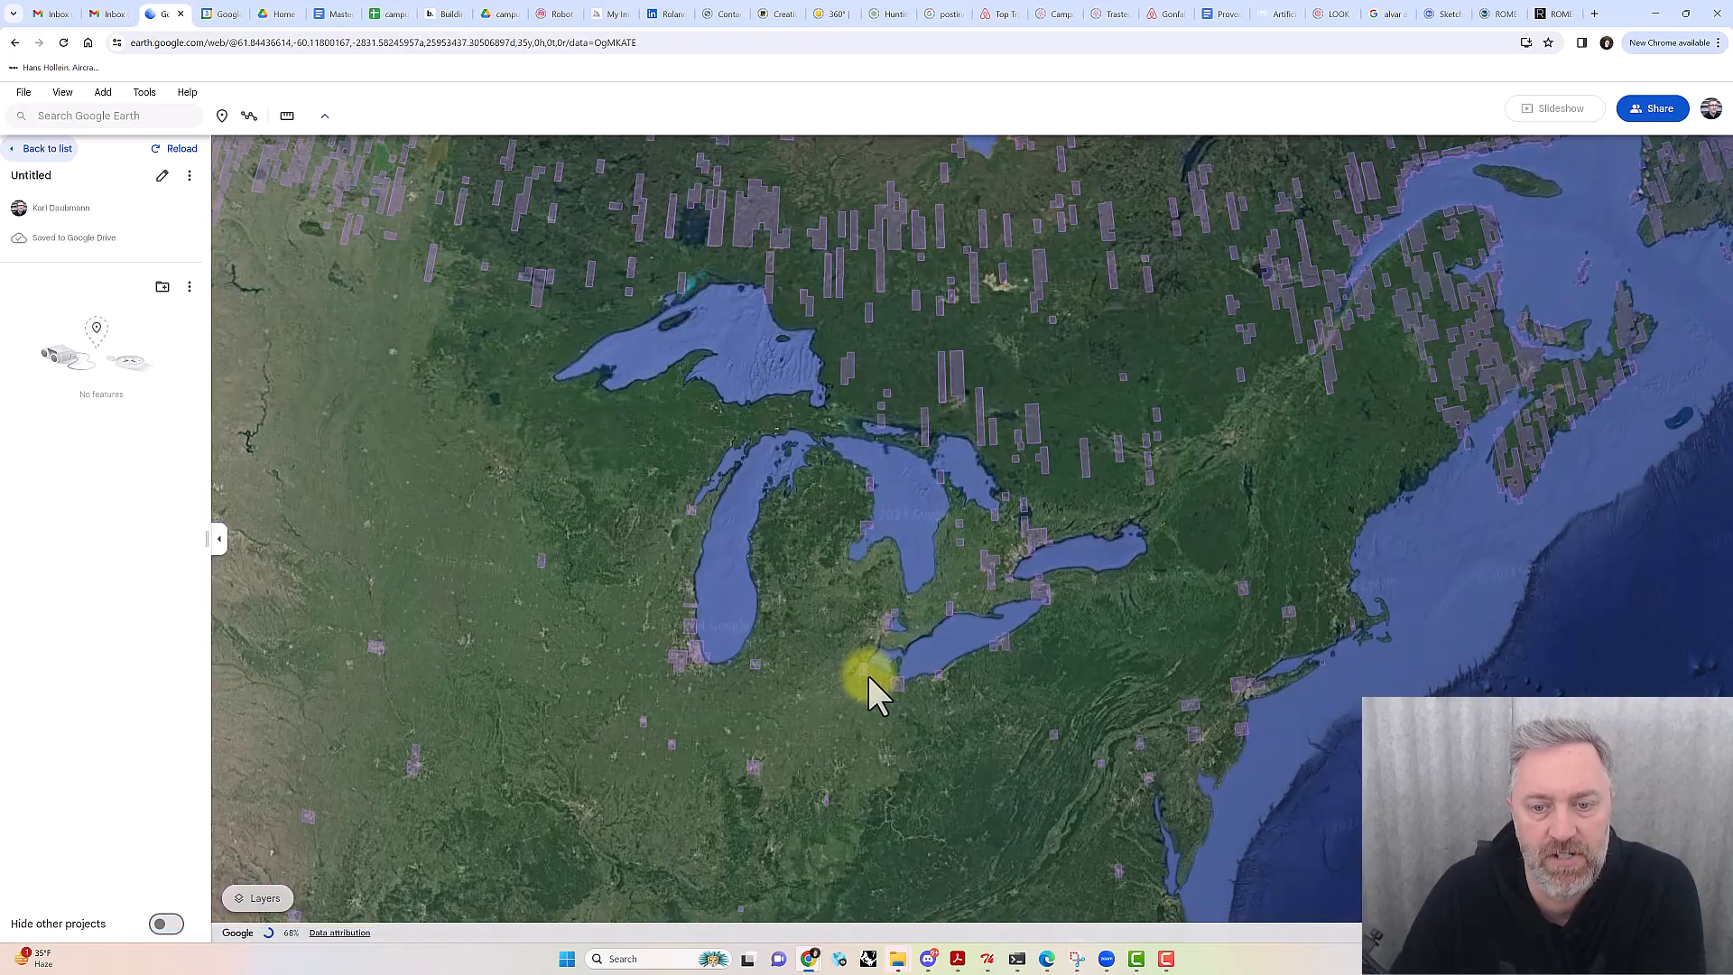
{"action": "scroll", "coordinate": [867, 648], "scroll_direction": "up", "scroll_amount": 3}
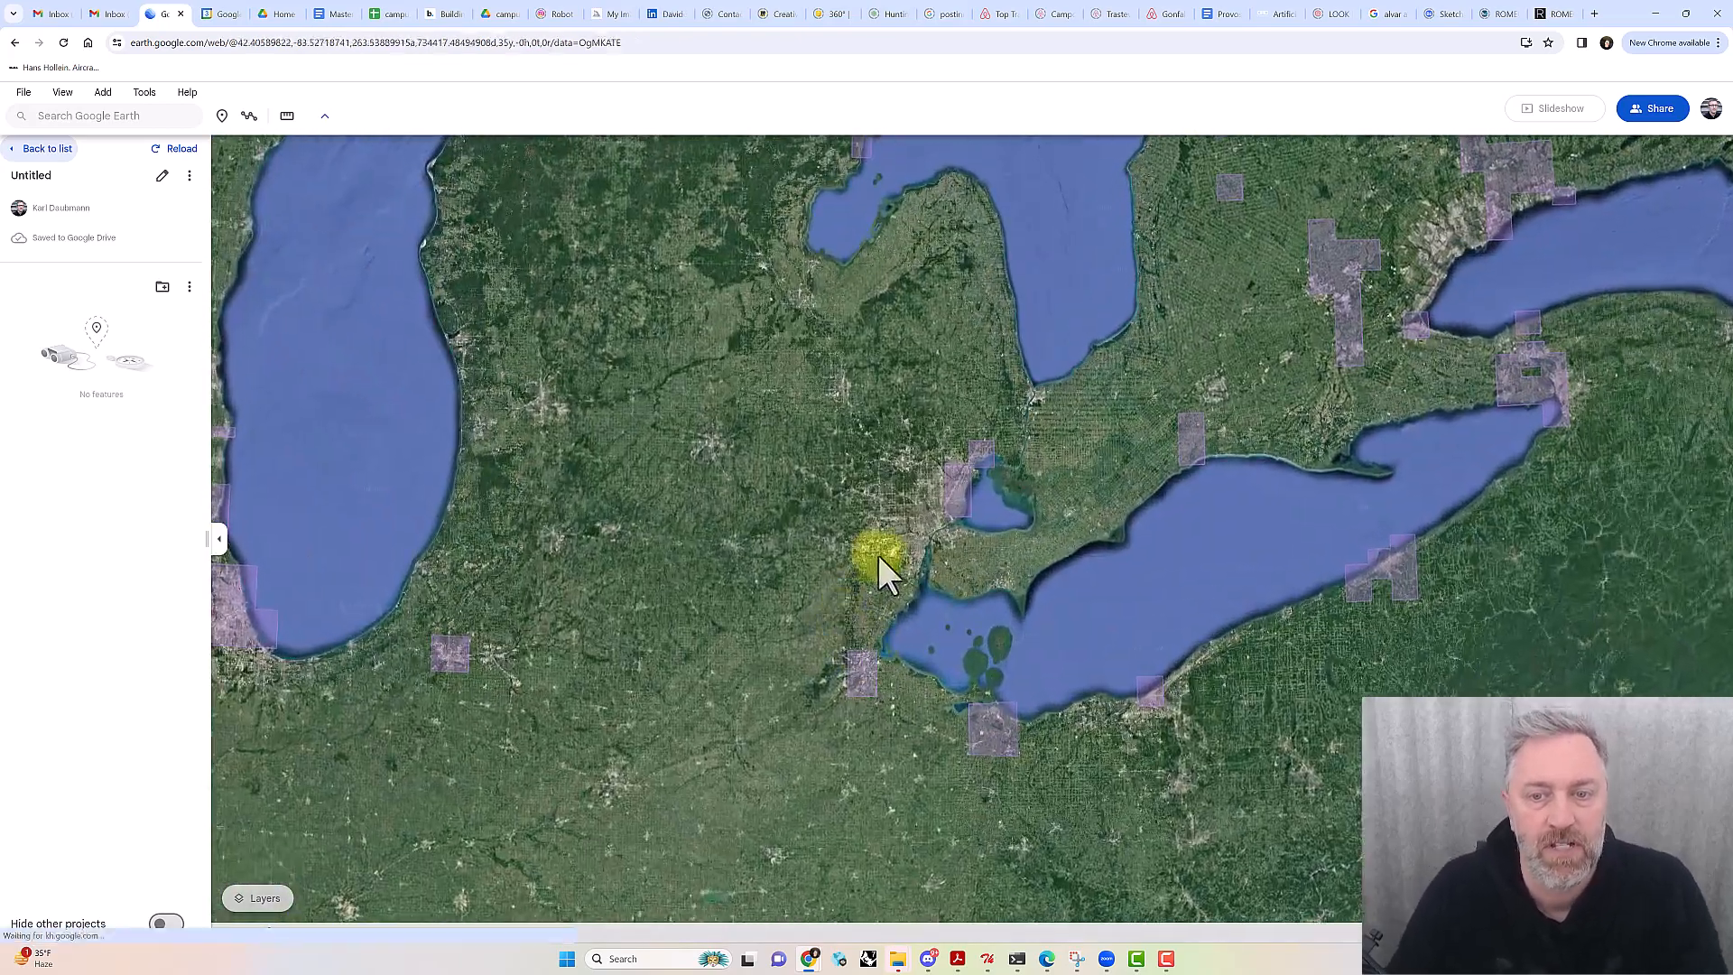
{"action": "scroll", "coordinate": [938, 525], "scroll_direction": "up", "scroll_amount": 2}
{"action": "scroll", "coordinate": [939, 526], "scroll_direction": "up", "scroll_amount": 5}
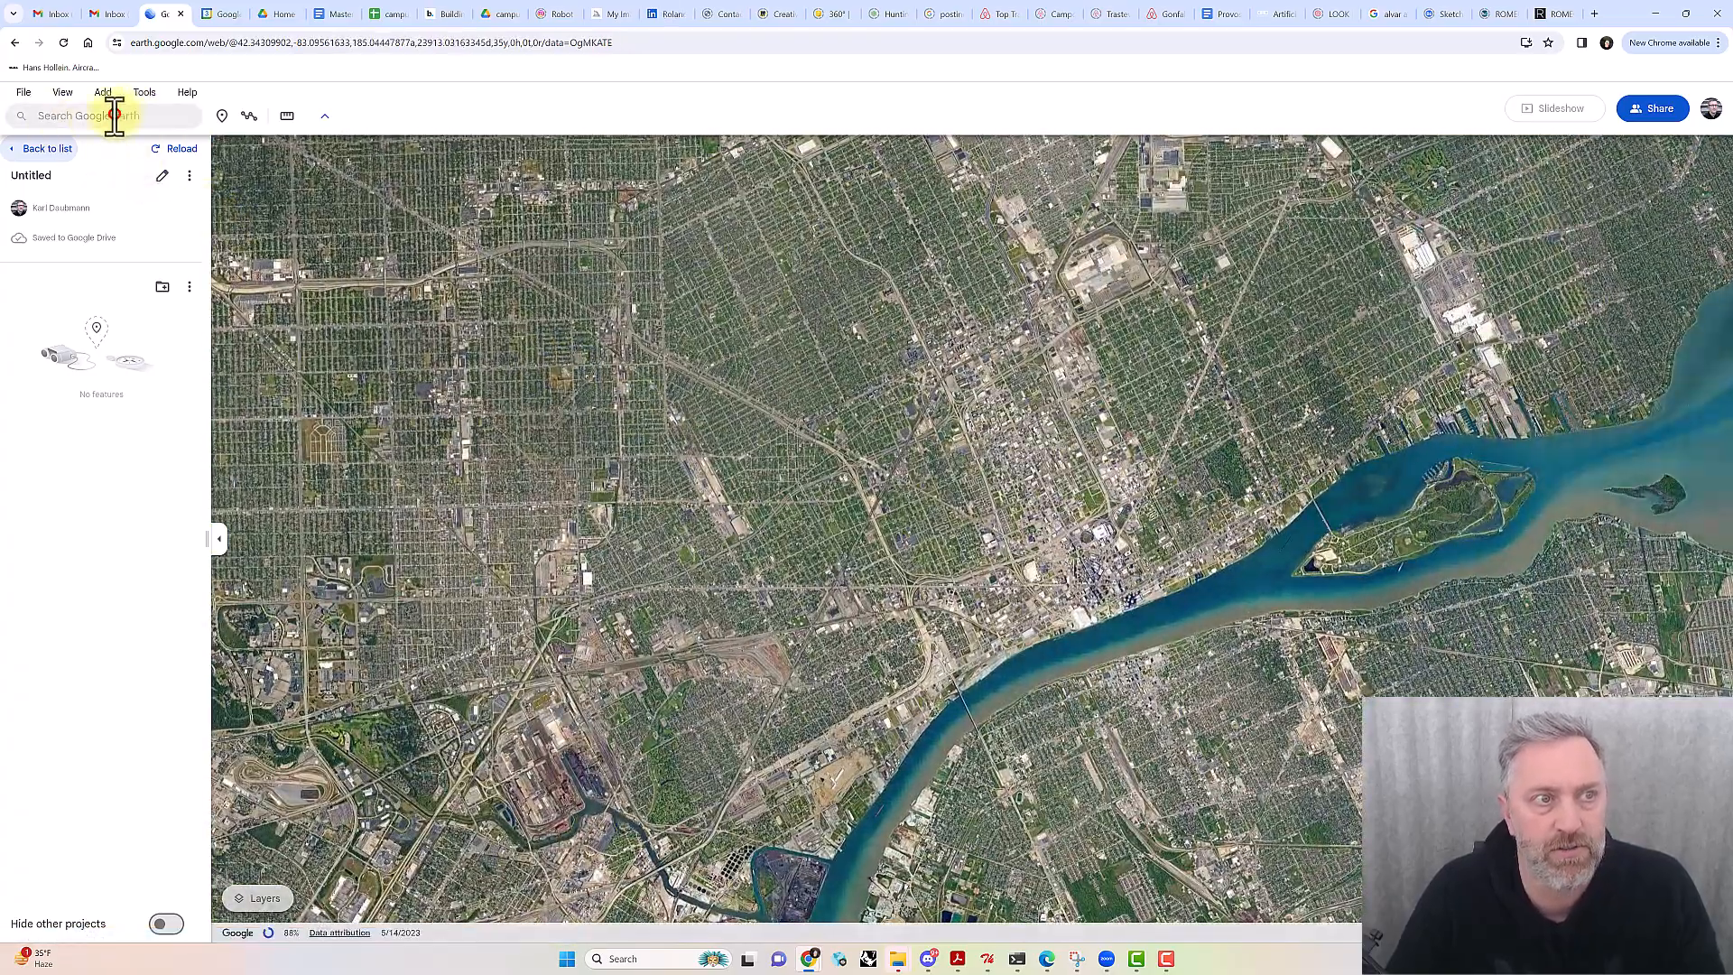
Search for "rome Italy", go to the capital of Italy, close its information card, and frame the historic centre on the map
{"action": "left_click", "coordinate": [113, 115]}
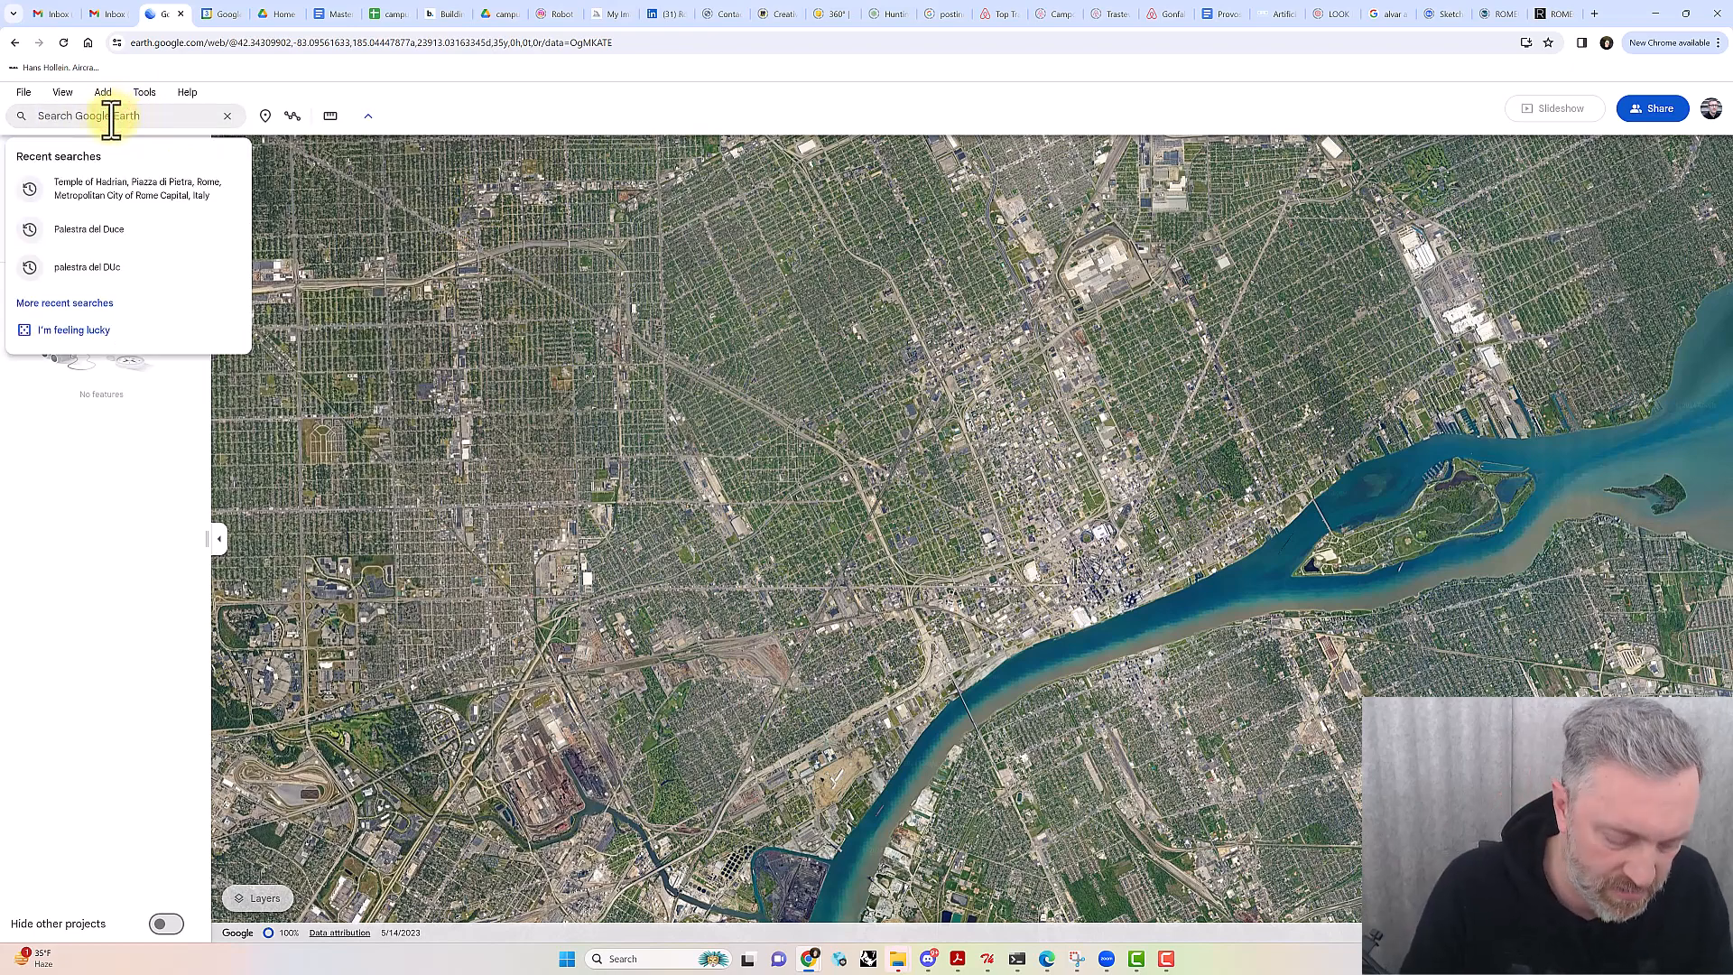
{"action": "type", "text": "rome "}
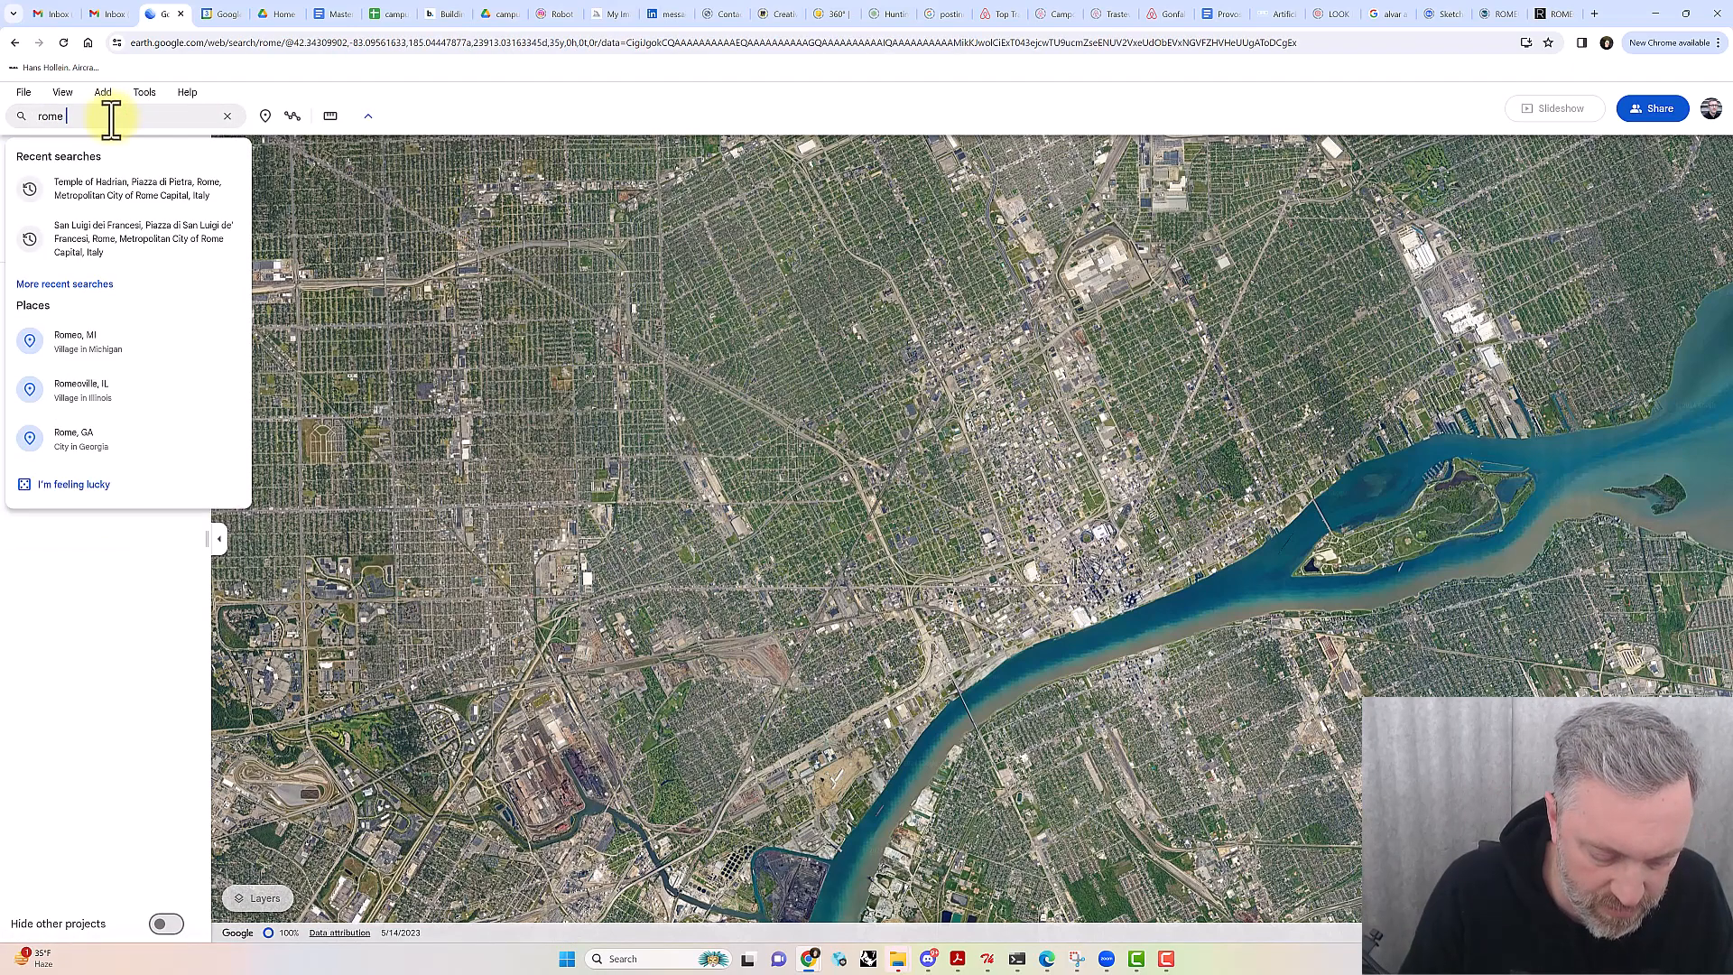
{"action": "type", "text": "italy"}
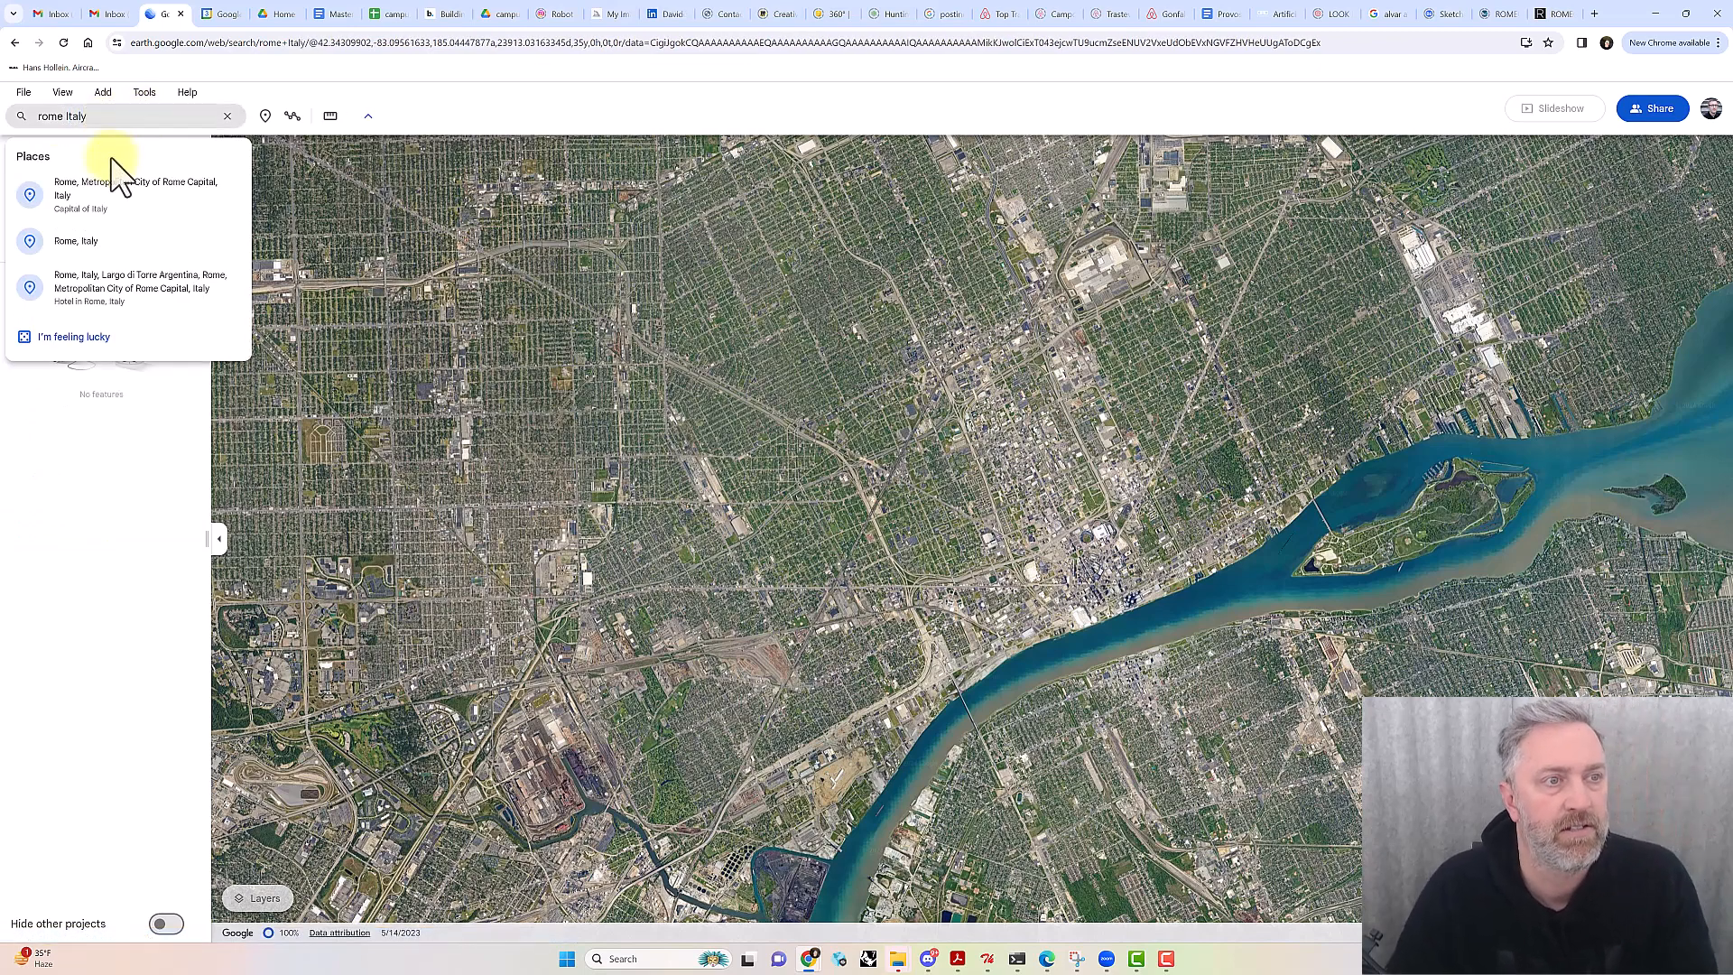
{"action": "left_click", "coordinate": [77, 200]}
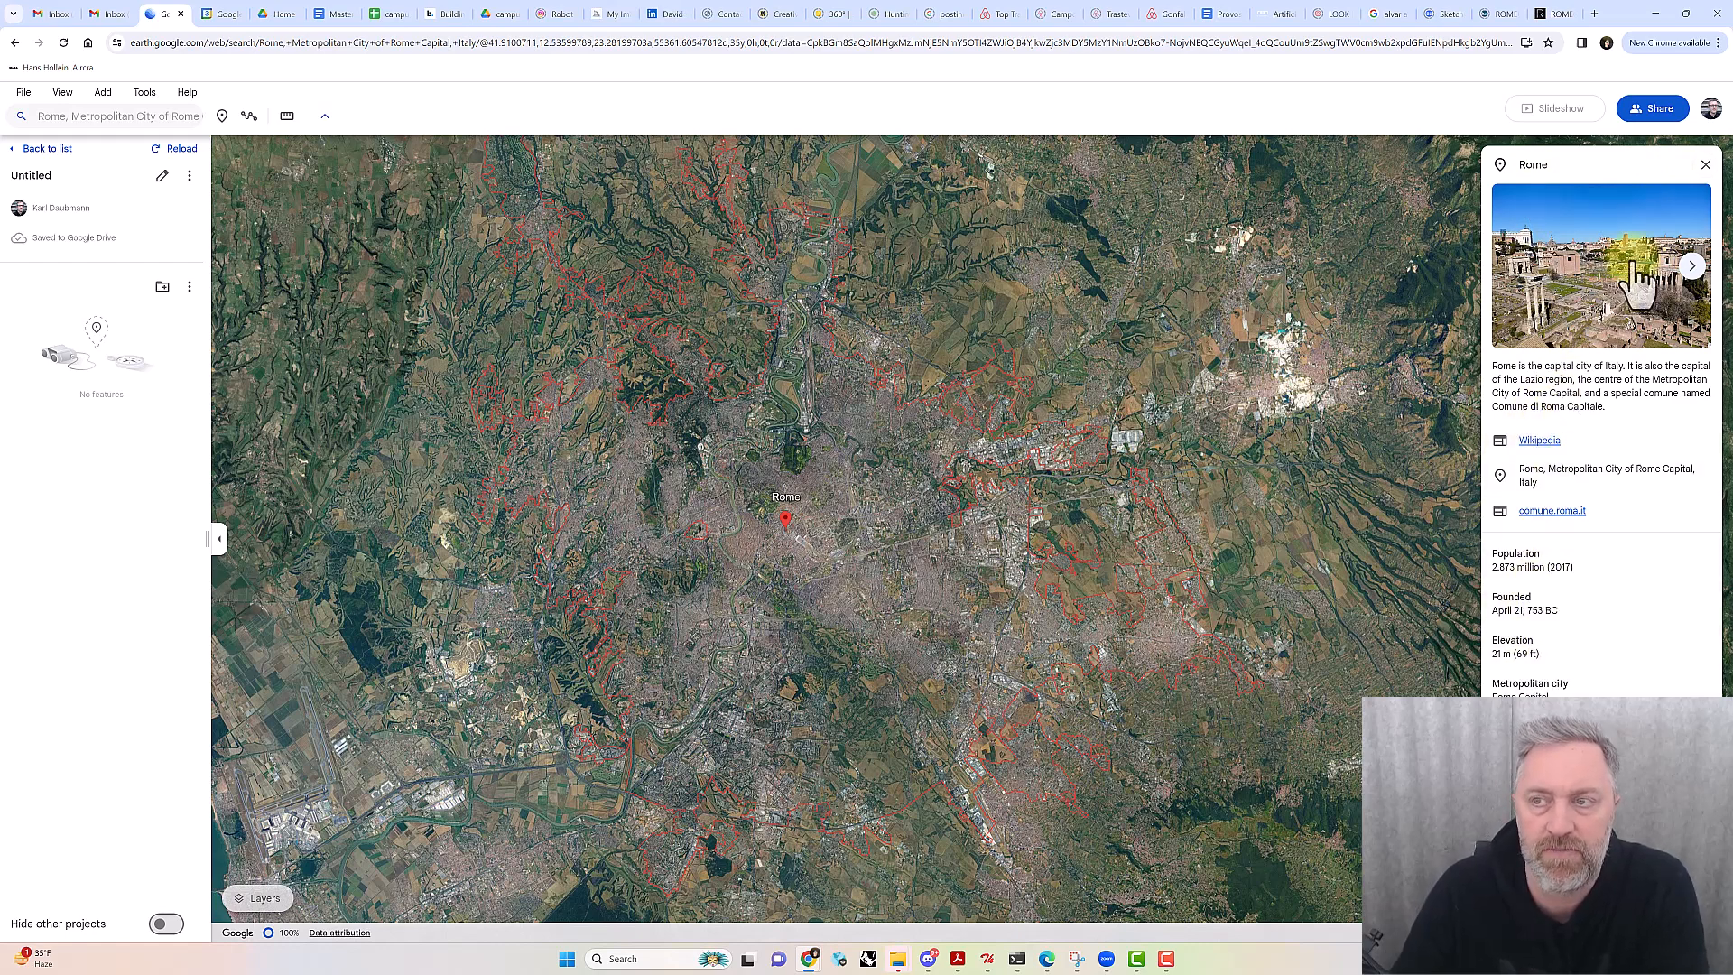
{"action": "left_click", "coordinate": [1705, 164]}
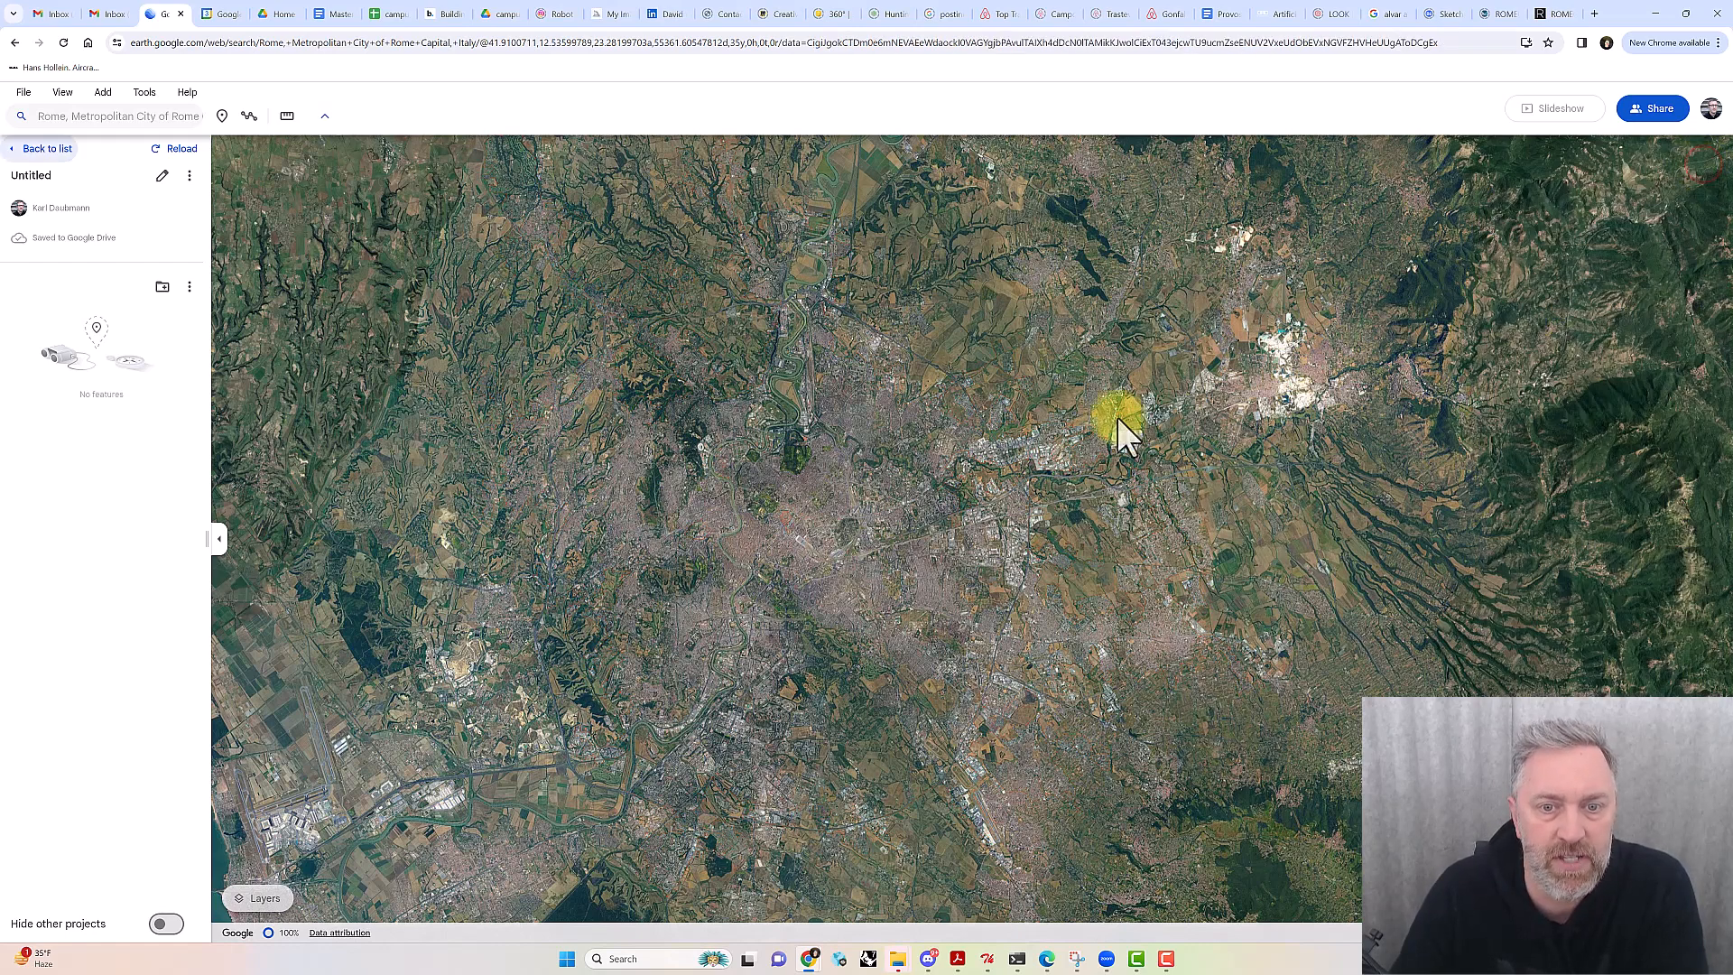
{"action": "scroll", "coordinate": [777, 536], "scroll_direction": "up", "scroll_amount": 5}
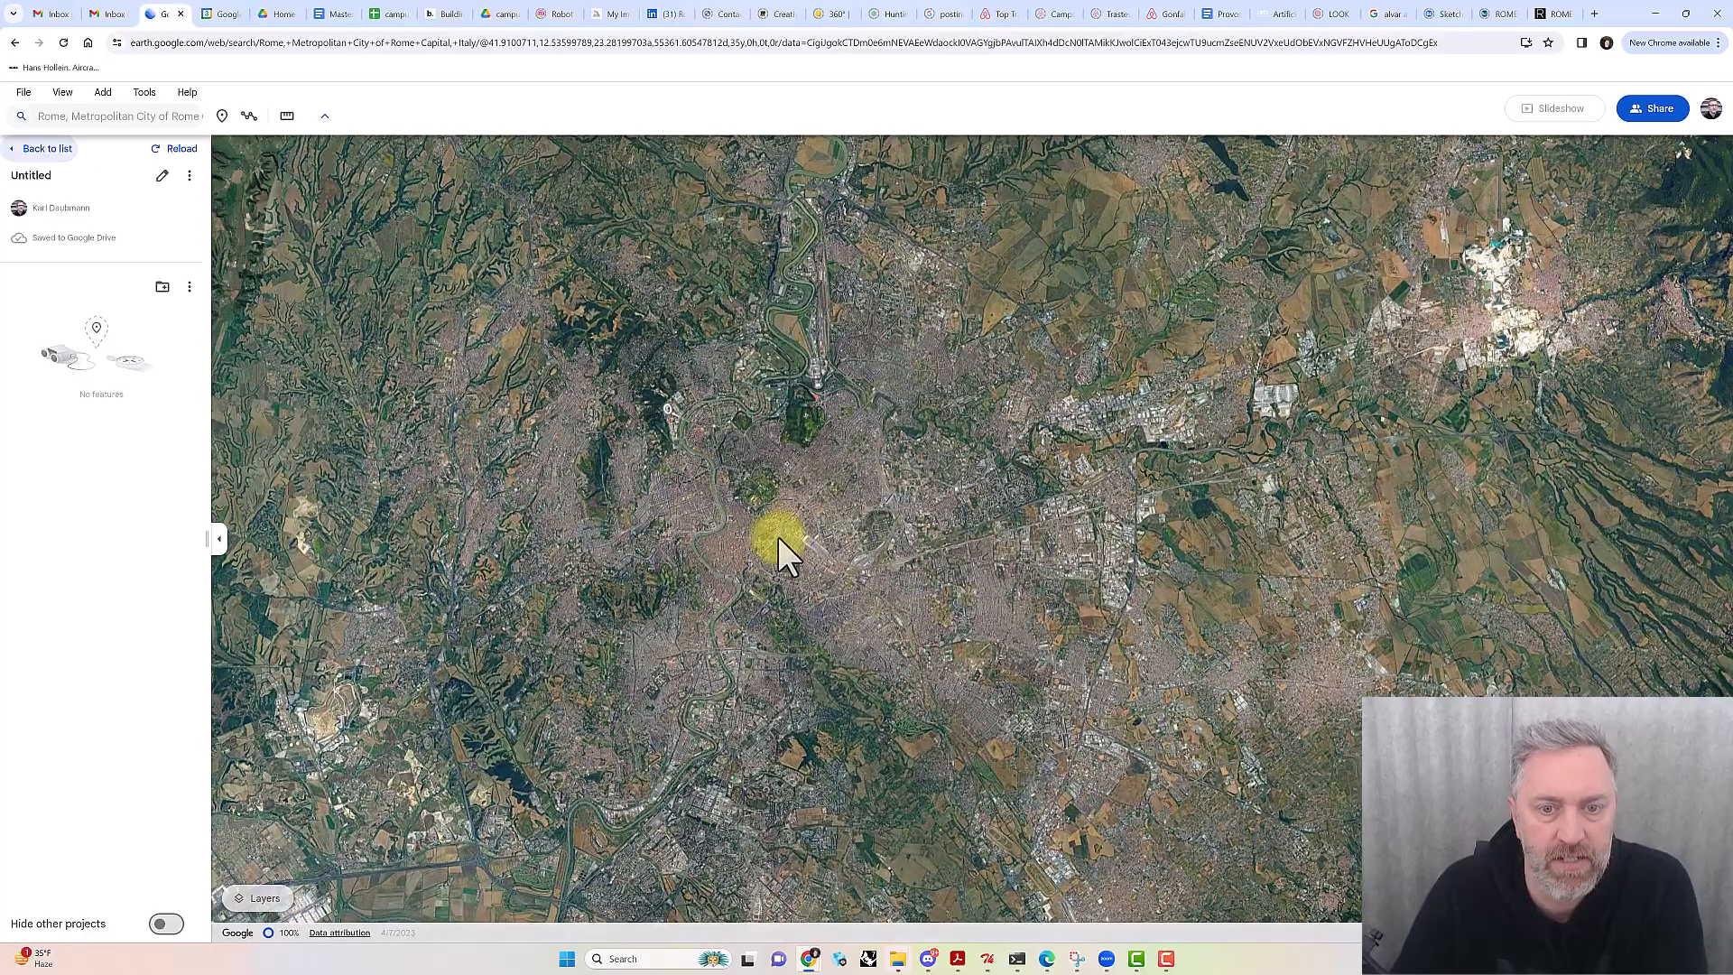
{"action": "scroll", "coordinate": [742, 514], "scroll_direction": "up", "scroll_amount": 5}
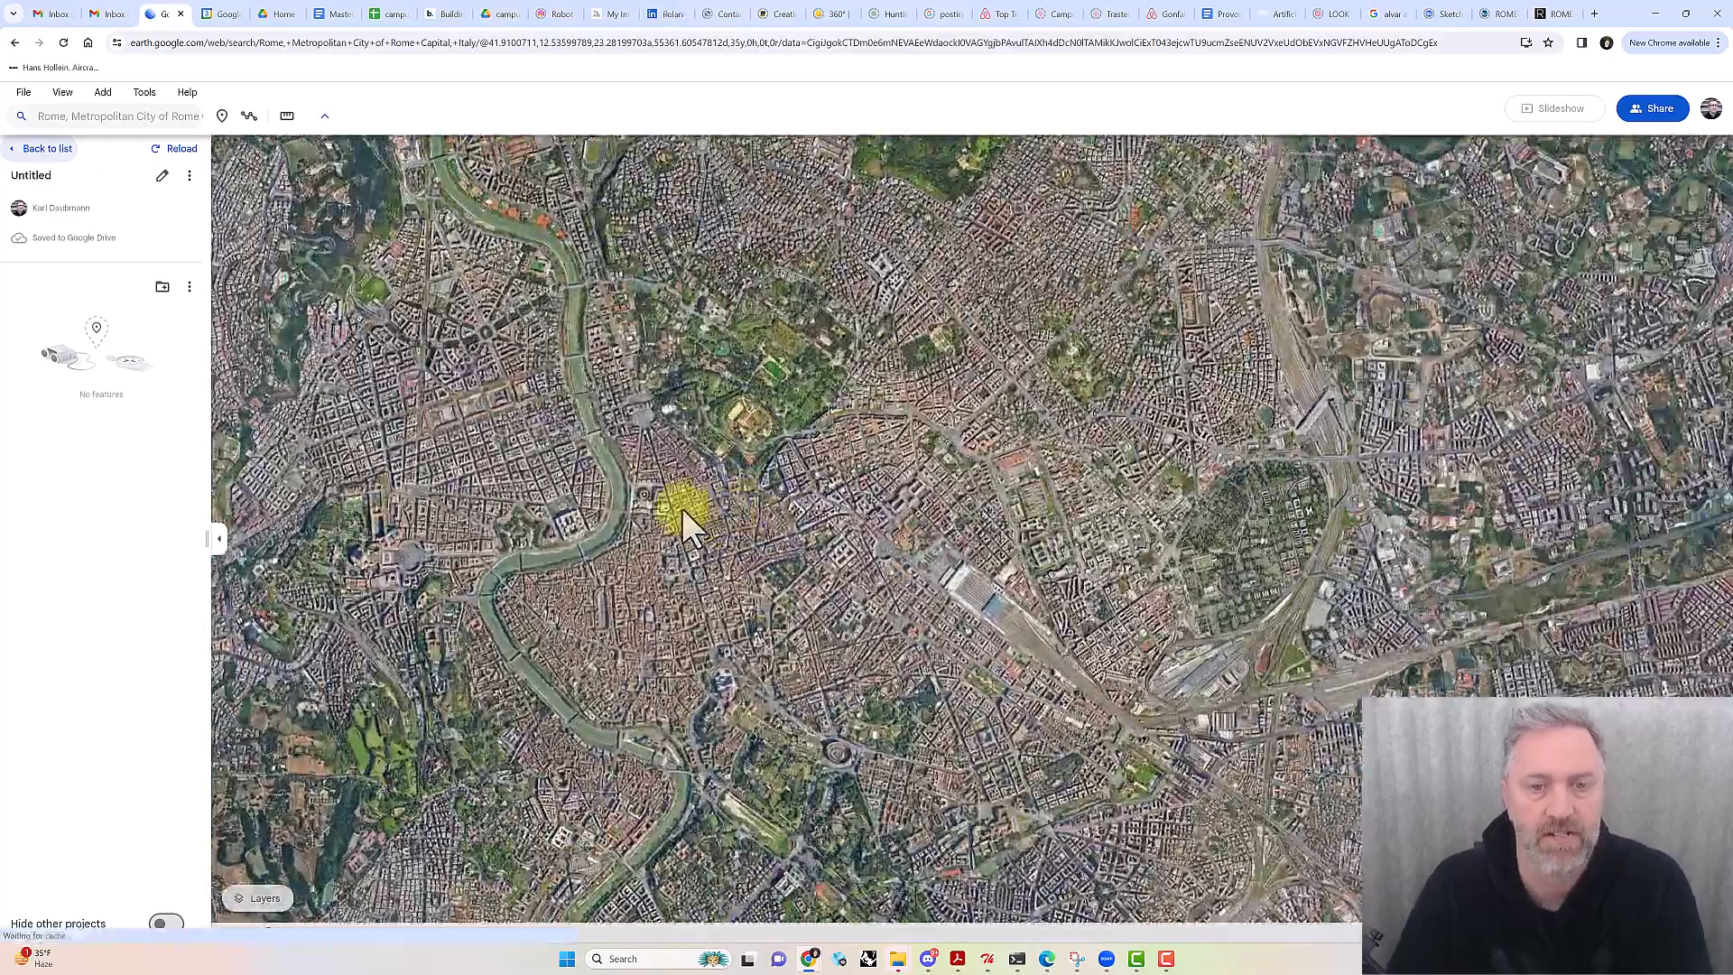
{"action": "left_click_drag", "start_coordinate": [700, 487], "coordinate": [820, 440]}
{"action": "scroll", "coordinate": [816, 441], "scroll_direction": "up", "scroll_amount": 3}
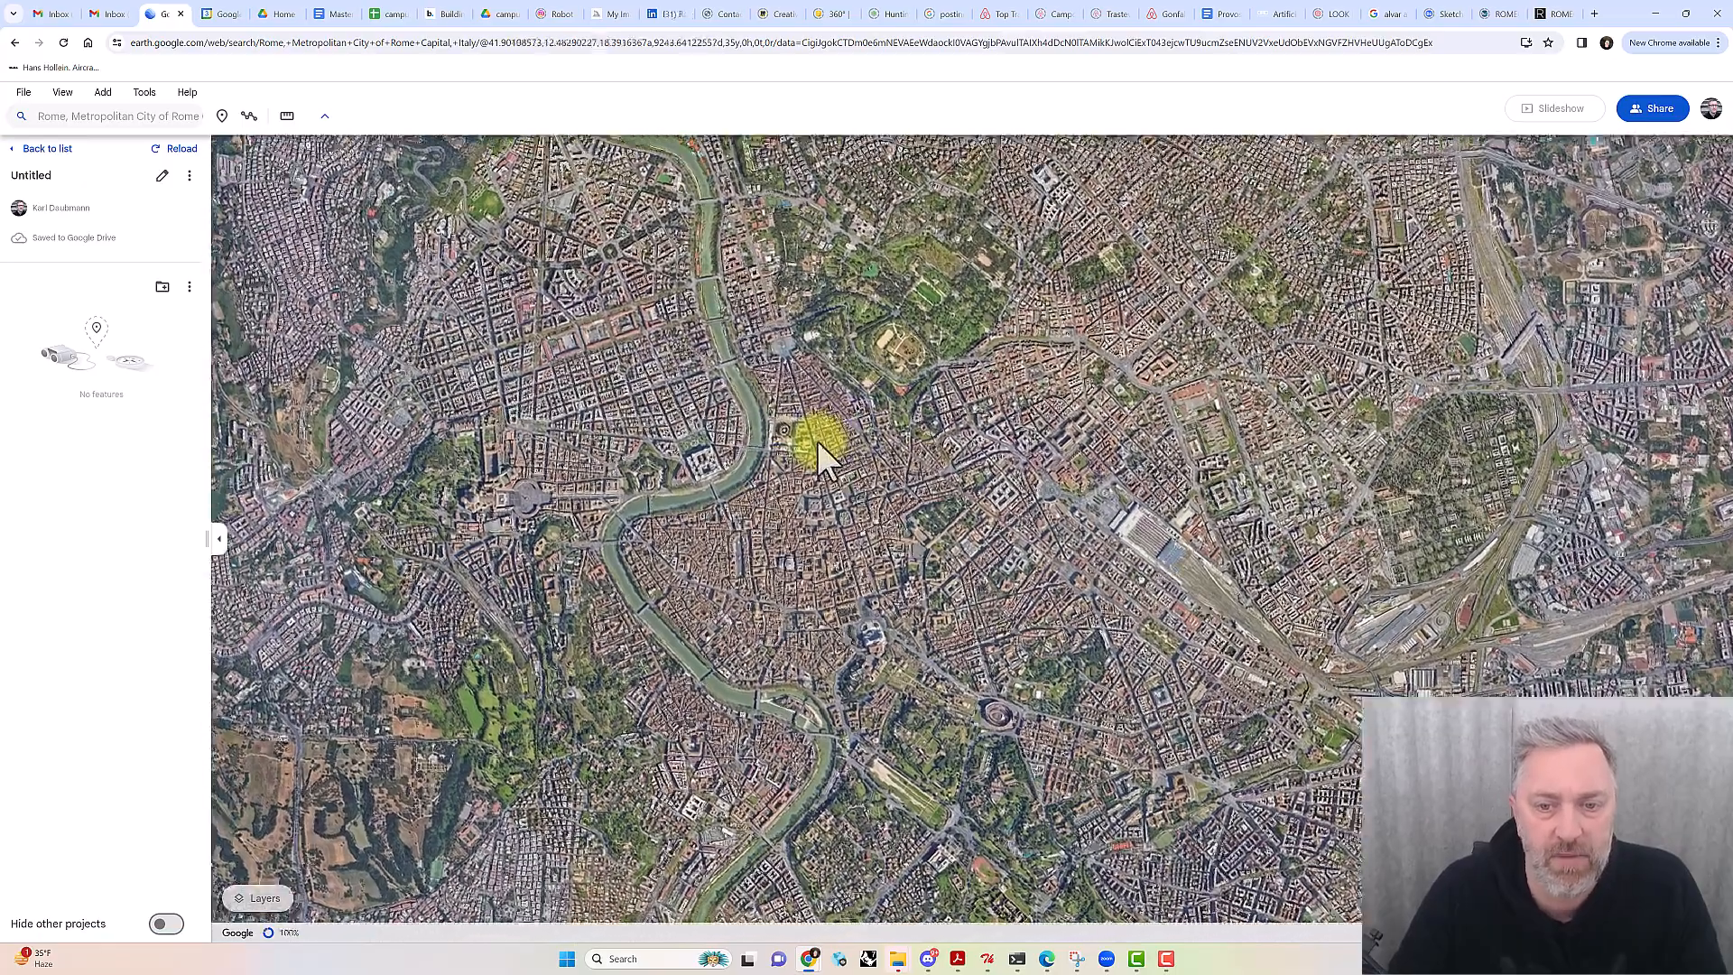
{"action": "scroll", "coordinate": [799, 466], "scroll_direction": "up", "scroll_amount": 2}
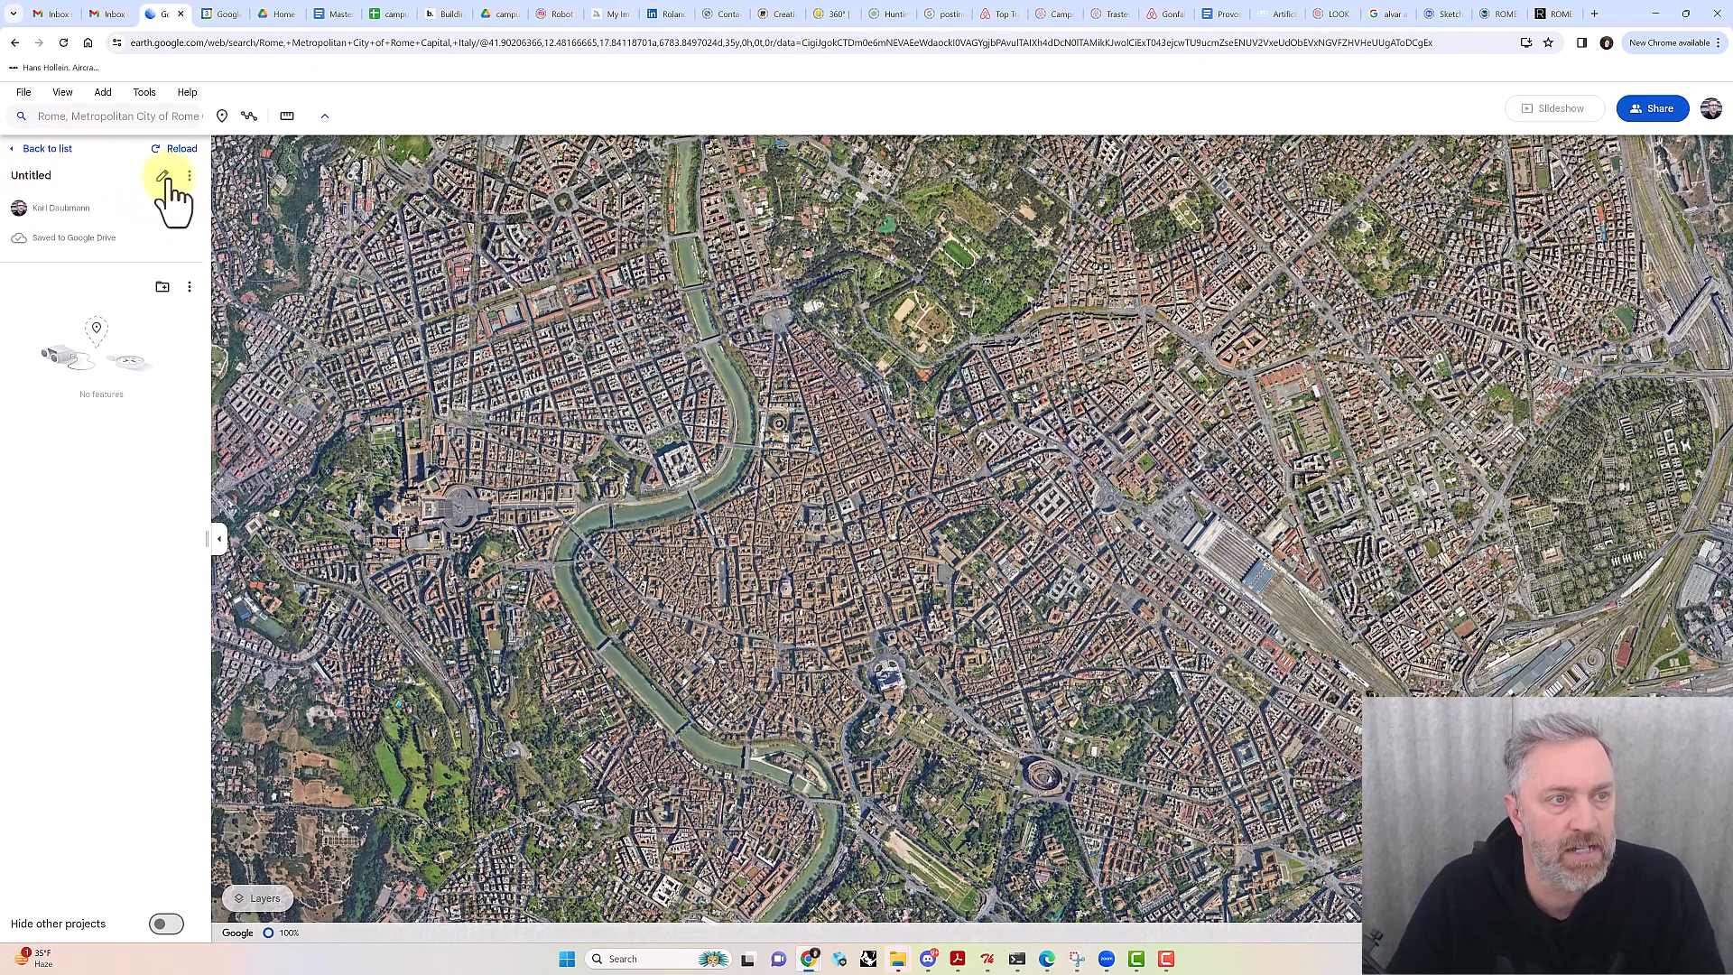
Retitle the untitled project with the author's first name followed by "Generative AI in Rome", leave the description empty, and save the details
{"action": "left_click", "coordinate": [190, 176]}
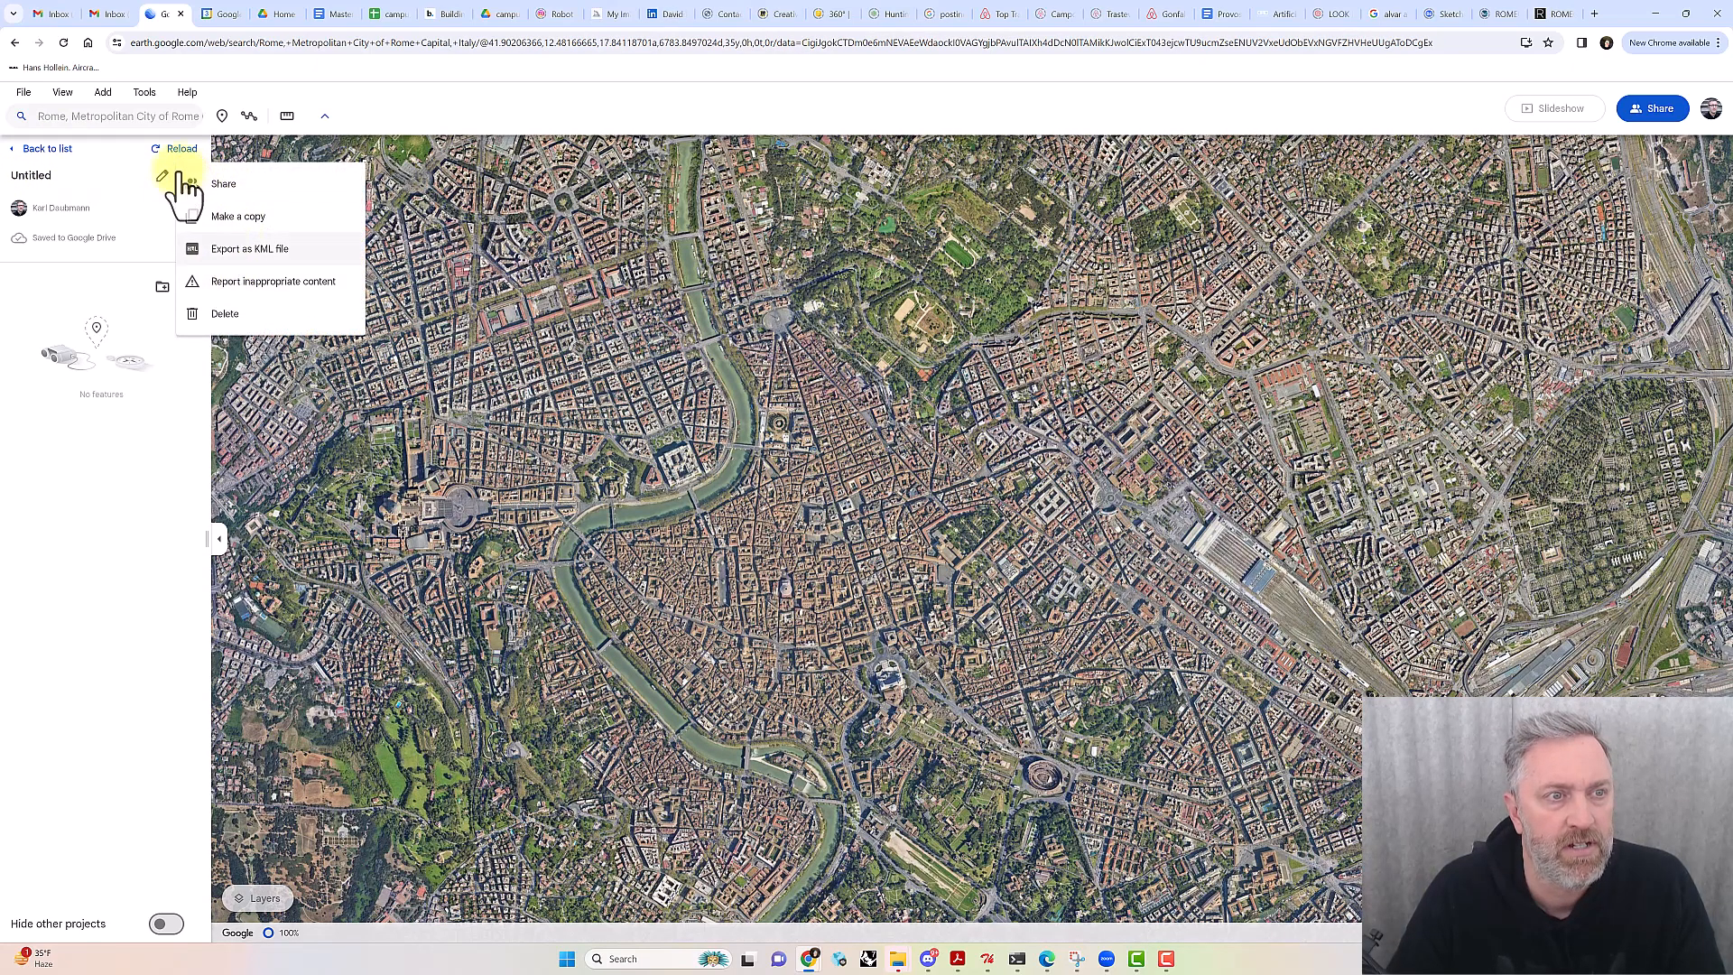
{"action": "left_click", "coordinate": [161, 176]}
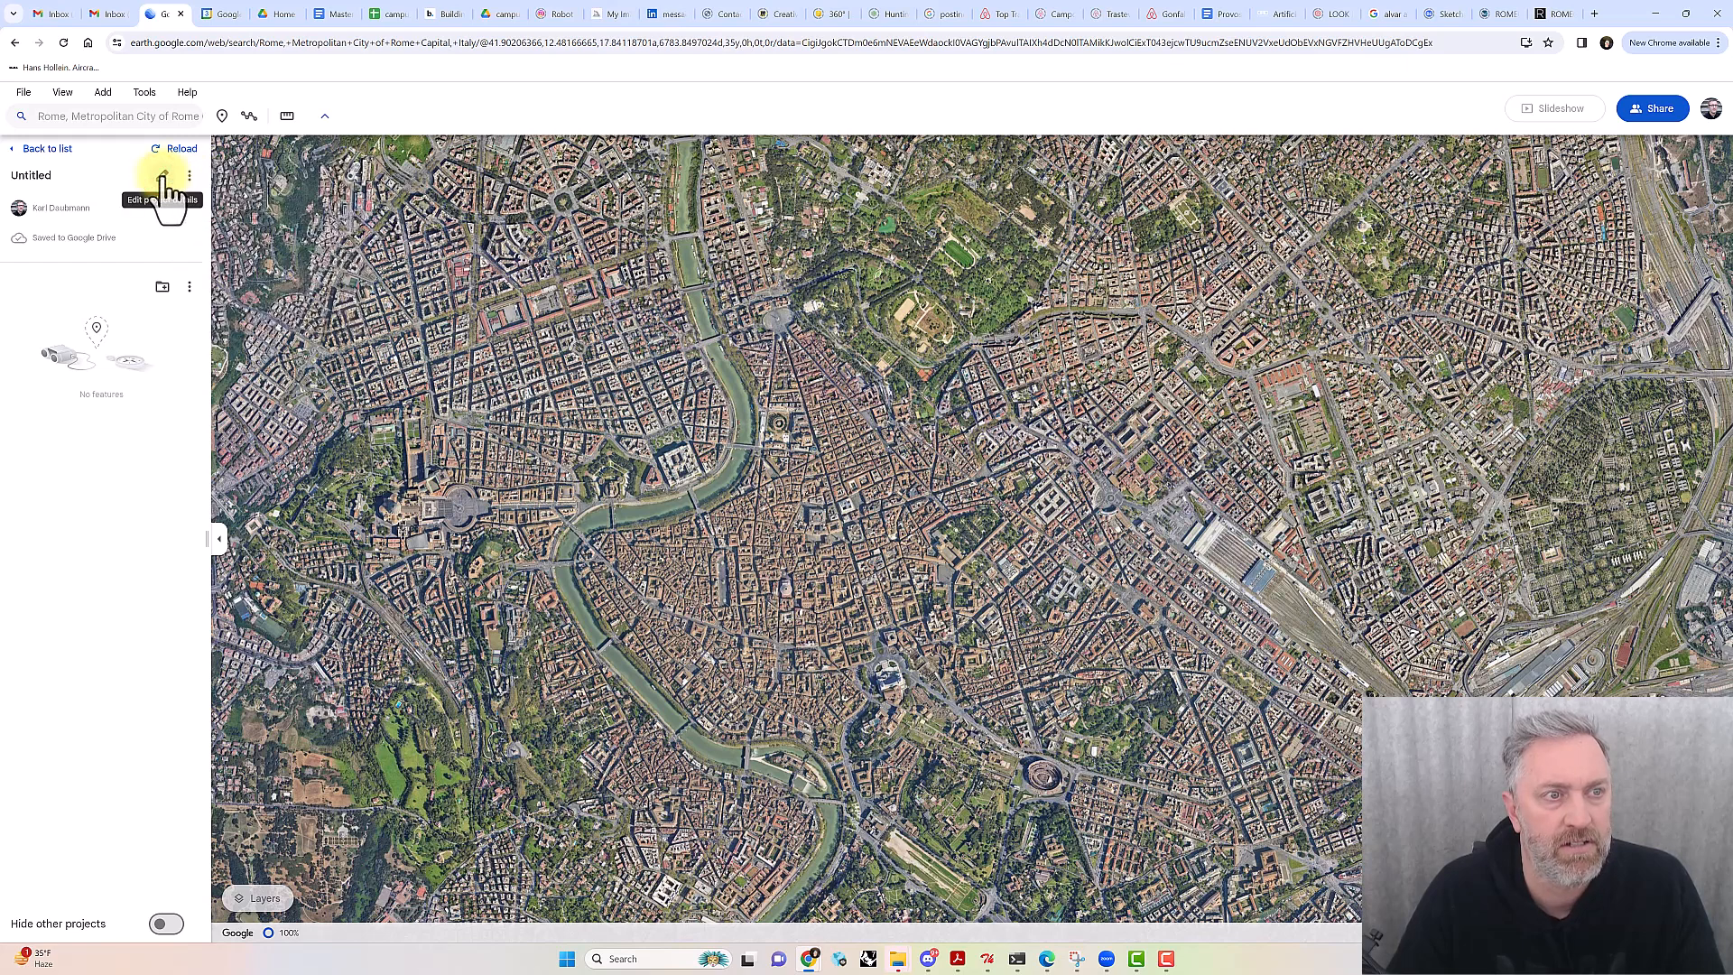
{"action": "left_click", "coordinate": [163, 176]}
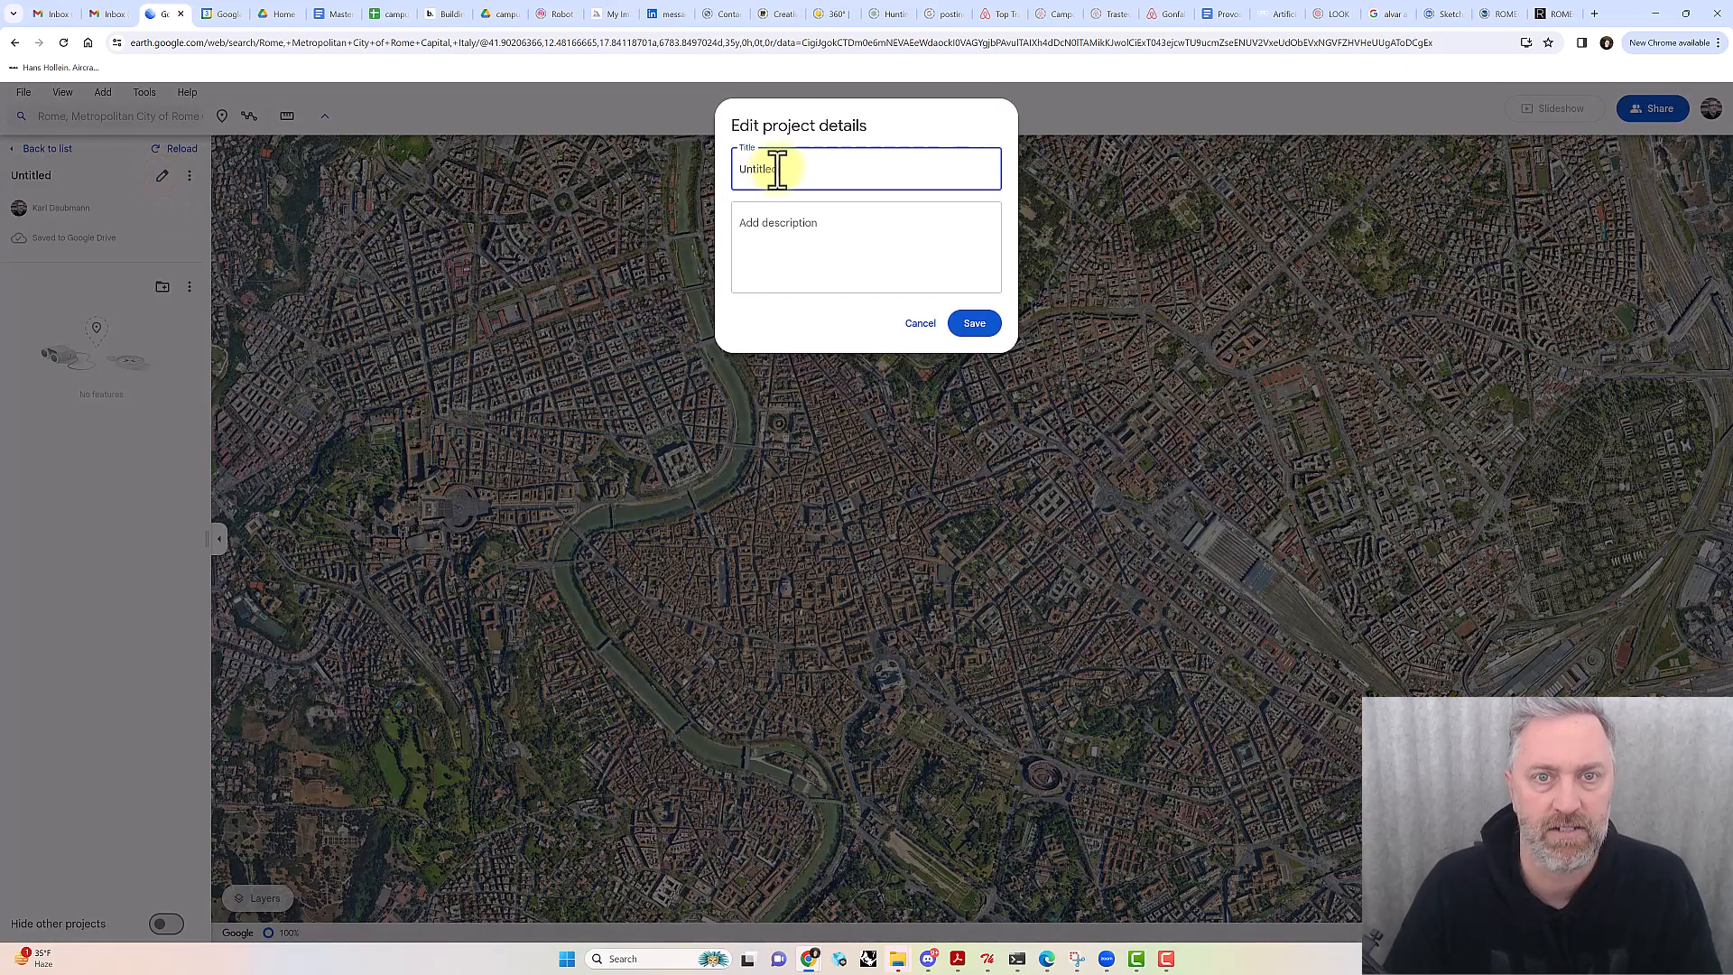
{"action": "left_click_drag", "start_coordinate": [777, 169], "coordinate": [713, 171]}
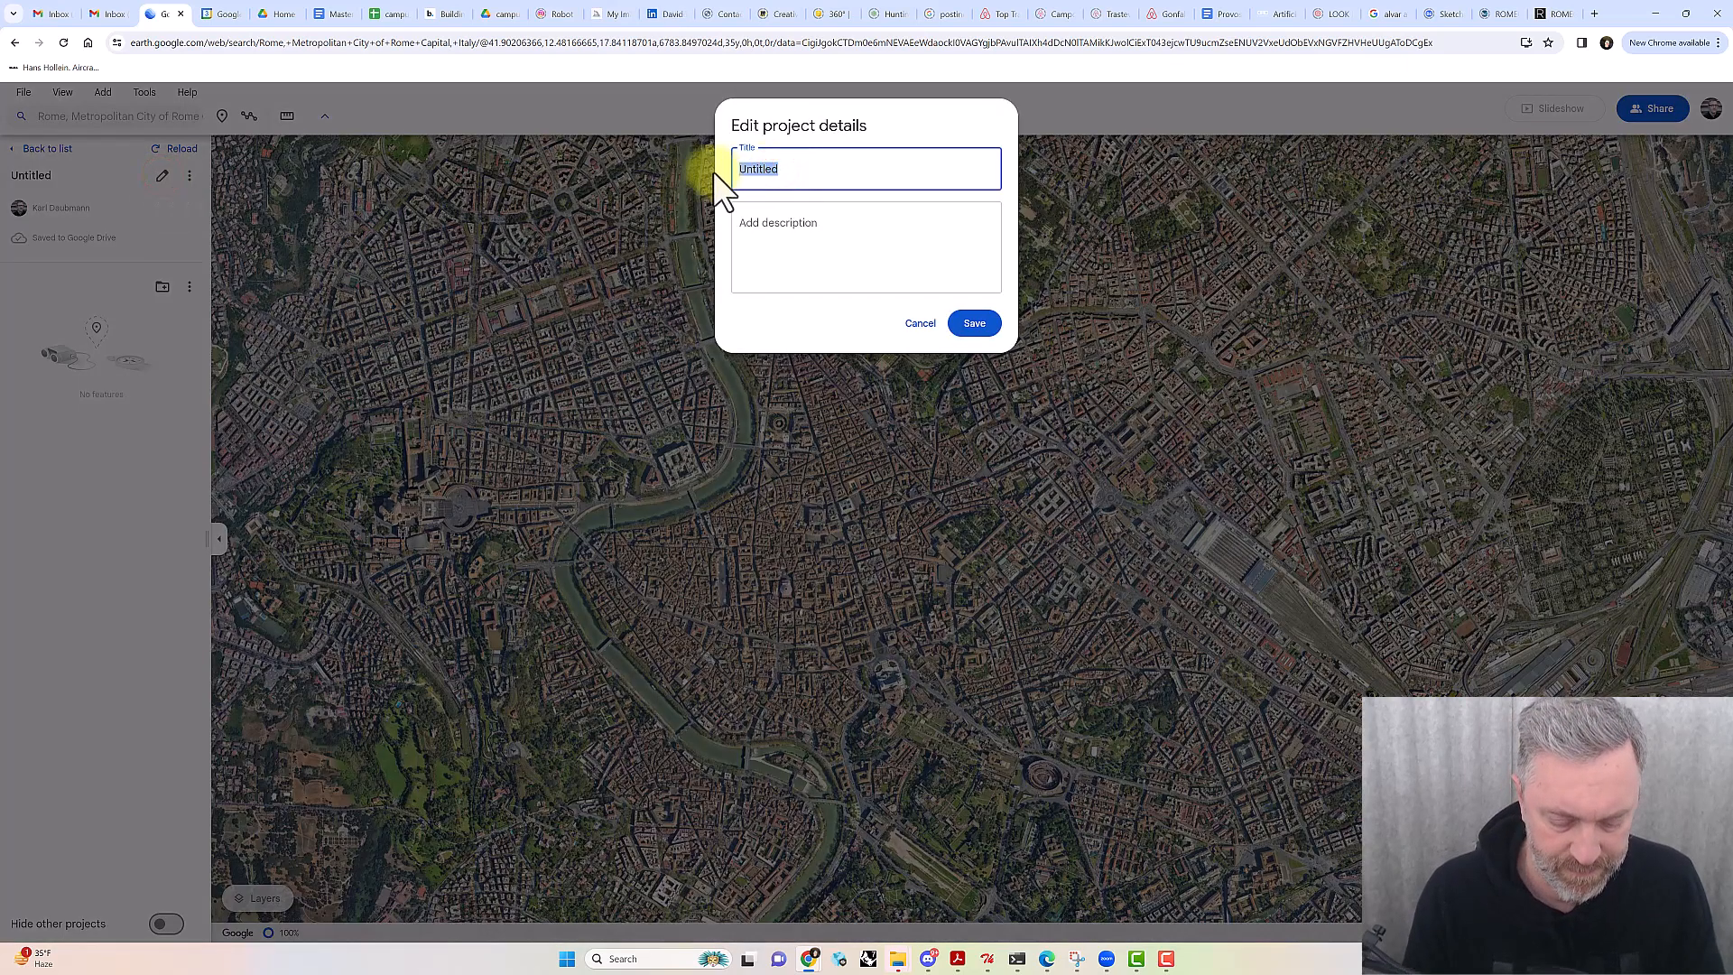
{"action": "type", "text": "Karl "}
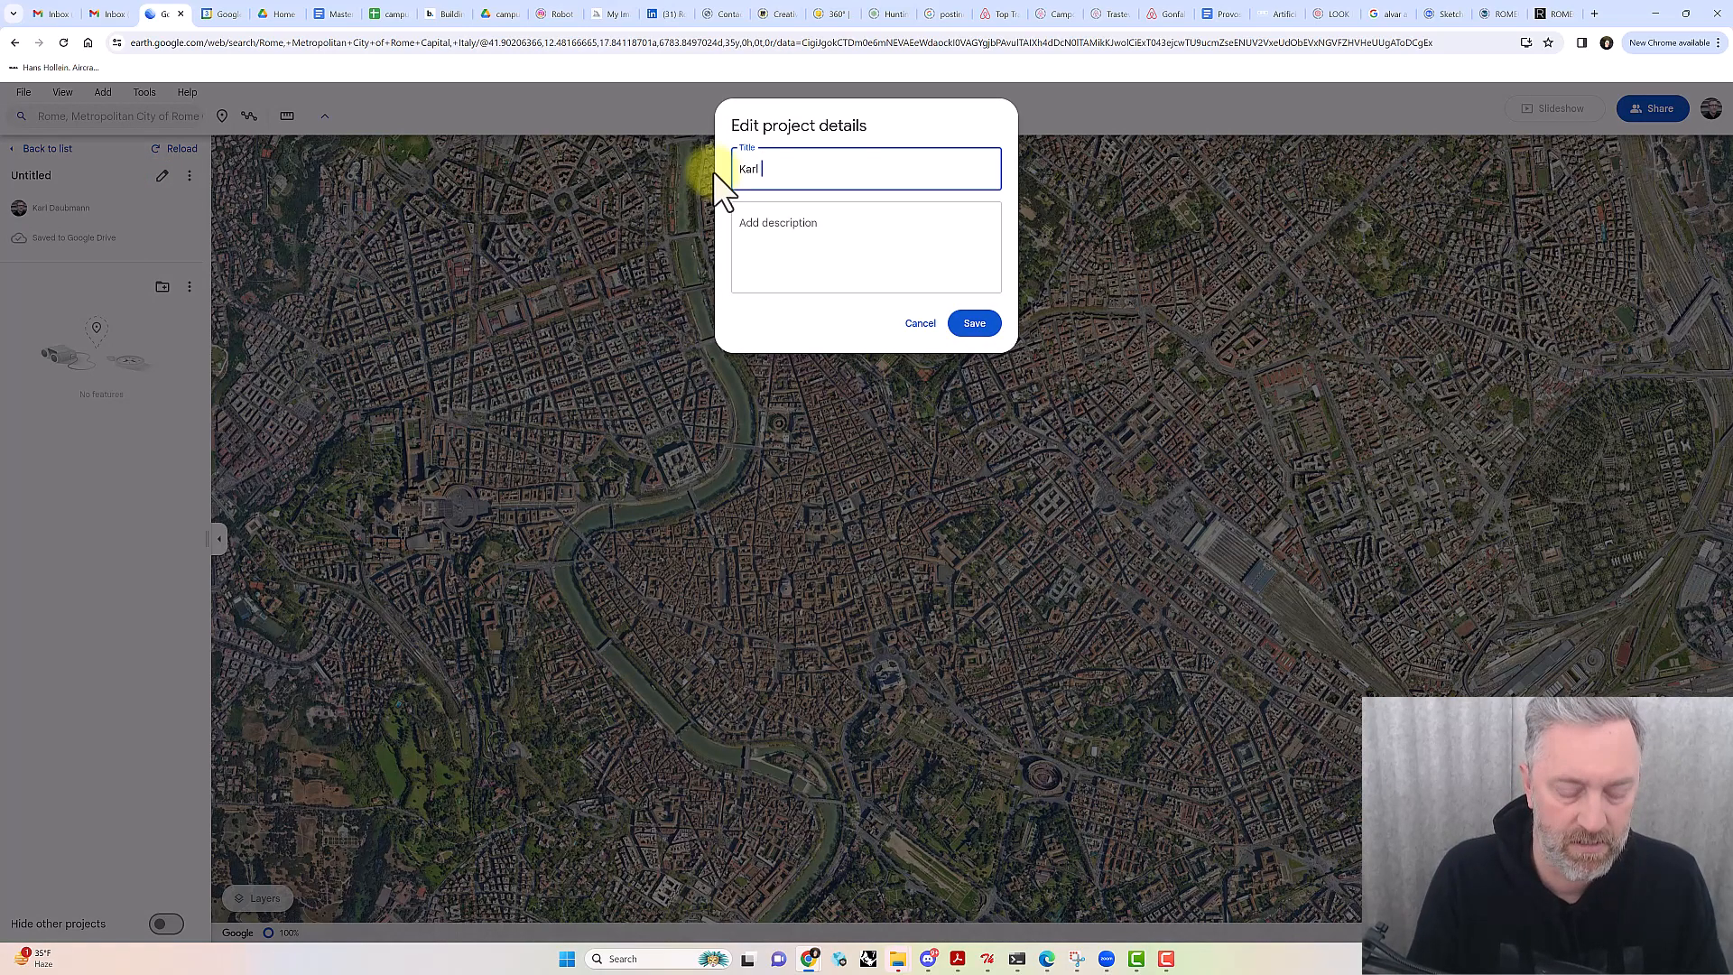
{"action": "type", "text": "Generativ"}
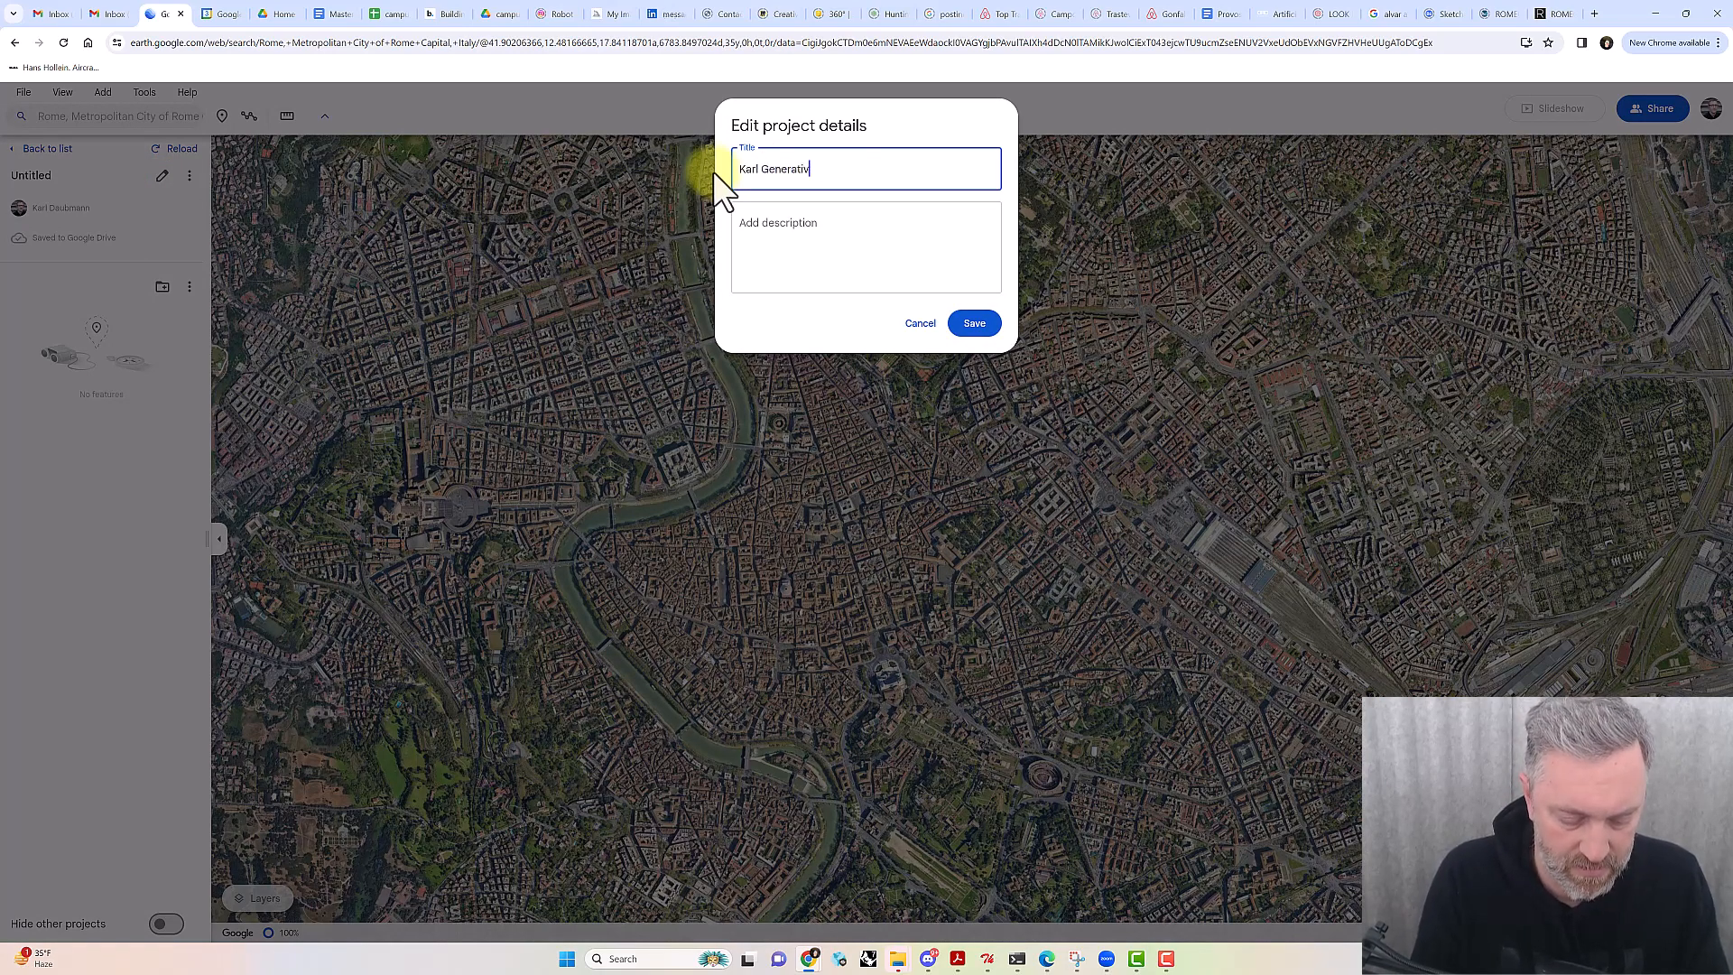
{"action": "type", "text": "e AI in"}
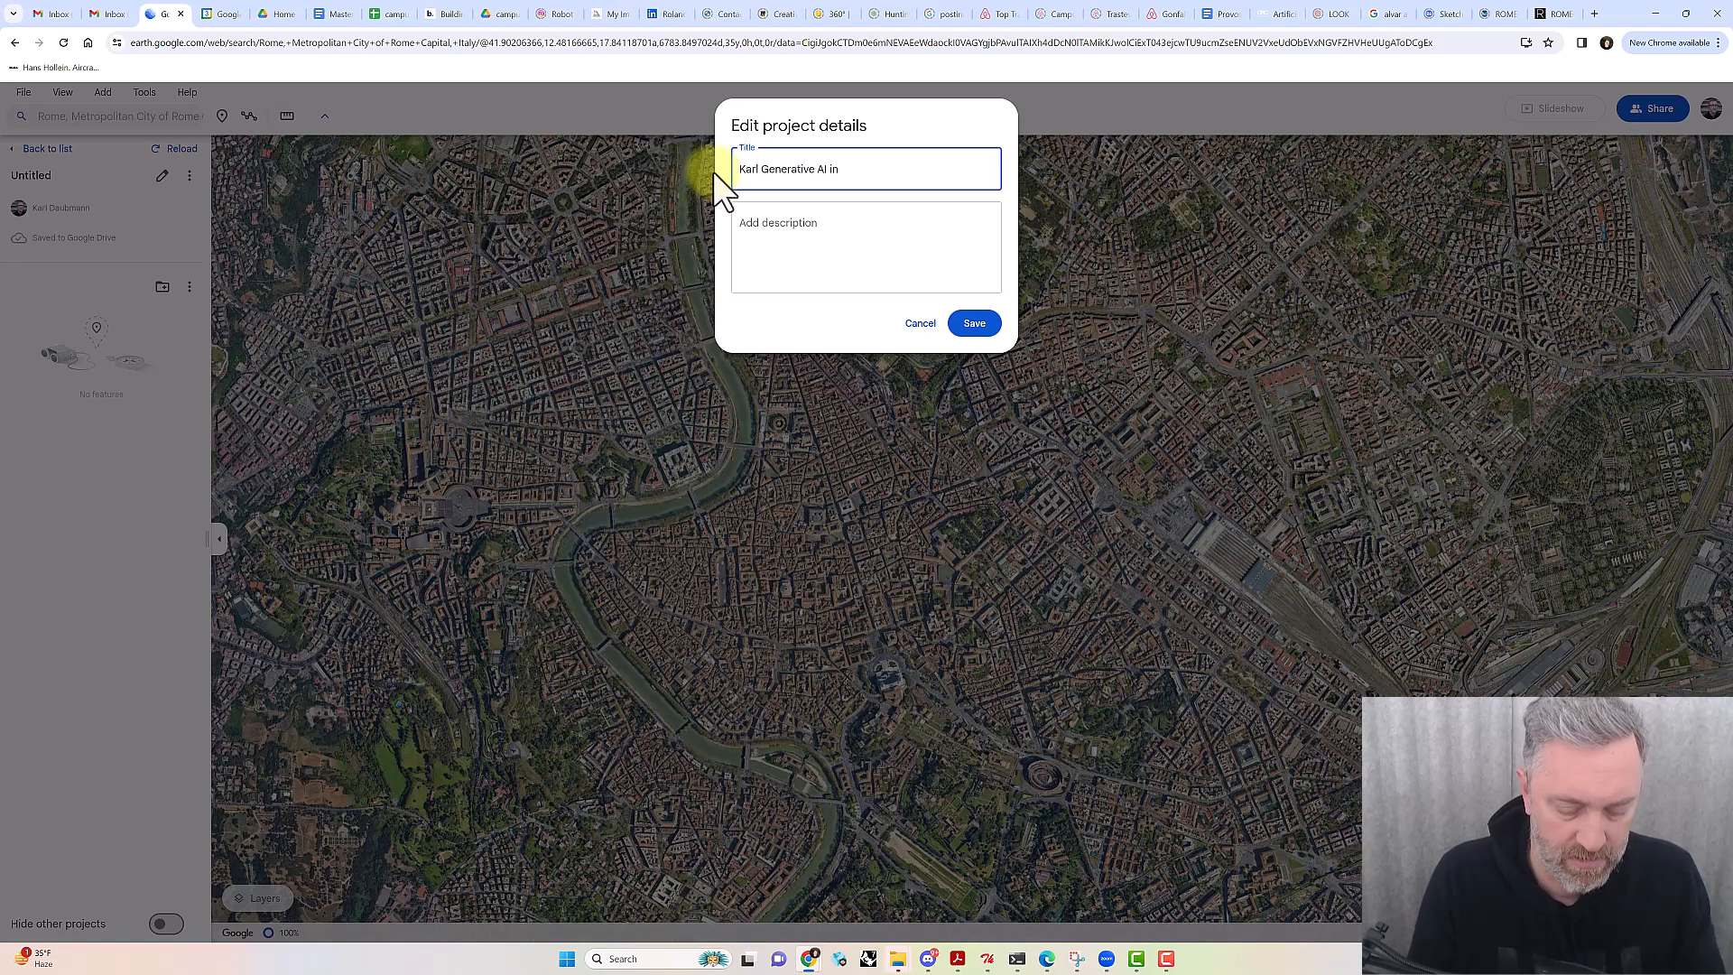
{"action": "type", "text": " Rome"}
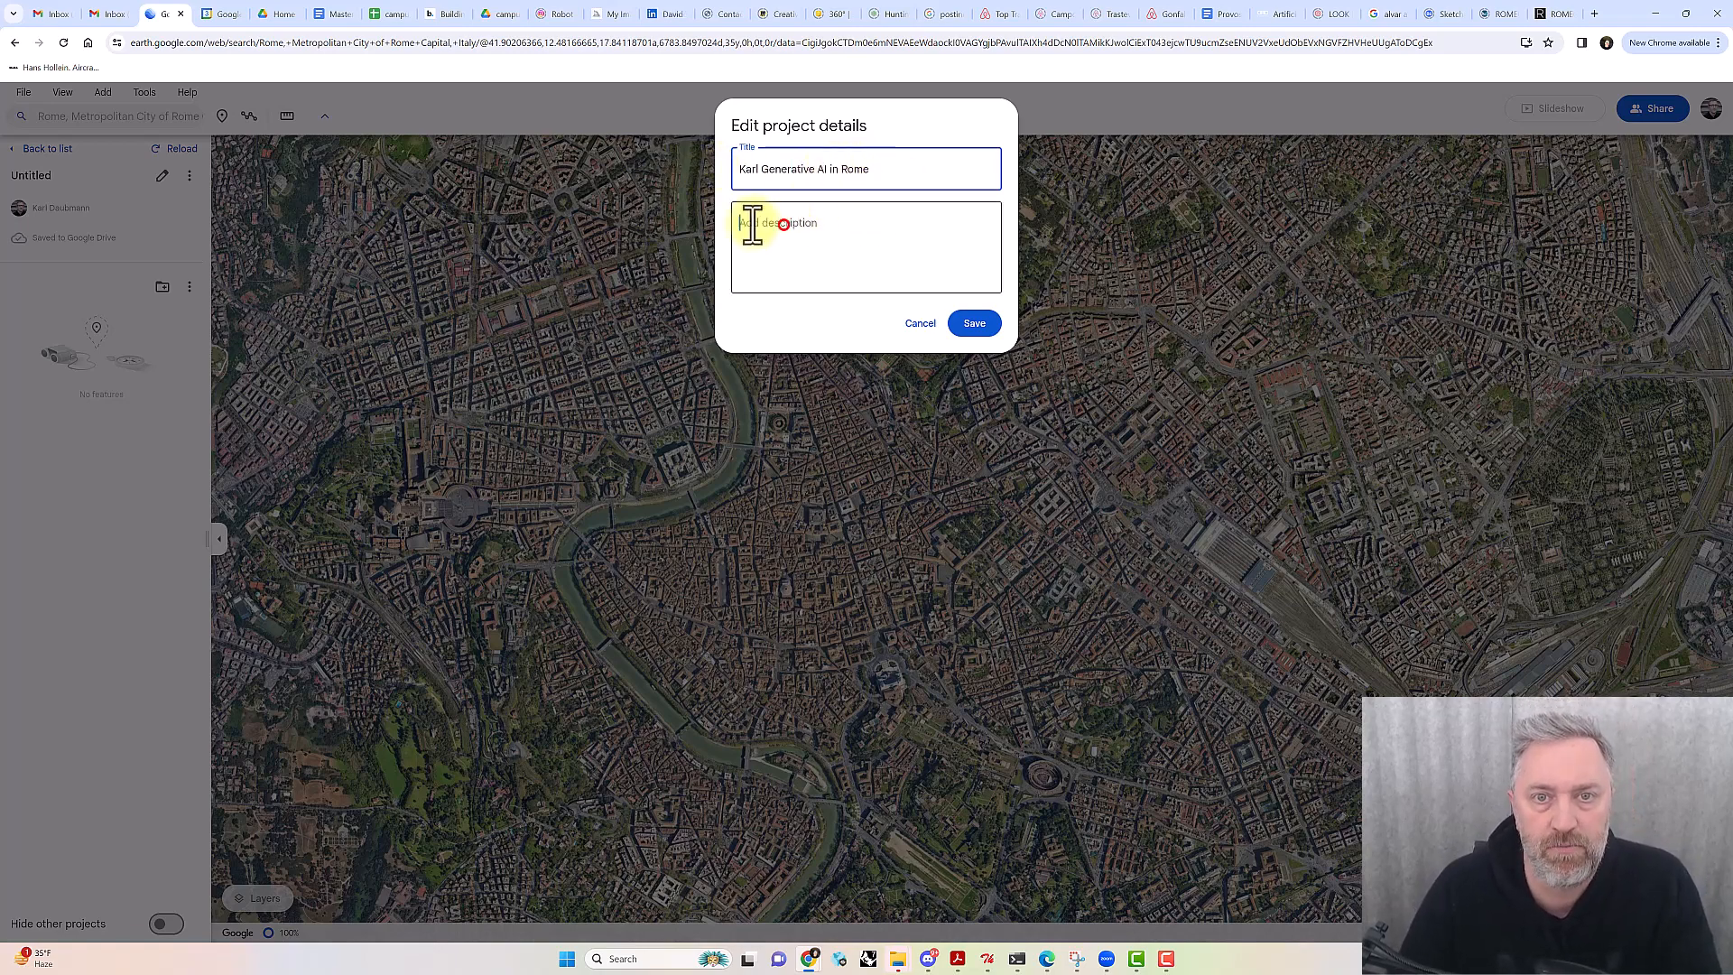
{"action": "left_click", "coordinate": [783, 229]}
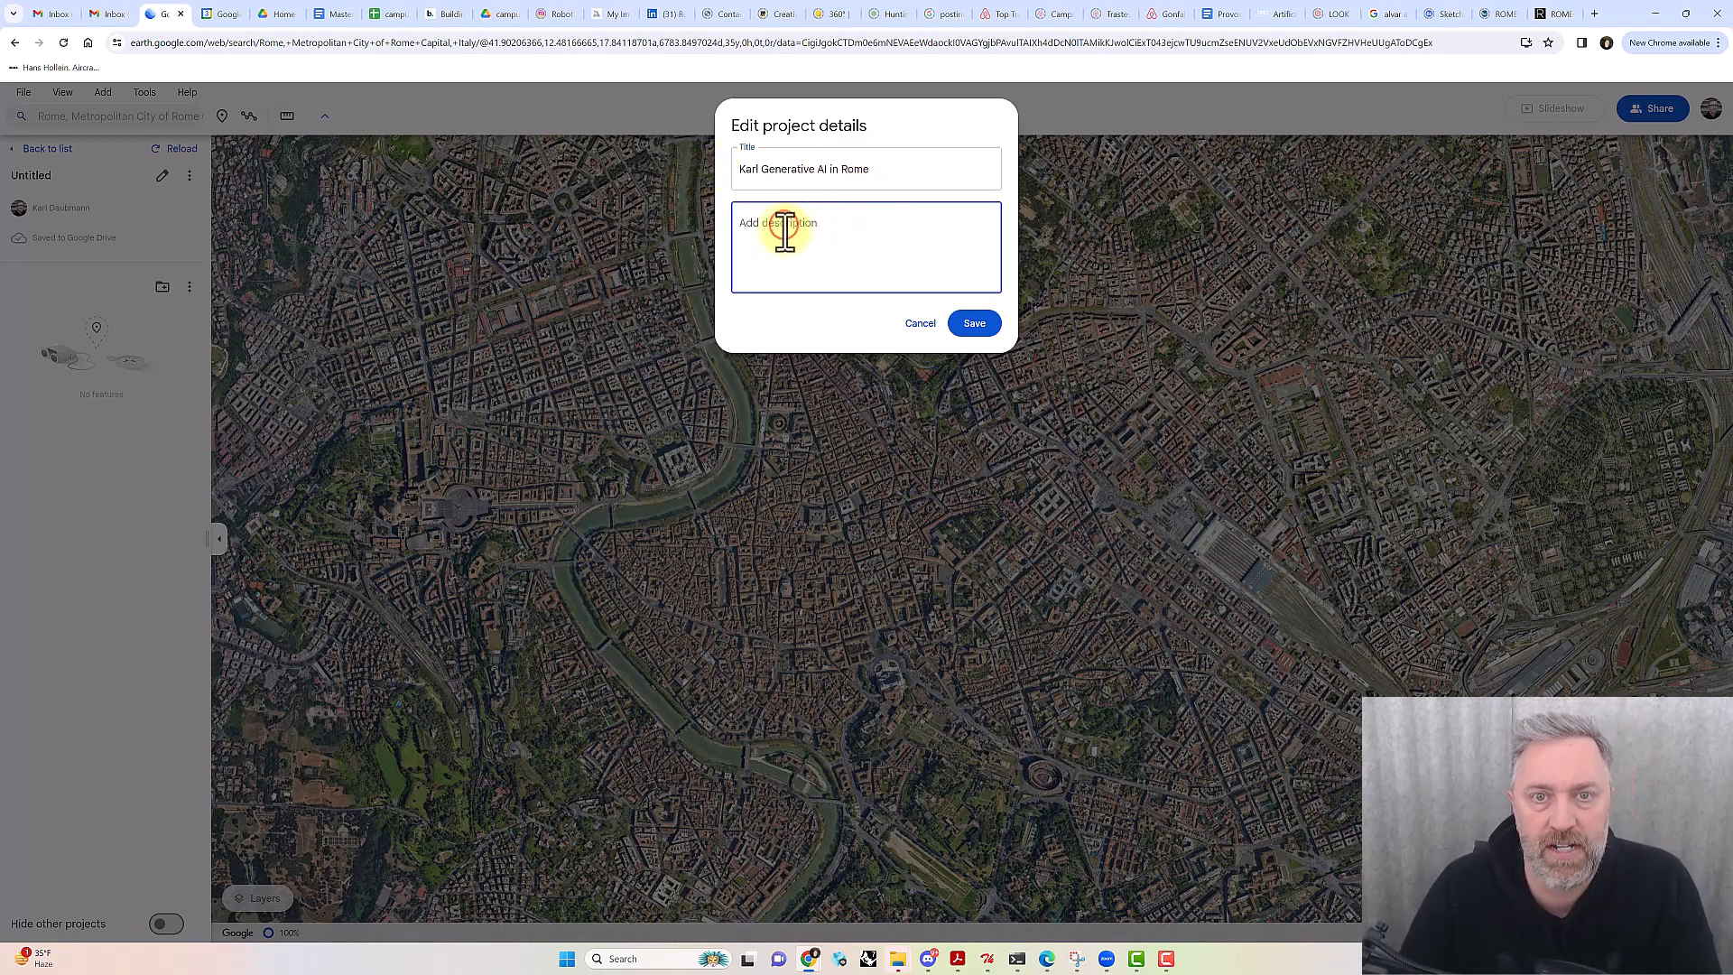
{"action": "left_click", "coordinate": [974, 324]}
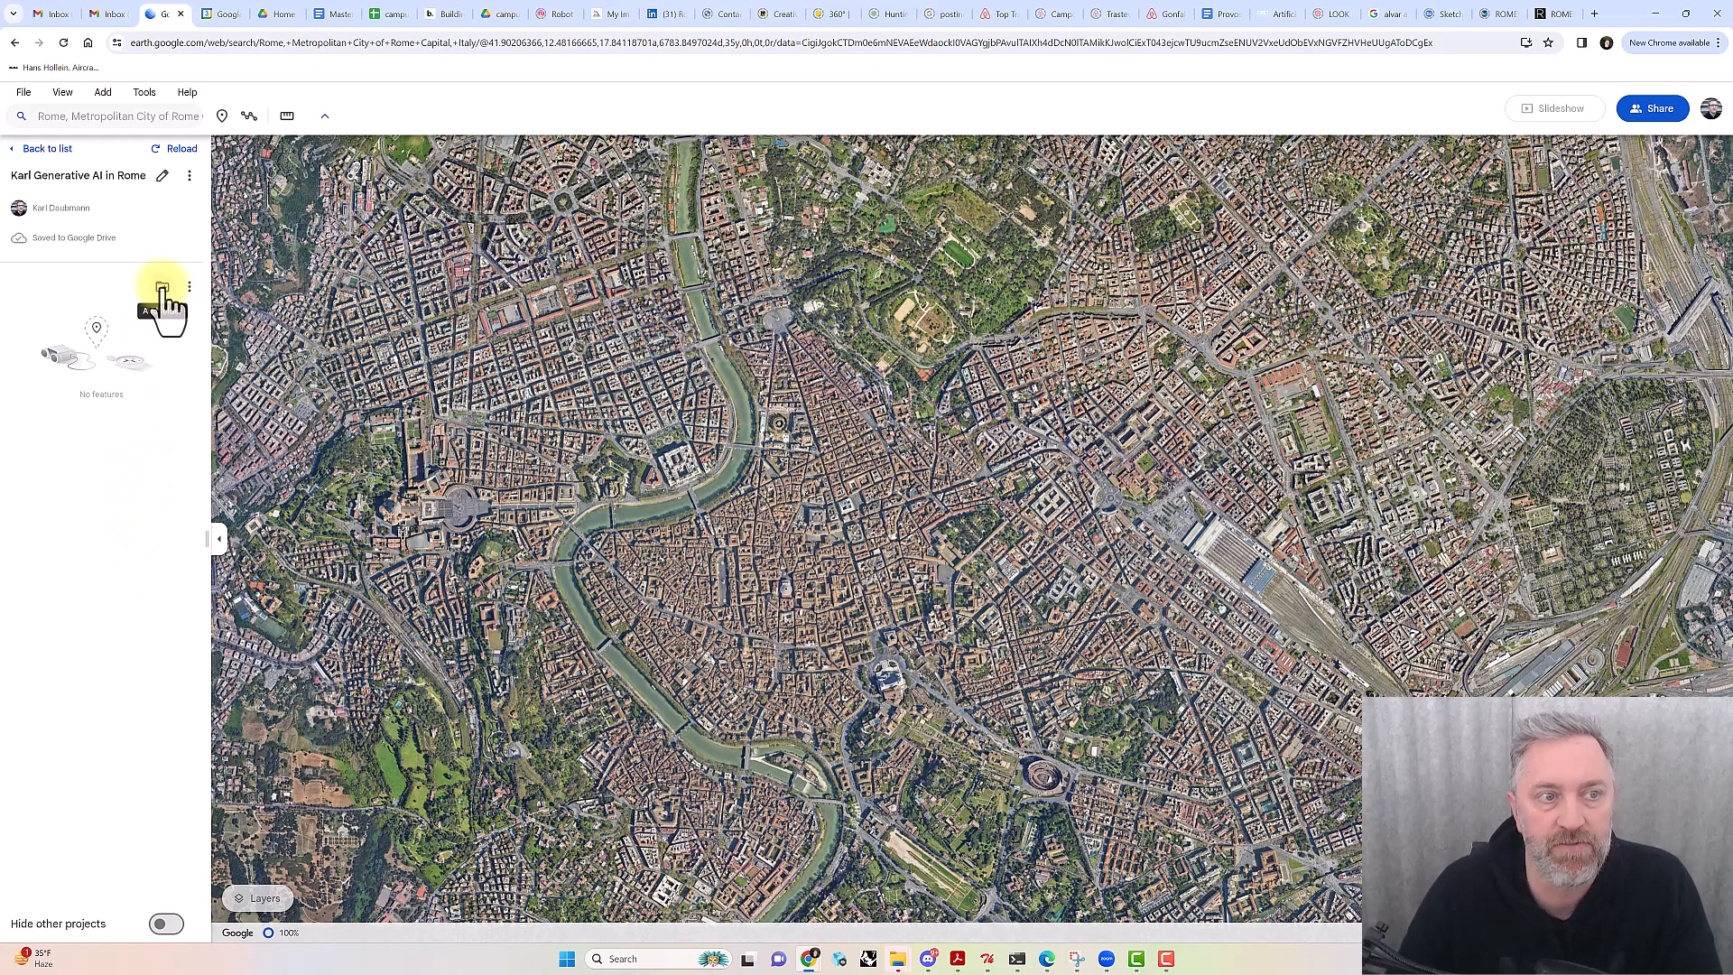
{"action": "left_click", "coordinate": [193, 287]}
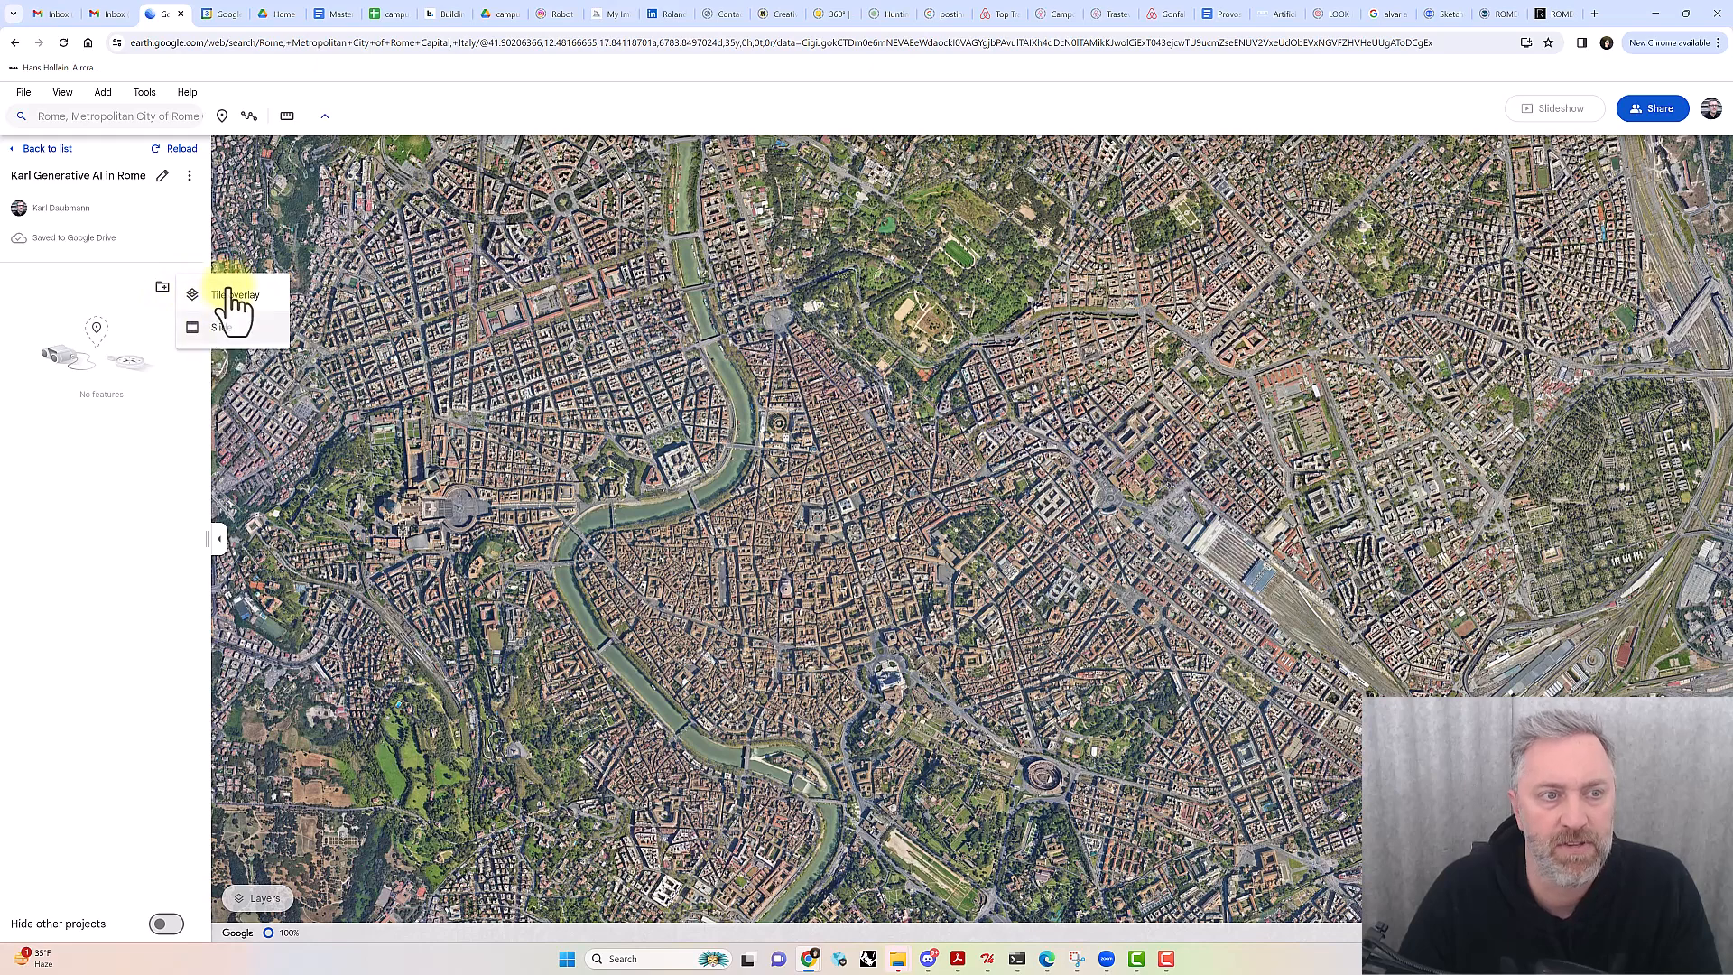
{"action": "left_click", "coordinate": [75, 277]}
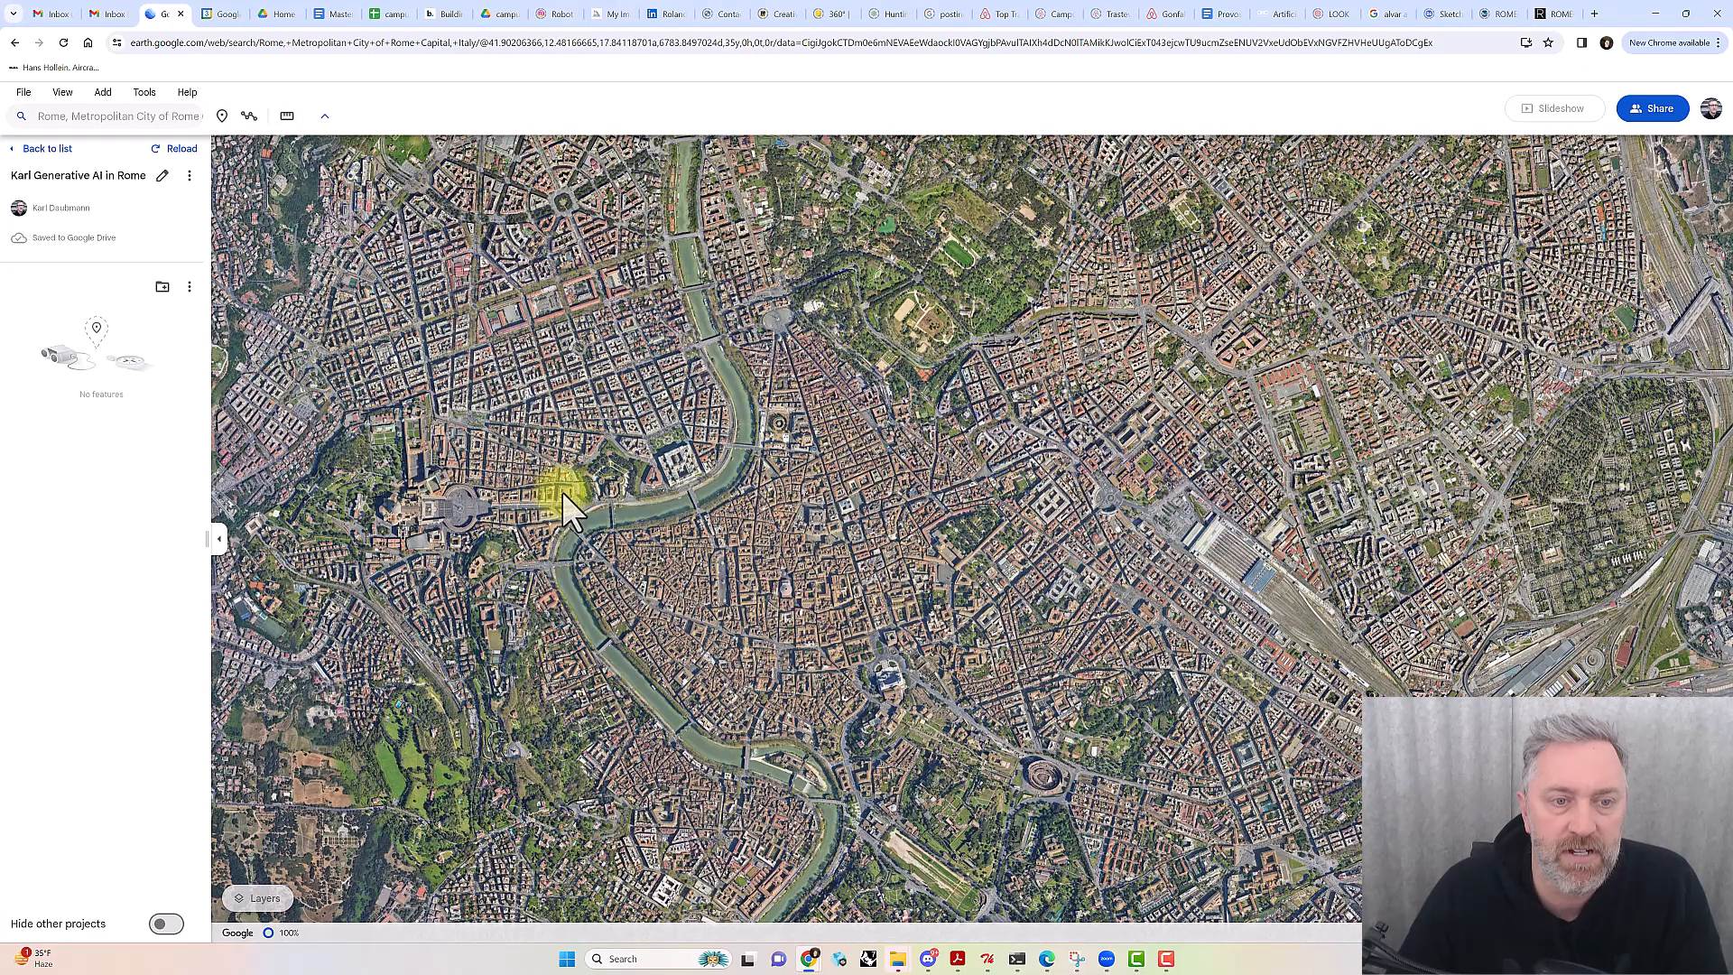
Add a placemark on the round castle north of the Tiber and name it "Castel Sant'Angelo"
{"action": "scroll", "coordinate": [567, 491], "scroll_direction": "up", "scroll_amount": 5}
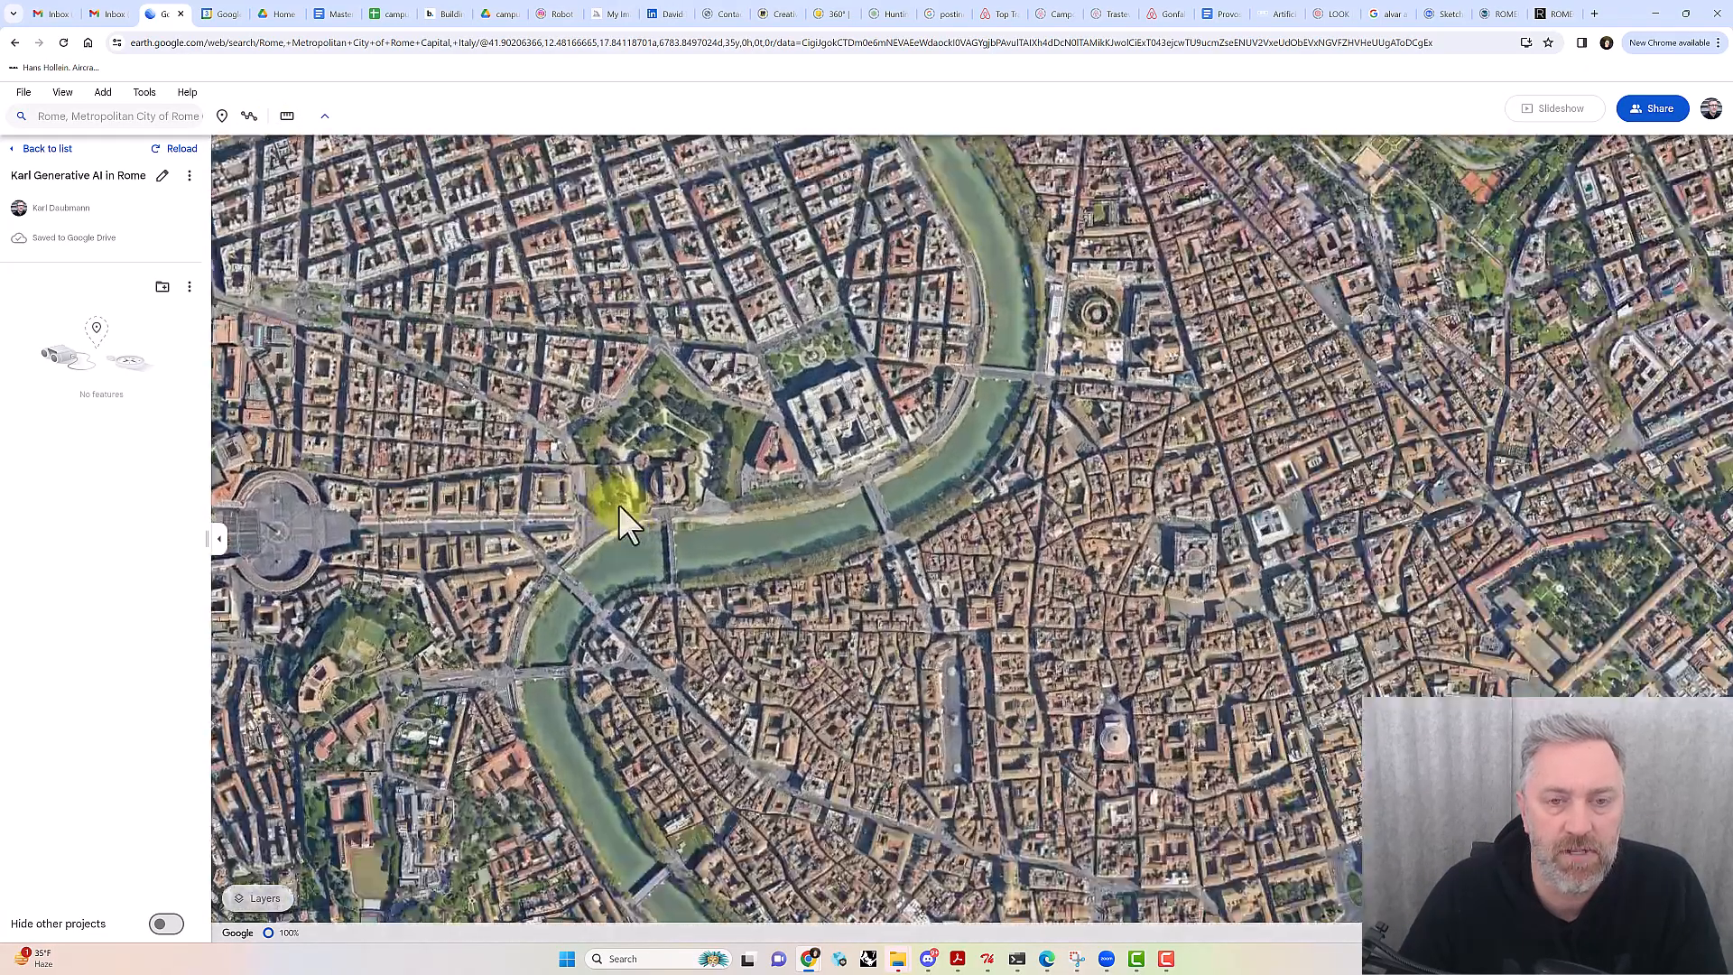
{"action": "left_click_drag", "start_coordinate": [677, 469], "coordinate": [820, 415]}
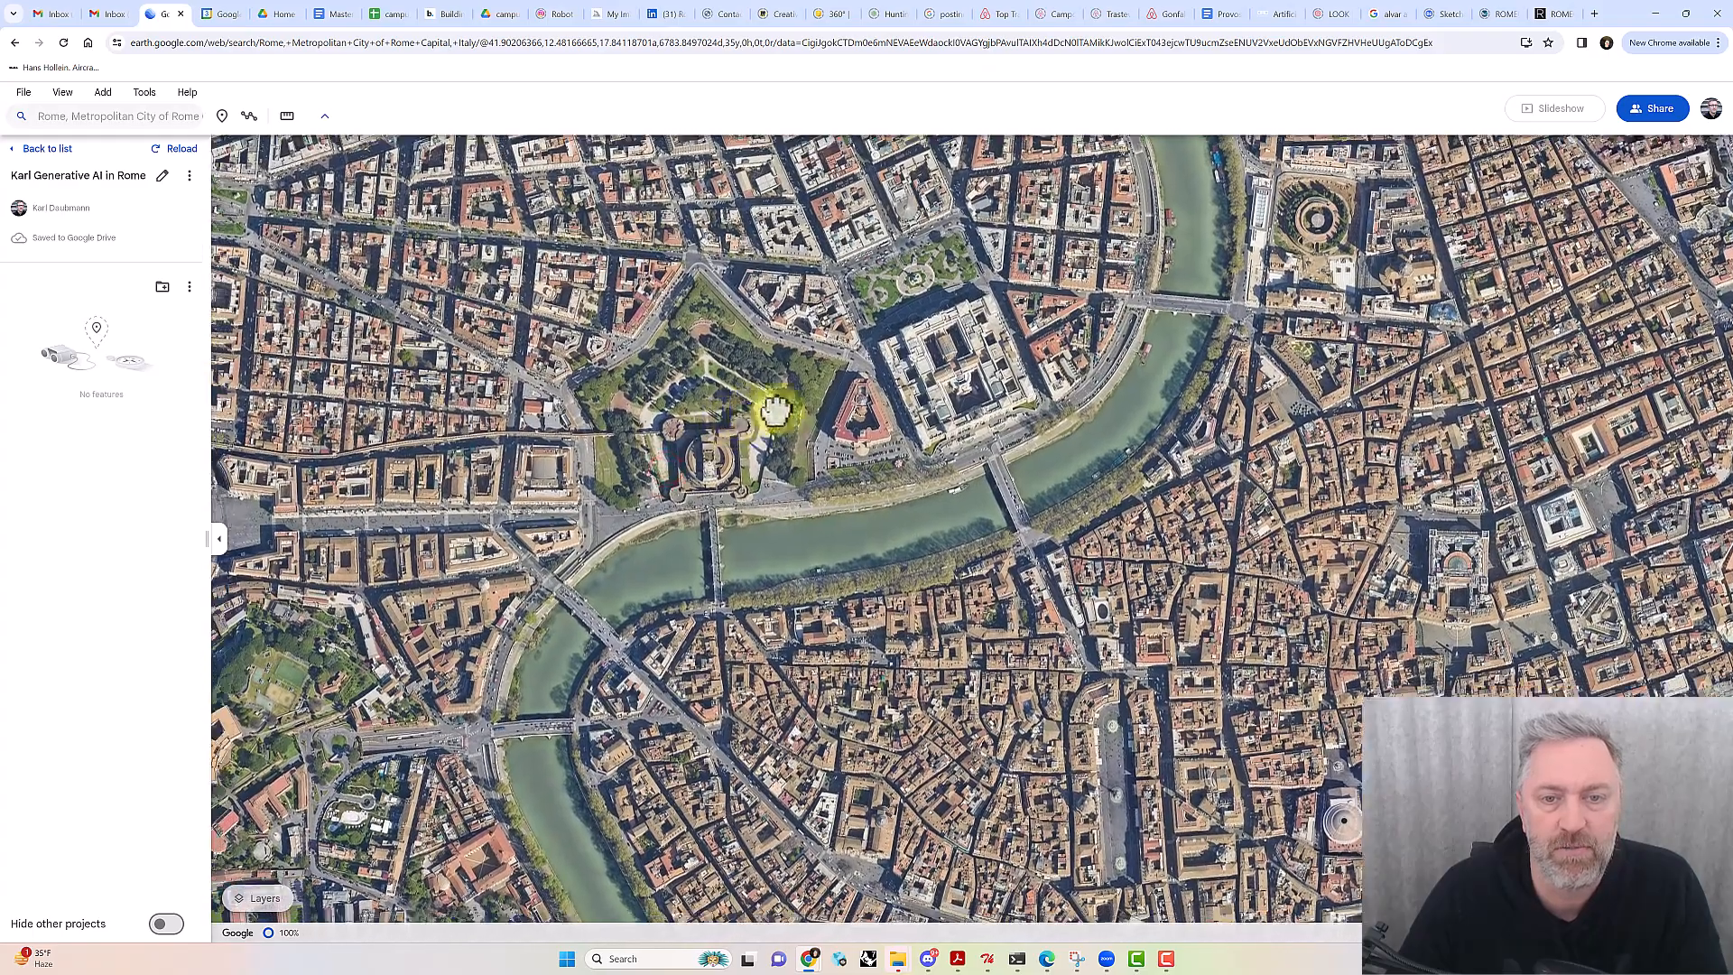
{"action": "scroll", "coordinate": [840, 405], "scroll_direction": "up", "scroll_amount": 3}
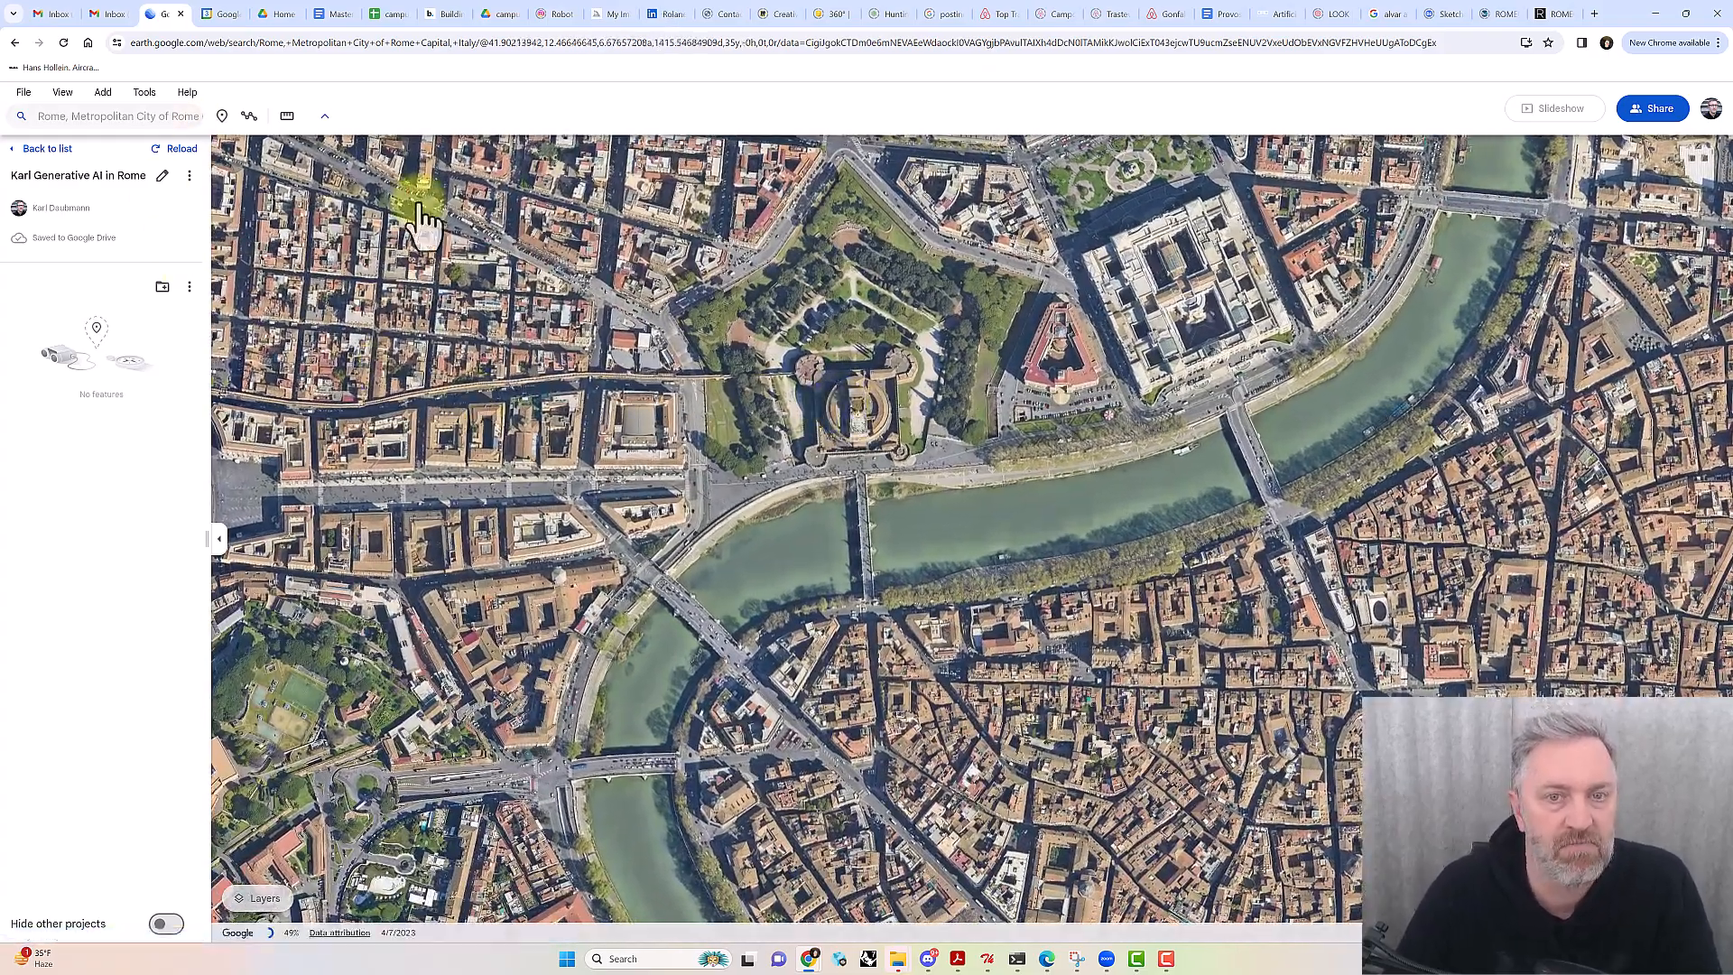
{"action": "left_click", "coordinate": [219, 116]}
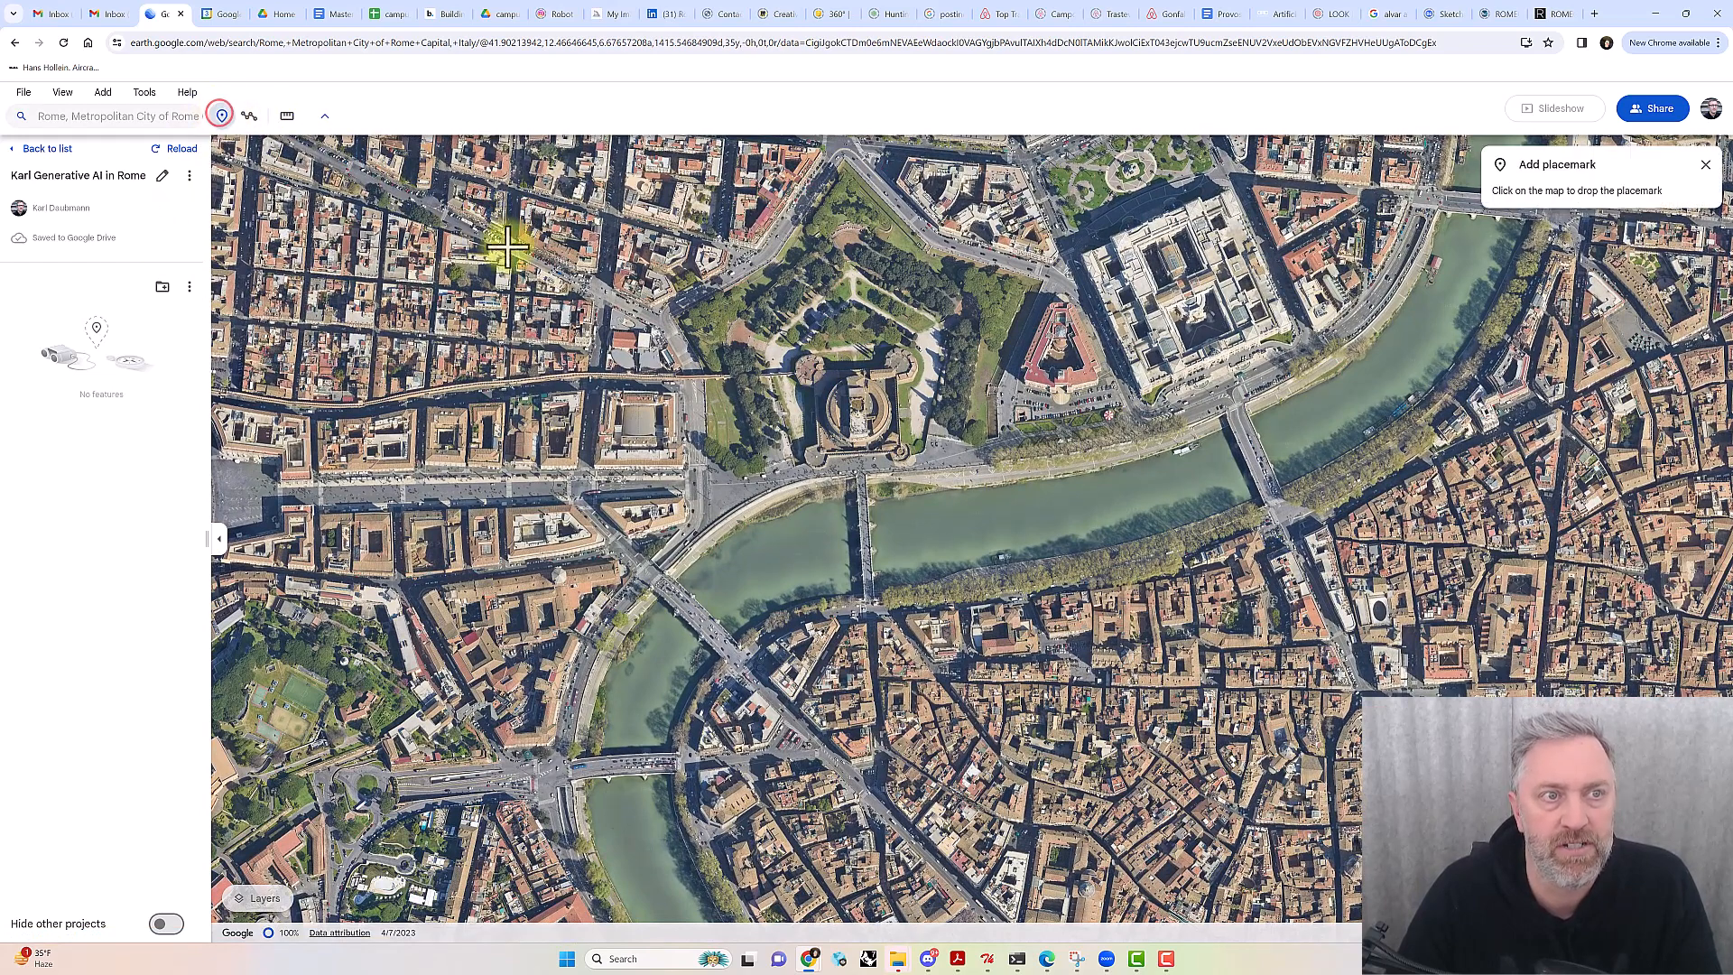
{"action": "left_click", "coordinate": [856, 413]}
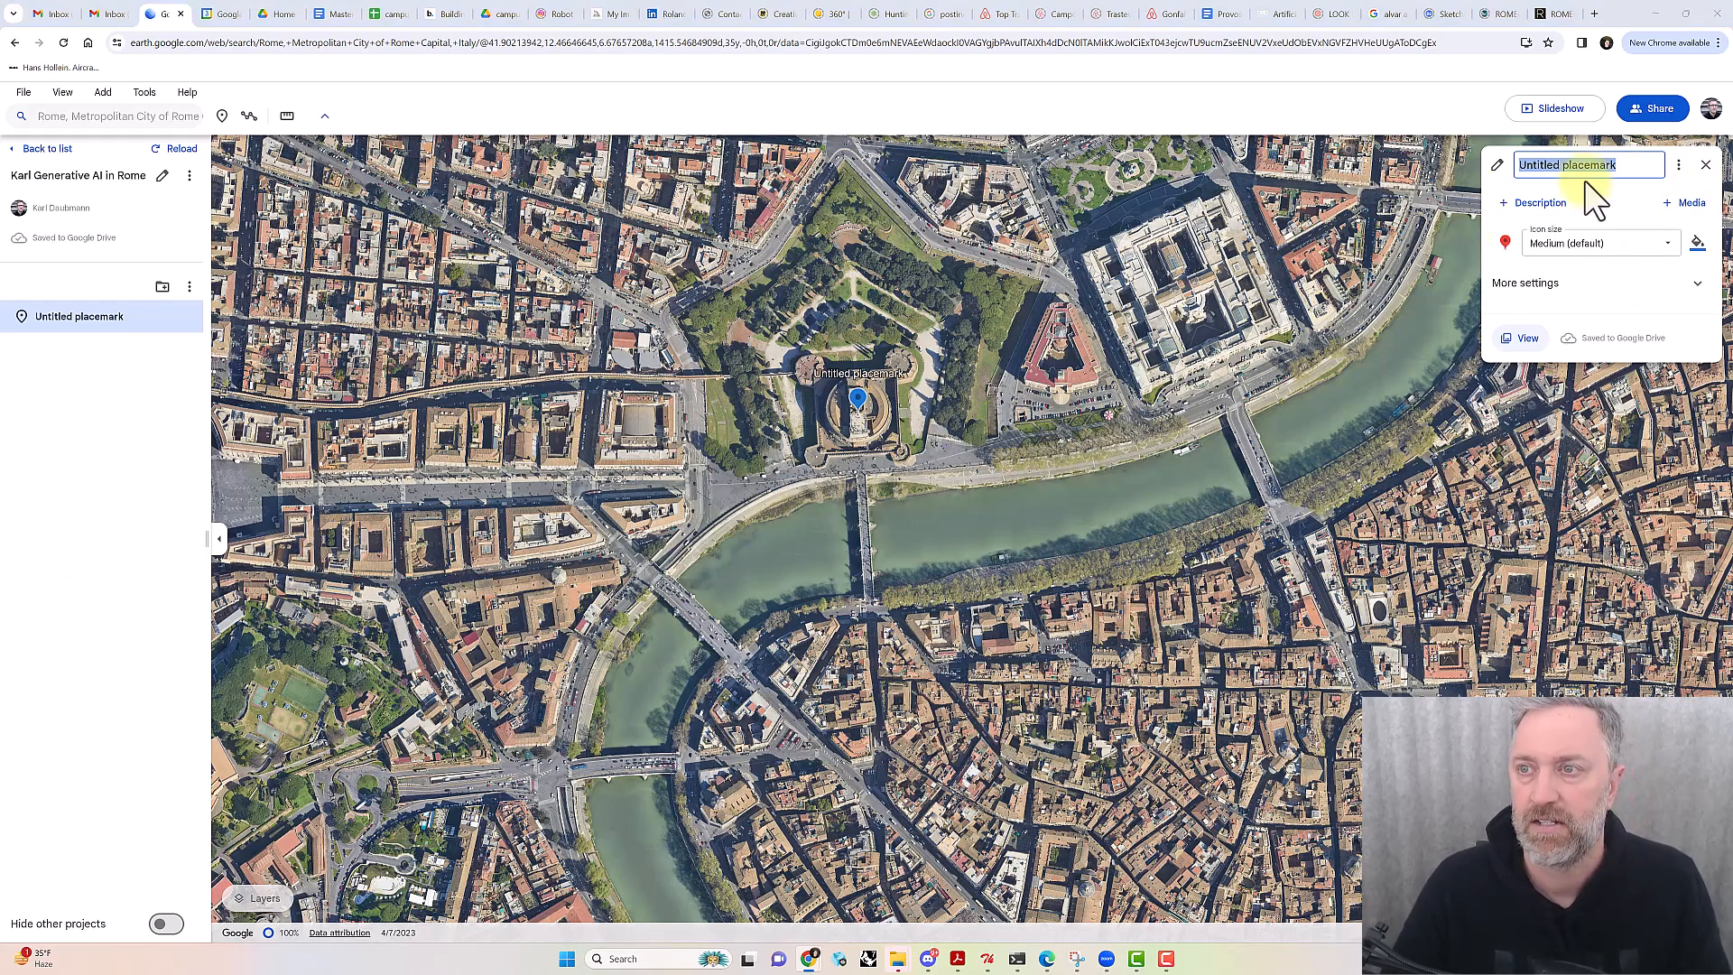
{"action": "left_click_drag", "start_coordinate": [1633, 164], "coordinate": [1512, 181]}
{"action": "type", "text": "Castel Sant'Angelo"}
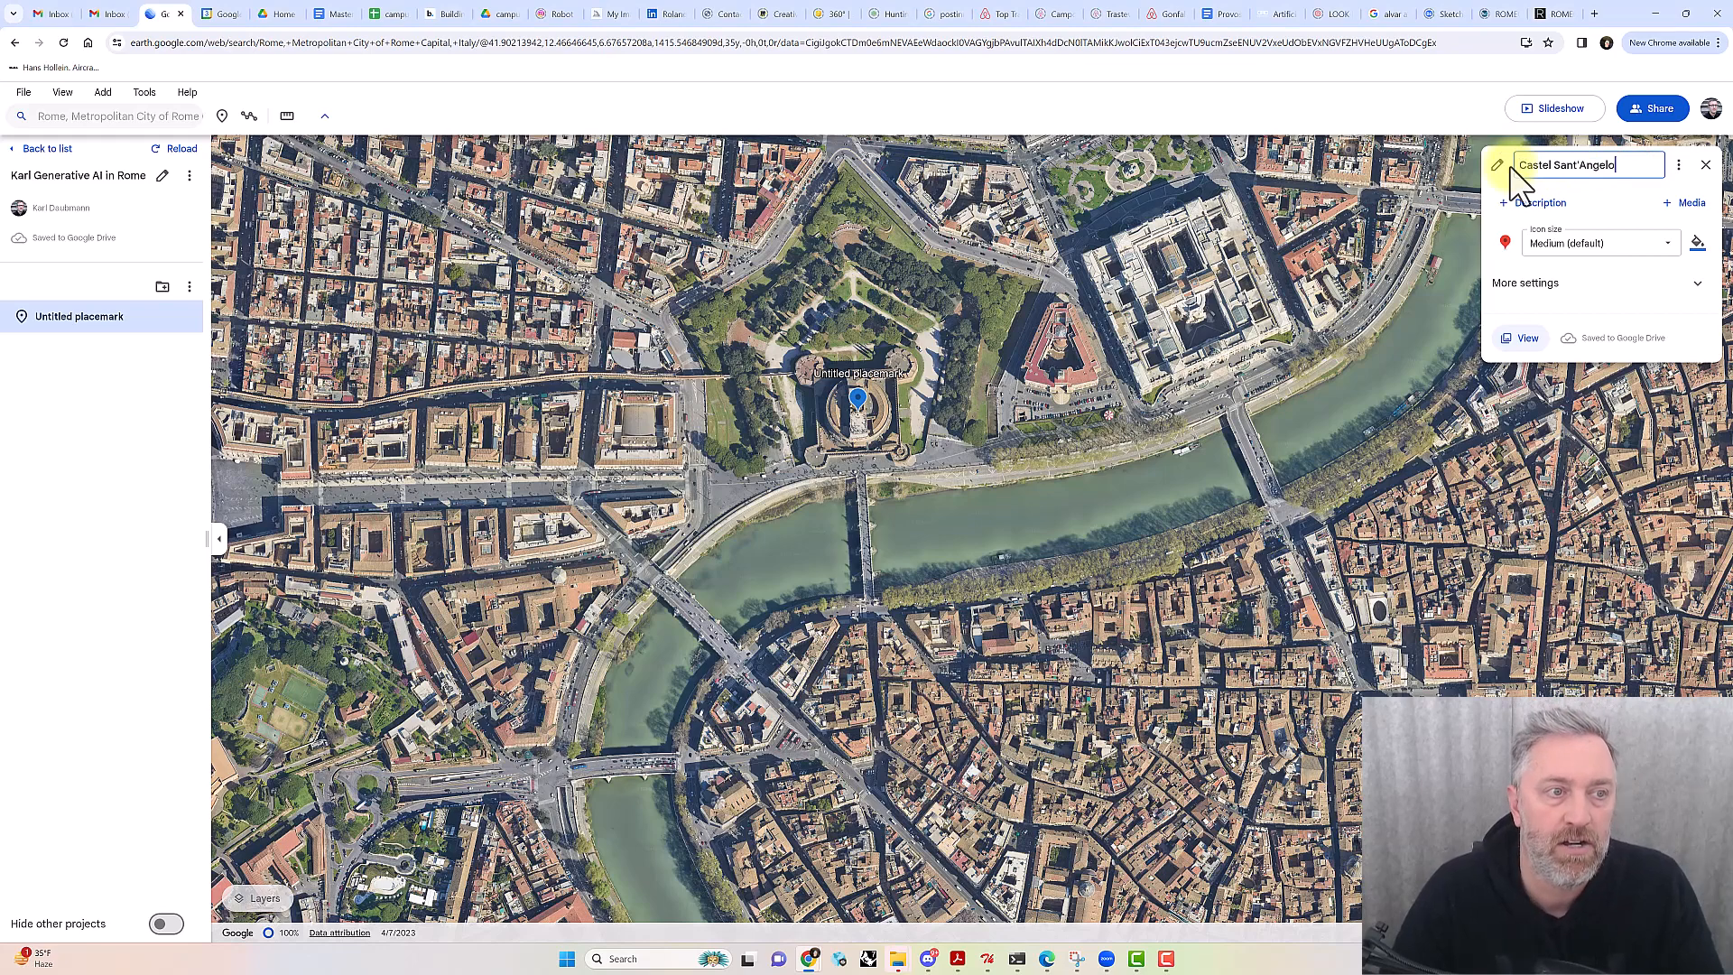
{"action": "key", "text": "Return"}
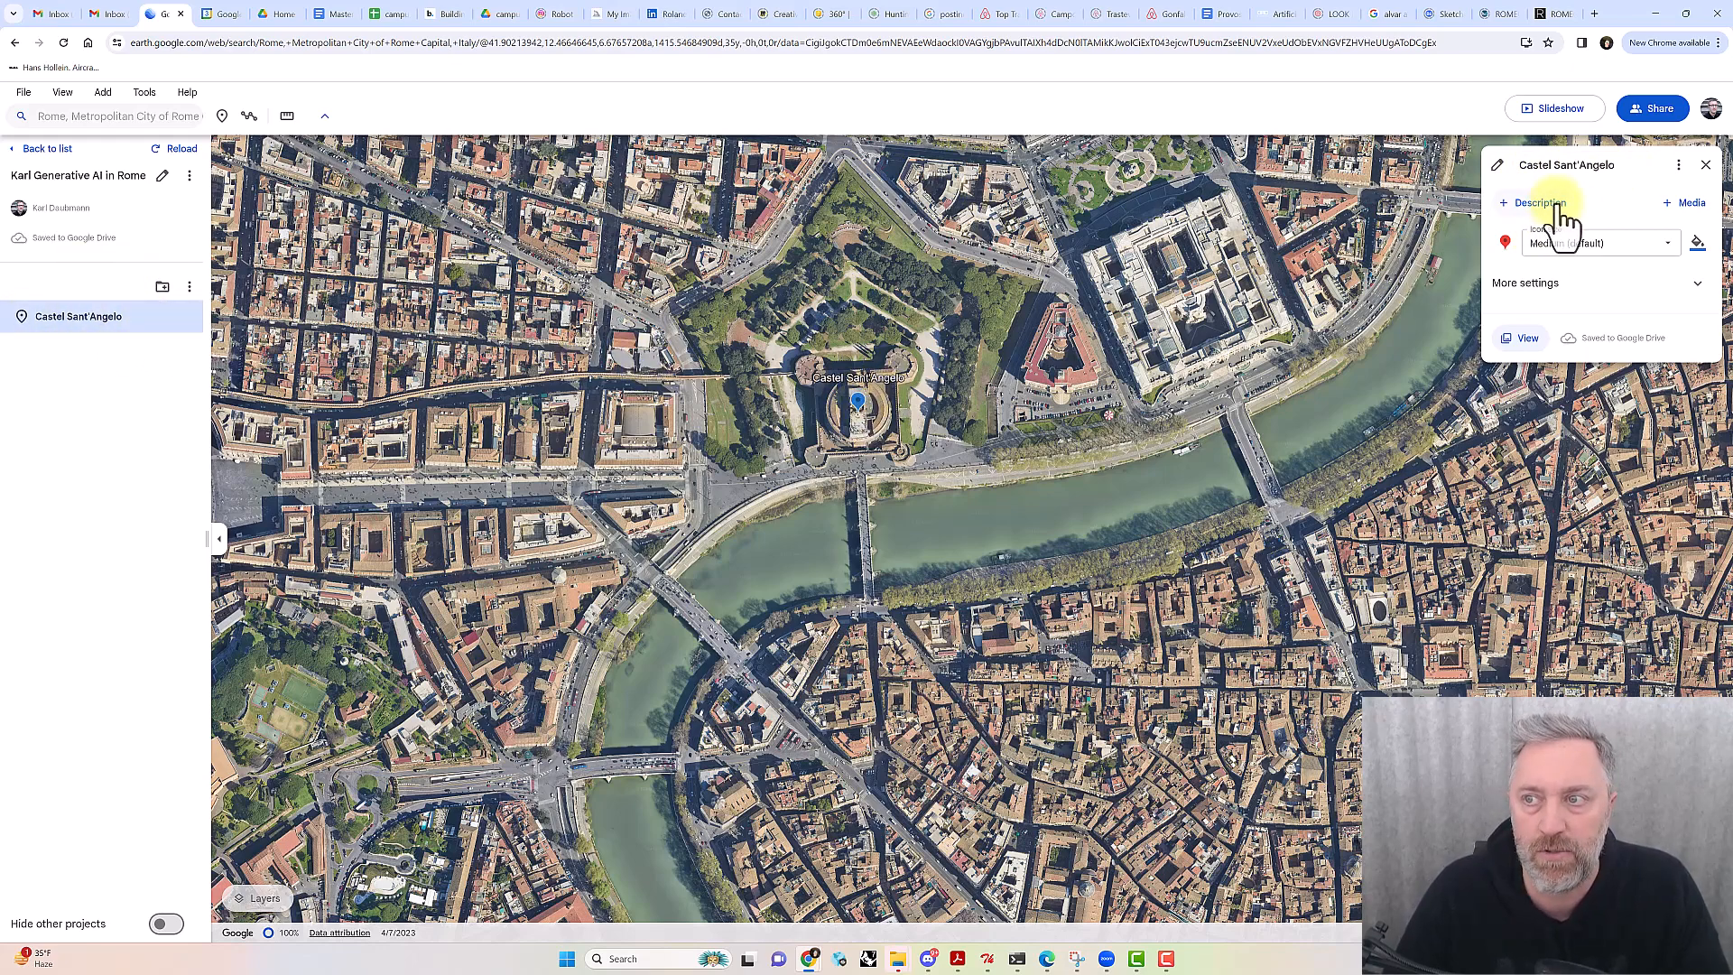
Expand the placemark's additional settings and upload the Downloads image of the round castle beside the arched bridge to it
{"action": "left_click", "coordinate": [1531, 287]}
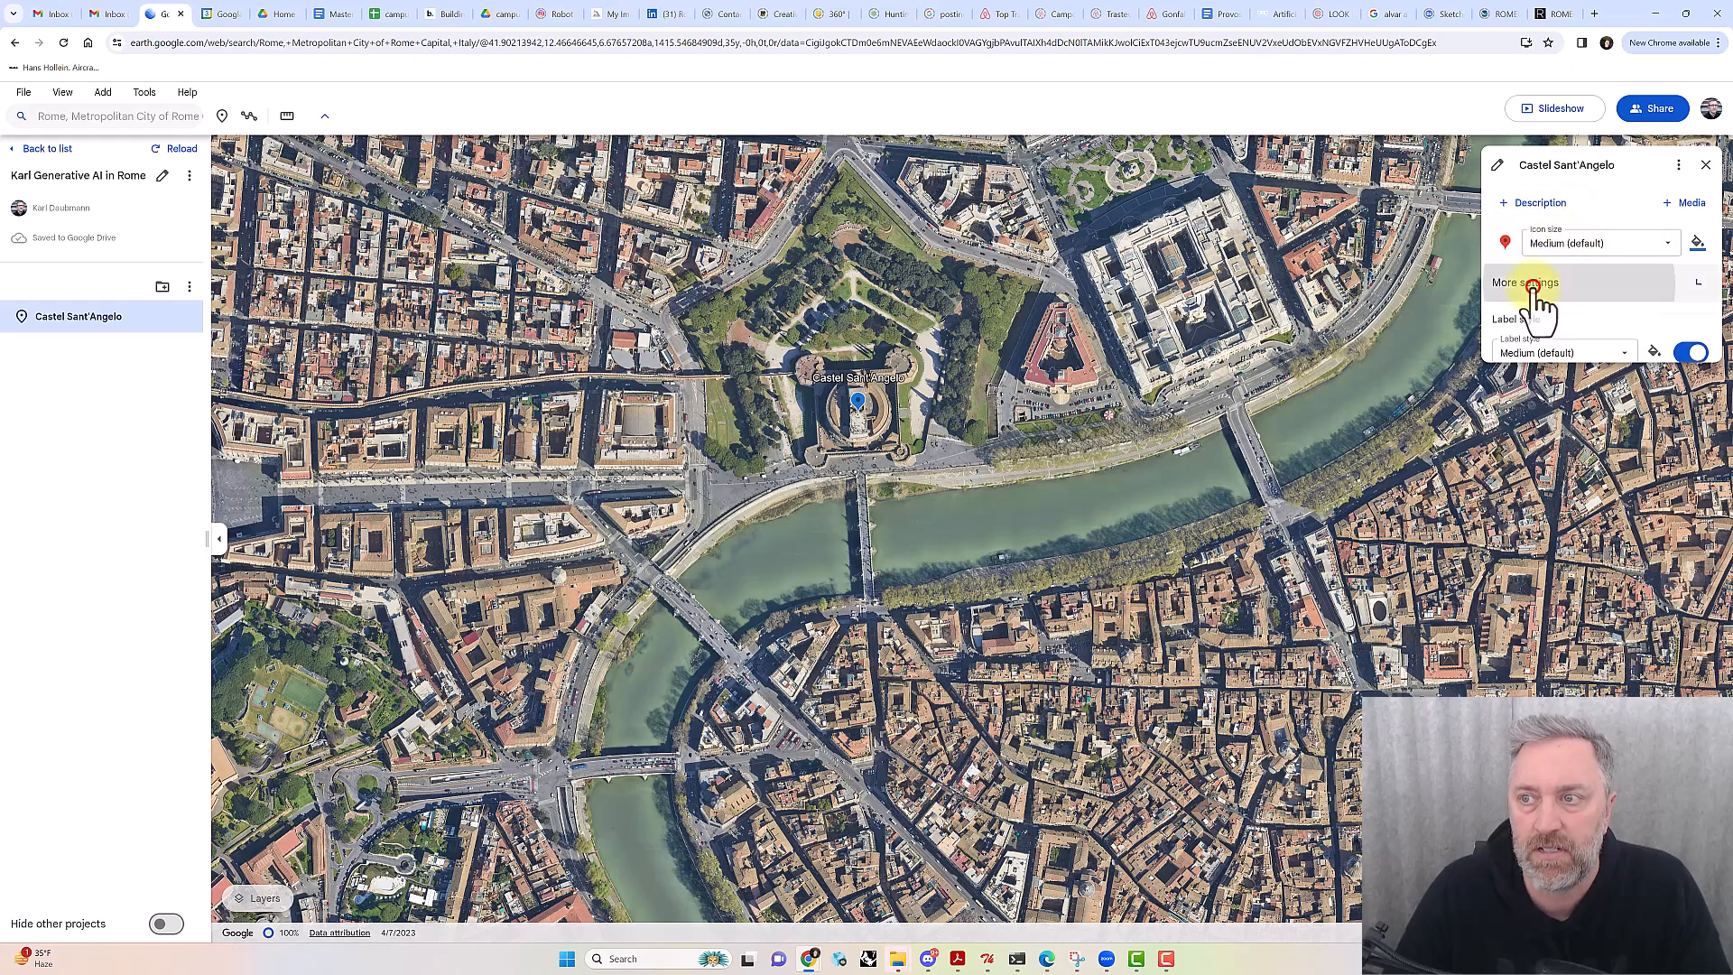
{"action": "left_click", "coordinate": [1695, 204]}
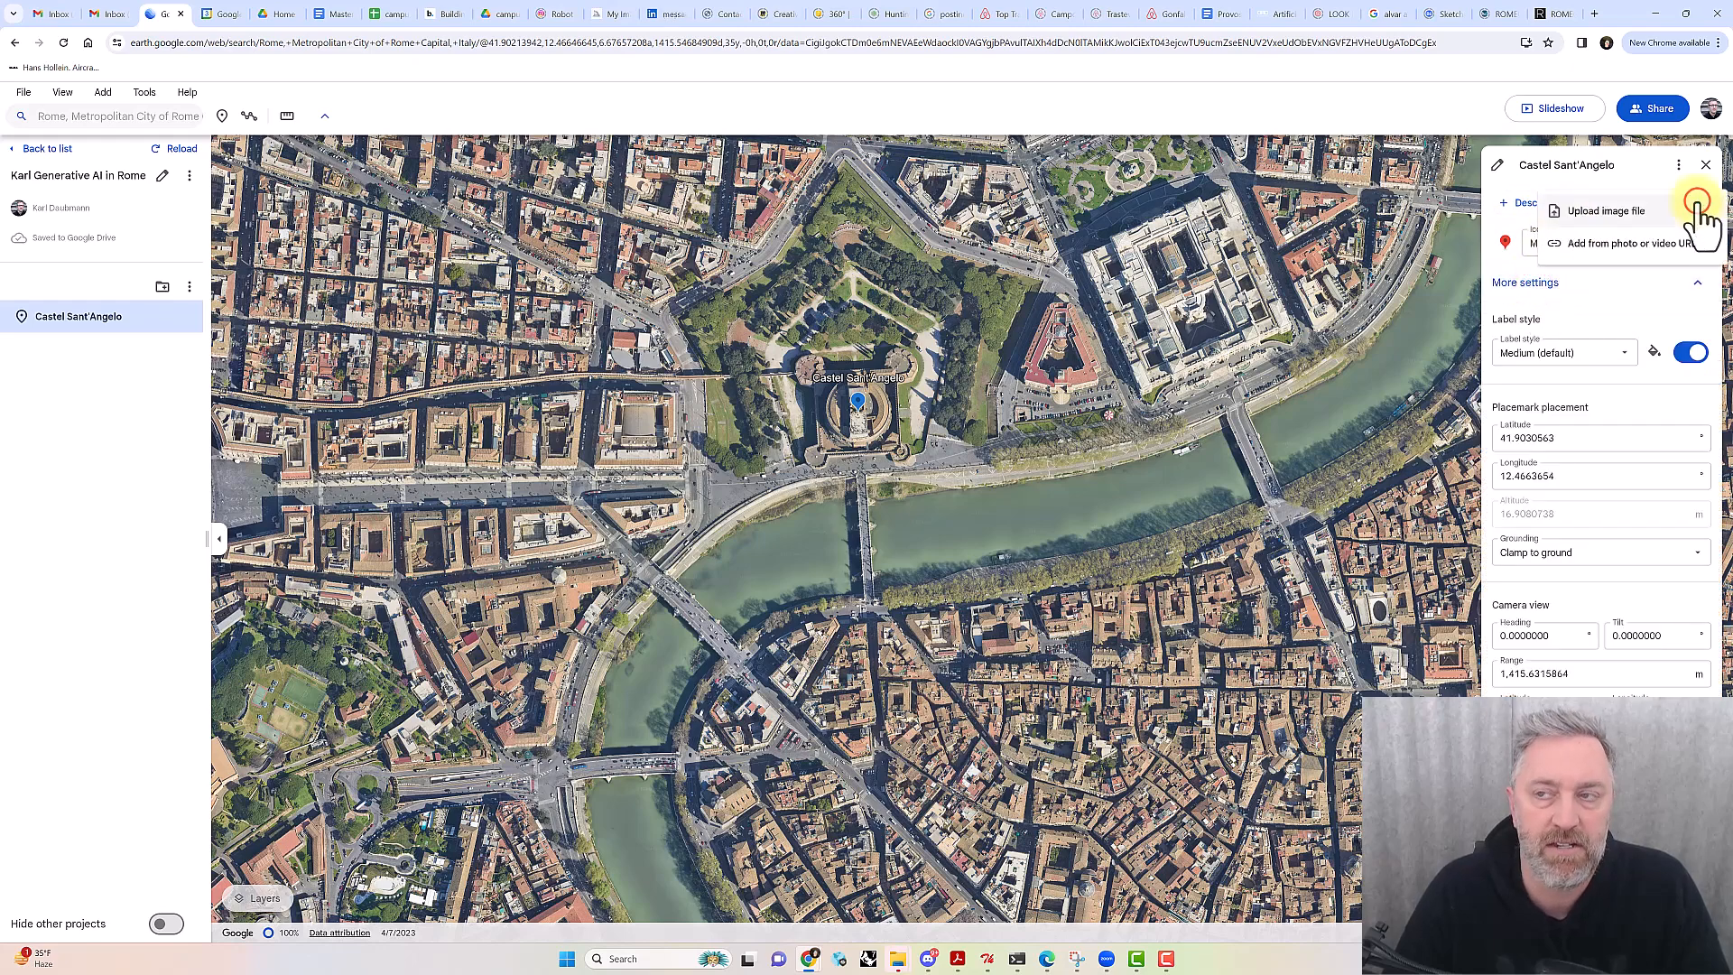
{"action": "left_click", "coordinate": [1602, 213]}
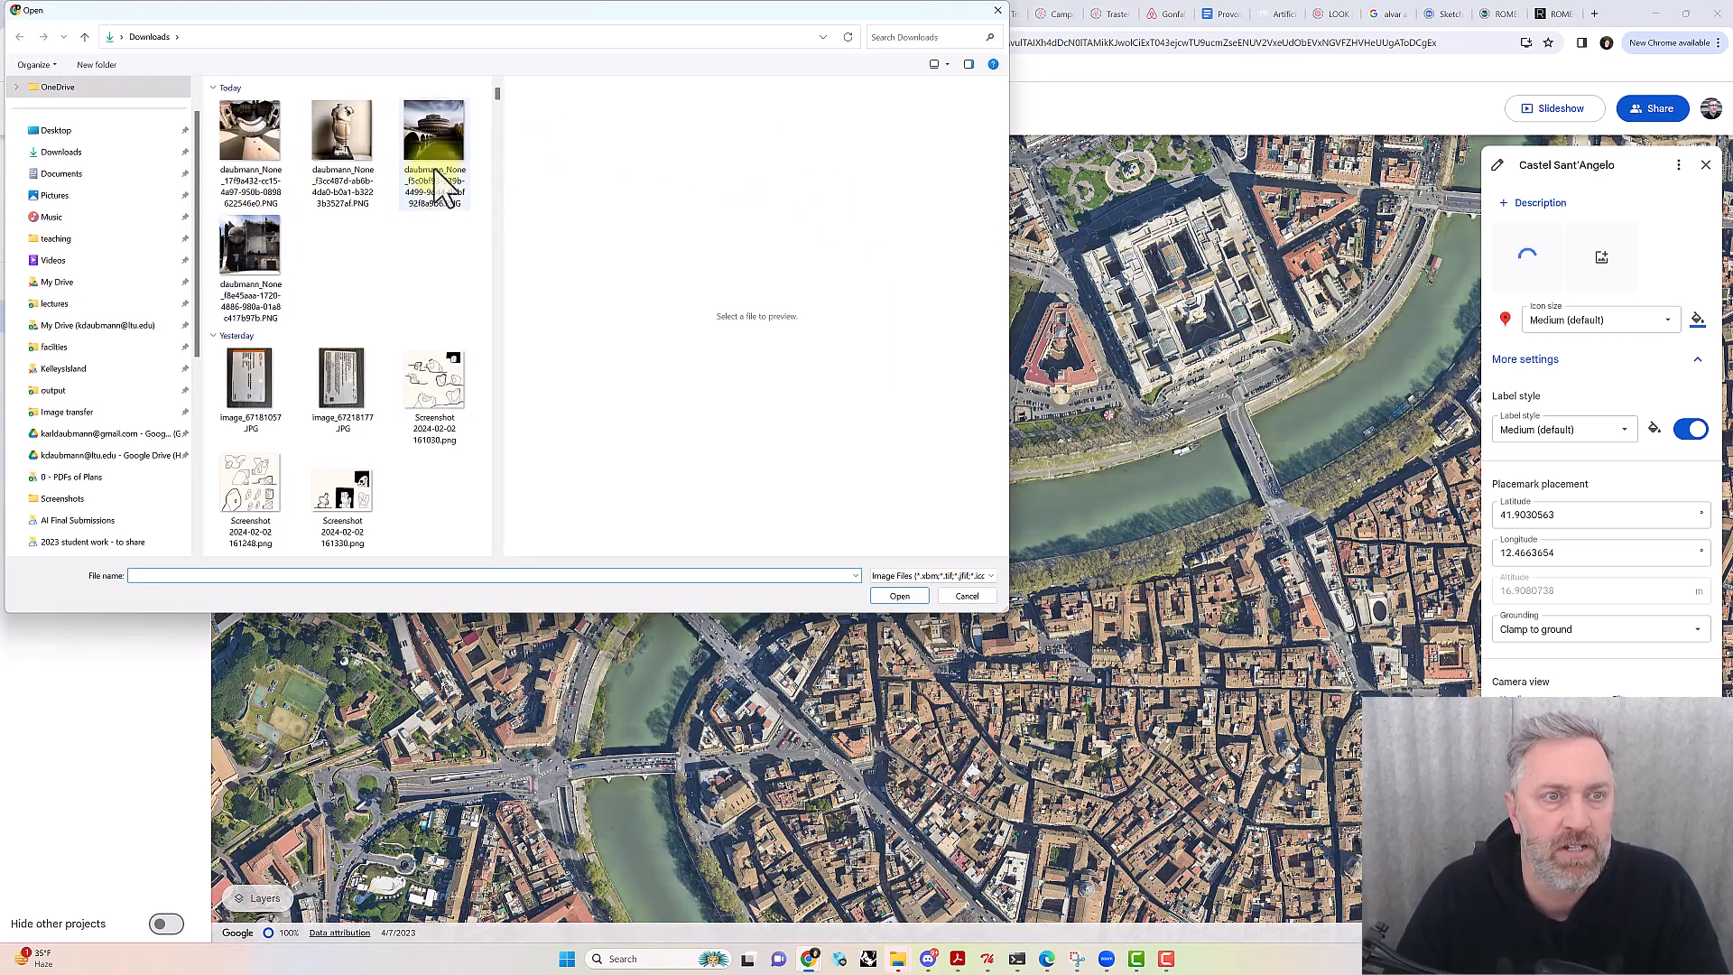
{"action": "left_click", "coordinate": [433, 126]}
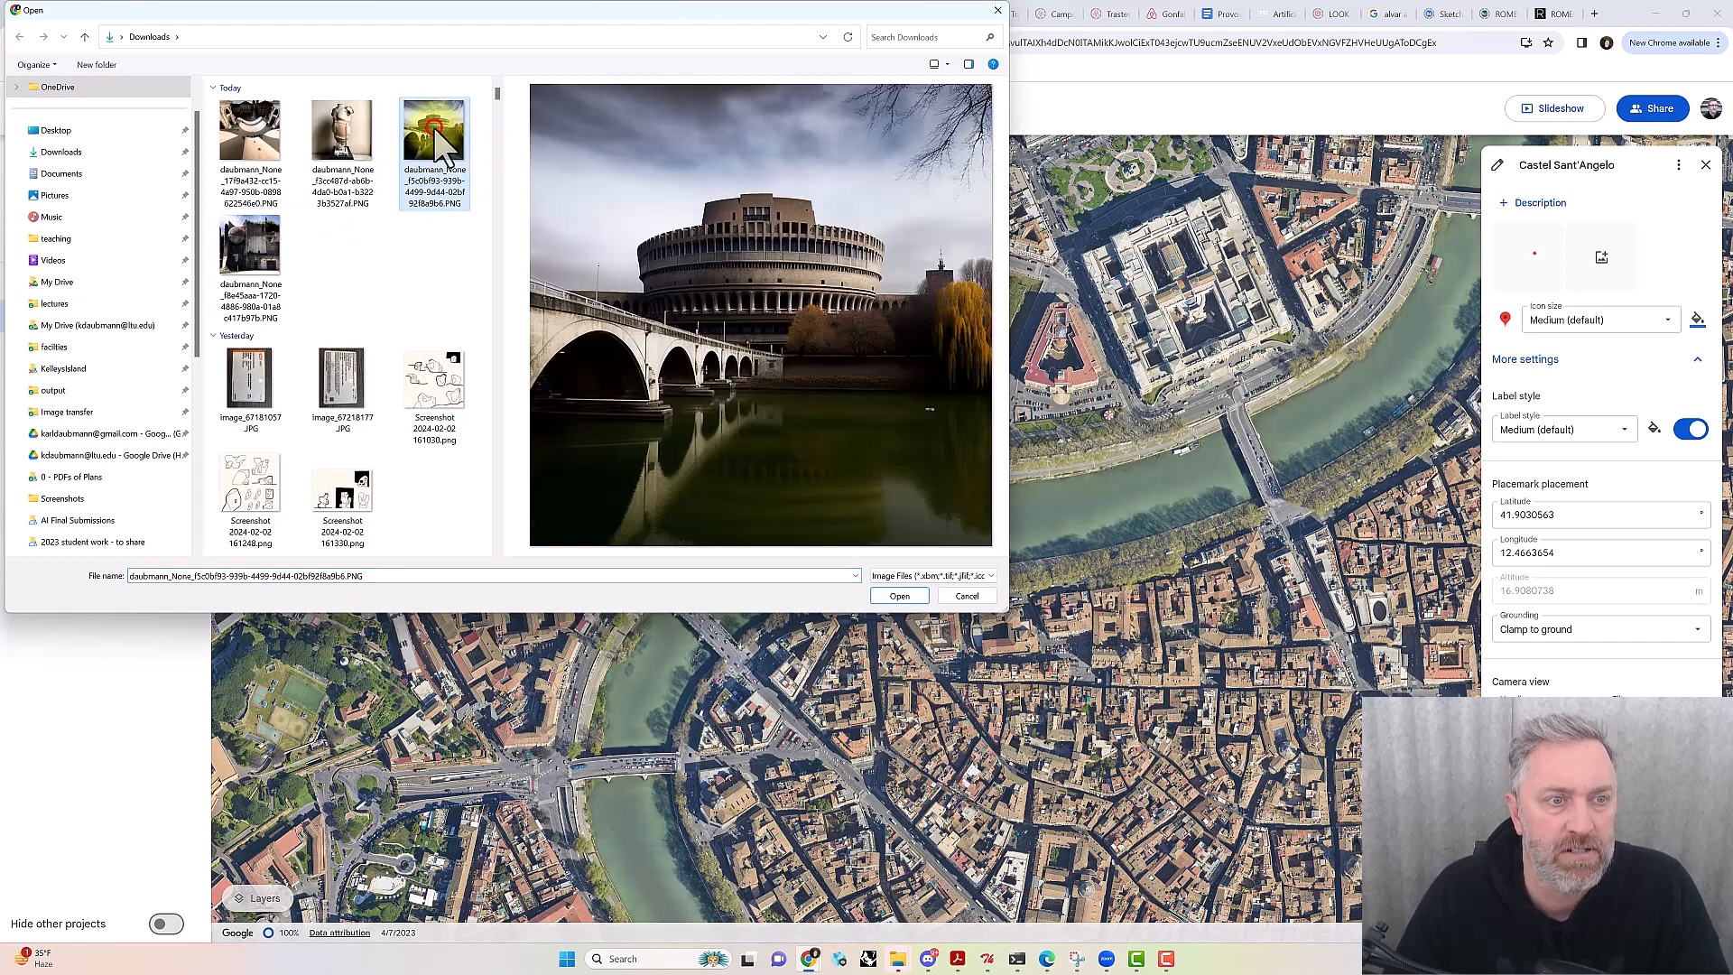
{"action": "left_click", "coordinate": [896, 595]}
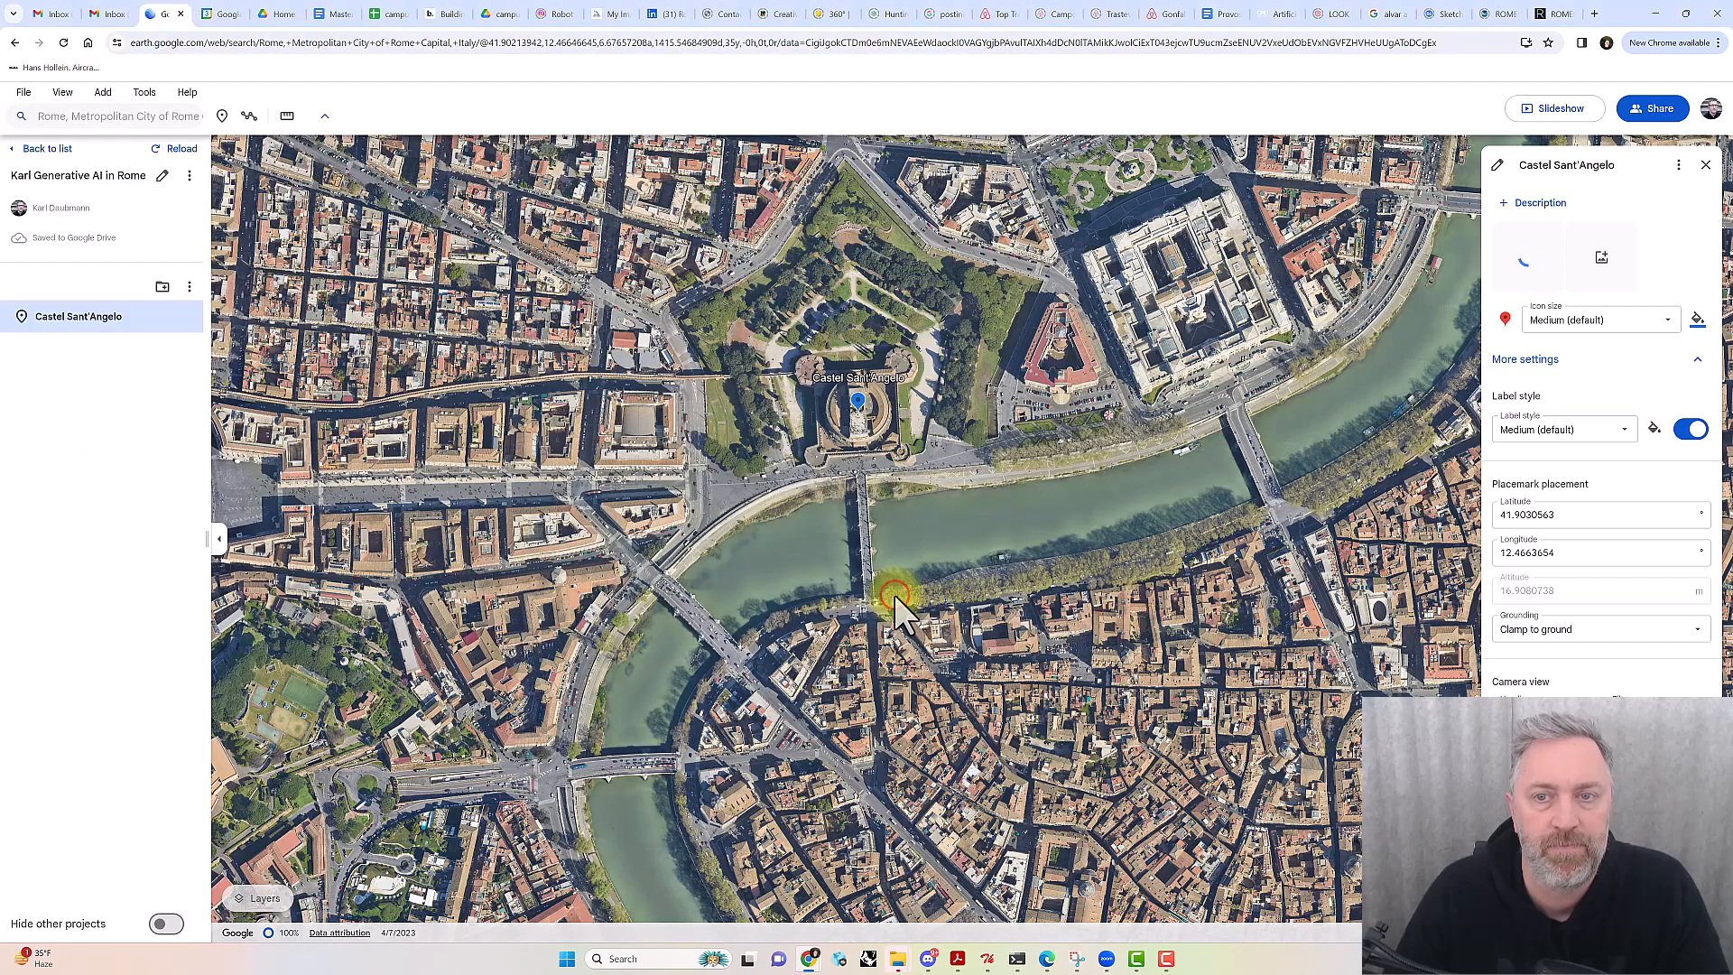
Add the placemark description "The Pope offered Nervi an opportunity to carry out a masterplan for the castle."
{"action": "left_click", "coordinate": [1527, 204]}
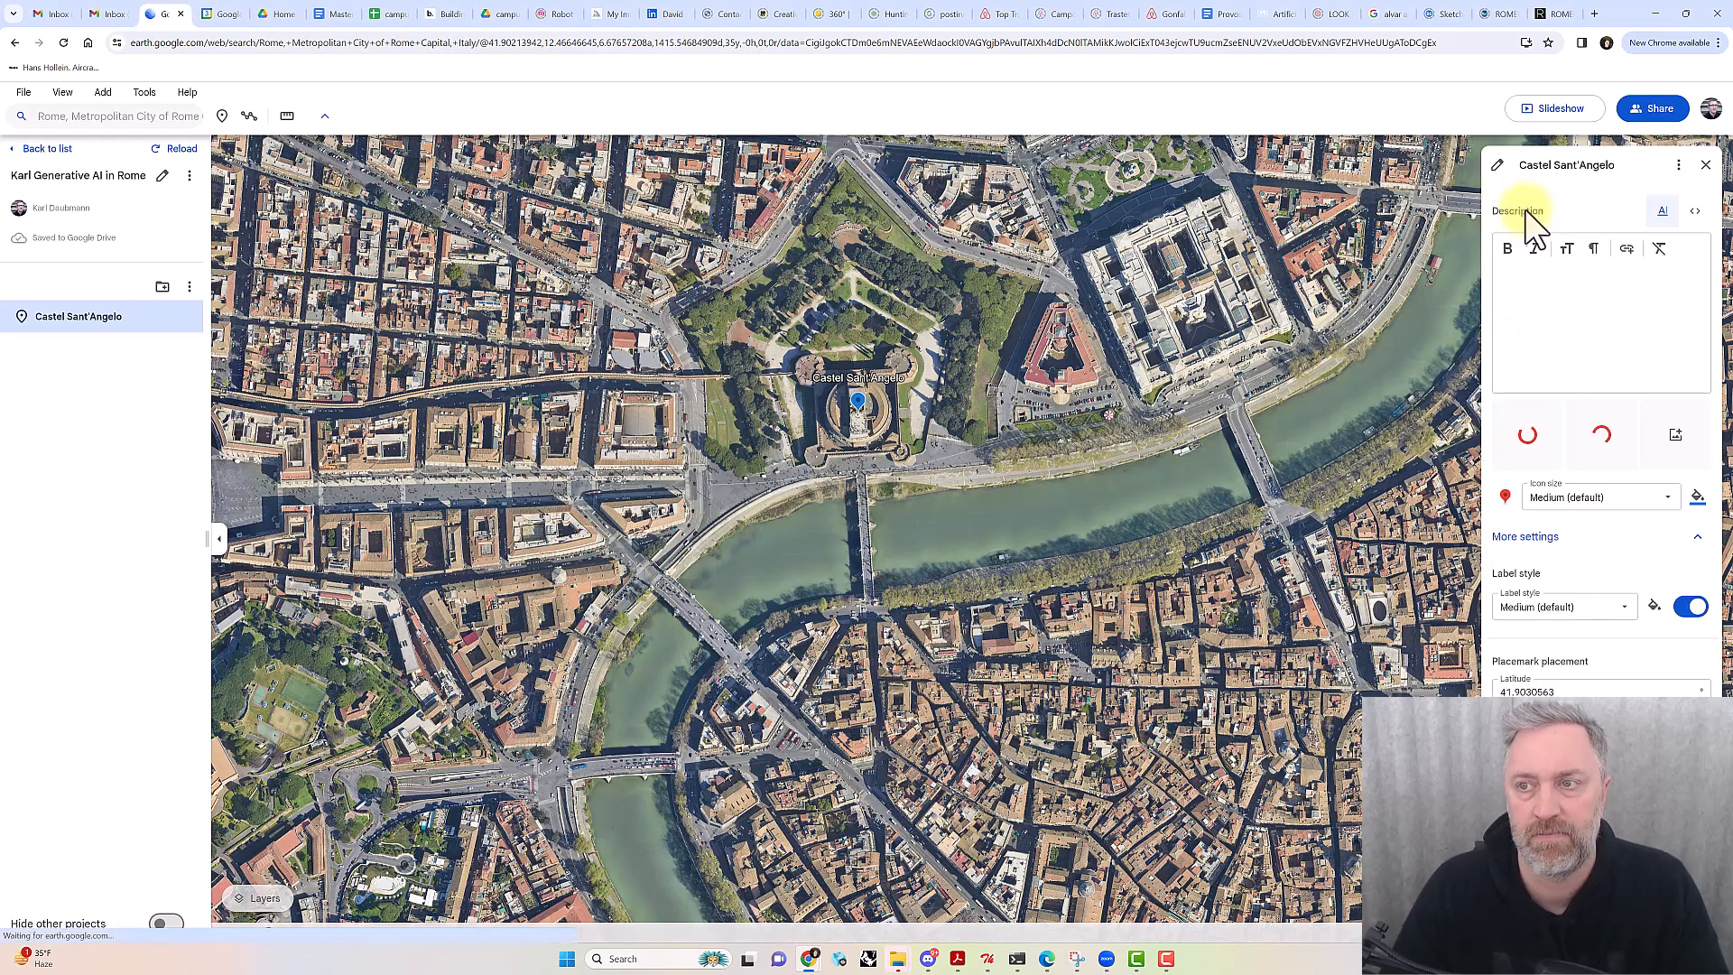
{"action": "left_click", "coordinate": [1528, 283]}
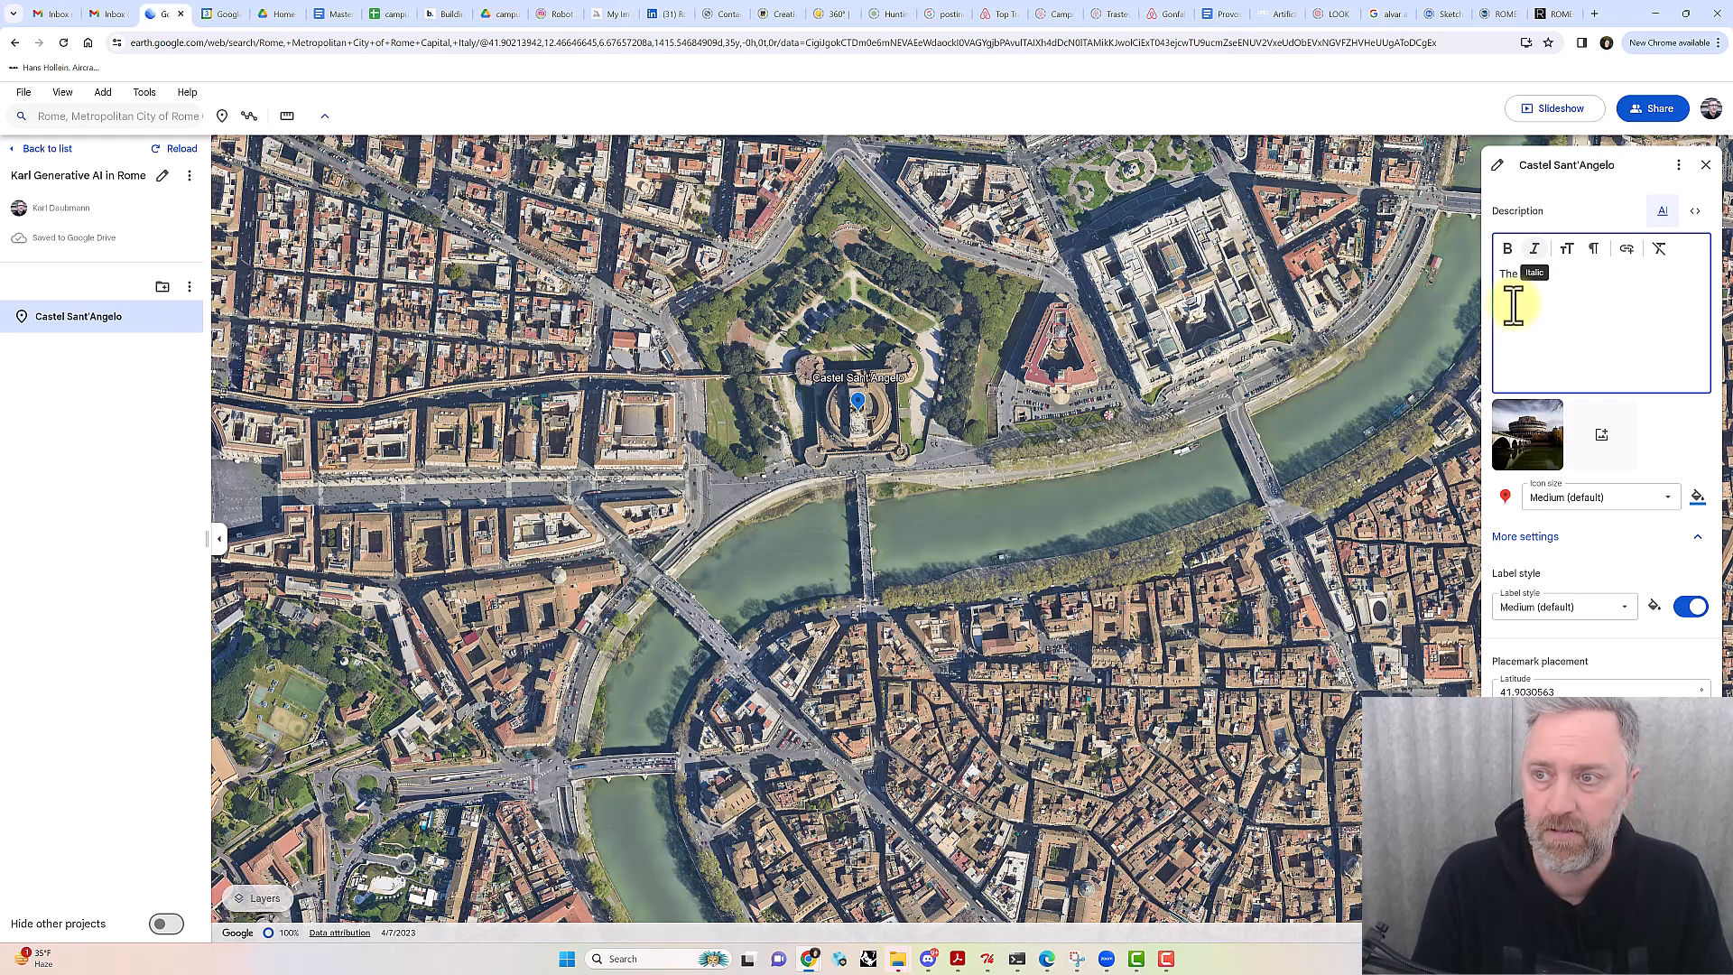
{"action": "left_click", "coordinate": [1536, 342]}
{"action": "left_click", "coordinate": [1630, 304]}
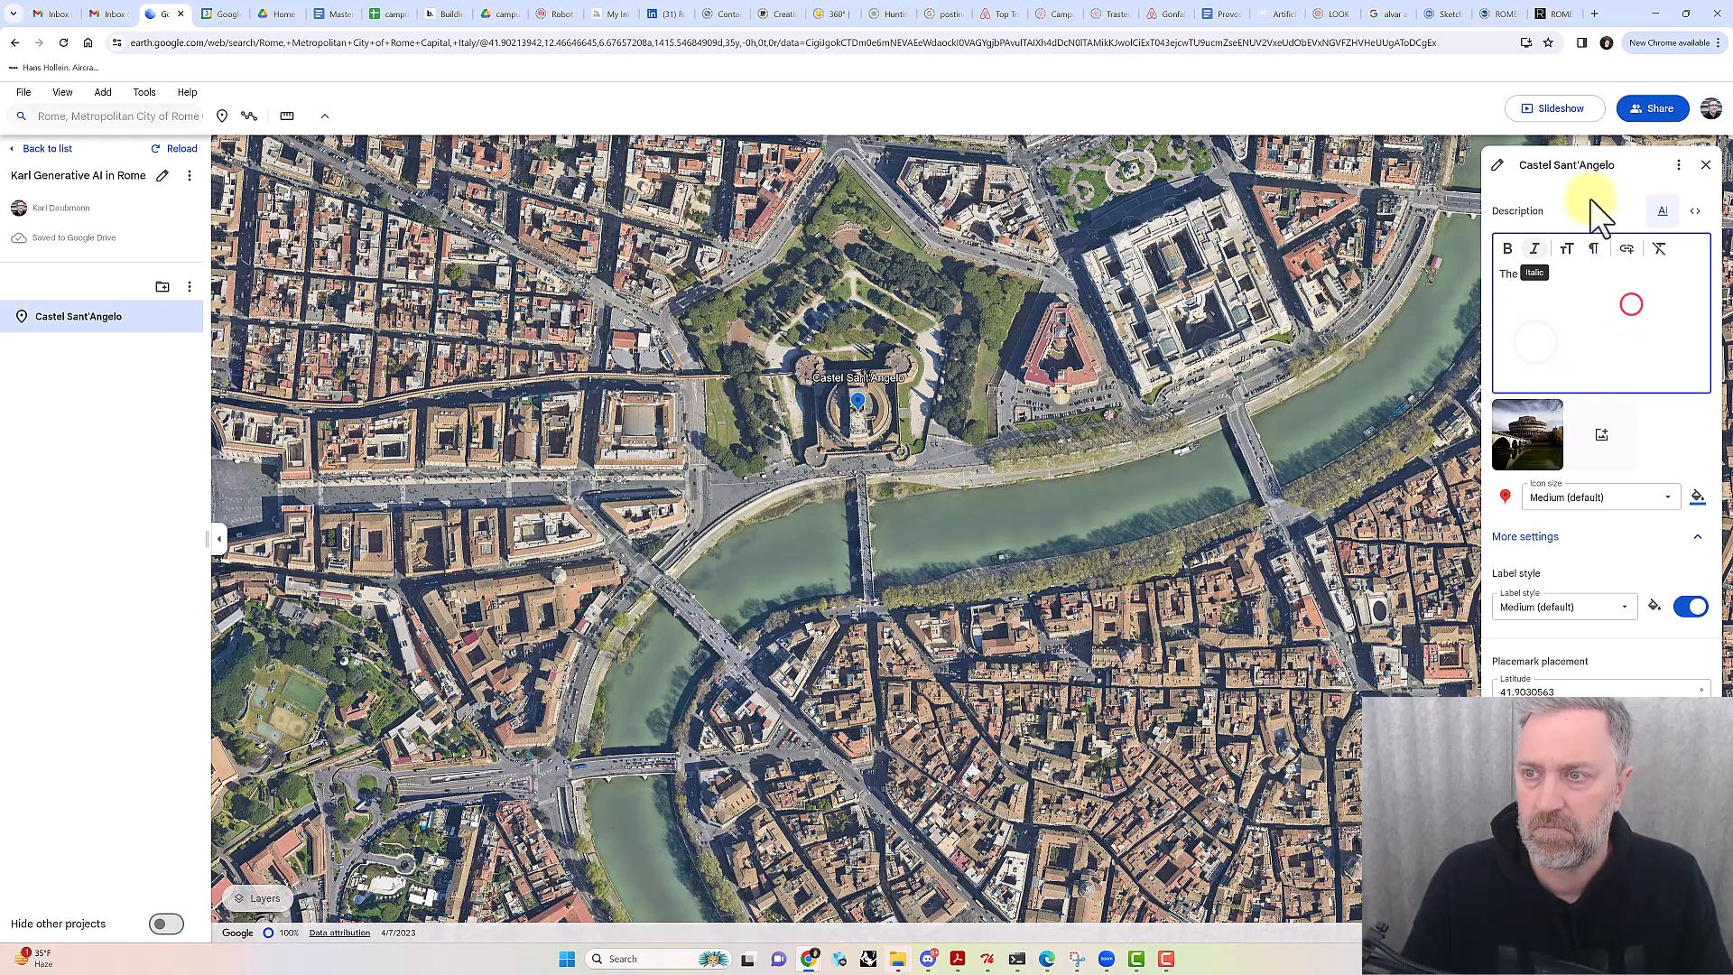
{"action": "scroll", "coordinate": [1588, 200], "scroll_direction": "down", "scroll_amount": 1}
{"action": "scroll", "coordinate": [1574, 221], "scroll_direction": "down", "scroll_amount": 1}
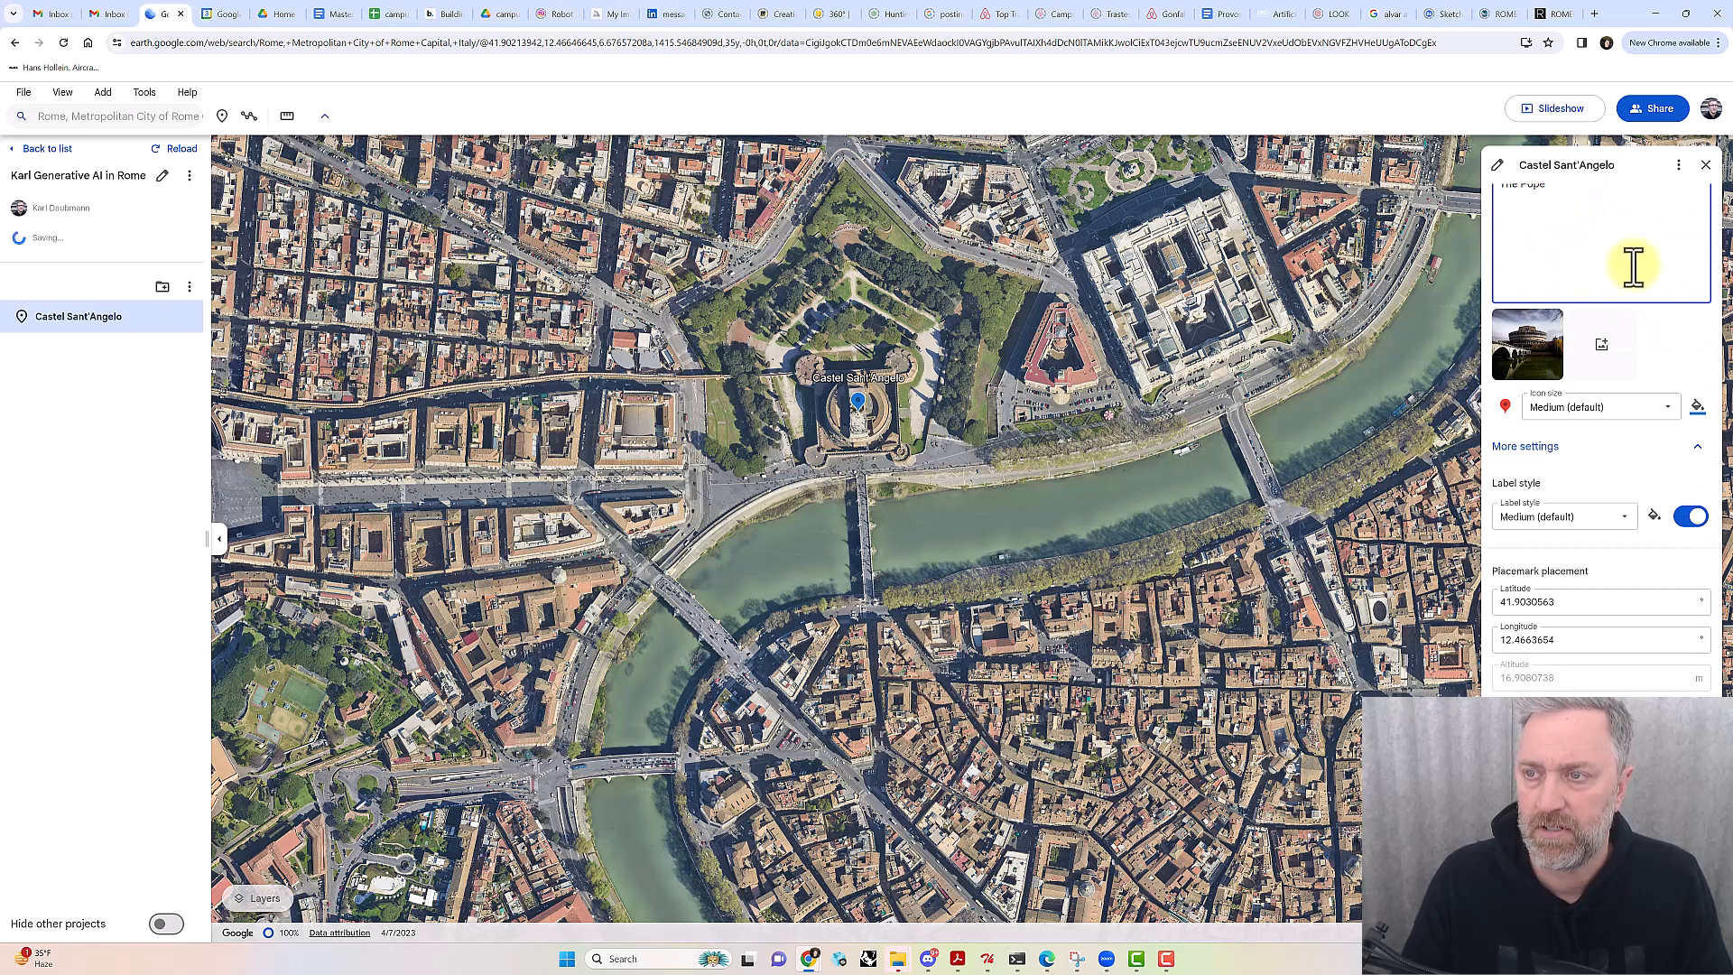
{"action": "scroll", "coordinate": [1661, 307], "scroll_direction": "up", "scroll_amount": 1}
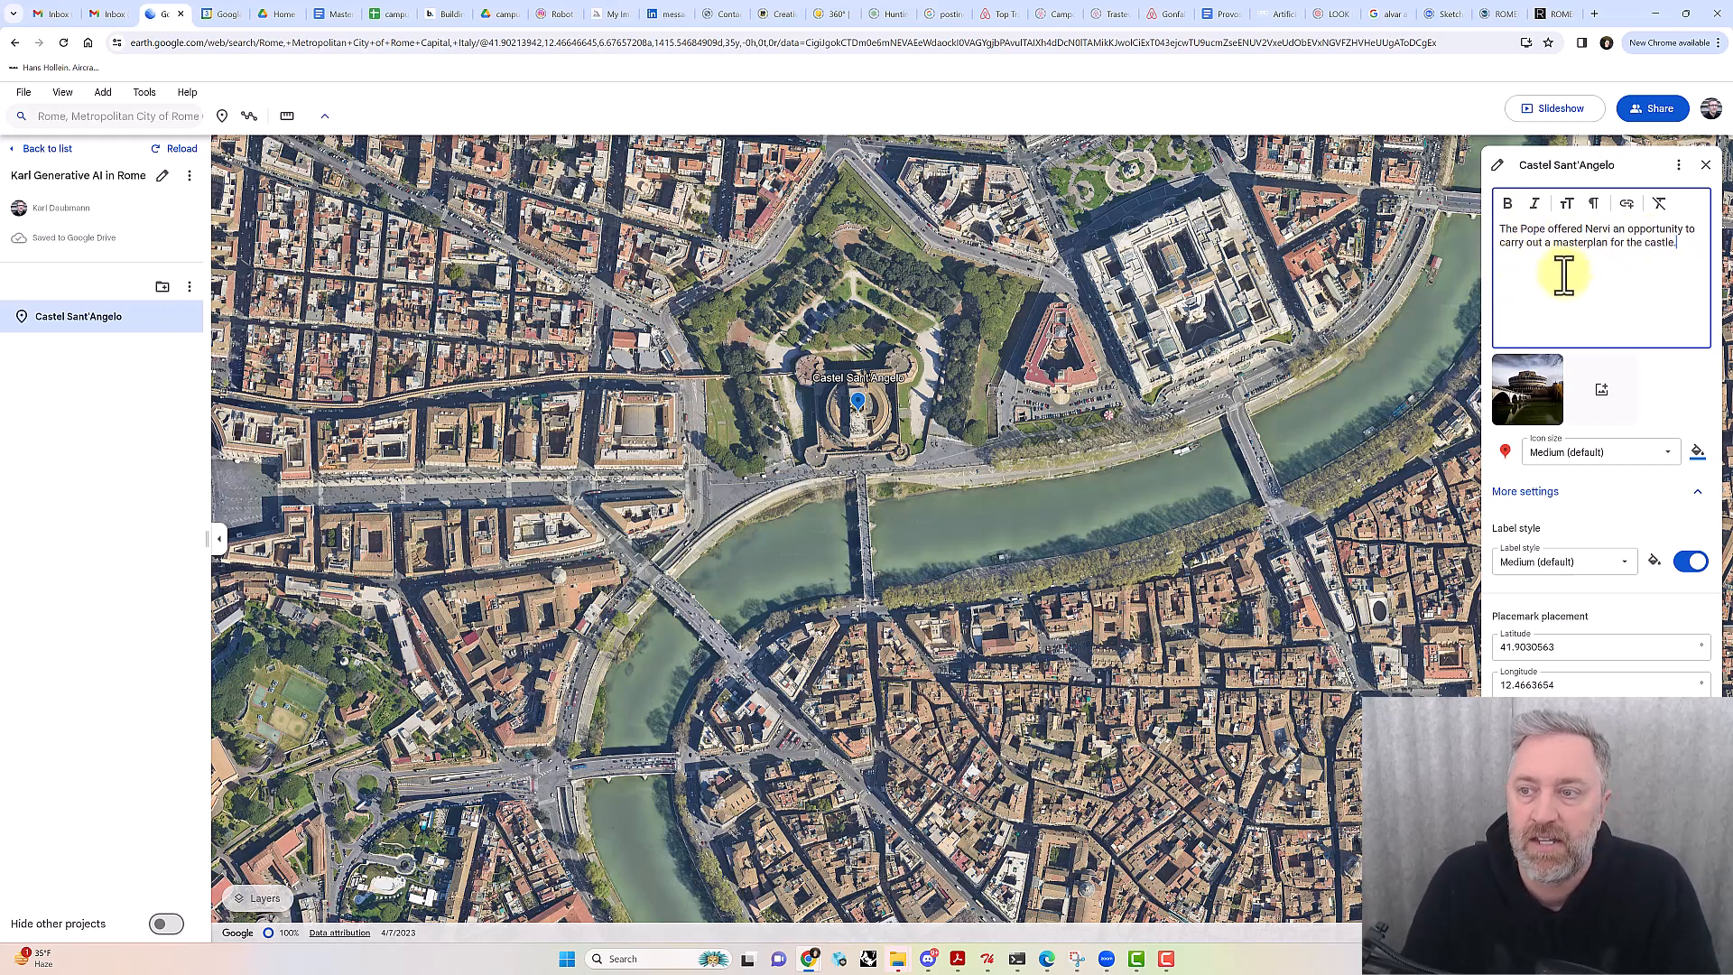
Set the Castel Sant'Angelo placemark's icon and label sizes to Small, and enlarge the icon to Extra large
{"action": "left_click", "coordinate": [1546, 456]}
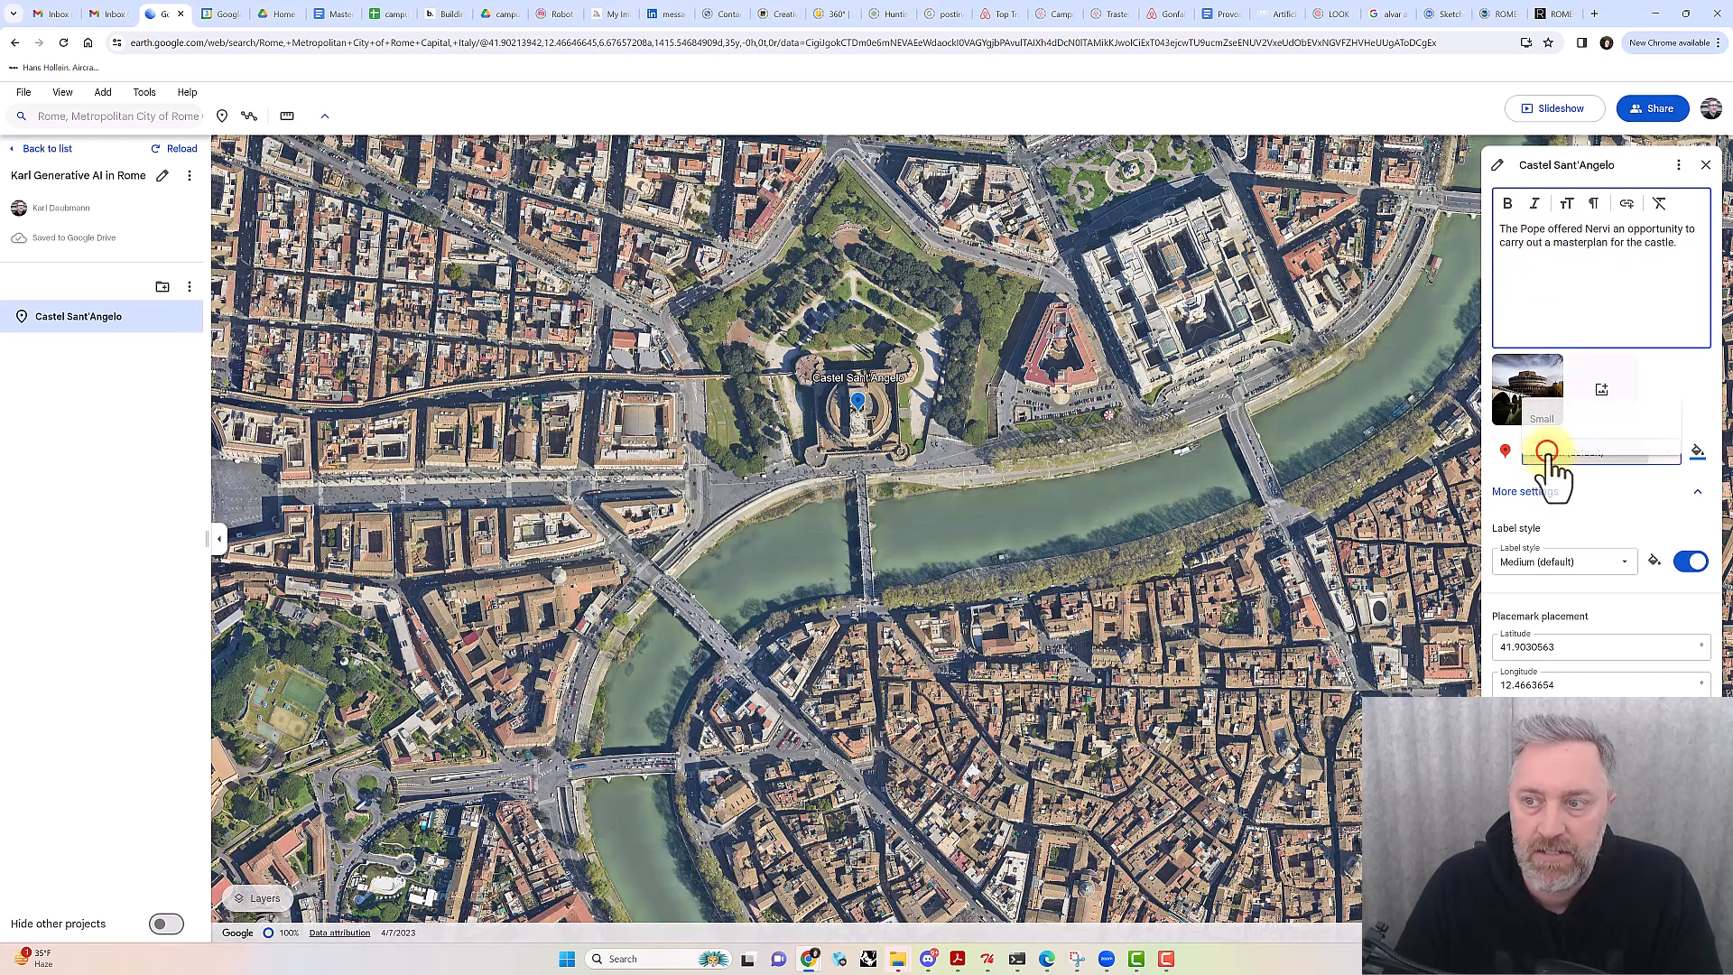
{"action": "left_click", "coordinate": [1545, 419]}
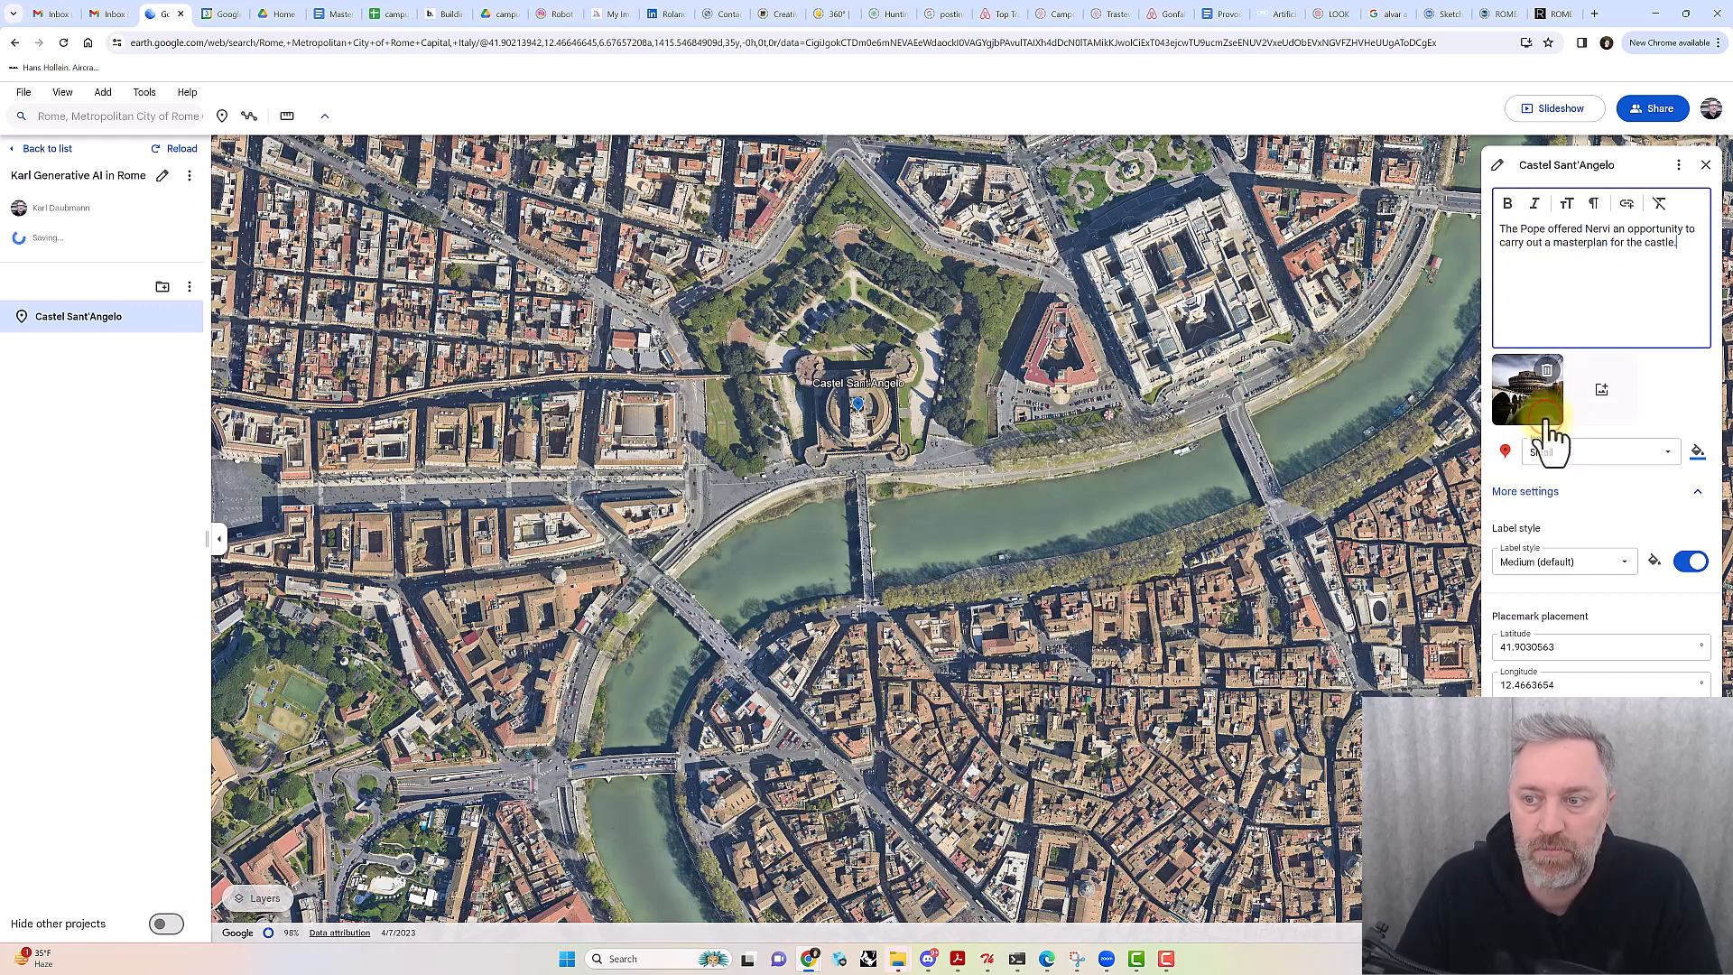
{"action": "left_click", "coordinate": [1606, 565]}
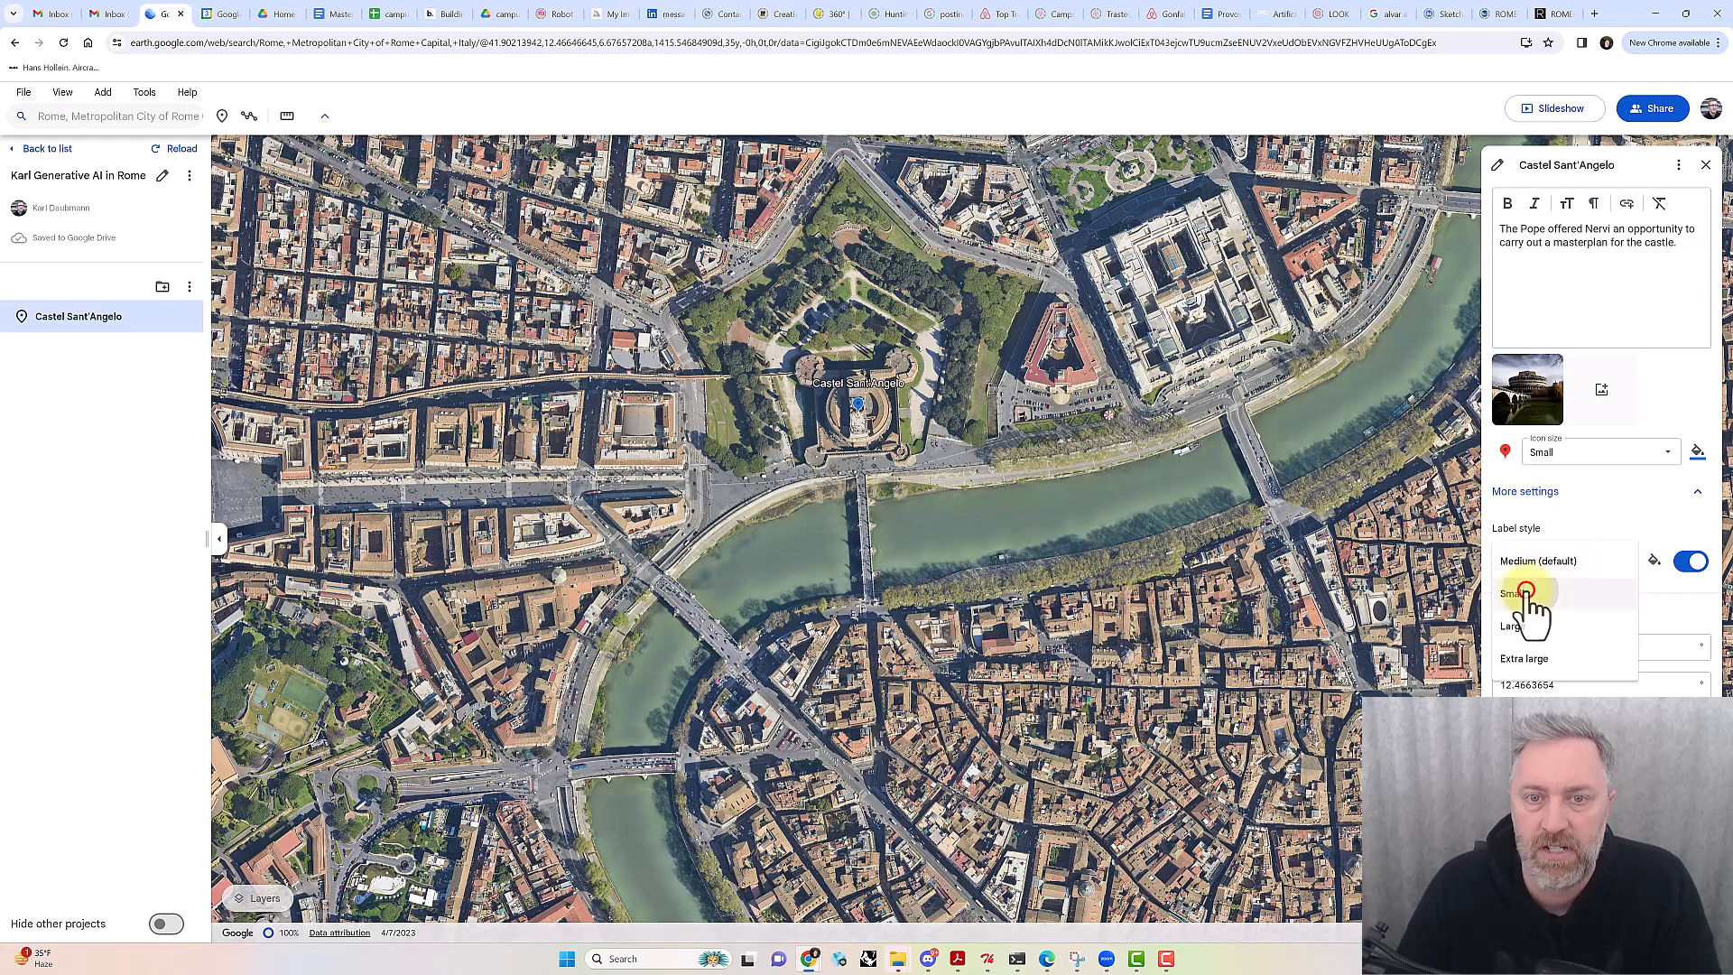
{"action": "left_click", "coordinate": [1525, 593]}
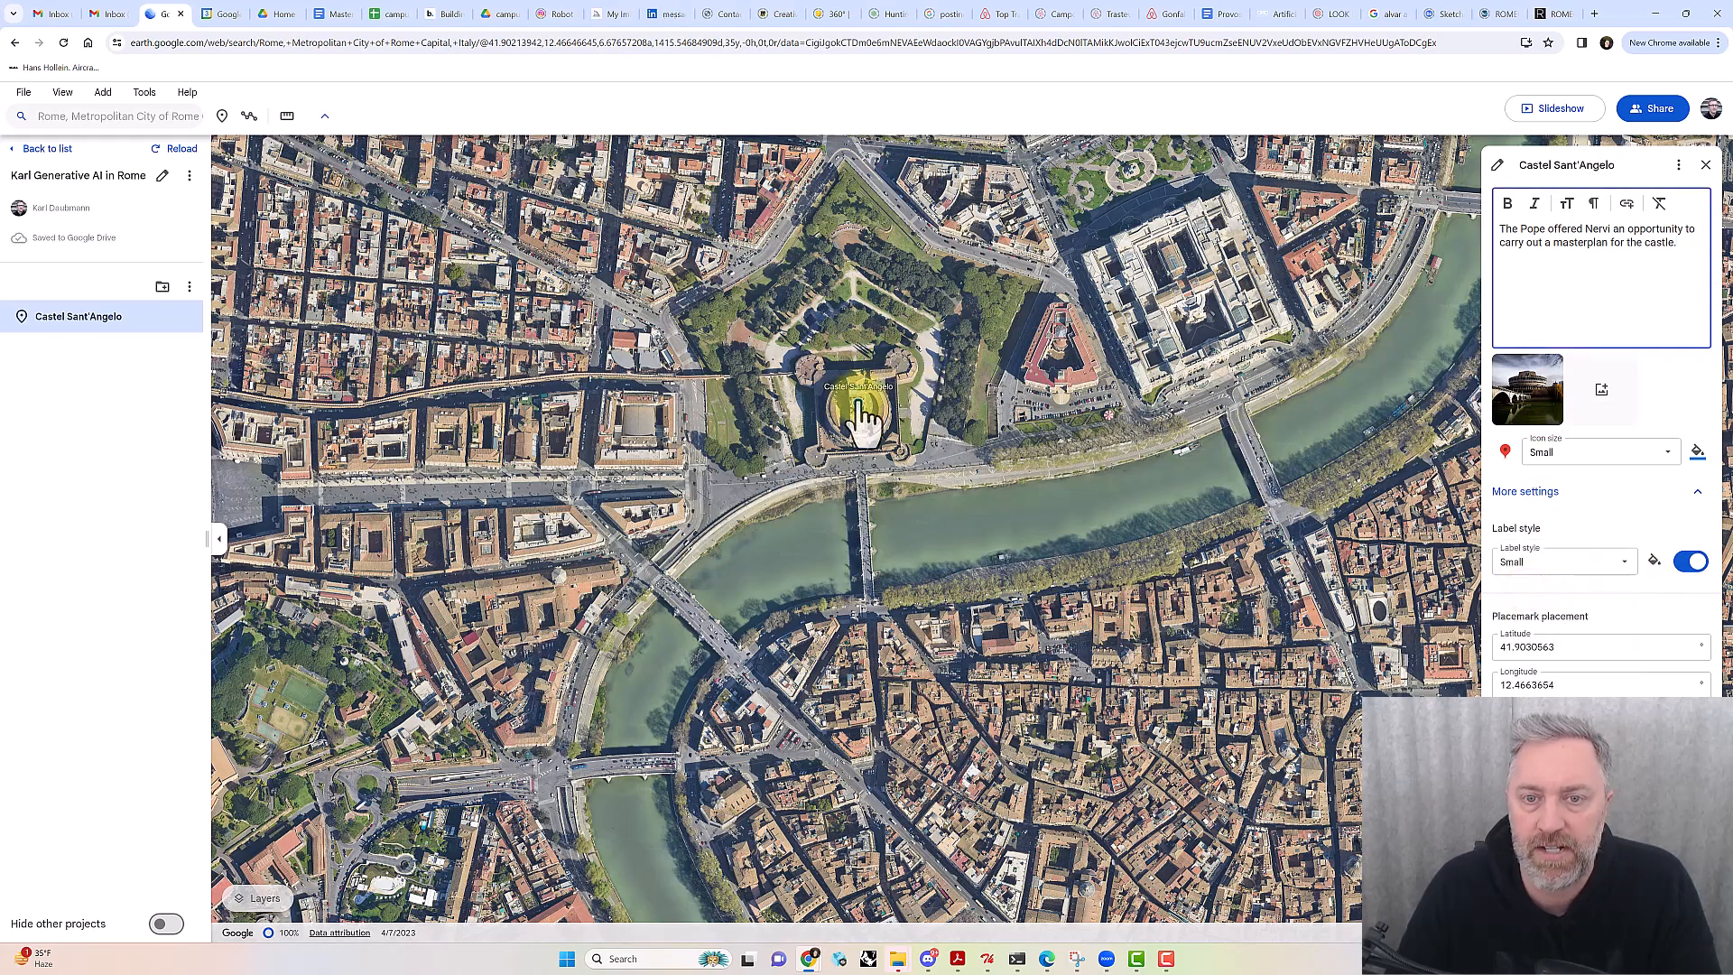
{"action": "left_click", "coordinate": [1554, 451]}
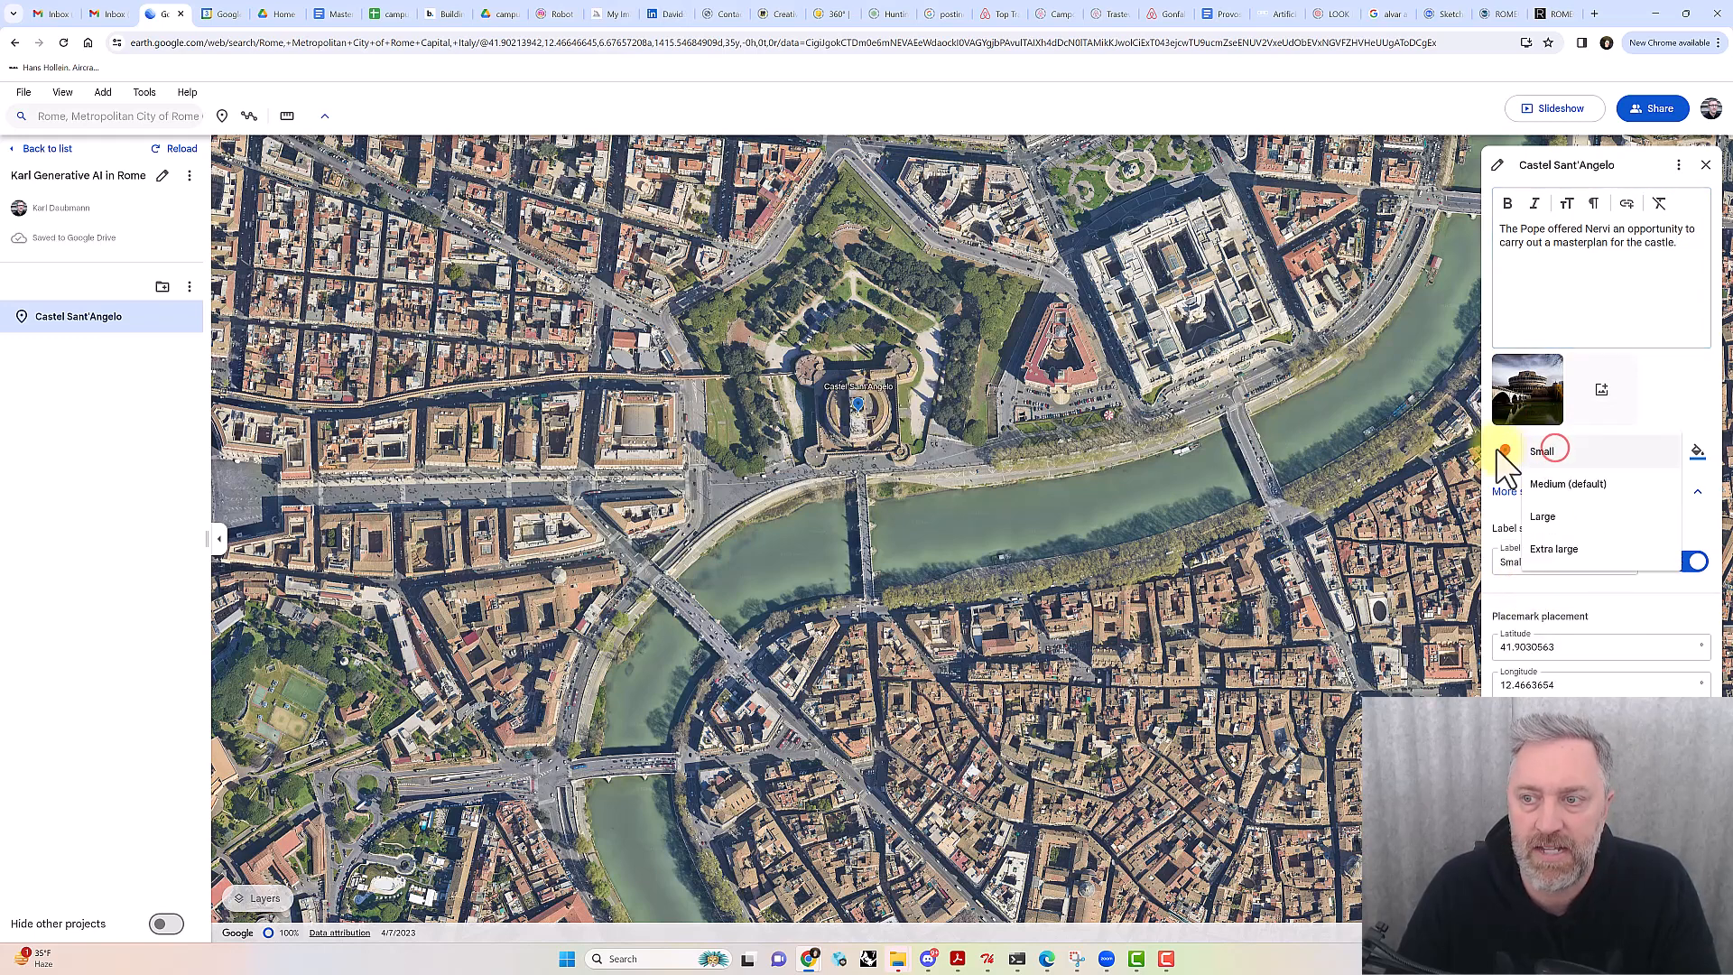
{"action": "left_click", "coordinate": [1554, 551]}
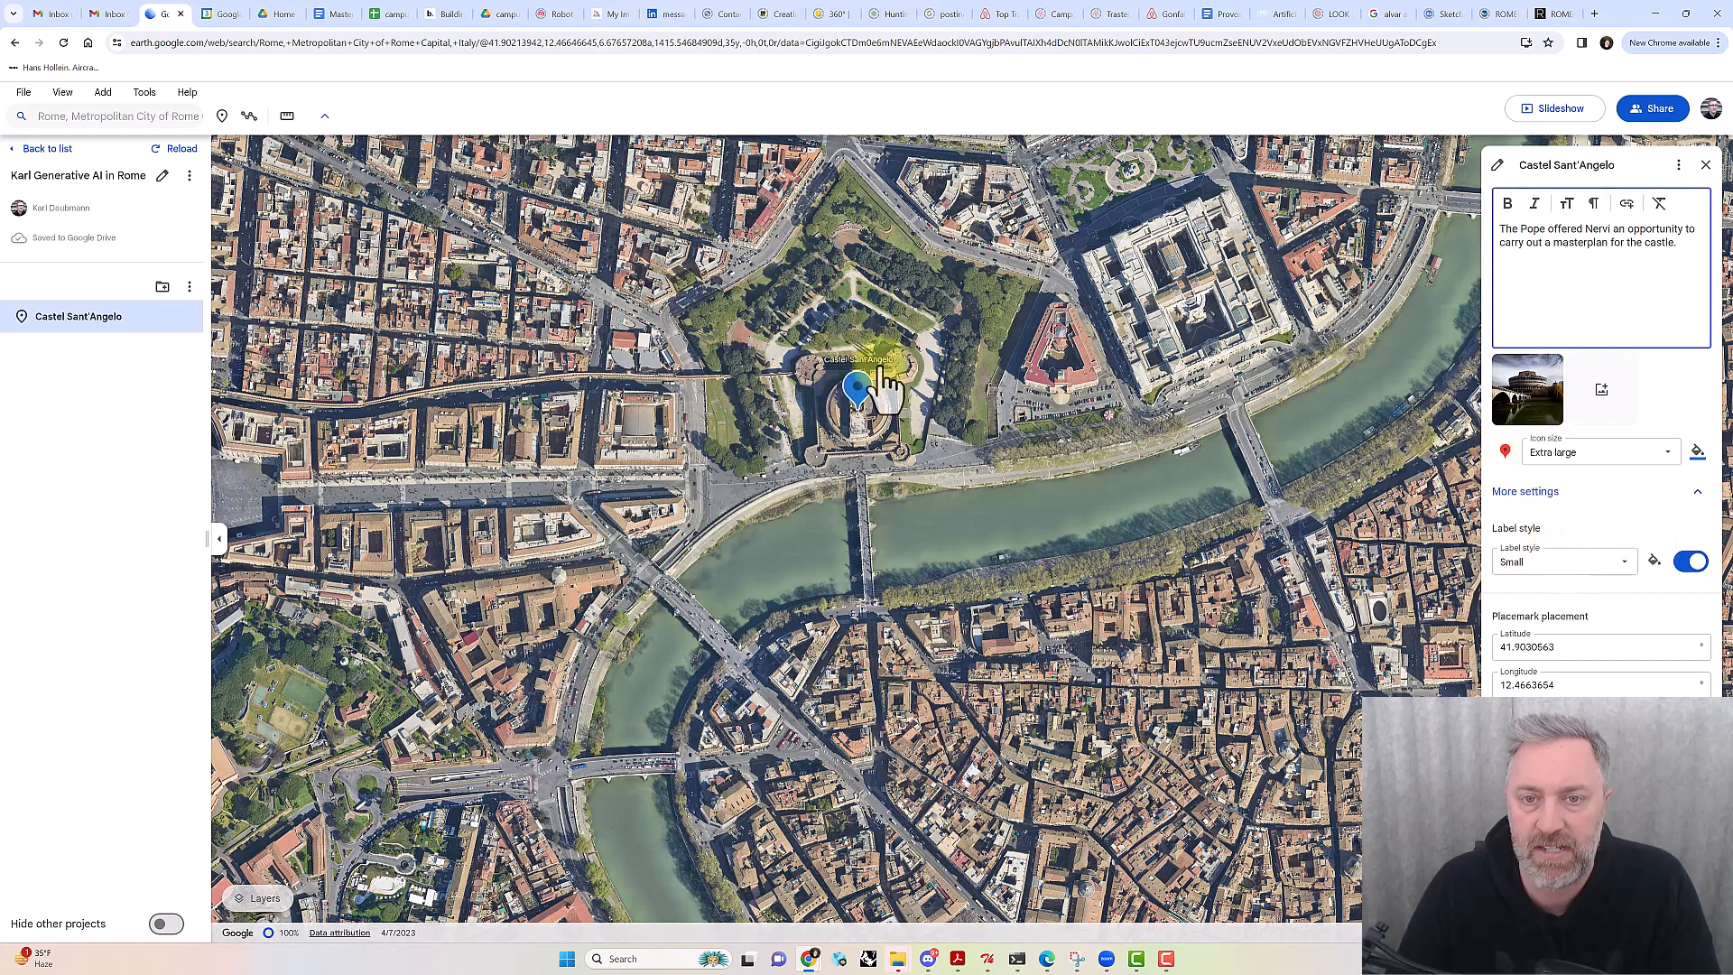
Set the Castel Sant'Angelo placemark's icon size to Small, and try the label at Extra large before returning it to Small
{"action": "left_click", "coordinate": [1562, 451]}
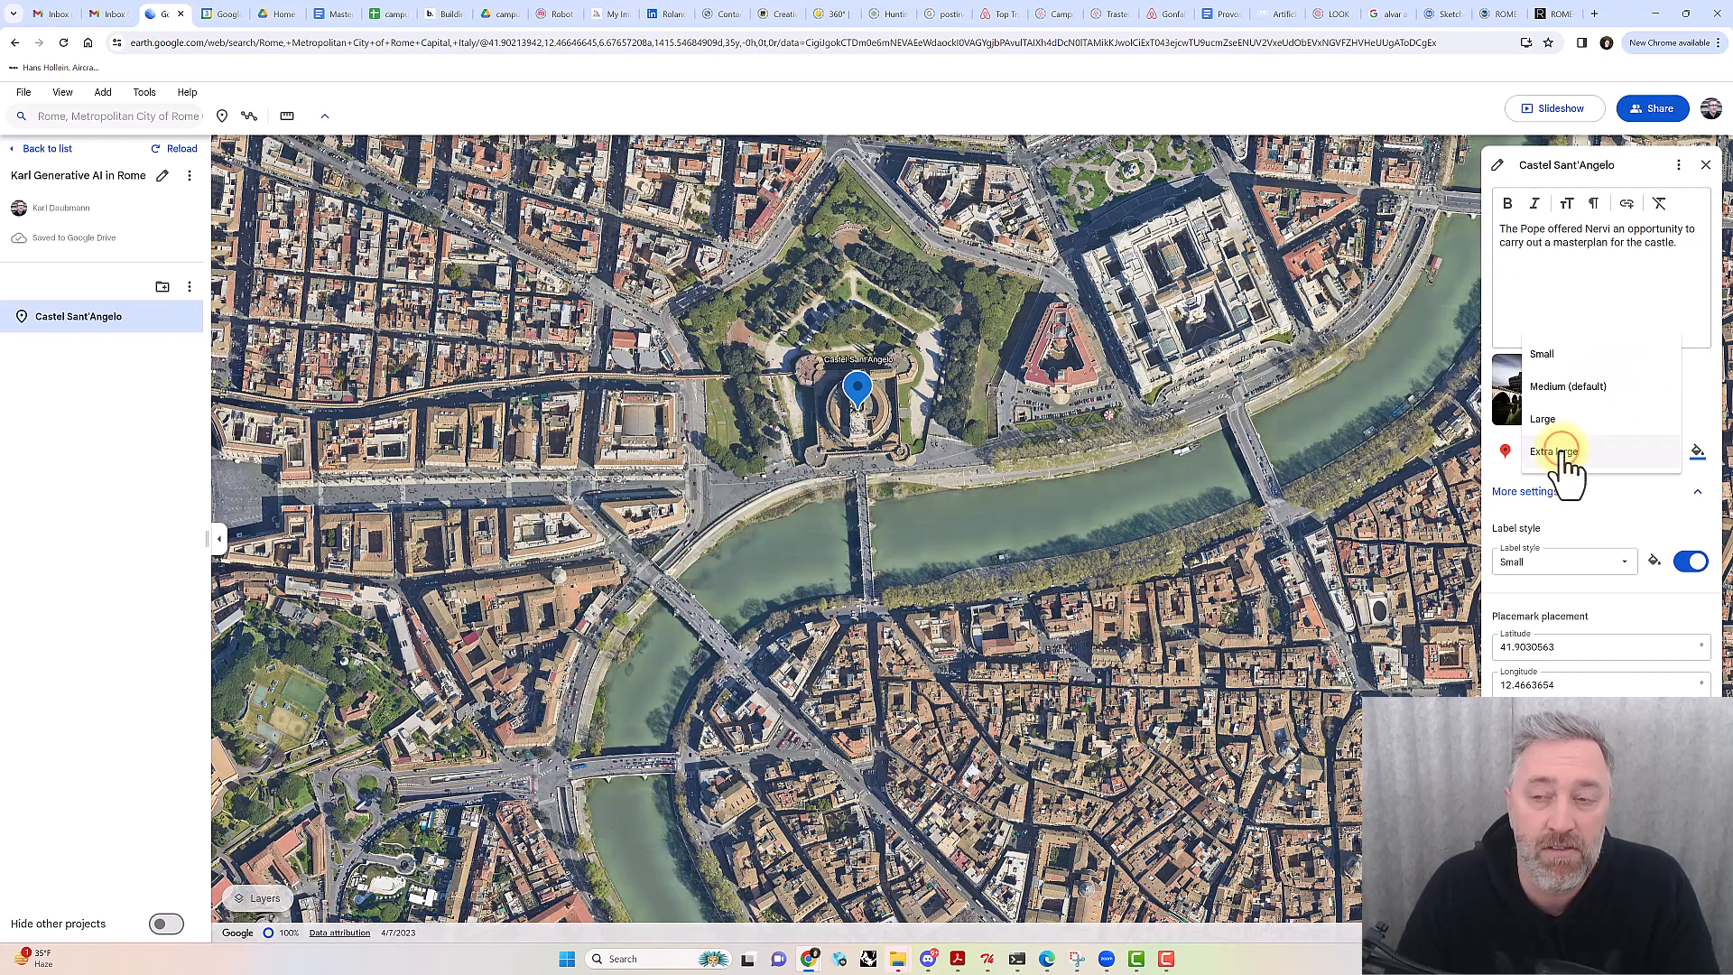
{"action": "left_click", "coordinate": [1547, 354]}
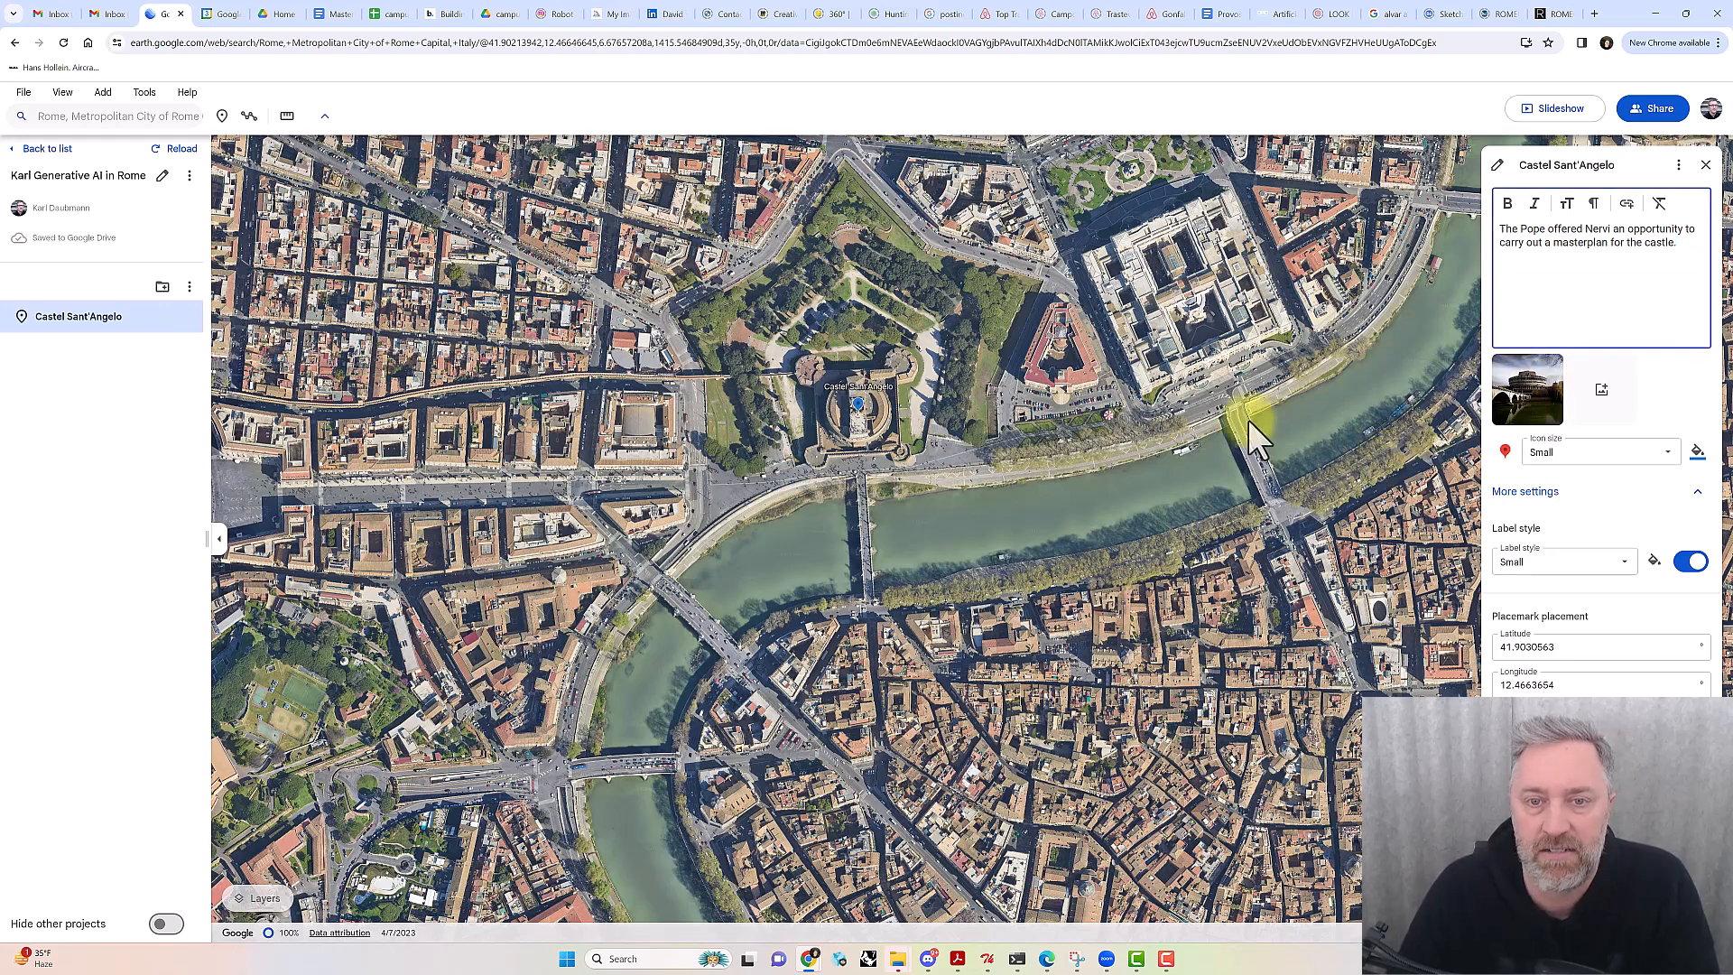
{"action": "left_click", "coordinate": [1531, 561]}
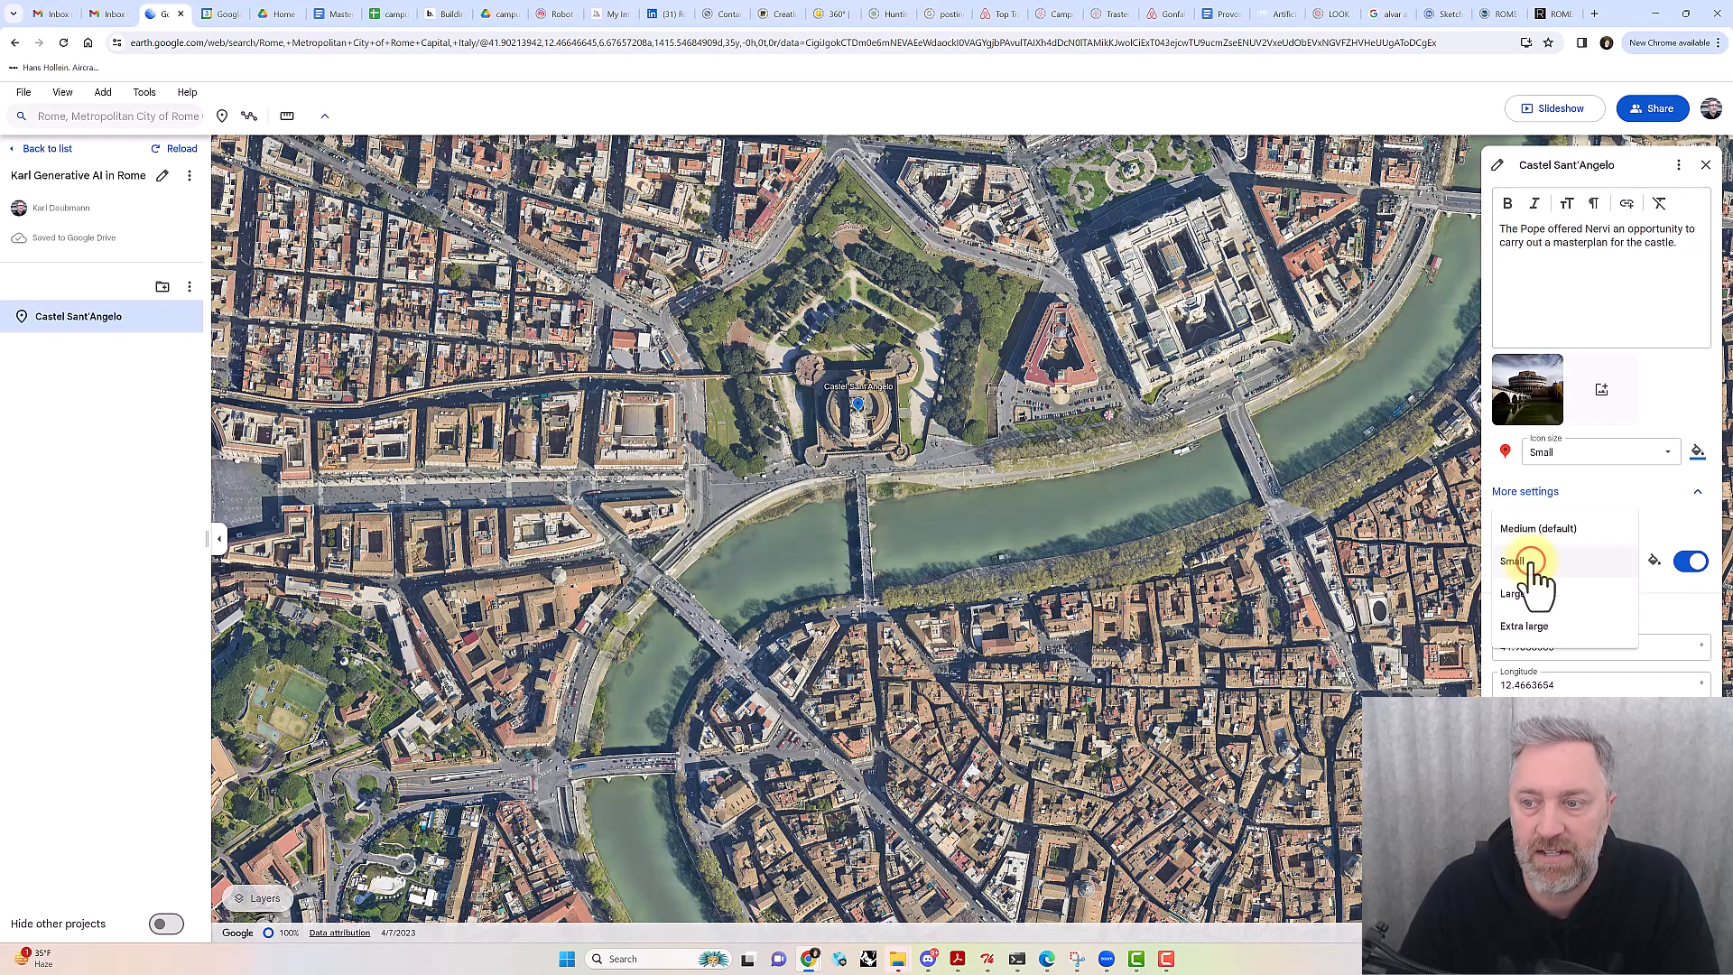
{"action": "left_click", "coordinate": [1534, 631]}
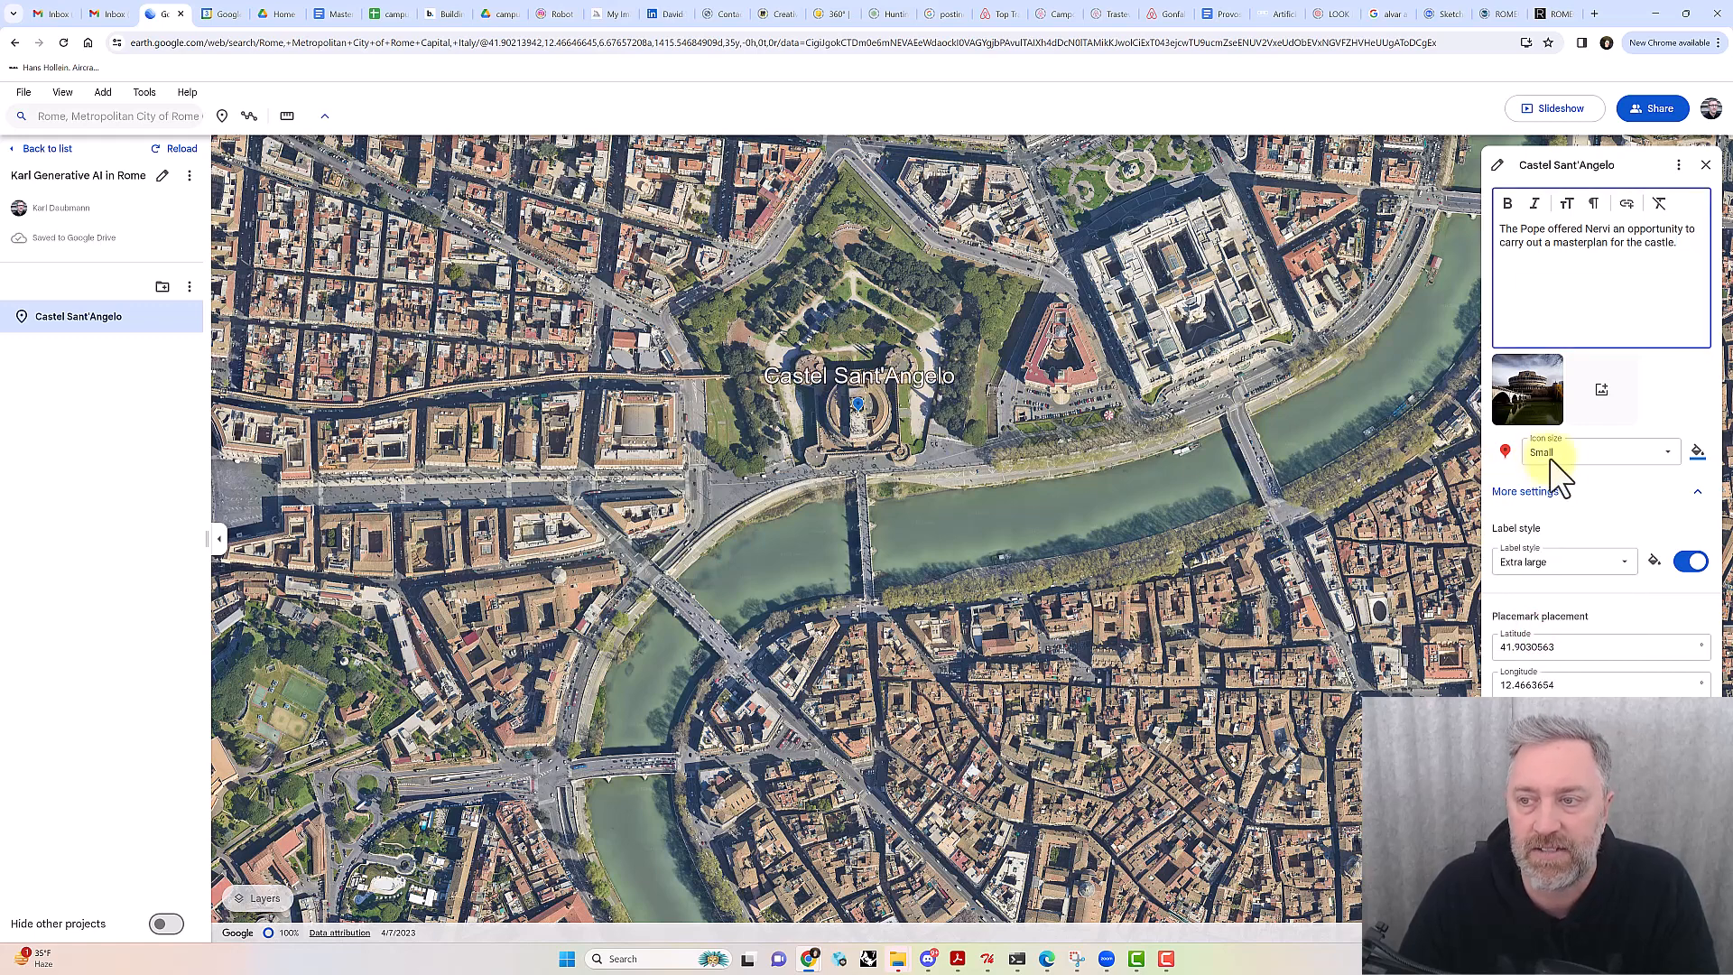
{"action": "left_click", "coordinate": [1538, 561]}
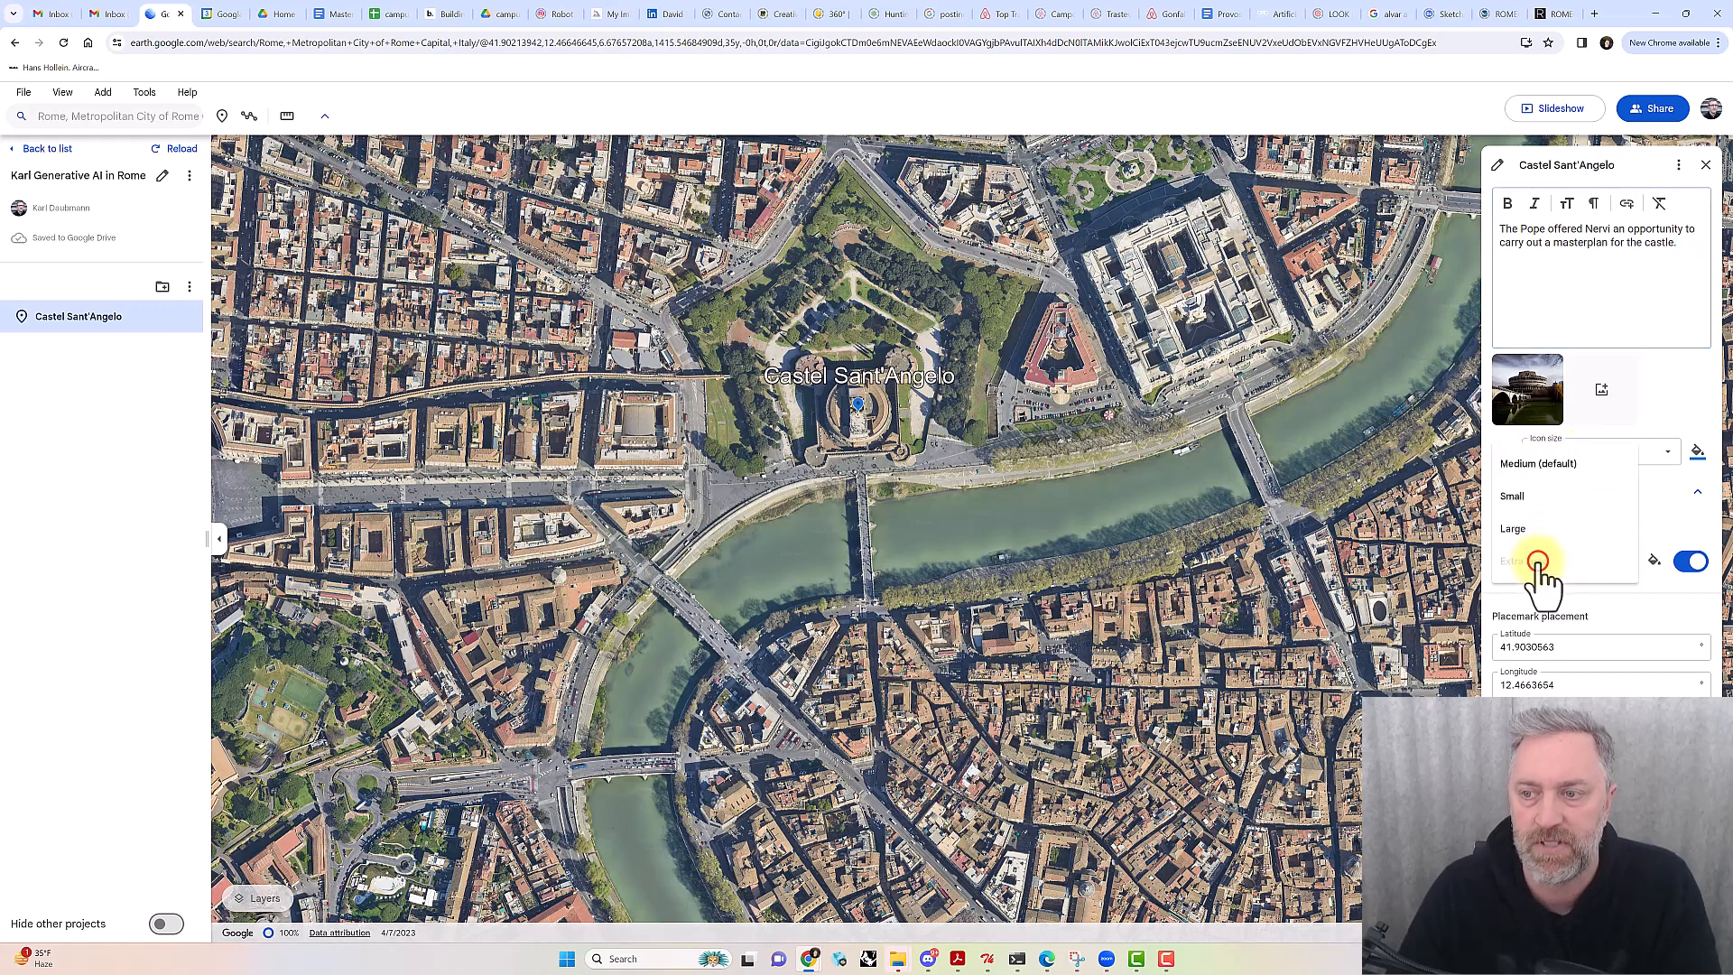
{"action": "left_click", "coordinate": [1516, 495]}
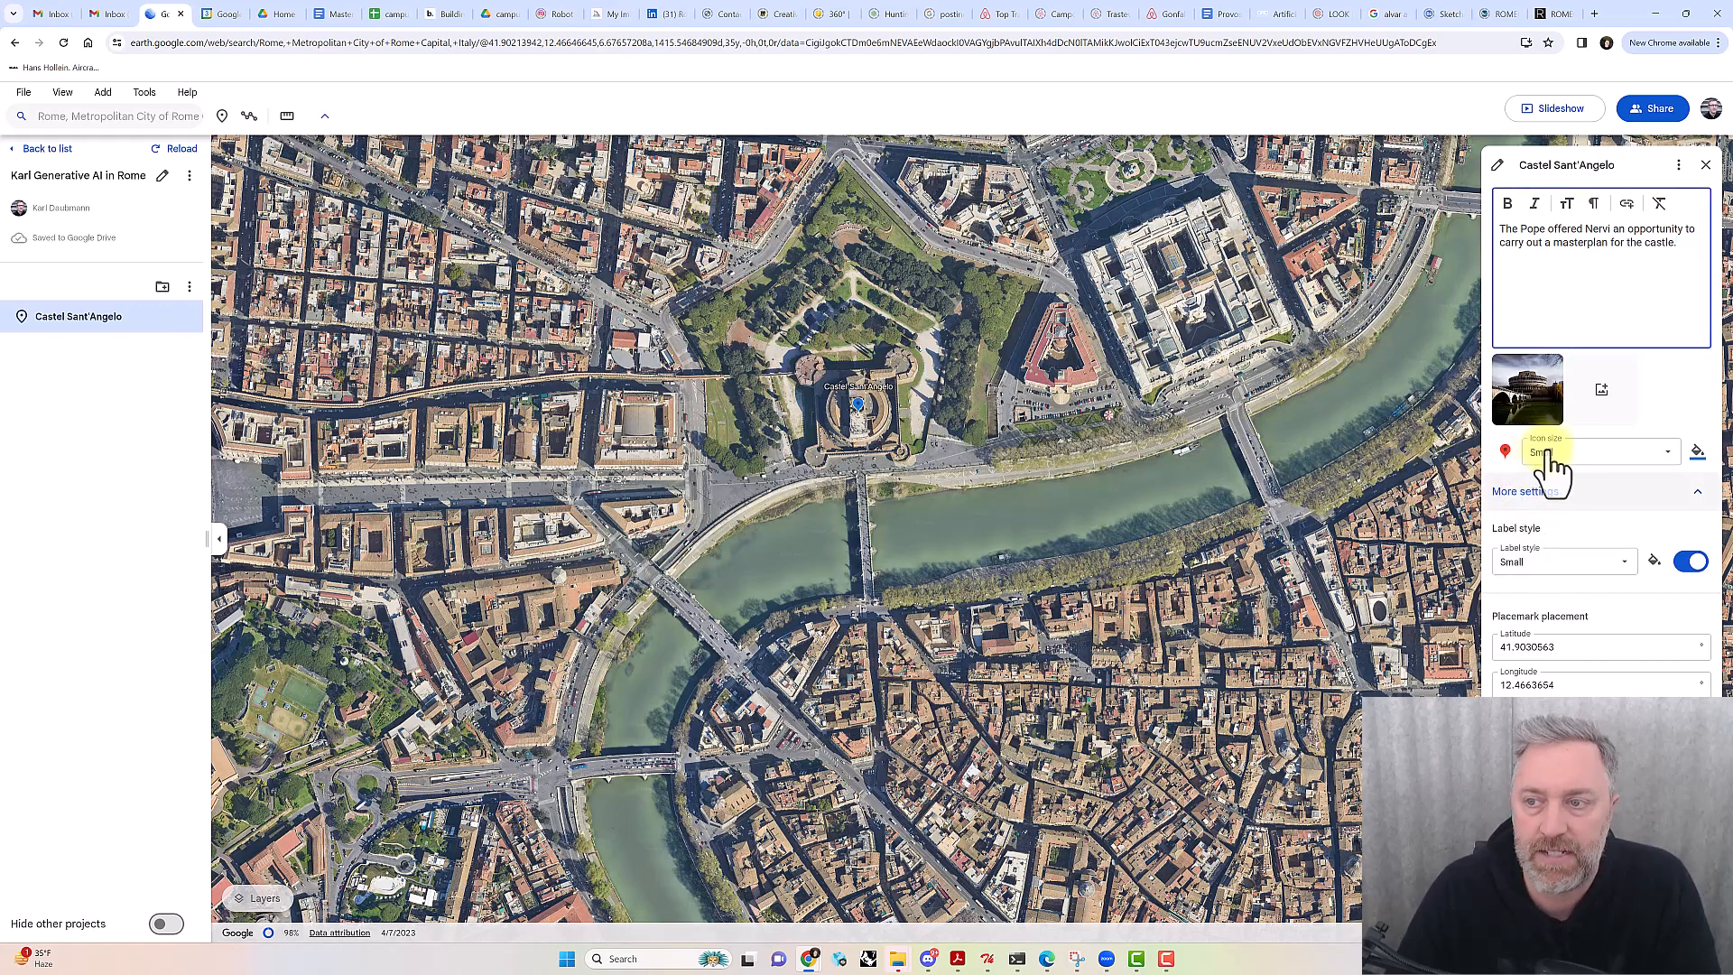
Color the Castel Sant'Angelo placemark's icon light red
{"action": "left_click", "coordinate": [1697, 451]}
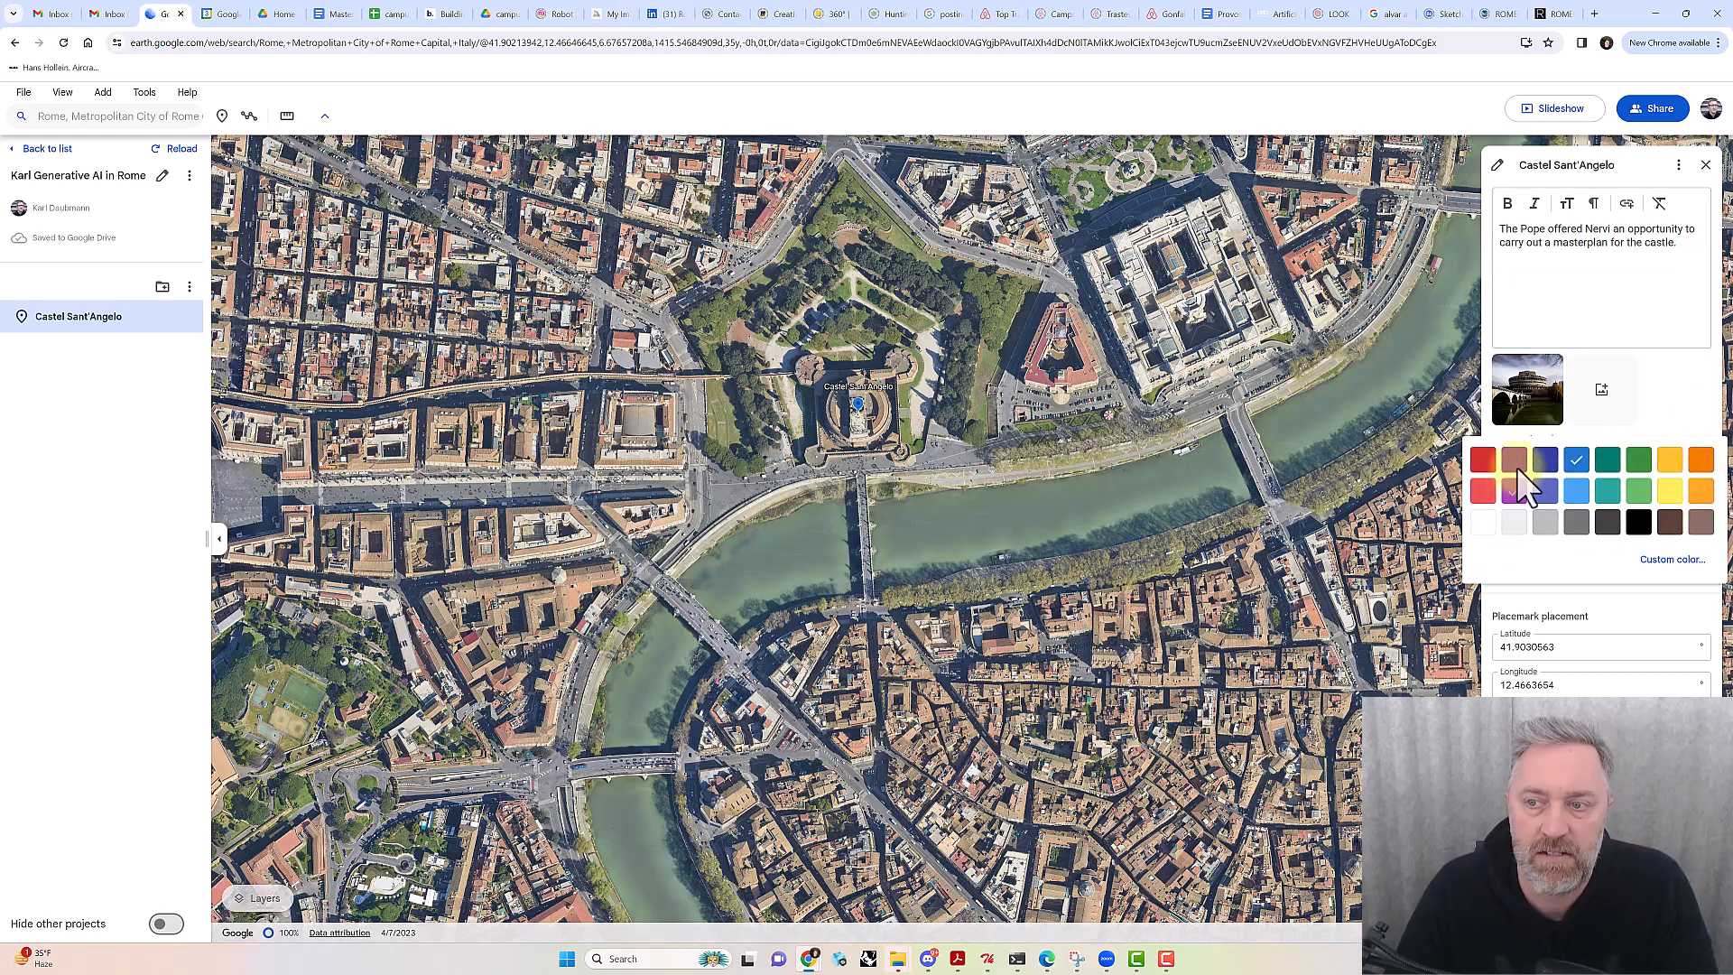
{"action": "left_click", "coordinate": [1480, 492]}
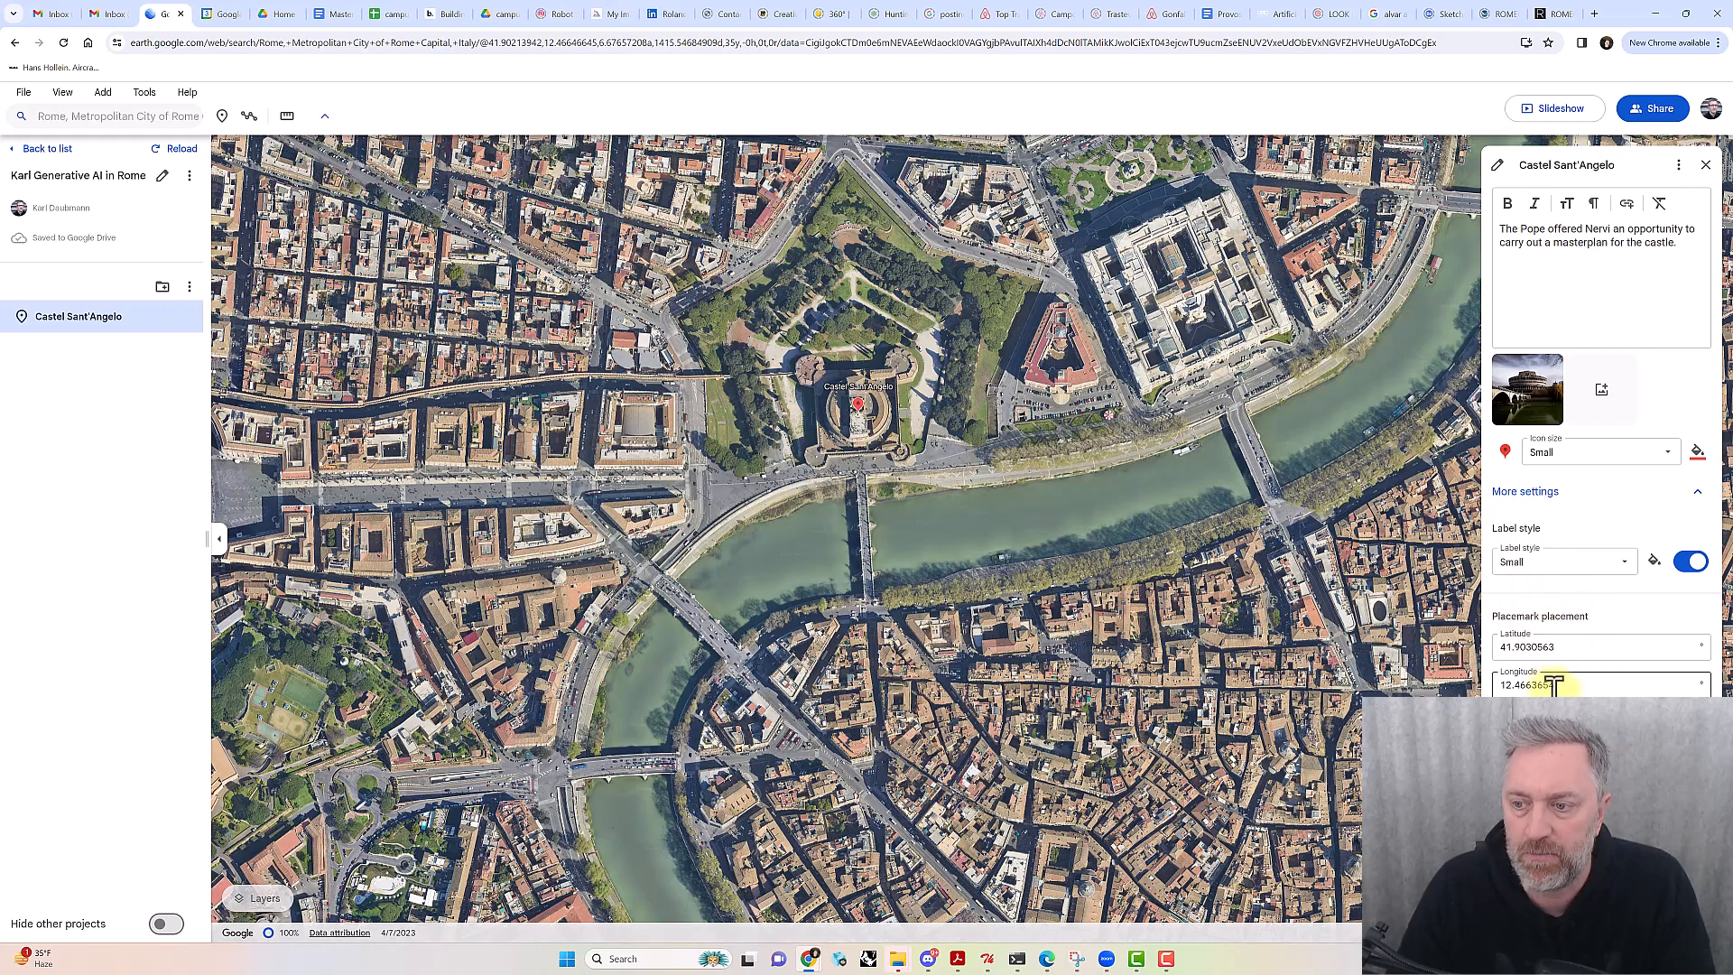
Capture a closer overhead view centered on the castle as the placemark's camera view
{"action": "scroll", "coordinate": [1549, 668], "scroll_direction": "down", "scroll_amount": 2}
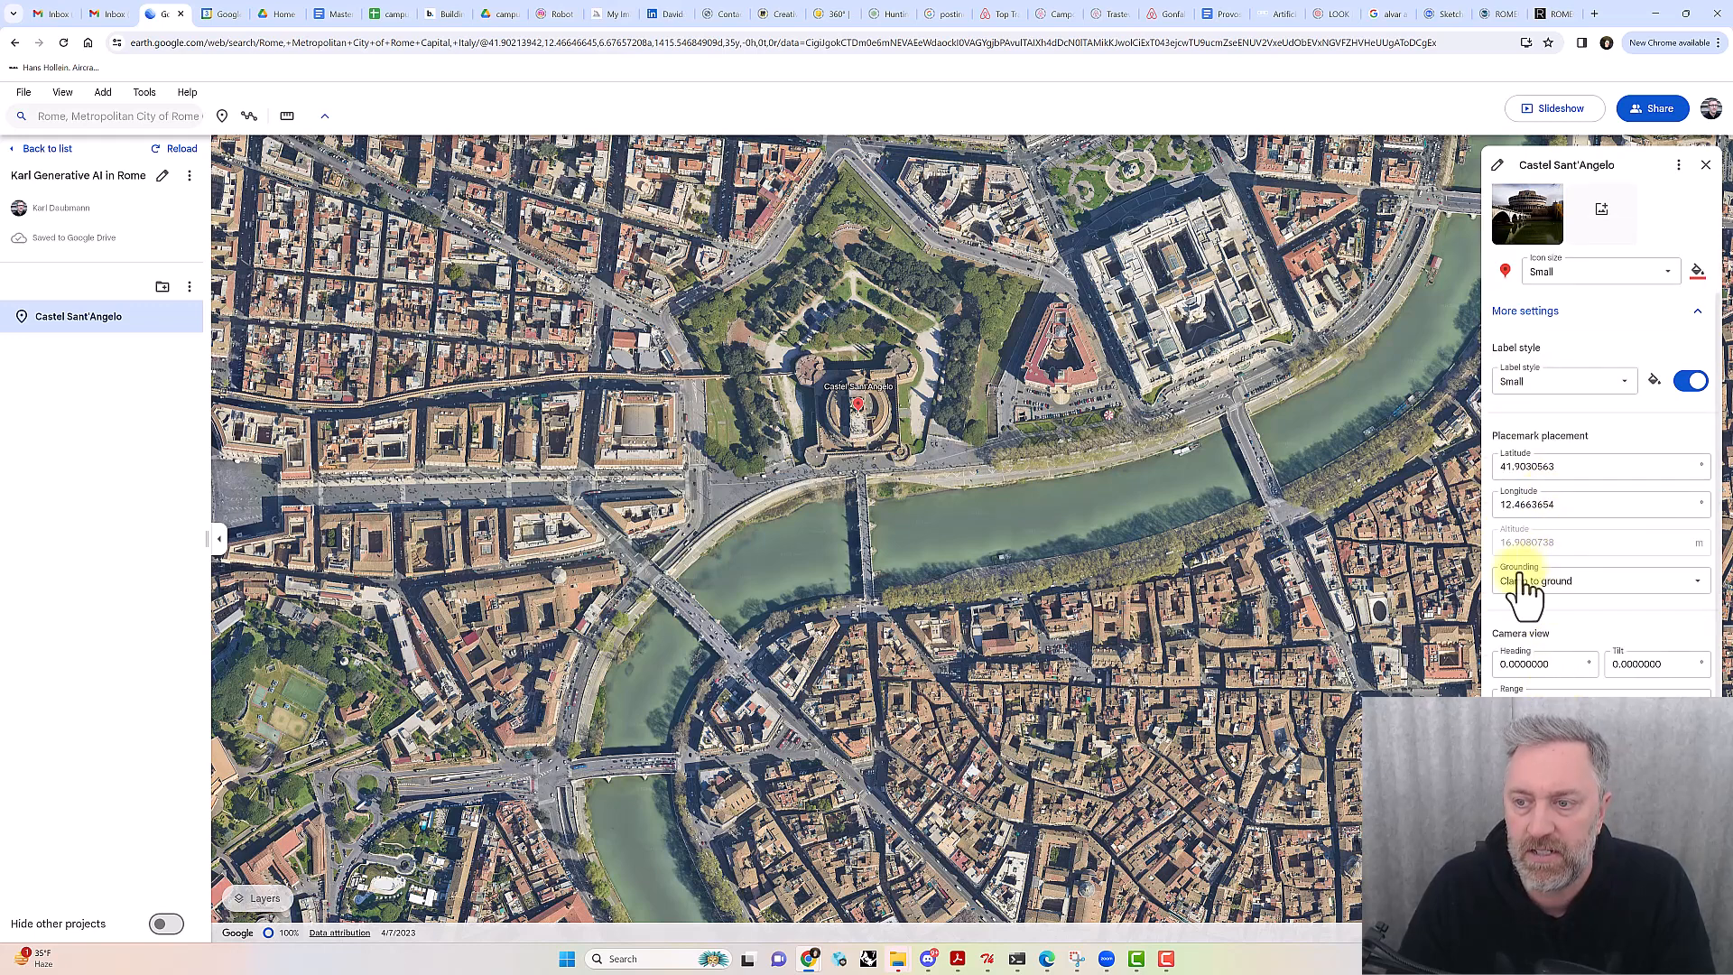
{"action": "scroll", "coordinate": [1590, 609], "scroll_direction": "down", "scroll_amount": 1}
{"action": "scroll", "coordinate": [1590, 614], "scroll_direction": "down", "scroll_amount": 1}
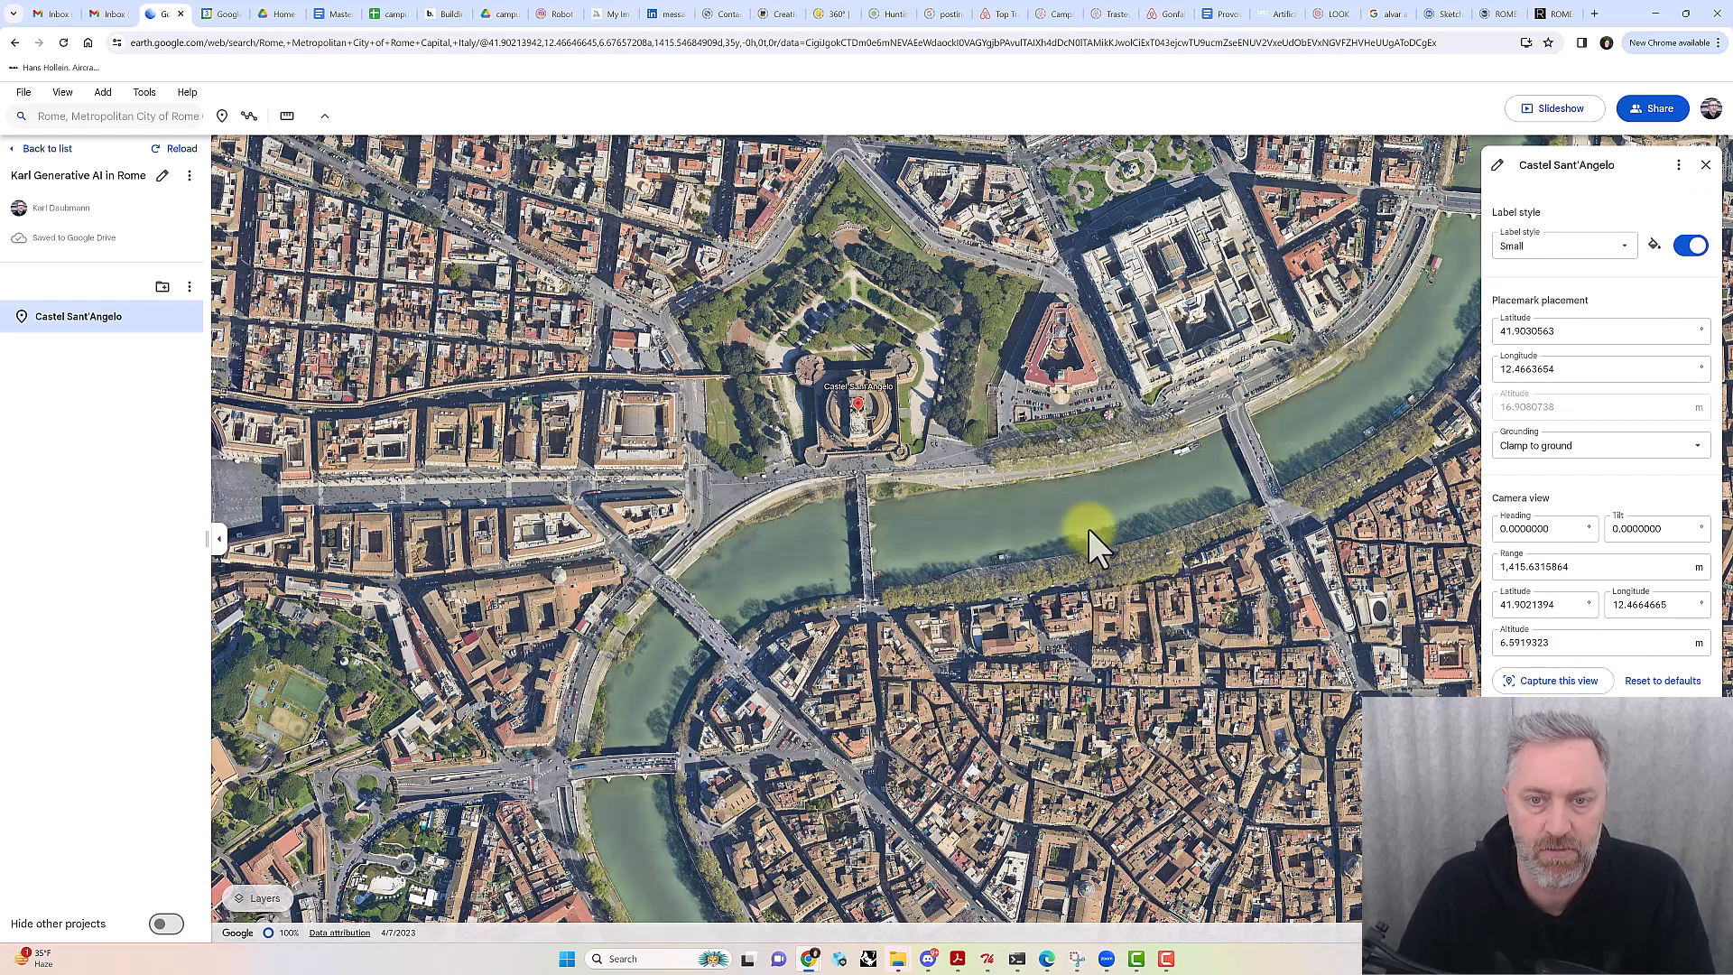
{"action": "scroll", "coordinate": [935, 372], "scroll_direction": "up", "scroll_amount": 4}
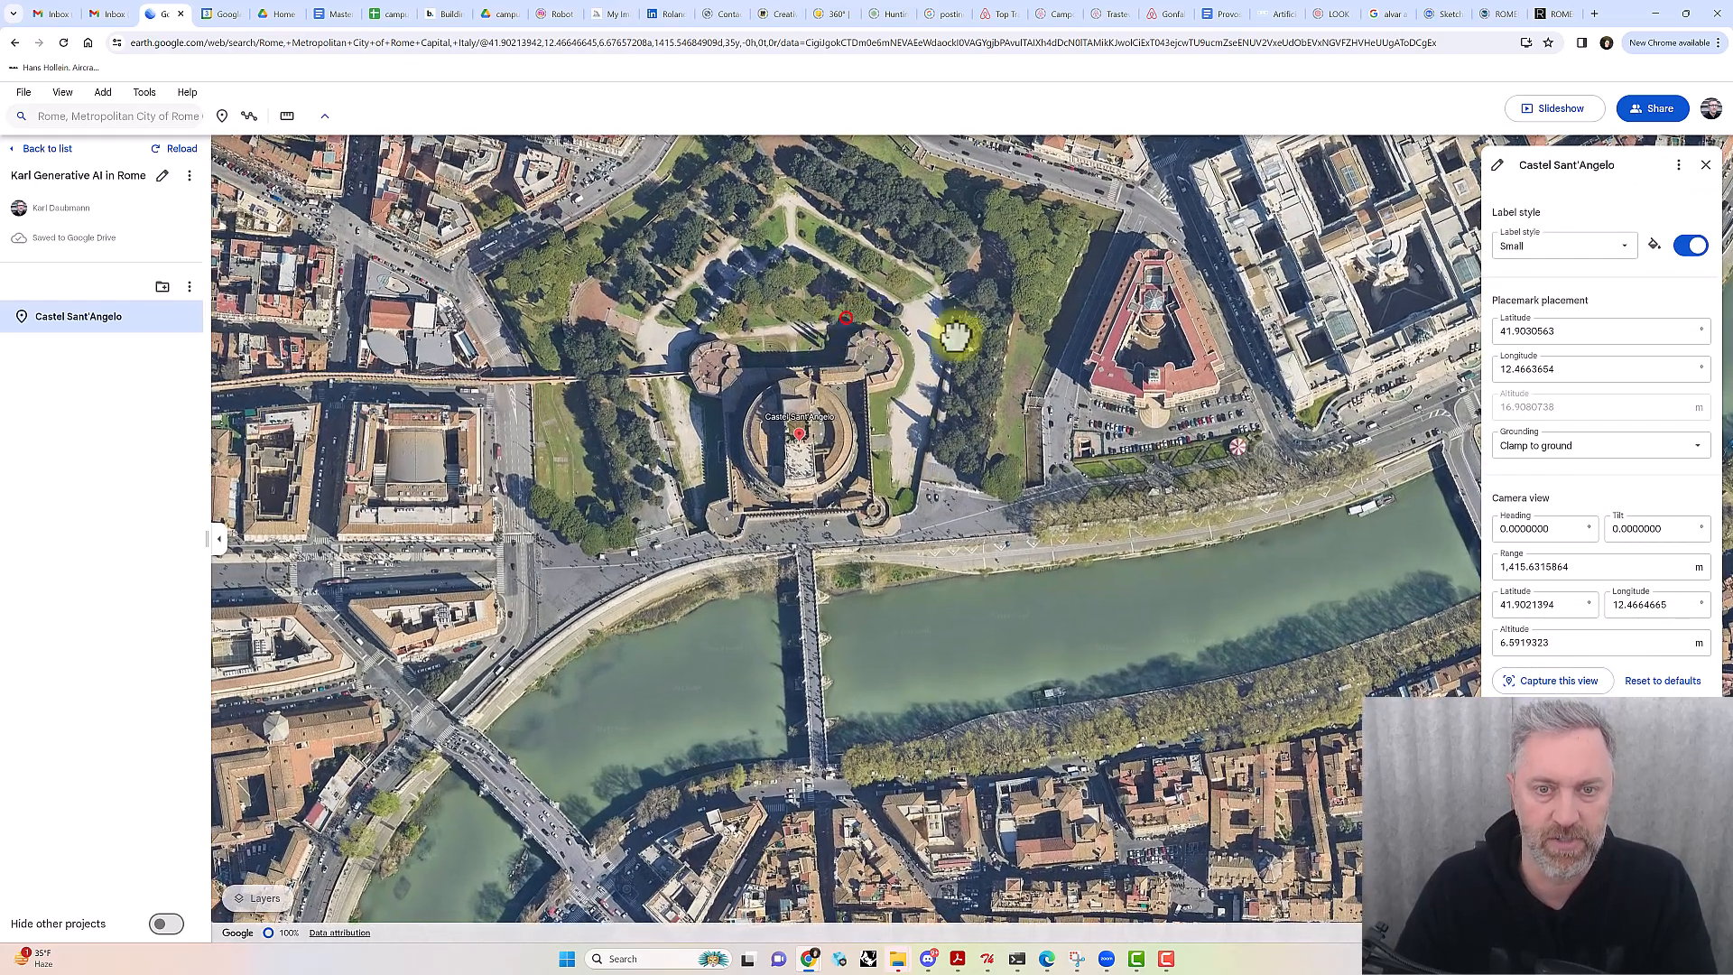
{"action": "left_click_drag", "start_coordinate": [846, 318], "coordinate": [995, 404]}
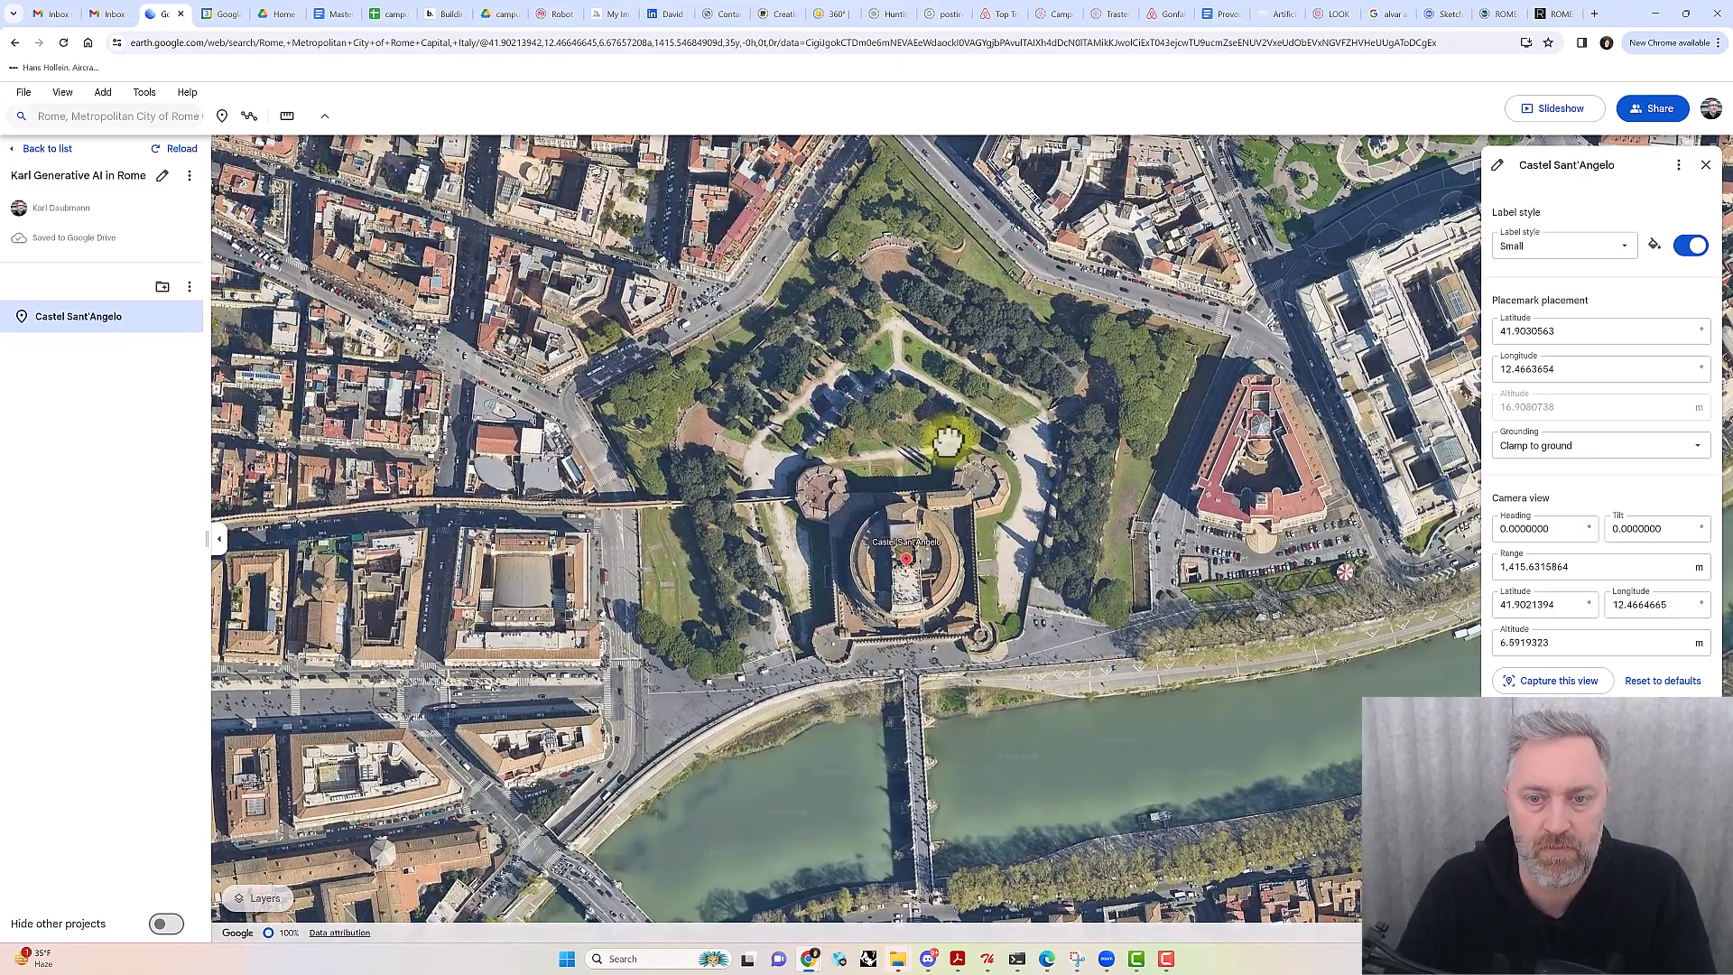
{"action": "scroll", "coordinate": [925, 569], "scroll_direction": "up", "scroll_amount": 2}
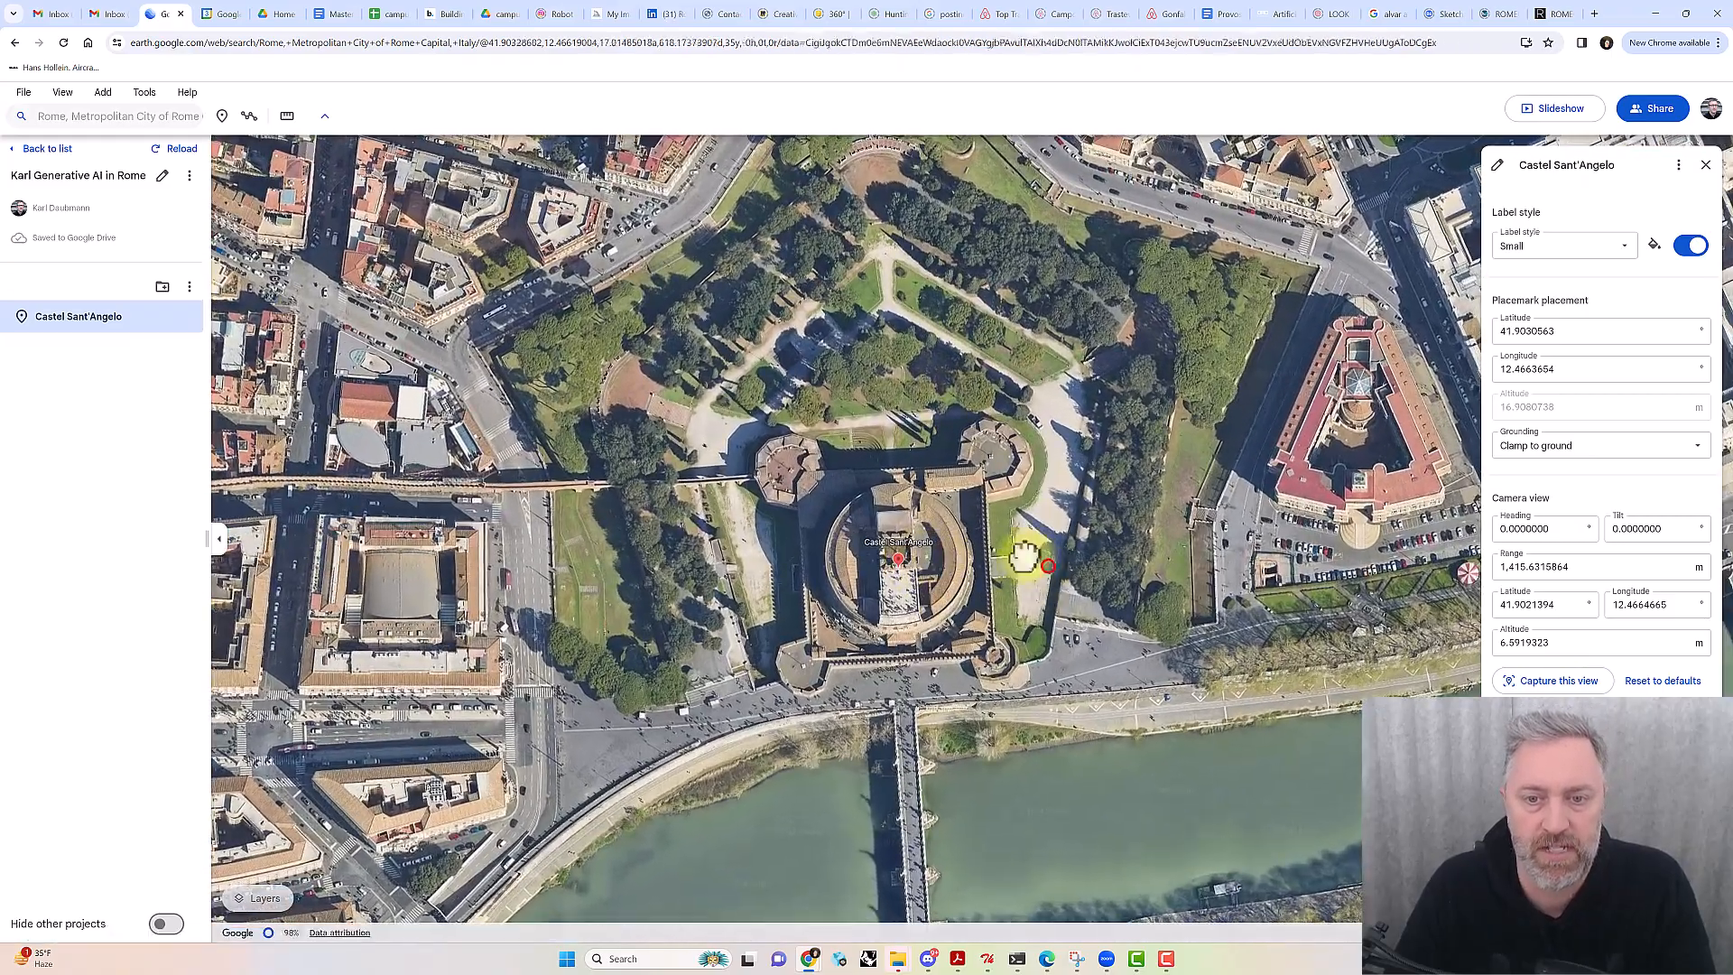
{"action": "left_click_drag", "start_coordinate": [1043, 563], "coordinate": [1002, 542]}
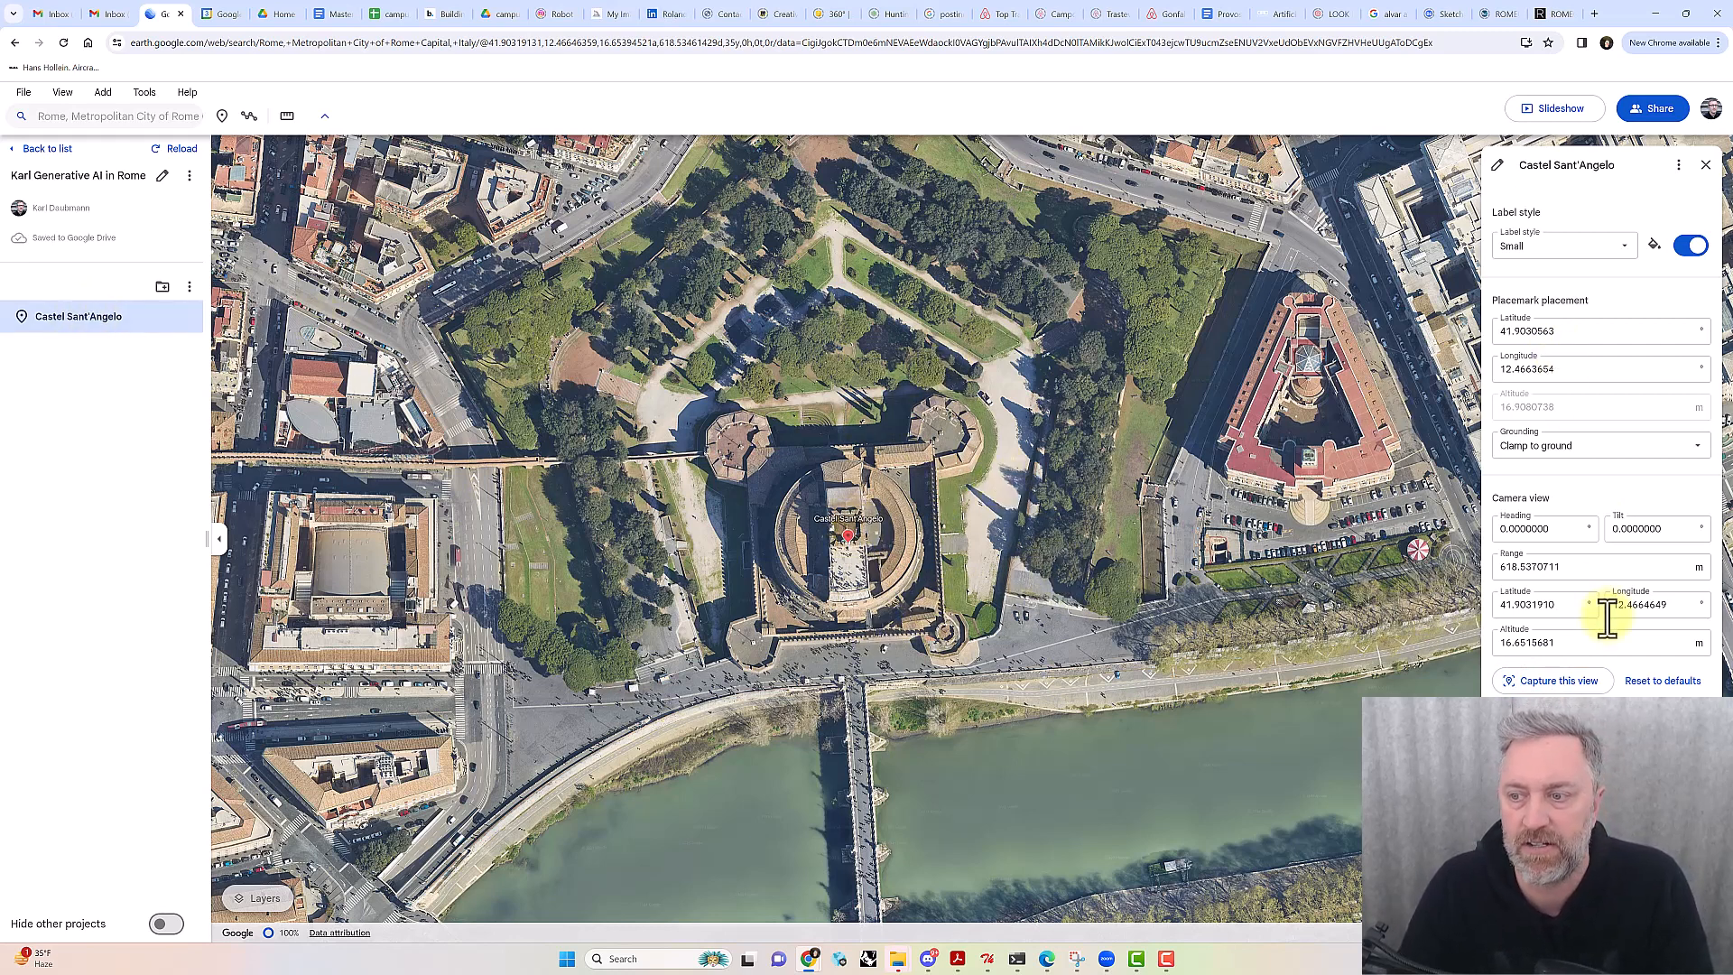
Save the Castel Sant'Angelo placemark and leave its editing mode
{"action": "scroll", "coordinate": [1602, 424], "scroll_direction": "down", "scroll_amount": 1}
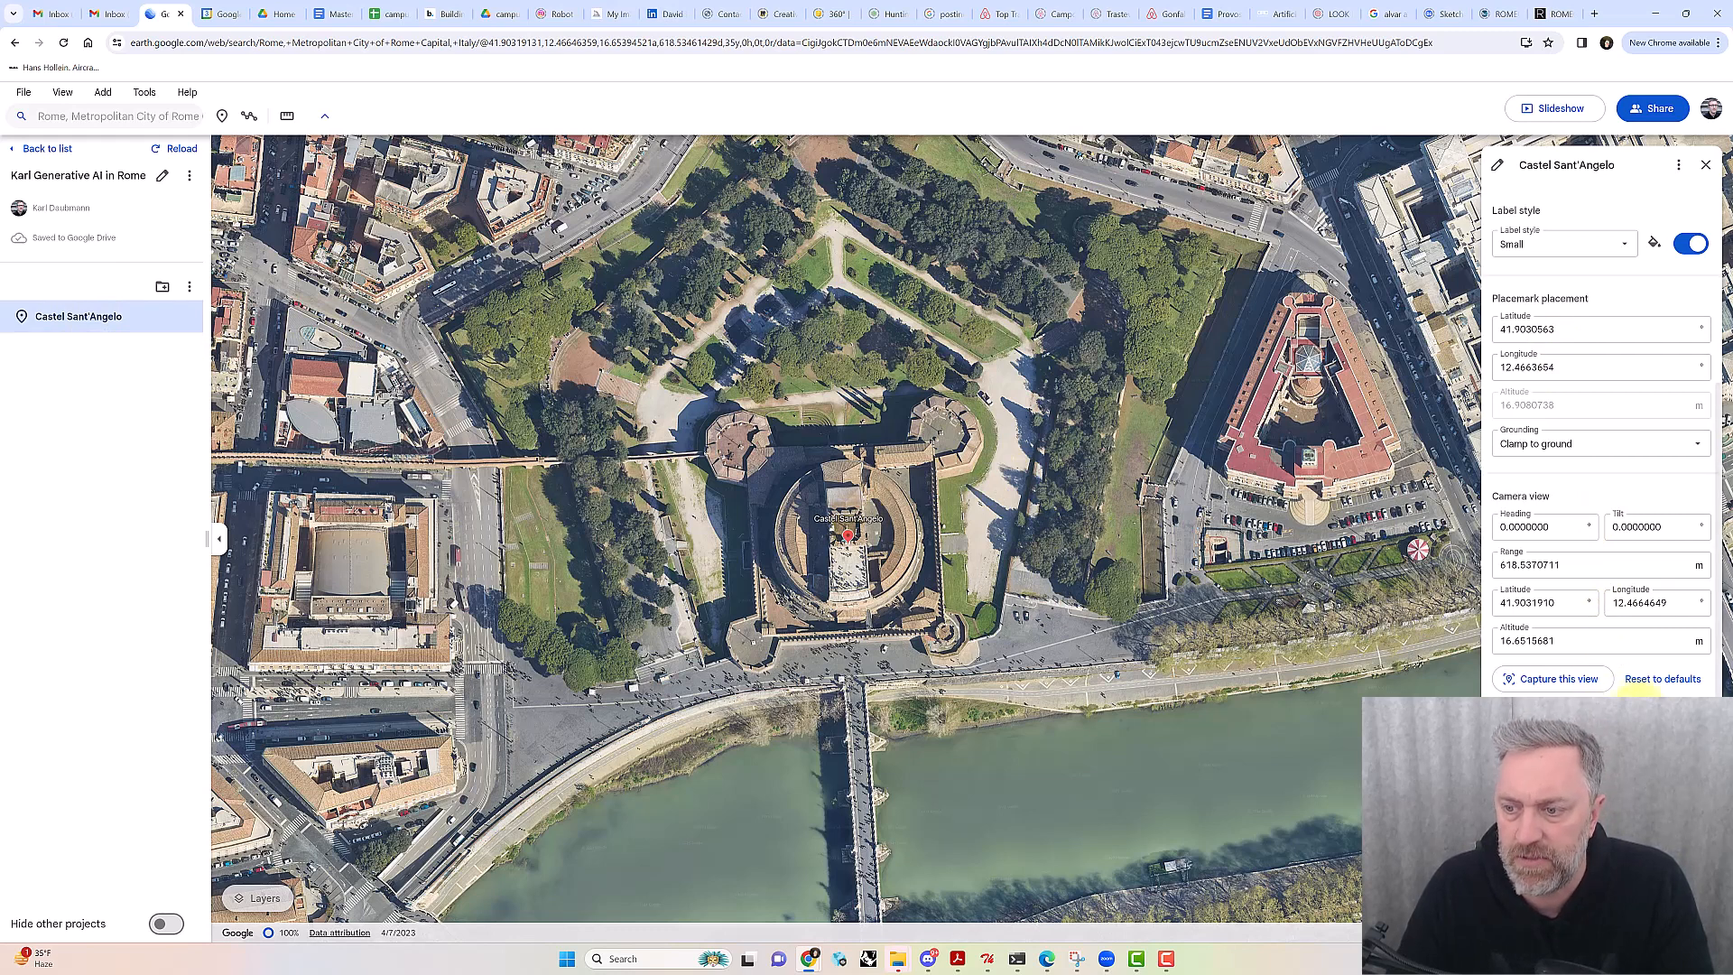
{"action": "scroll", "coordinate": [1575, 559], "scroll_direction": "up", "scroll_amount": 5}
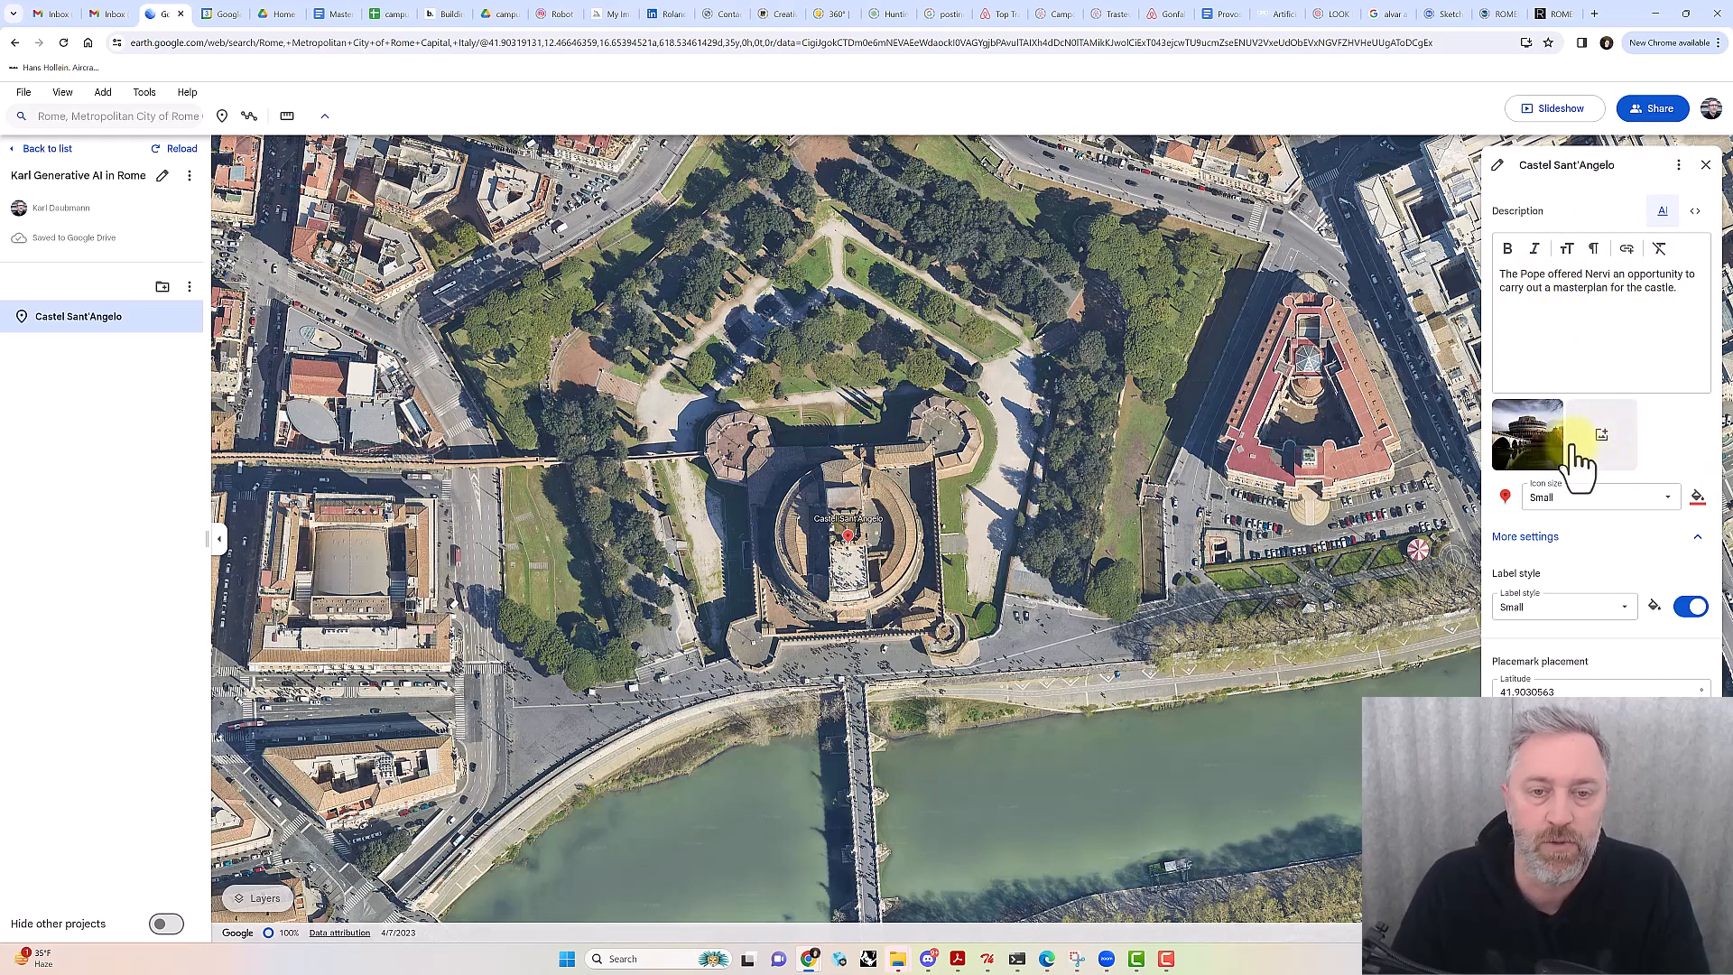
{"action": "mouse_move", "coordinate": [1552, 464]}
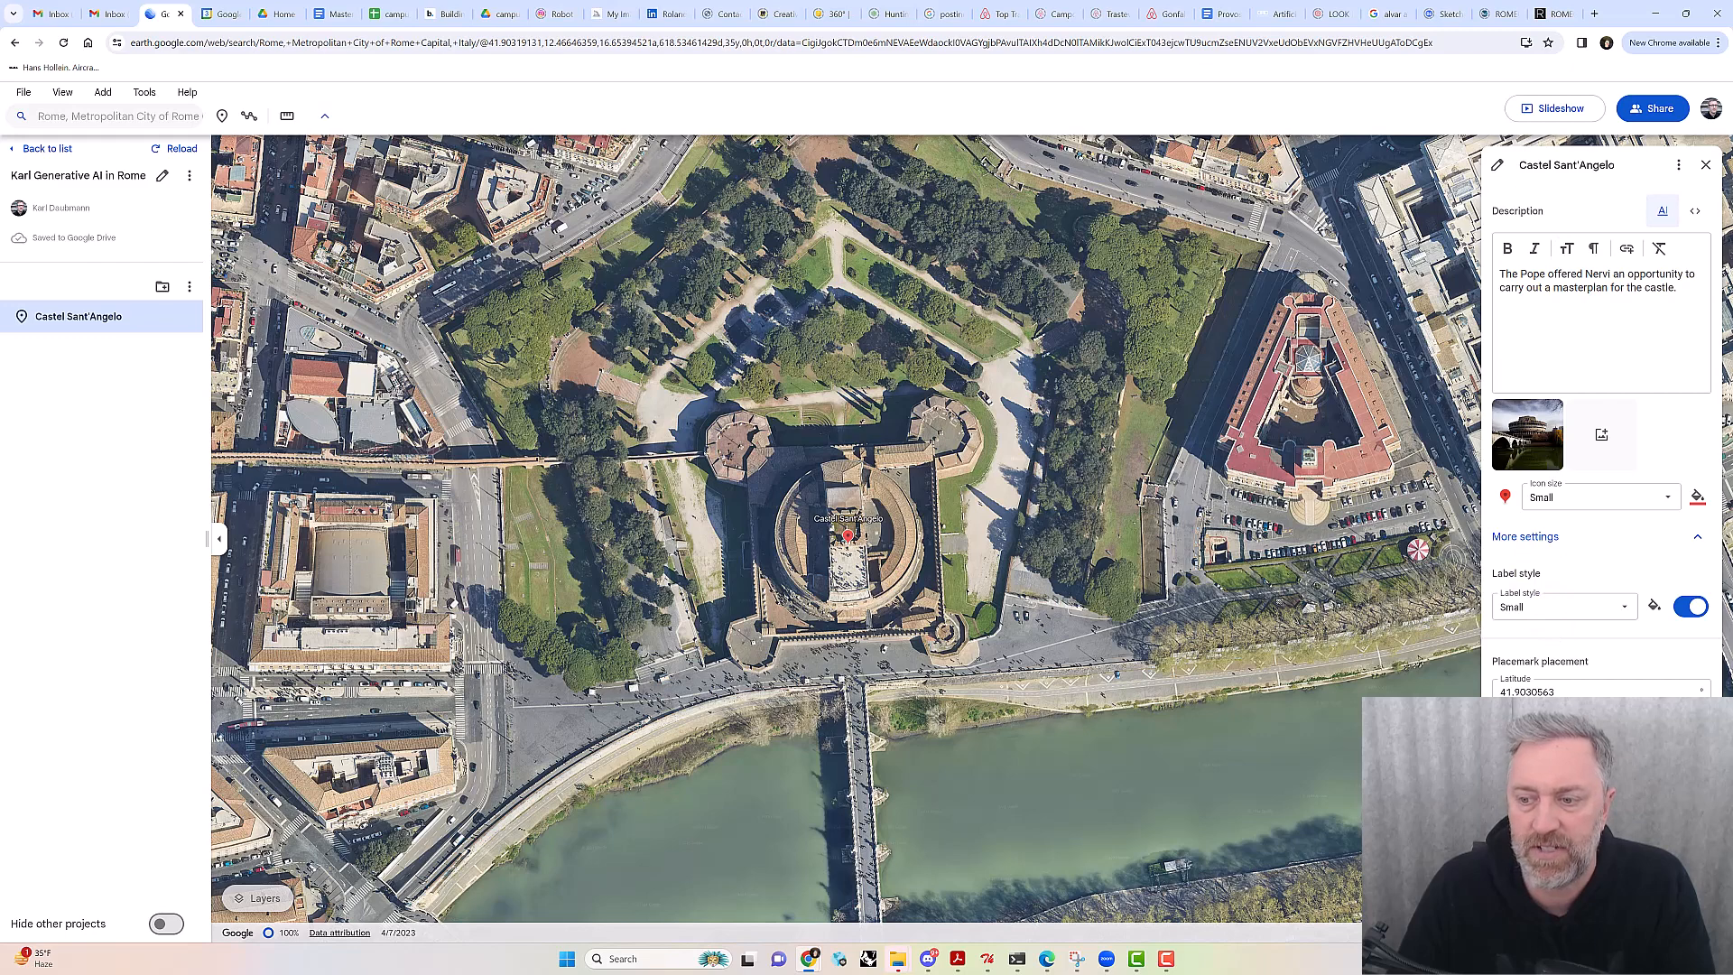
{"action": "left_click", "coordinate": [1525, 902]}
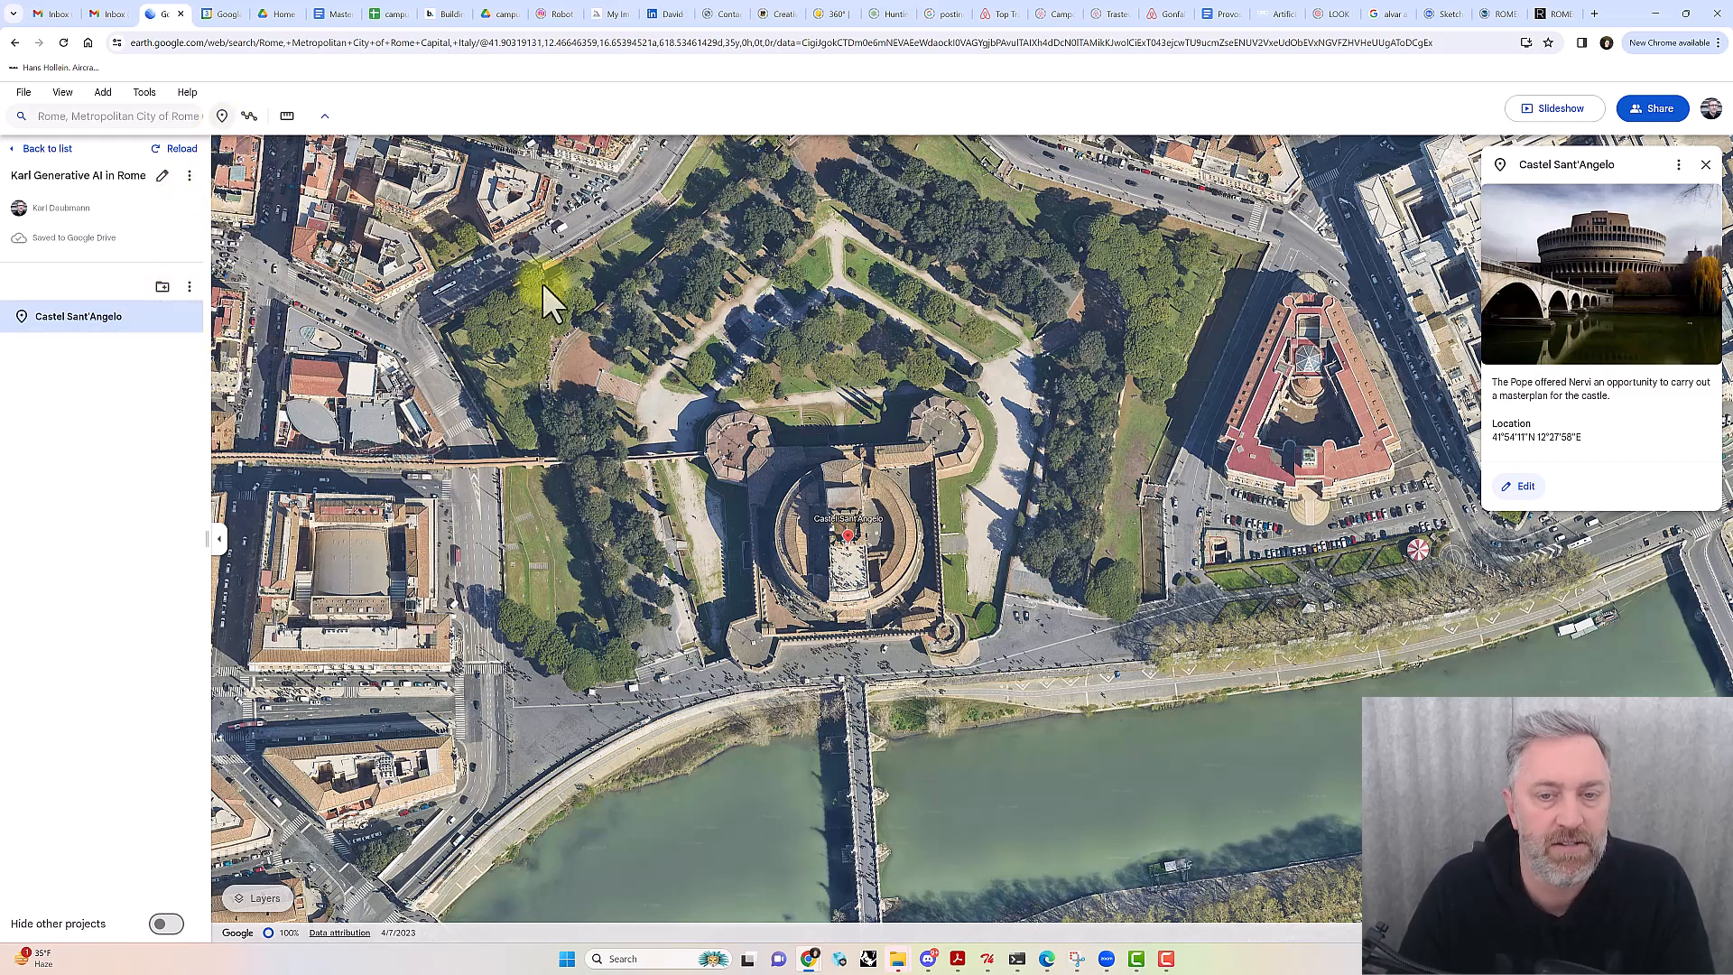
Close the castle's details, then add a placemark on the grassy hill east of the red-roofed complex near the Tiber, named "amphorae bust"
{"action": "scroll", "coordinate": [1012, 368], "scroll_direction": "down", "scroll_amount": 8}
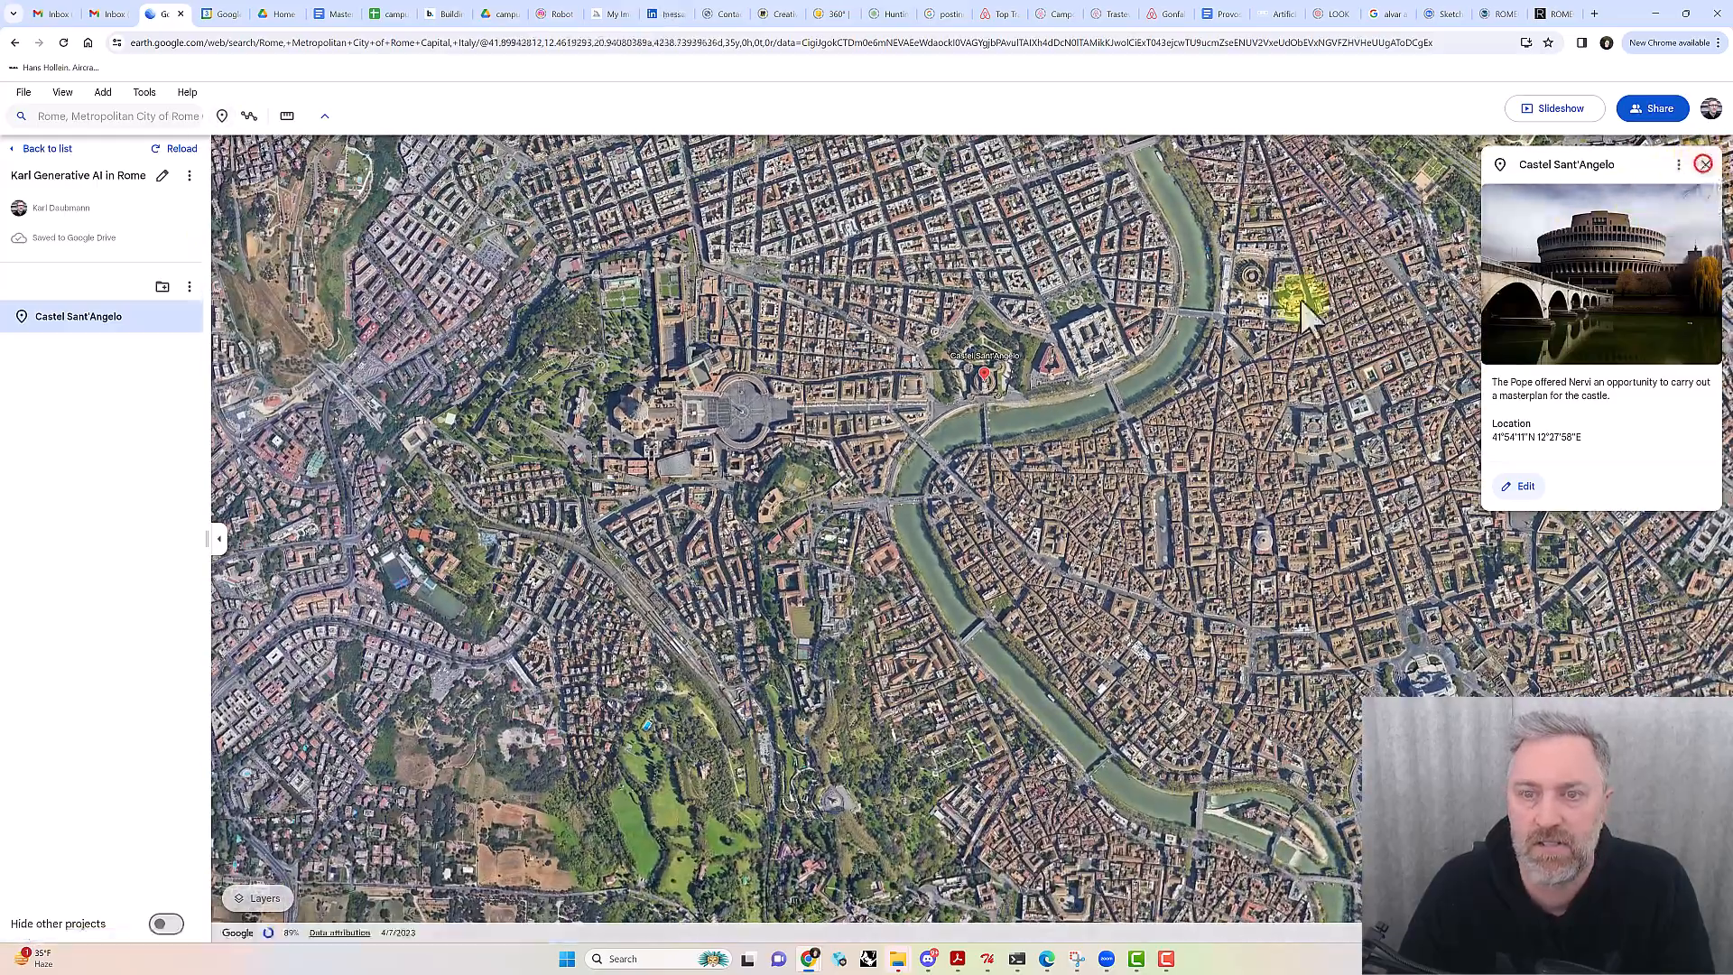
{"action": "left_click", "coordinate": [1263, 343]}
{"action": "left_click_drag", "start_coordinate": [1125, 463], "coordinate": [959, 349]}
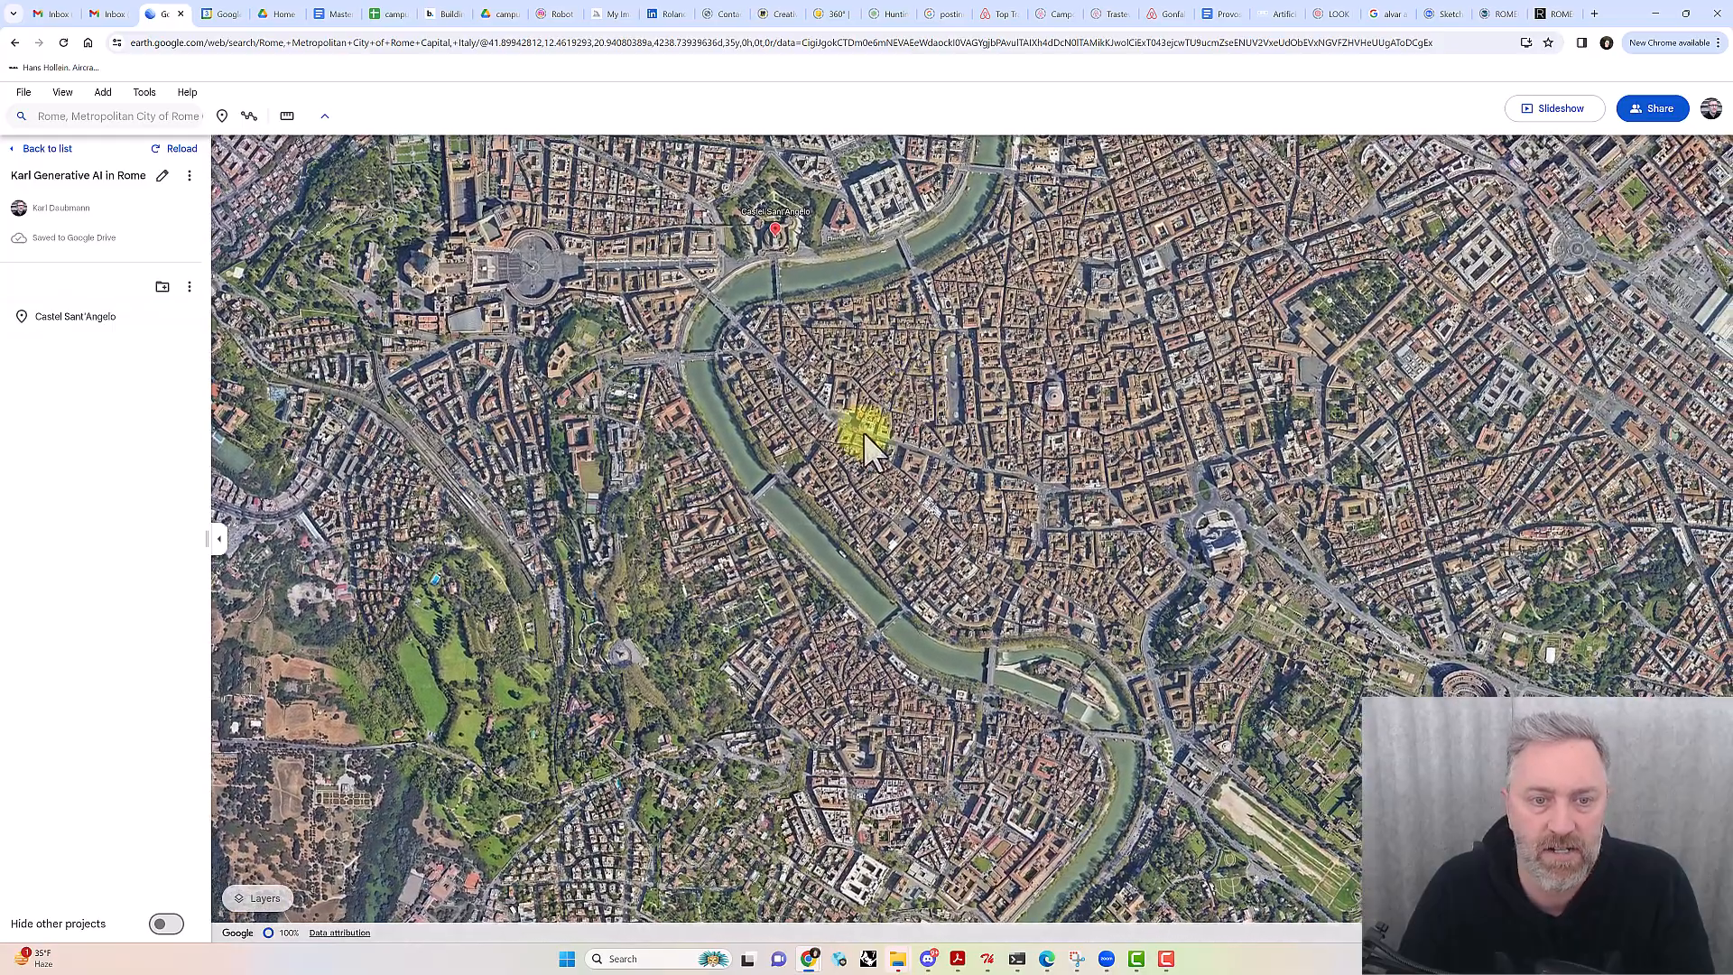
{"action": "left_click_drag", "start_coordinate": [1073, 422], "coordinate": [1007, 207]}
{"action": "left_click_drag", "start_coordinate": [1076, 523], "coordinate": [1052, 285]}
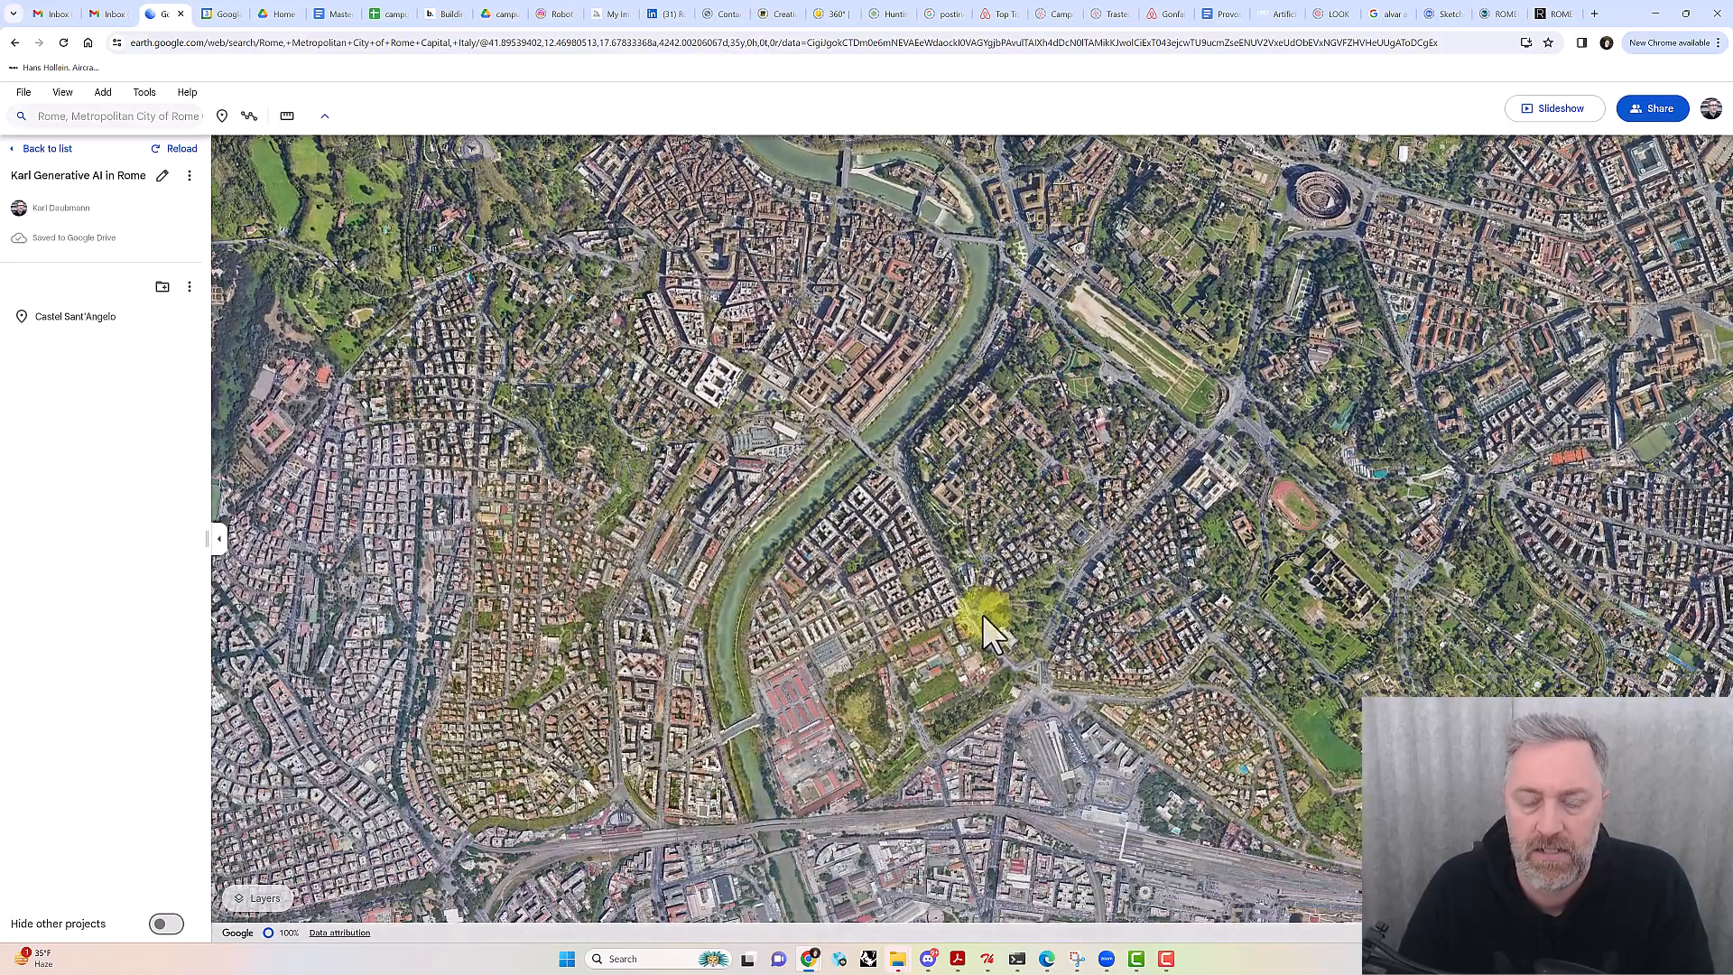
{"action": "scroll", "coordinate": [863, 695], "scroll_direction": "down", "scroll_amount": 5}
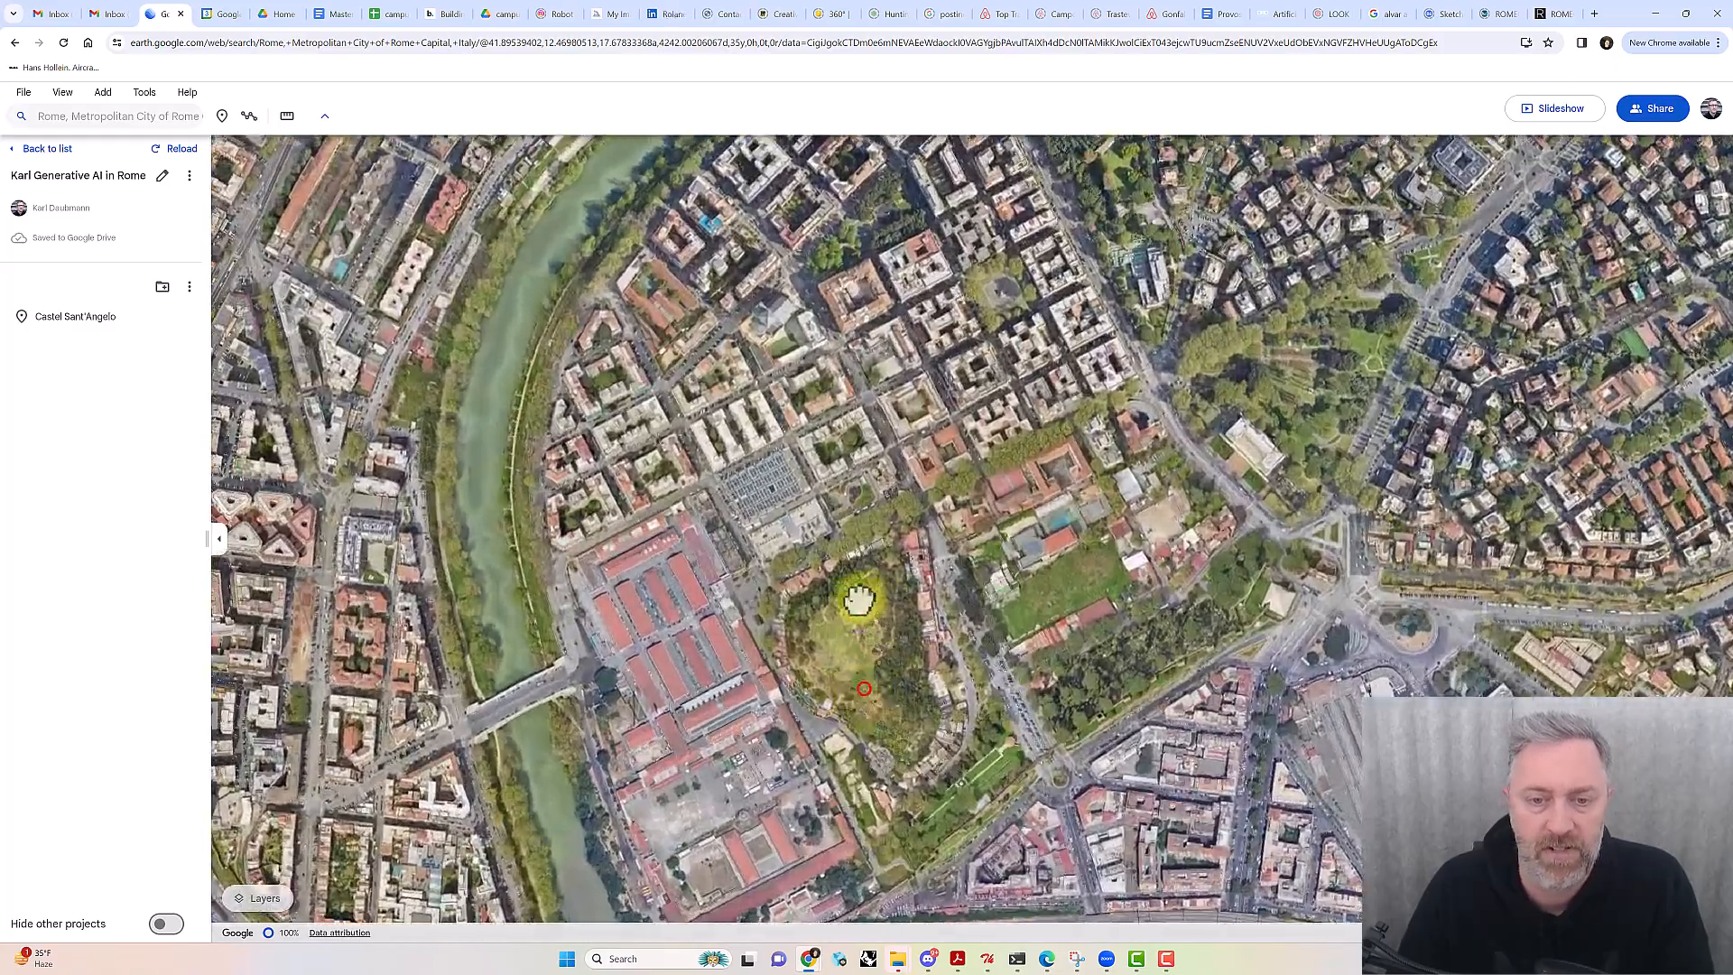
{"action": "left_click_drag", "start_coordinate": [858, 598], "coordinate": [837, 533]}
{"action": "scroll", "coordinate": [837, 533], "scroll_direction": "down", "scroll_amount": 3}
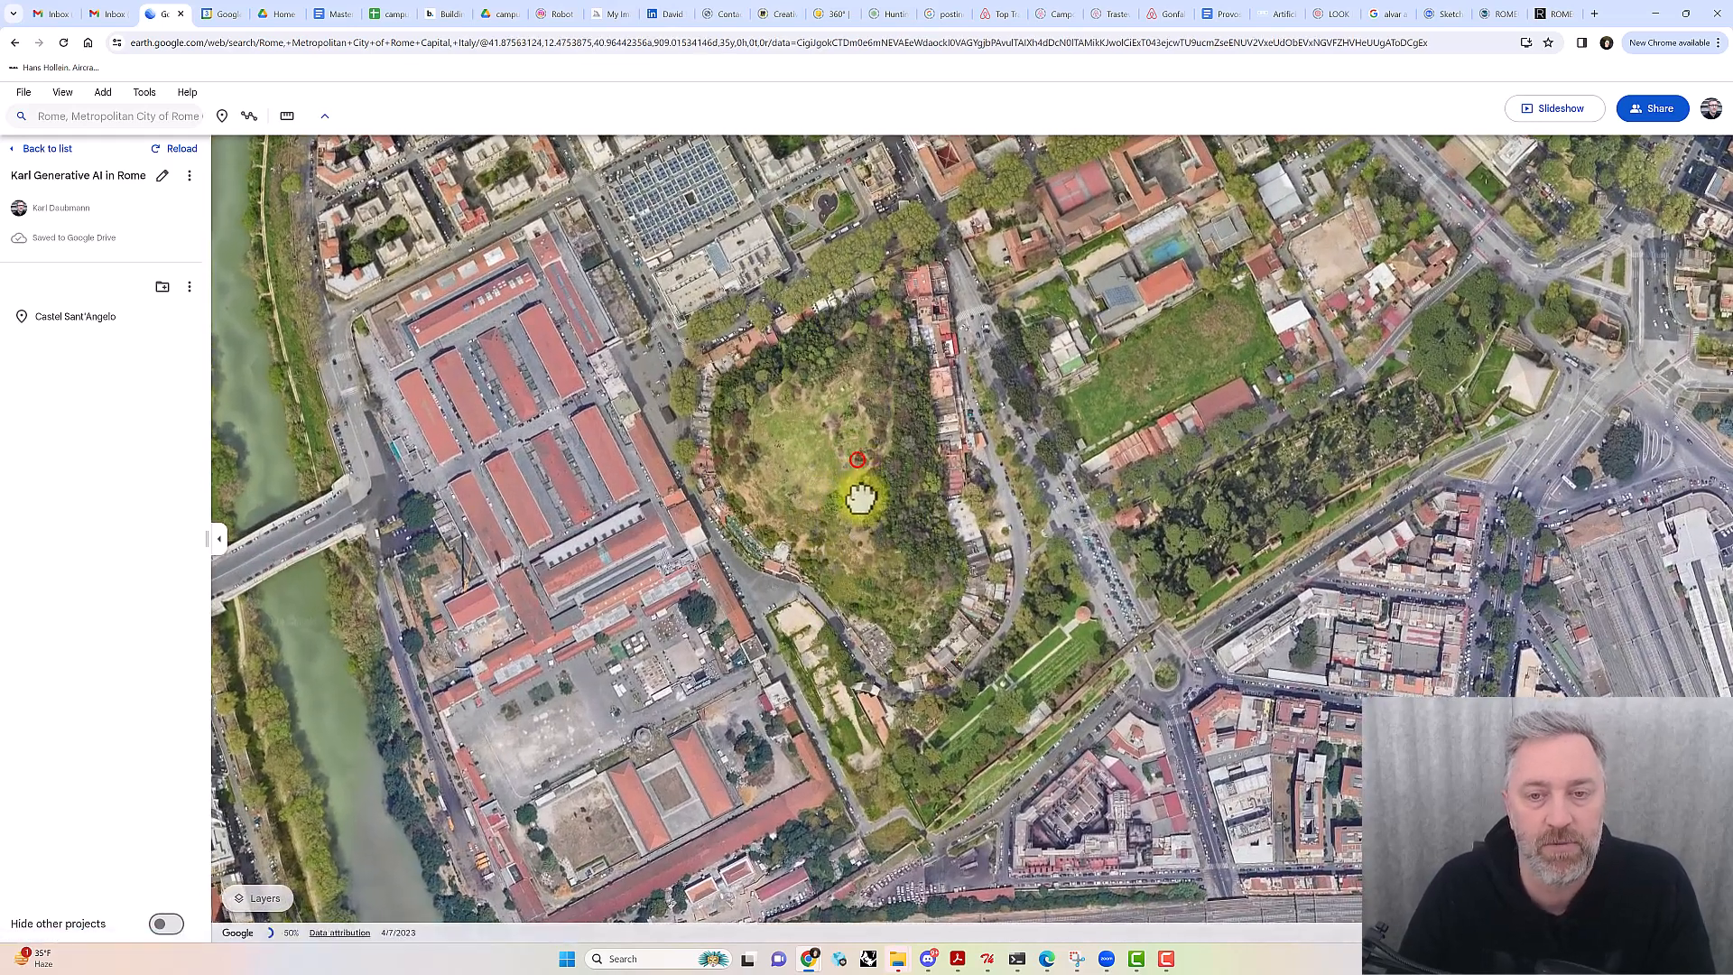
{"action": "left_click_drag", "start_coordinate": [857, 462], "coordinate": [857, 501]}
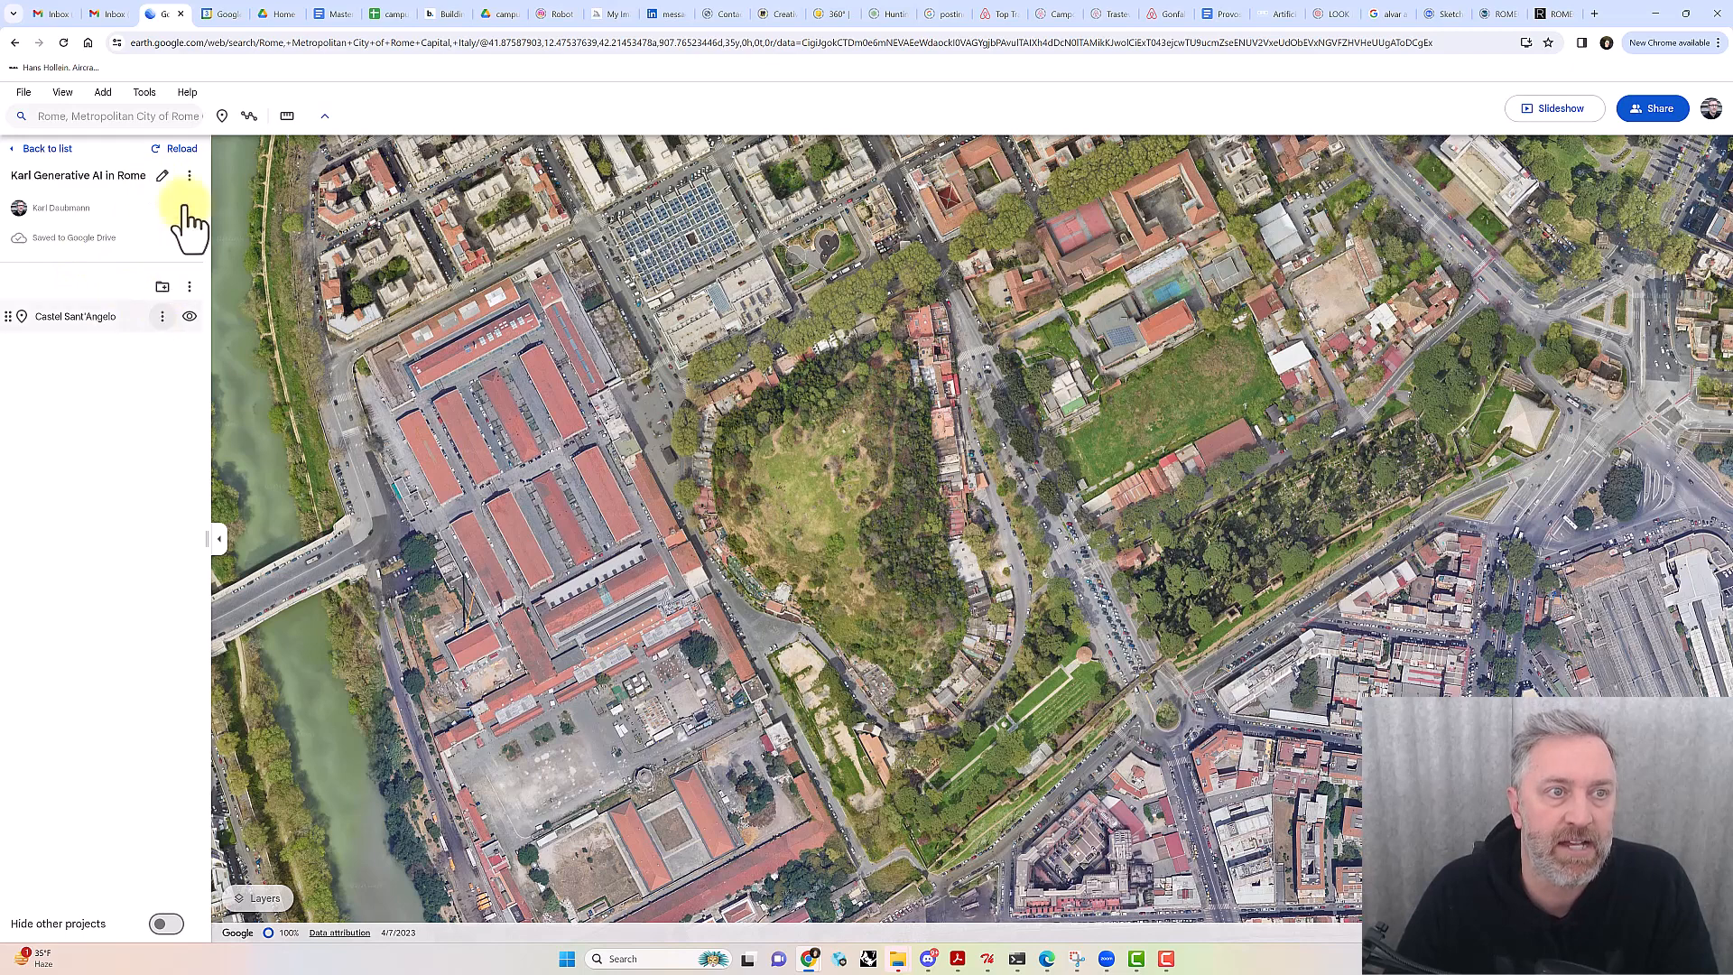
{"action": "left_click", "coordinate": [222, 116]}
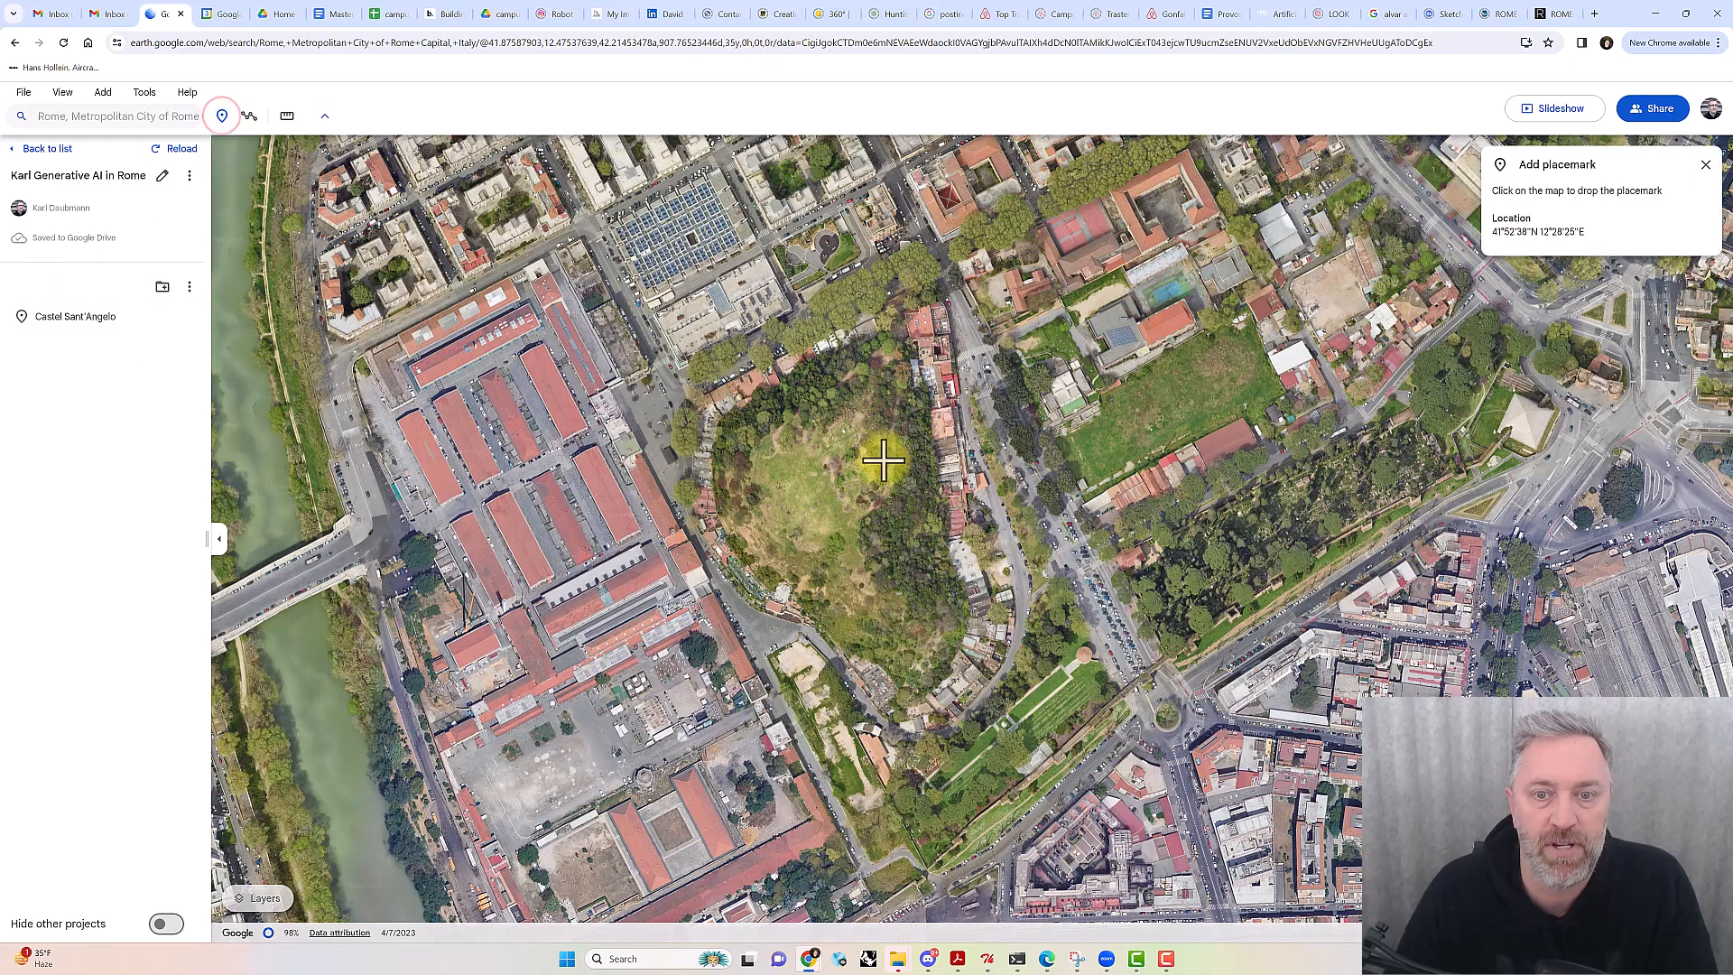
{"action": "left_click", "coordinate": [871, 539]}
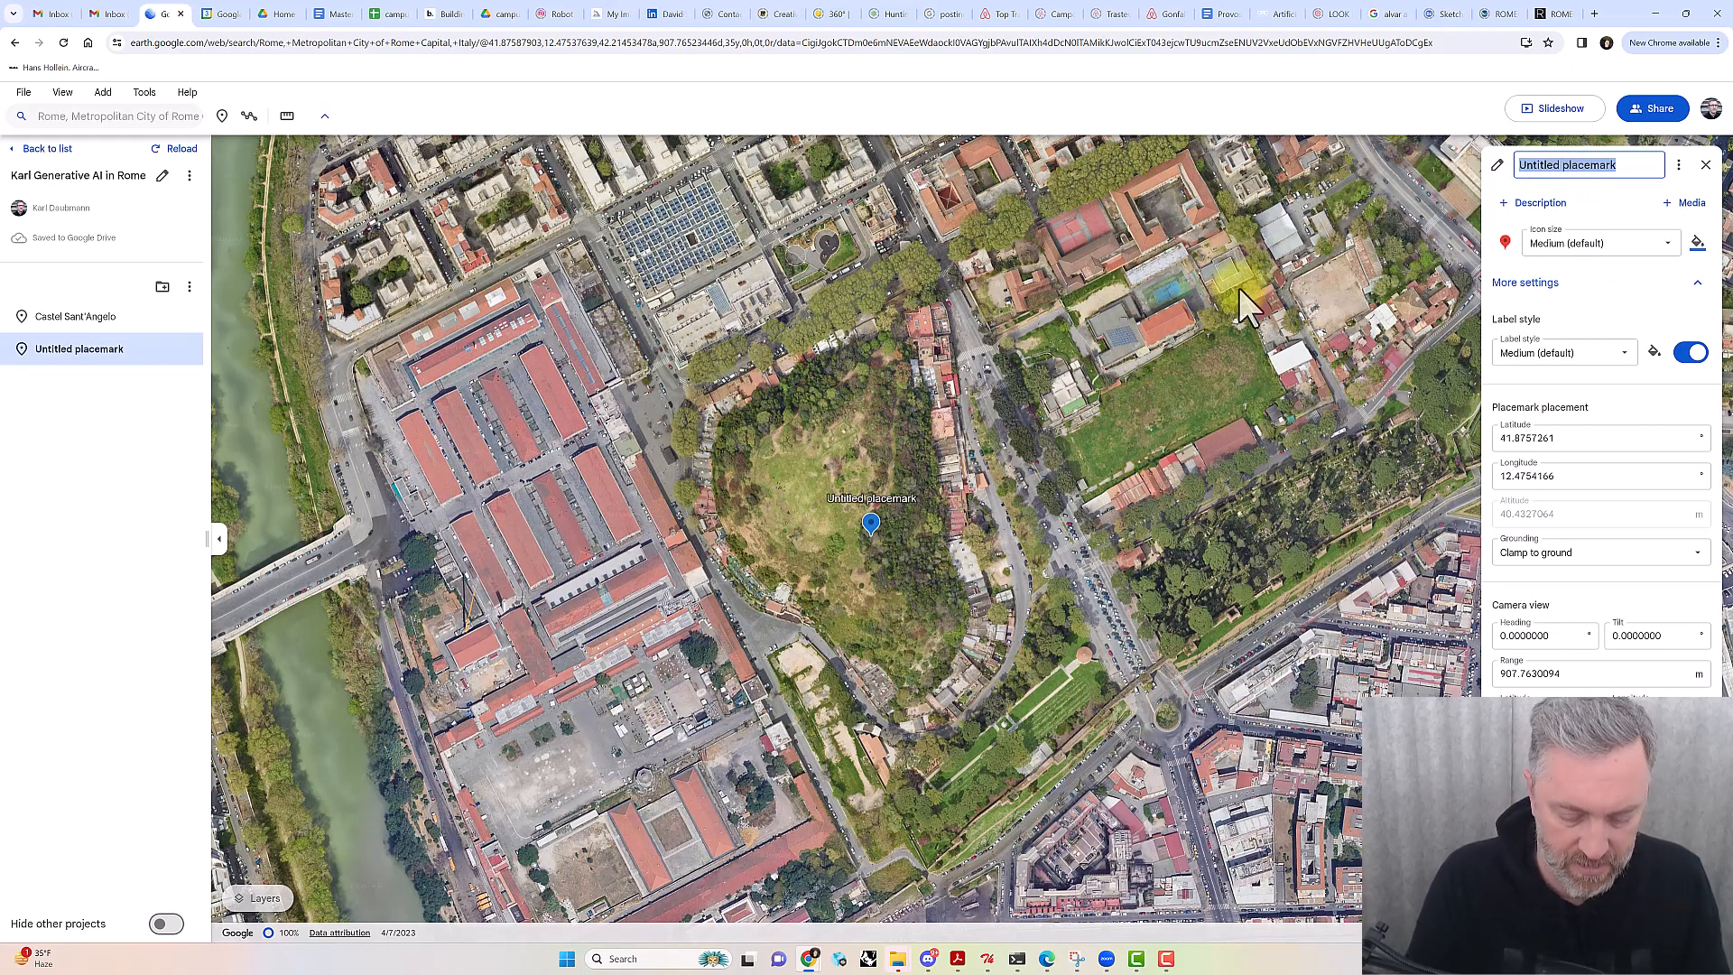
{"action": "type", "text": "amphorae bust"}
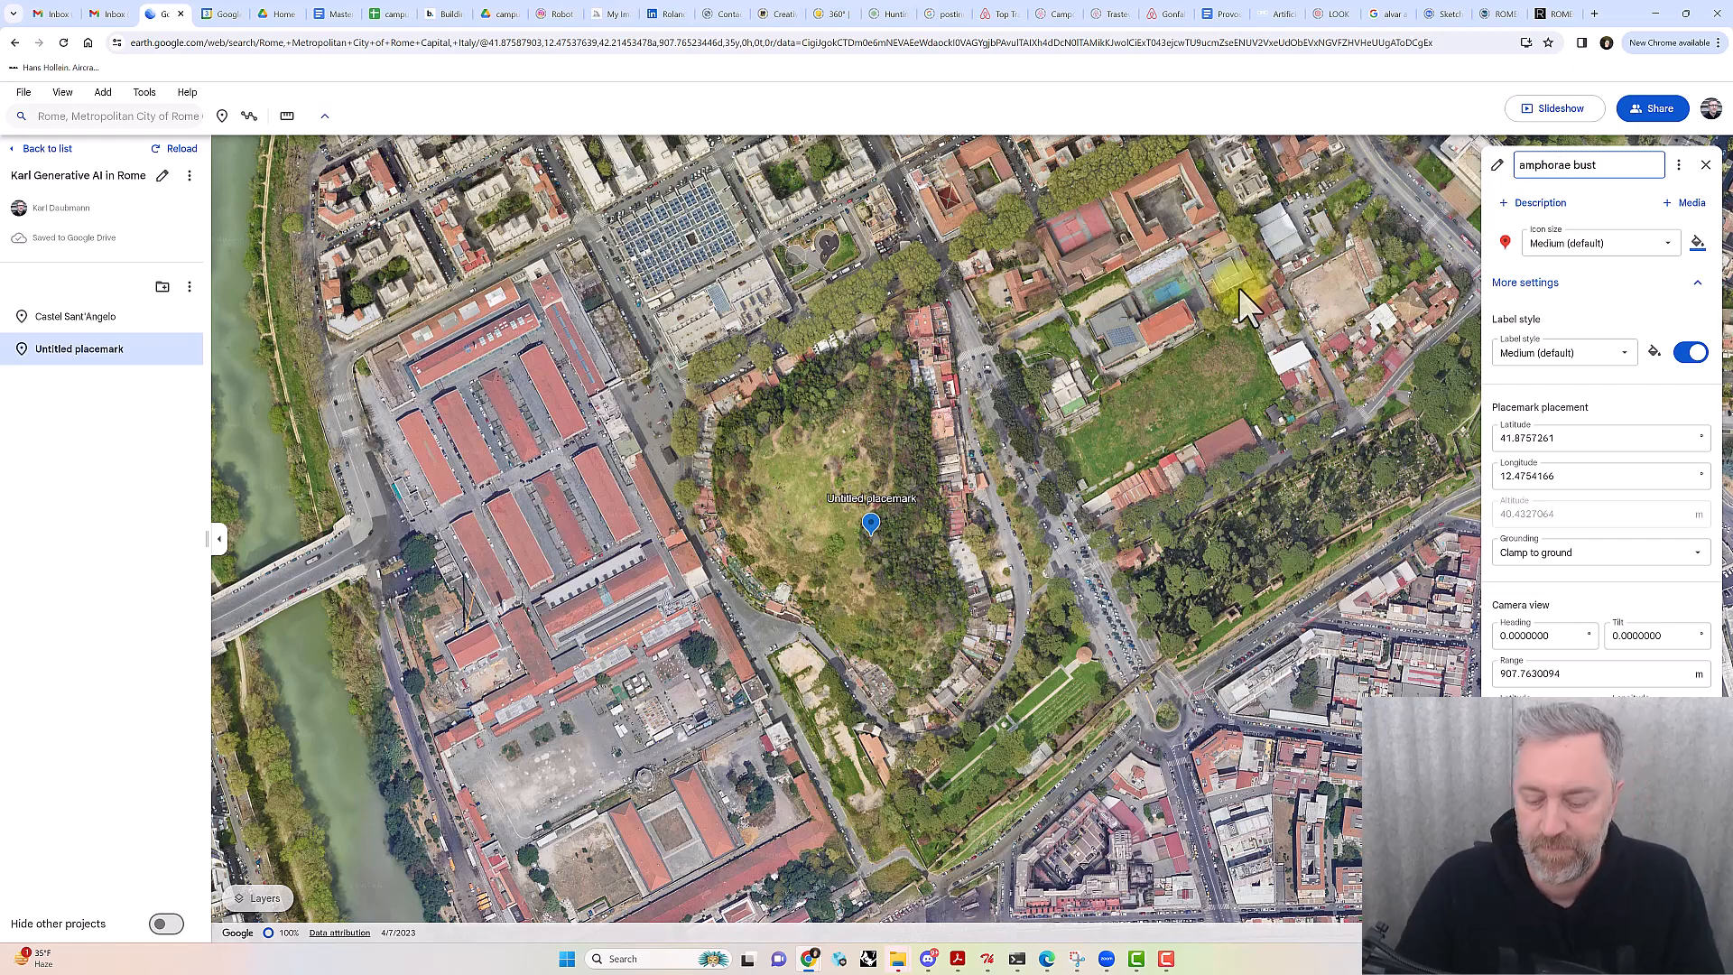
Set the amphorae bust placemark's icon and label sizes to Small and color its icon light red
{"action": "left_click", "coordinate": [1567, 242]}
{"action": "left_click", "coordinate": [1545, 210]}
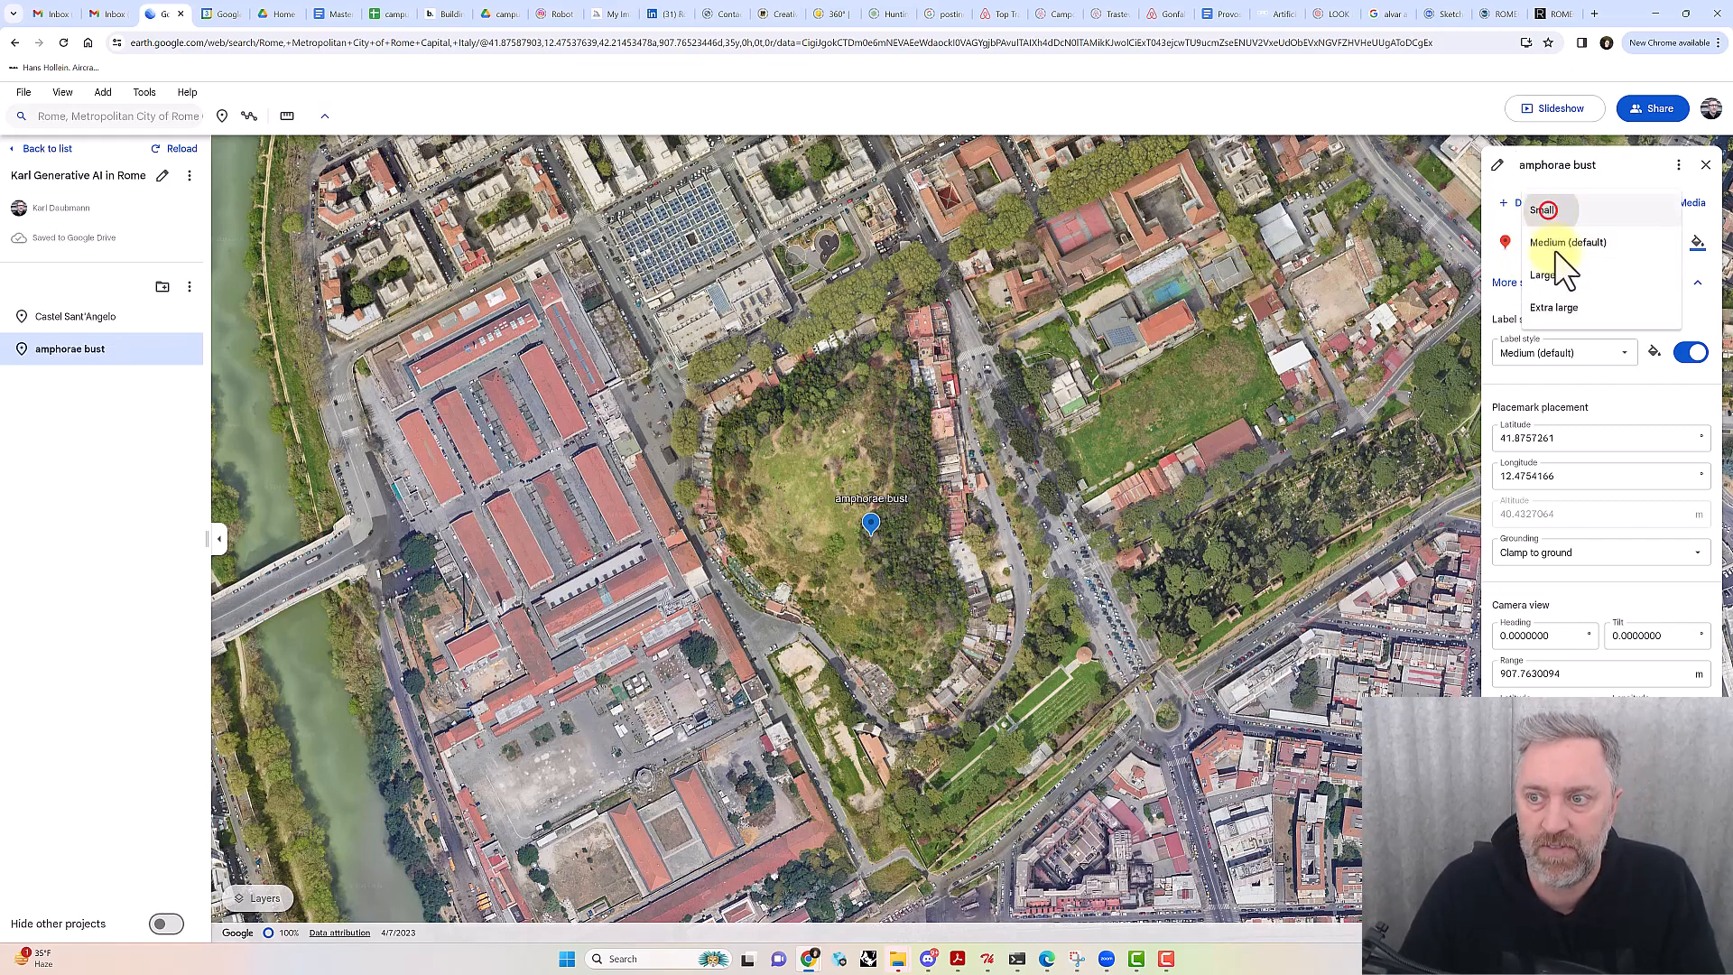
{"action": "left_click", "coordinate": [1543, 366]}
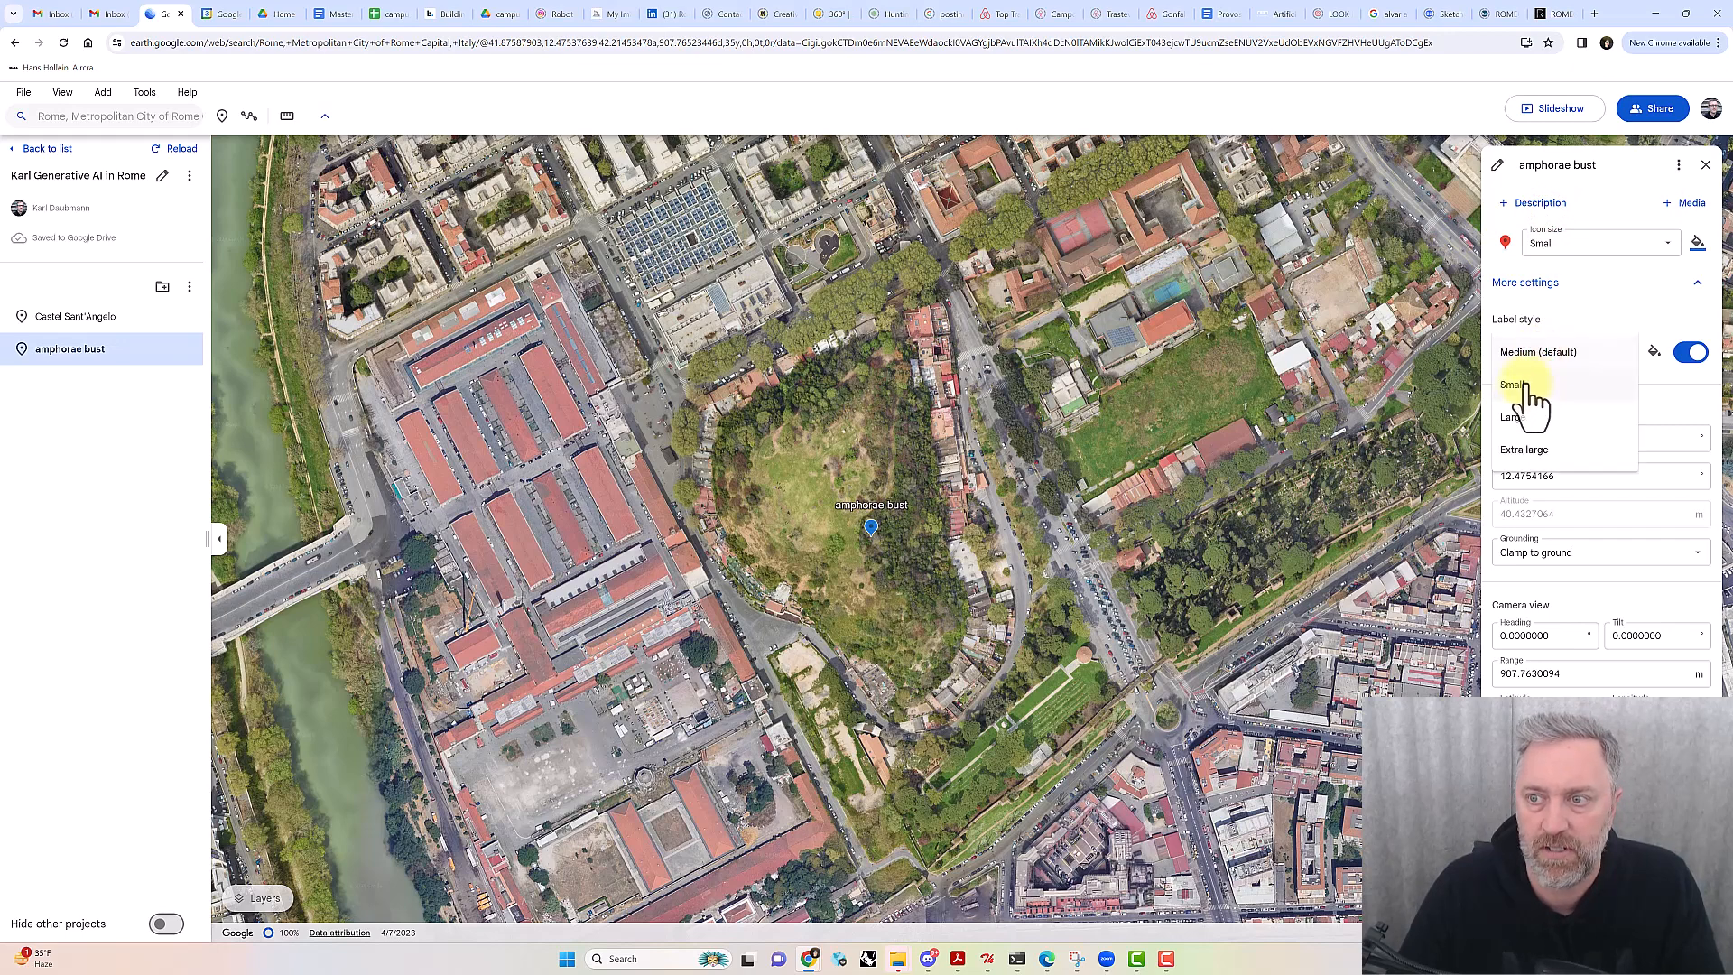
{"action": "left_click", "coordinate": [1521, 386]}
{"action": "left_click", "coordinate": [1697, 242]}
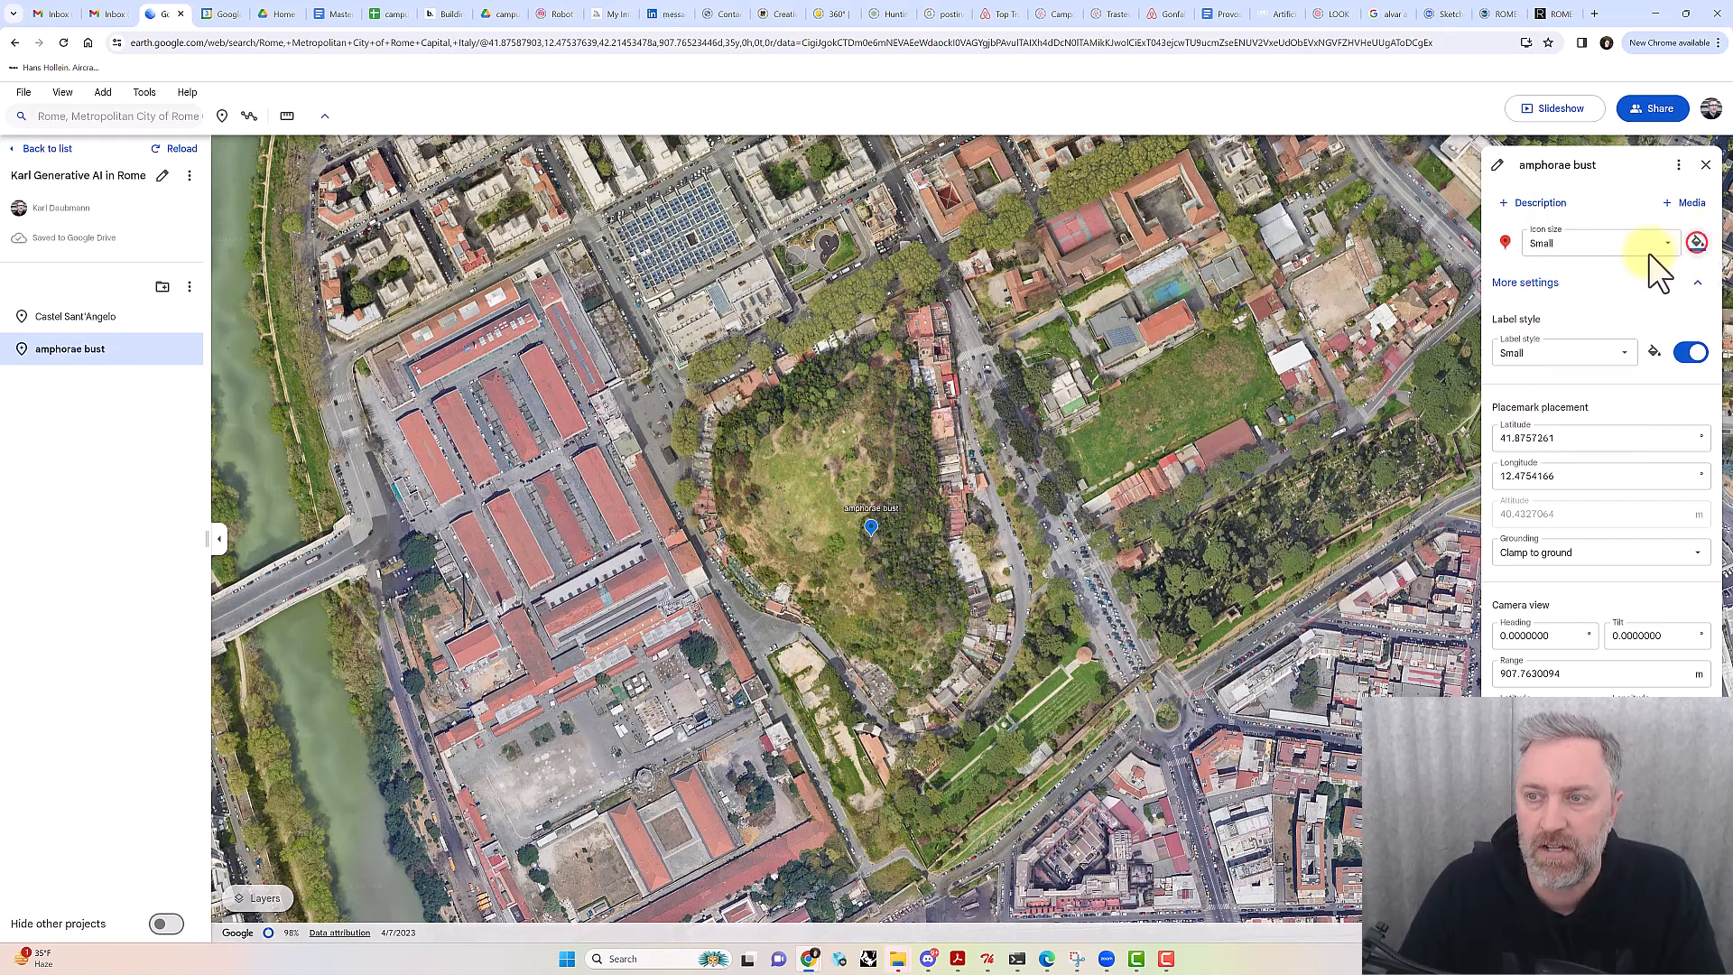
{"action": "left_click", "coordinate": [1515, 283]}
{"action": "left_click", "coordinate": [1487, 283]}
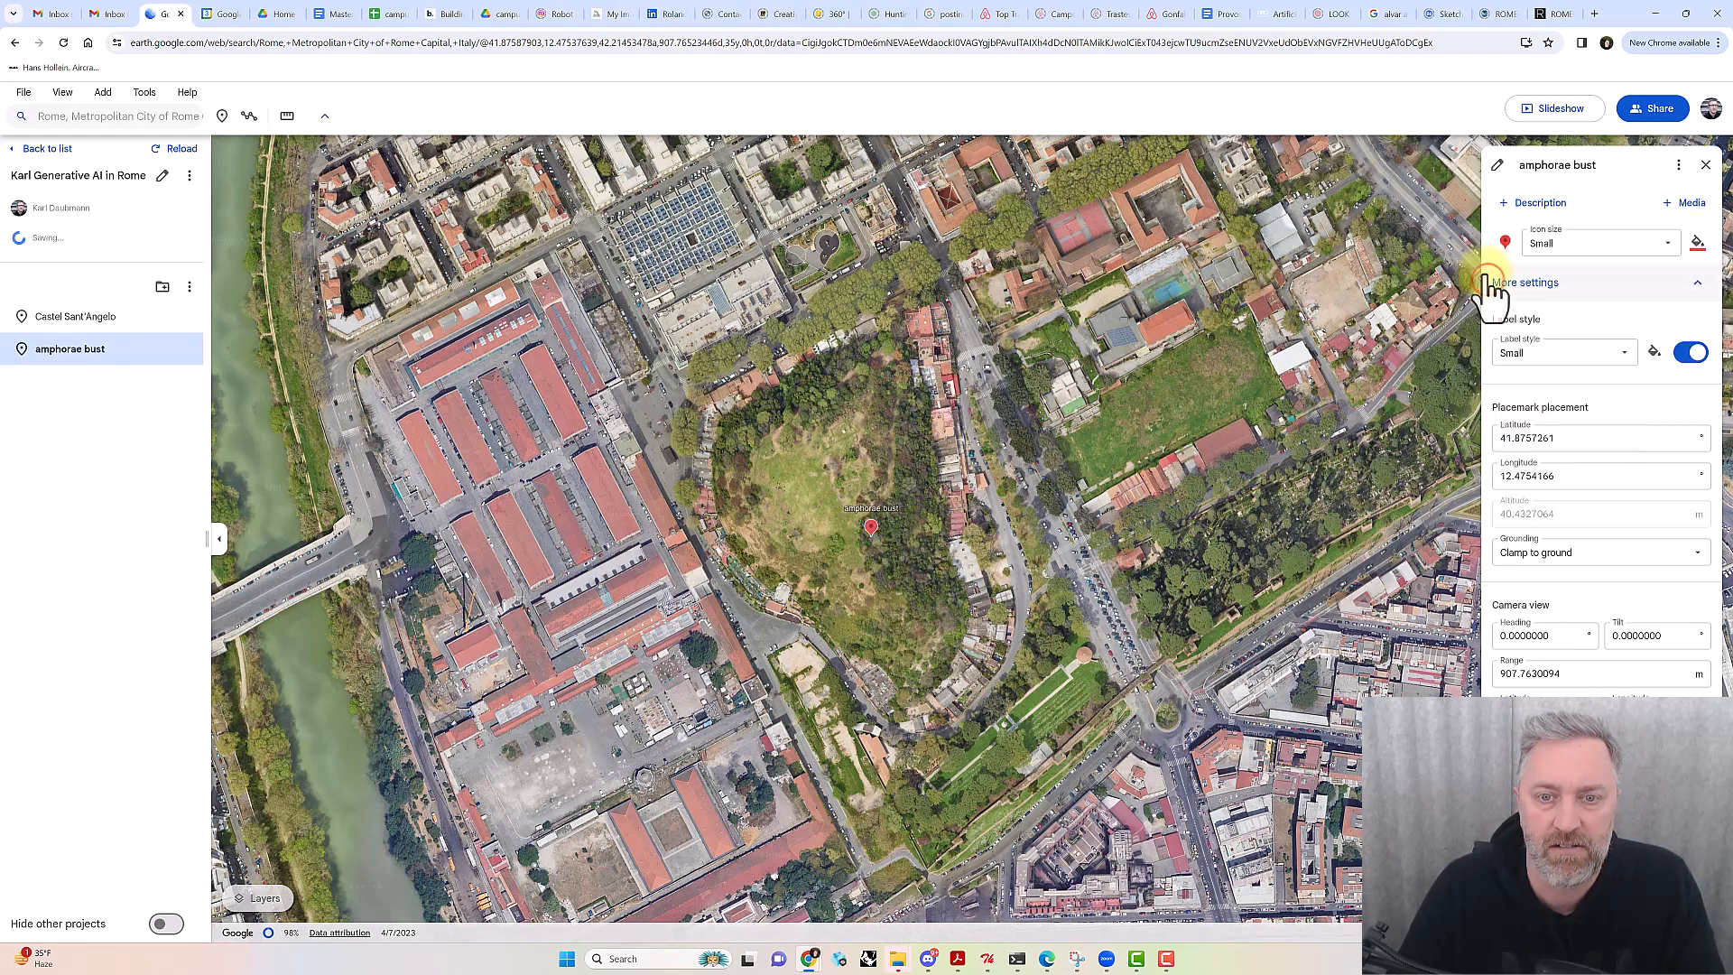
Upload the Downloads image of the headless amphora-like torso on a black plinth to the amphorae bust placemark
{"action": "left_click", "coordinate": [1687, 204]}
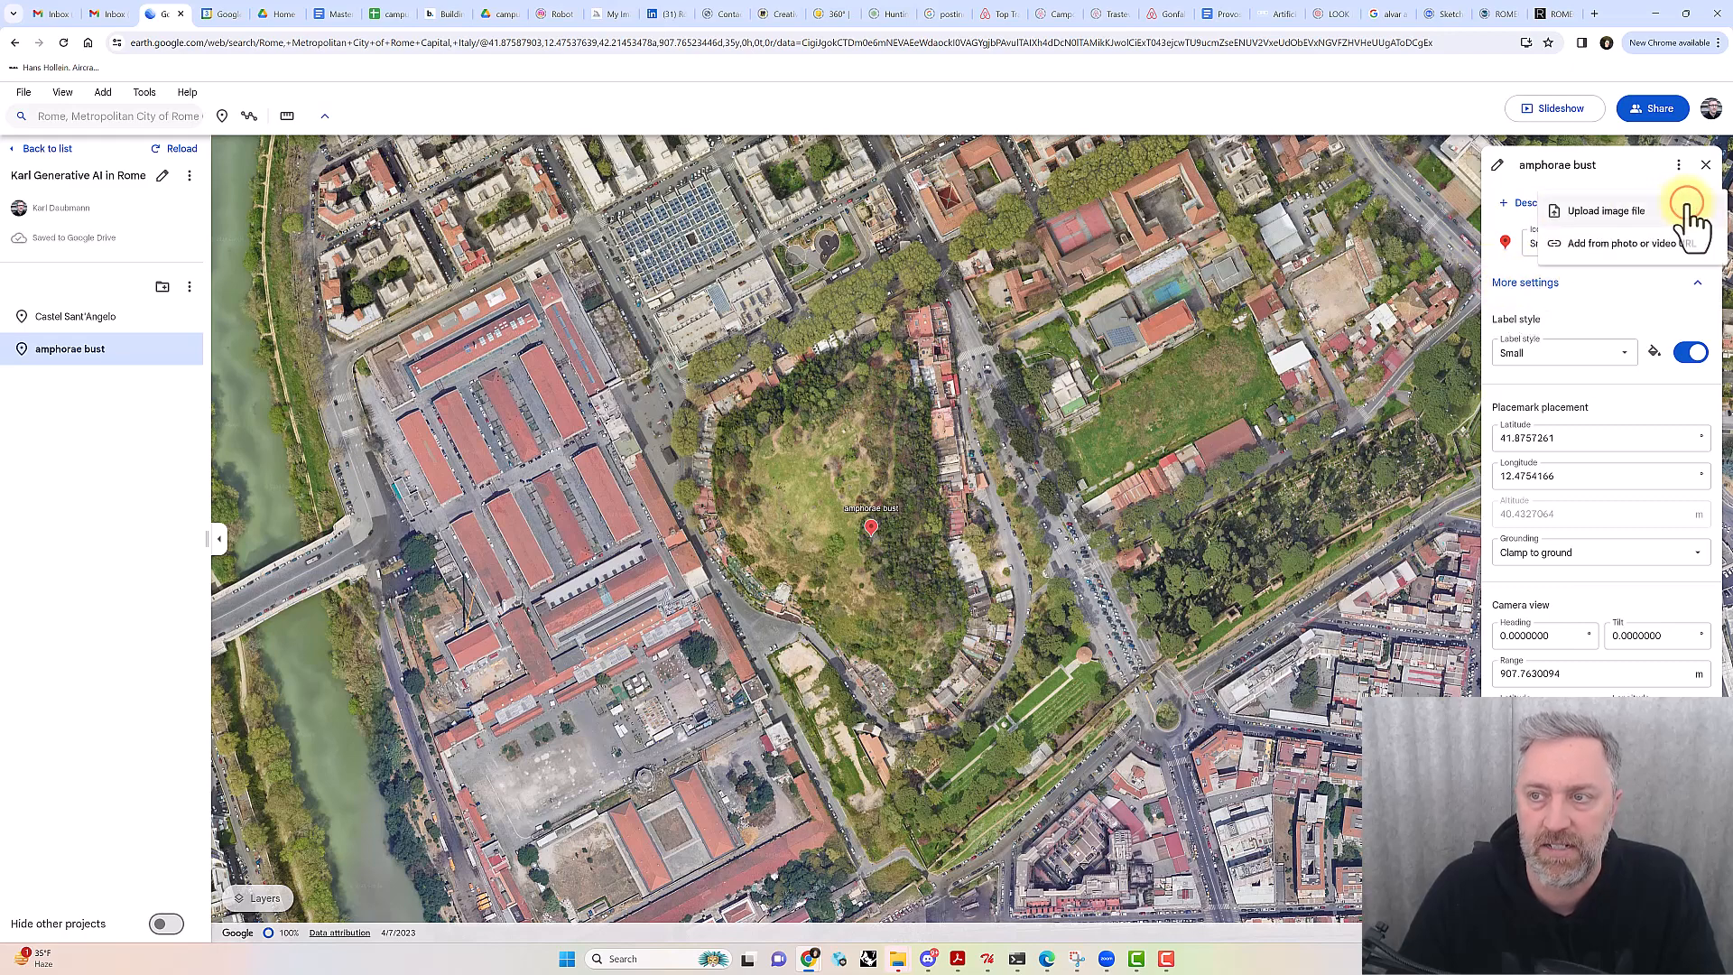
{"action": "left_click", "coordinate": [1600, 213]}
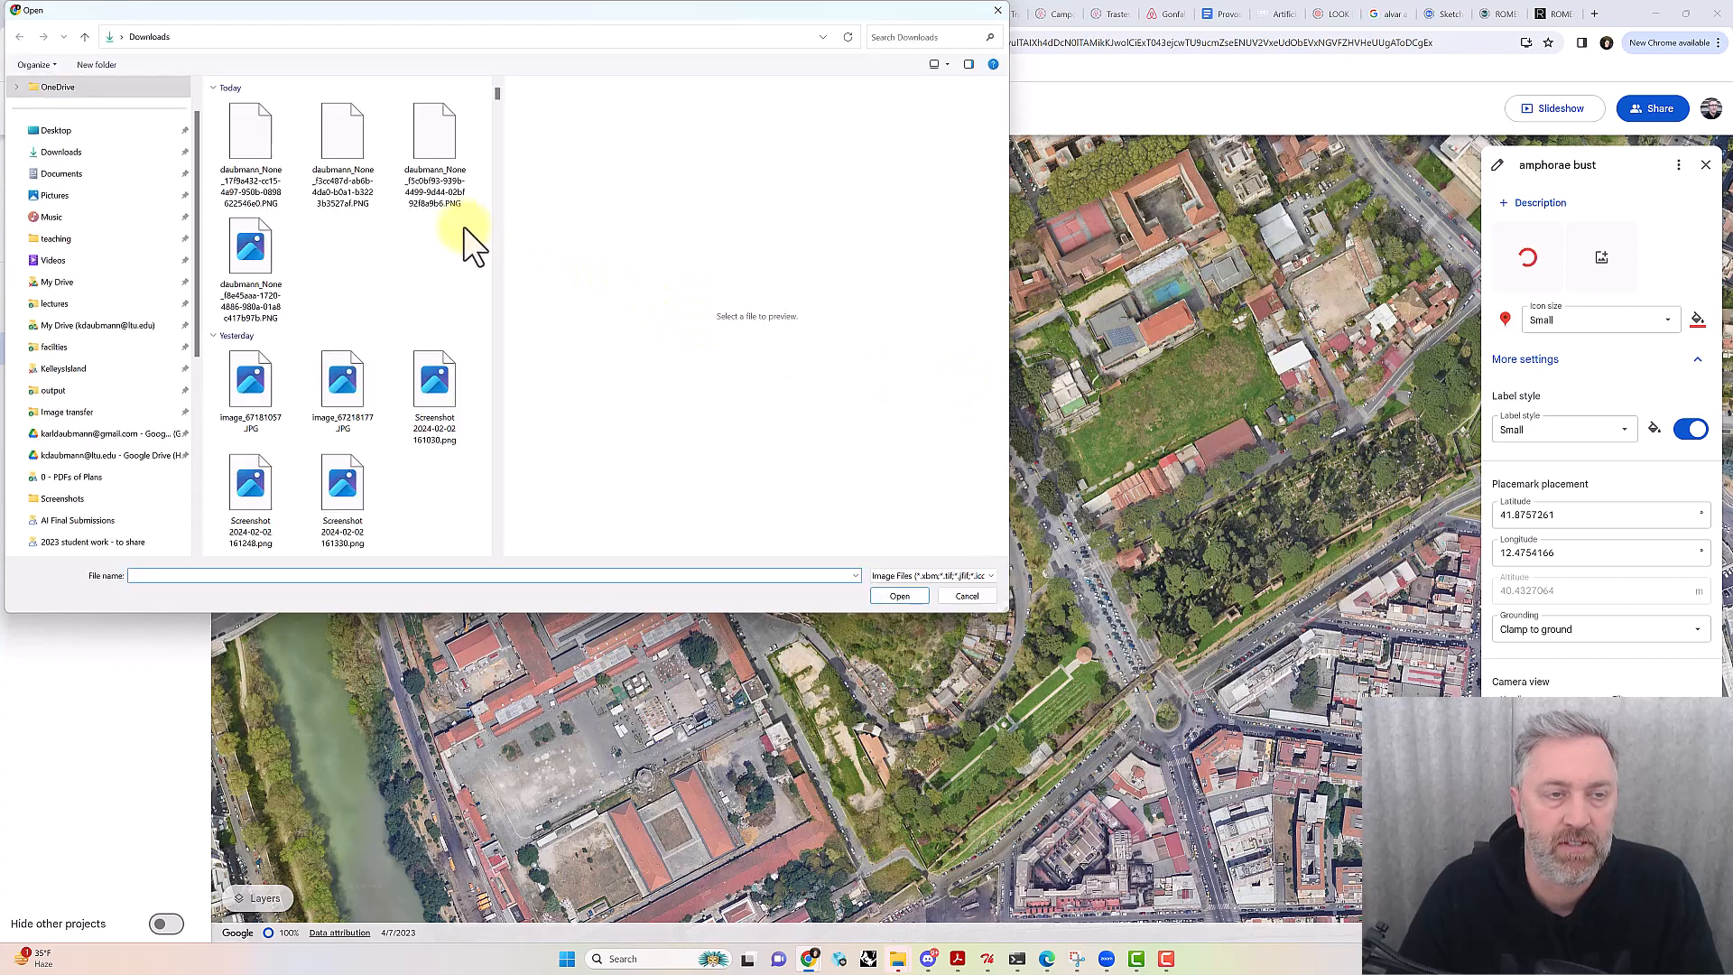
{"action": "left_click", "coordinate": [343, 131]}
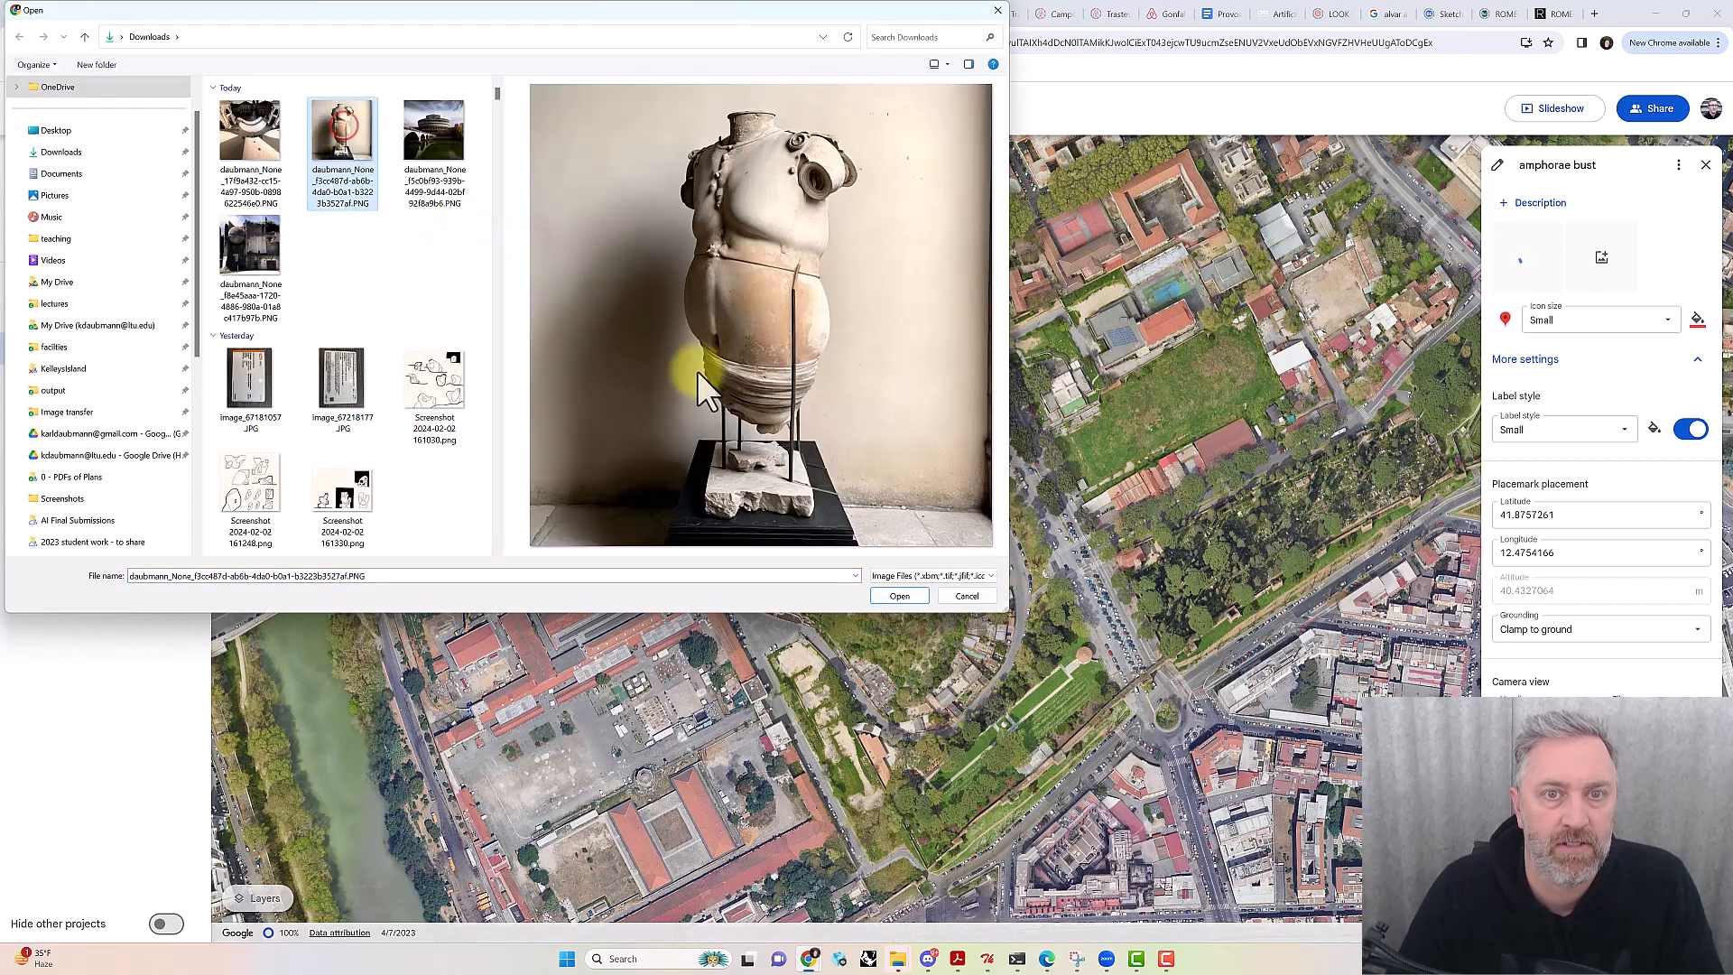
{"action": "left_click", "coordinate": [900, 595]}
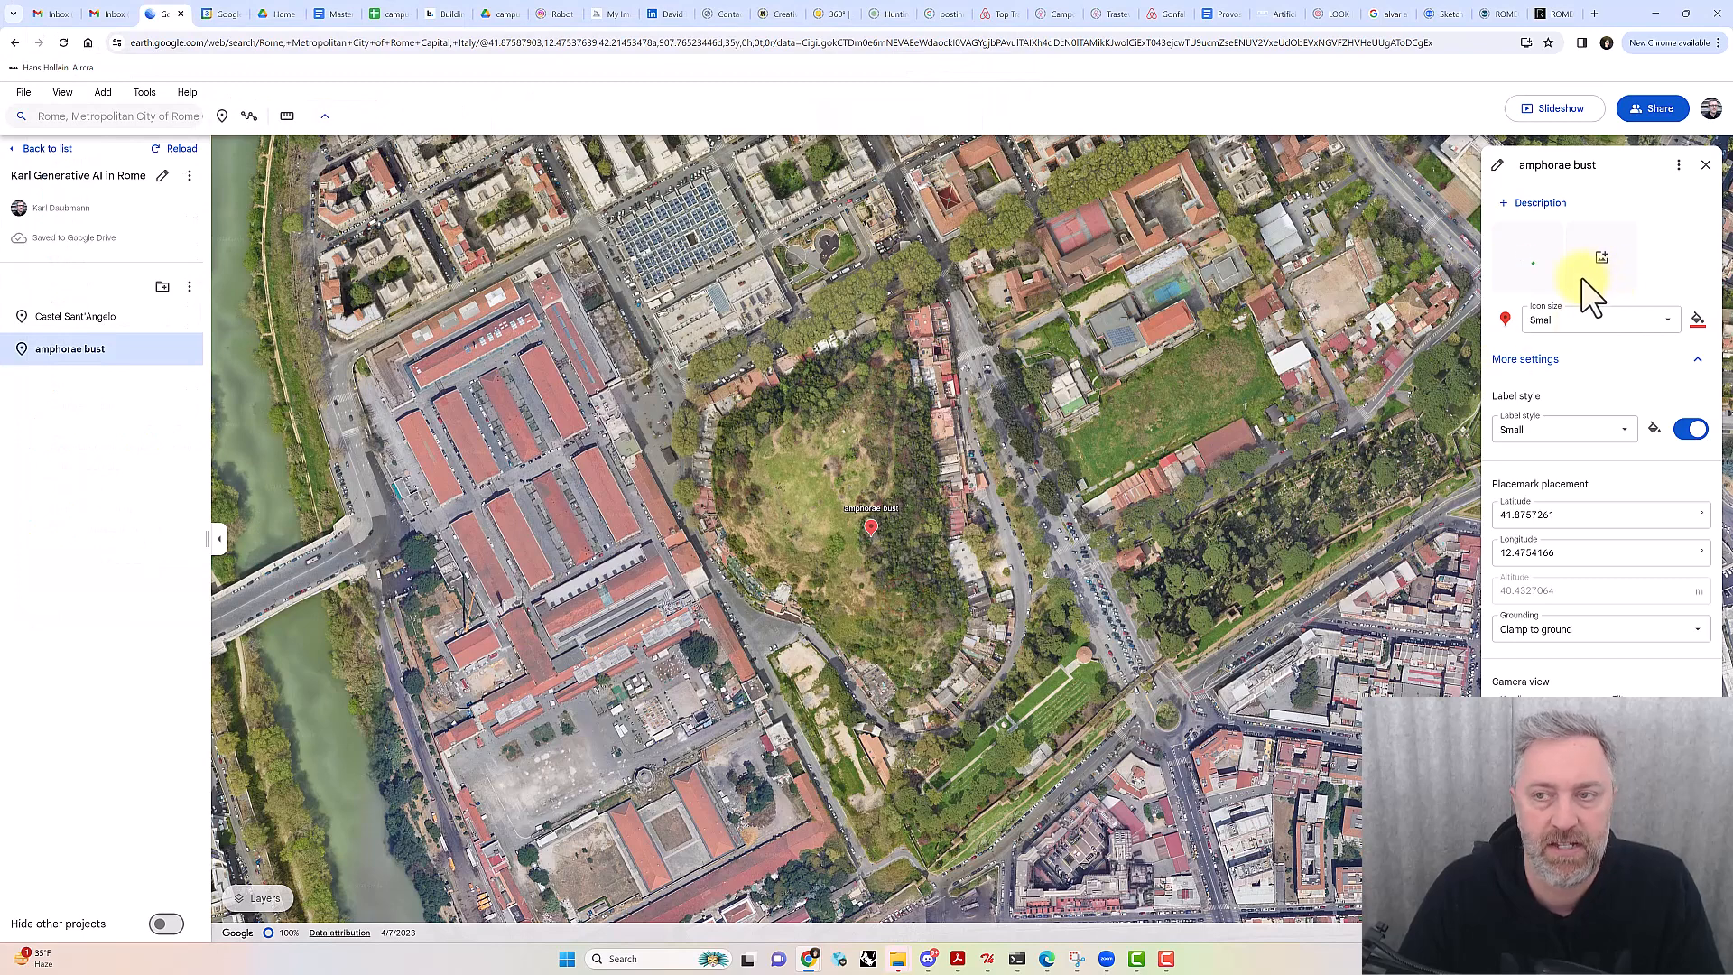
Add the description "Figurative bust in the style of the terra cotta amphorae. Held within the collection at Mount Testaccio." to the amphorae bust placemark
{"action": "left_click", "coordinate": [1536, 202]}
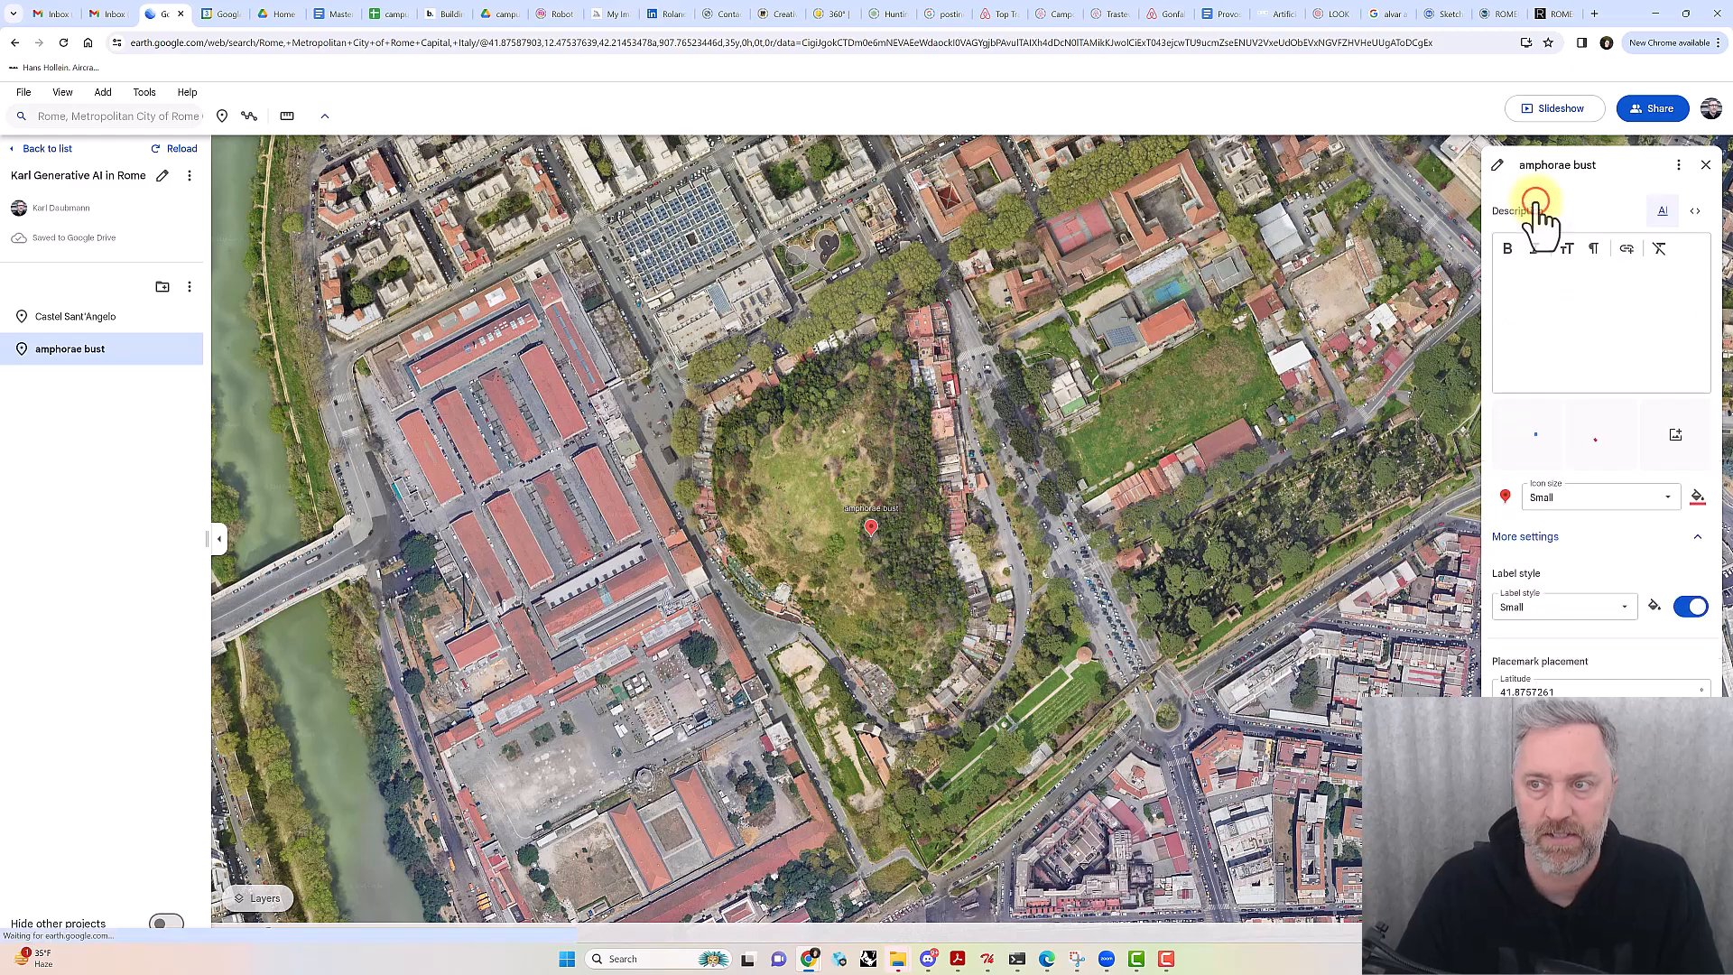
{"action": "left_click", "coordinate": [1529, 282]}
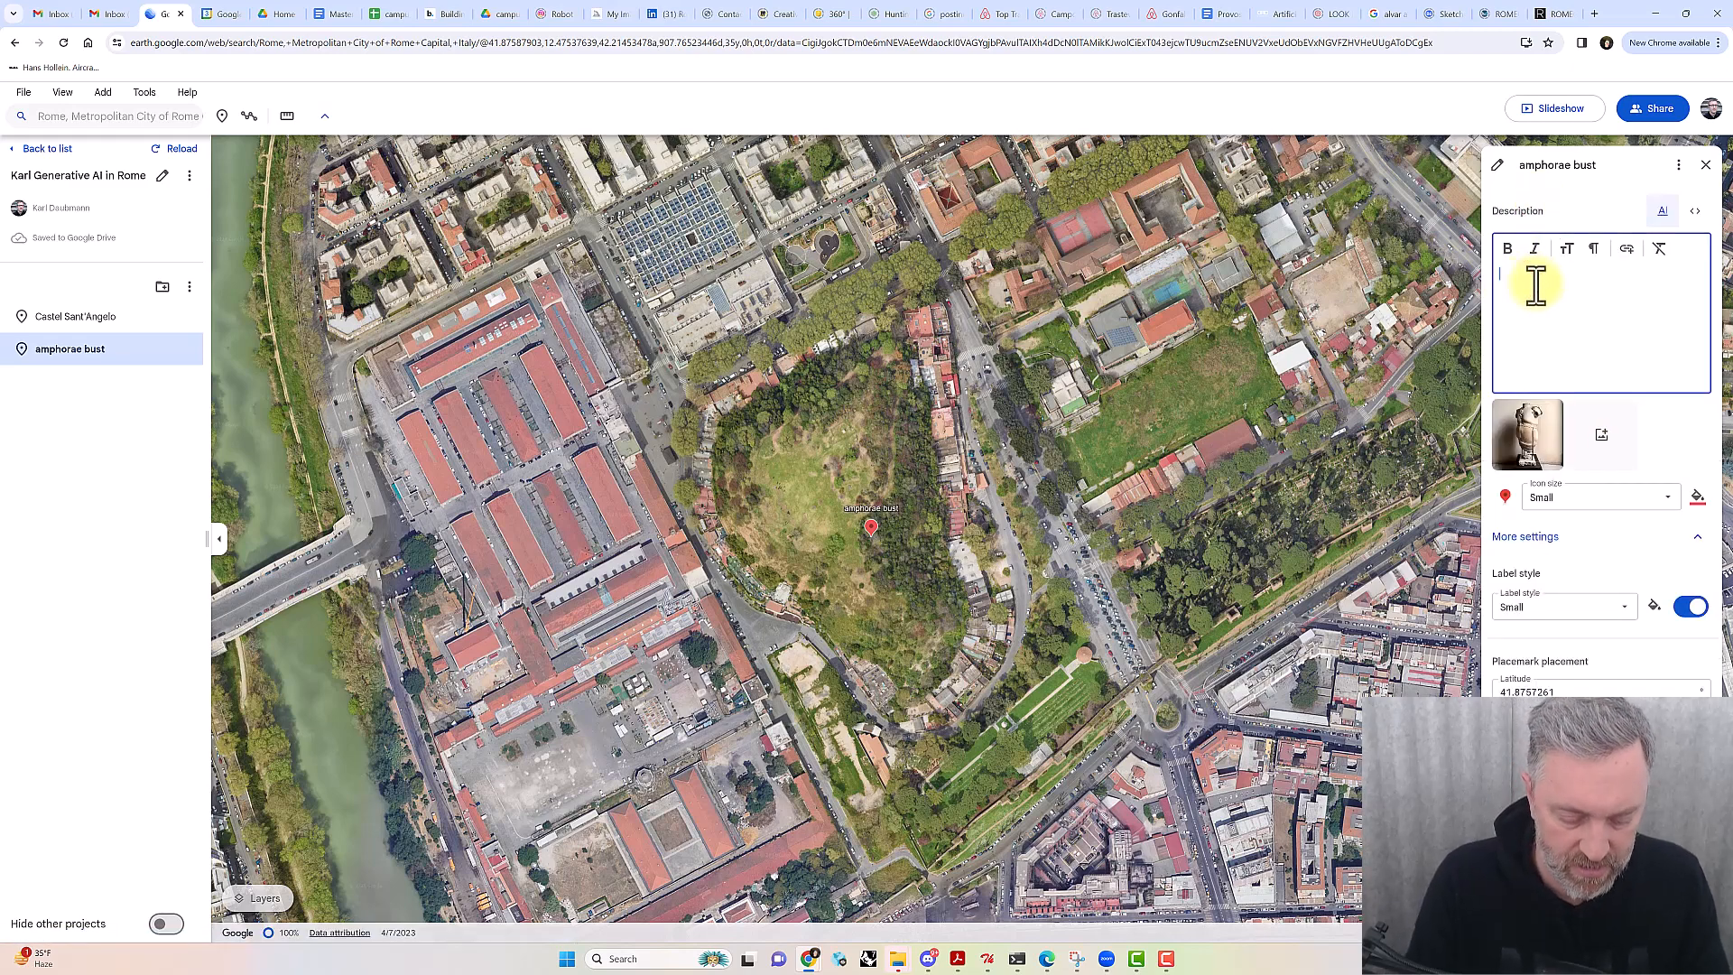
{"action": "type", "text": "Figurative"}
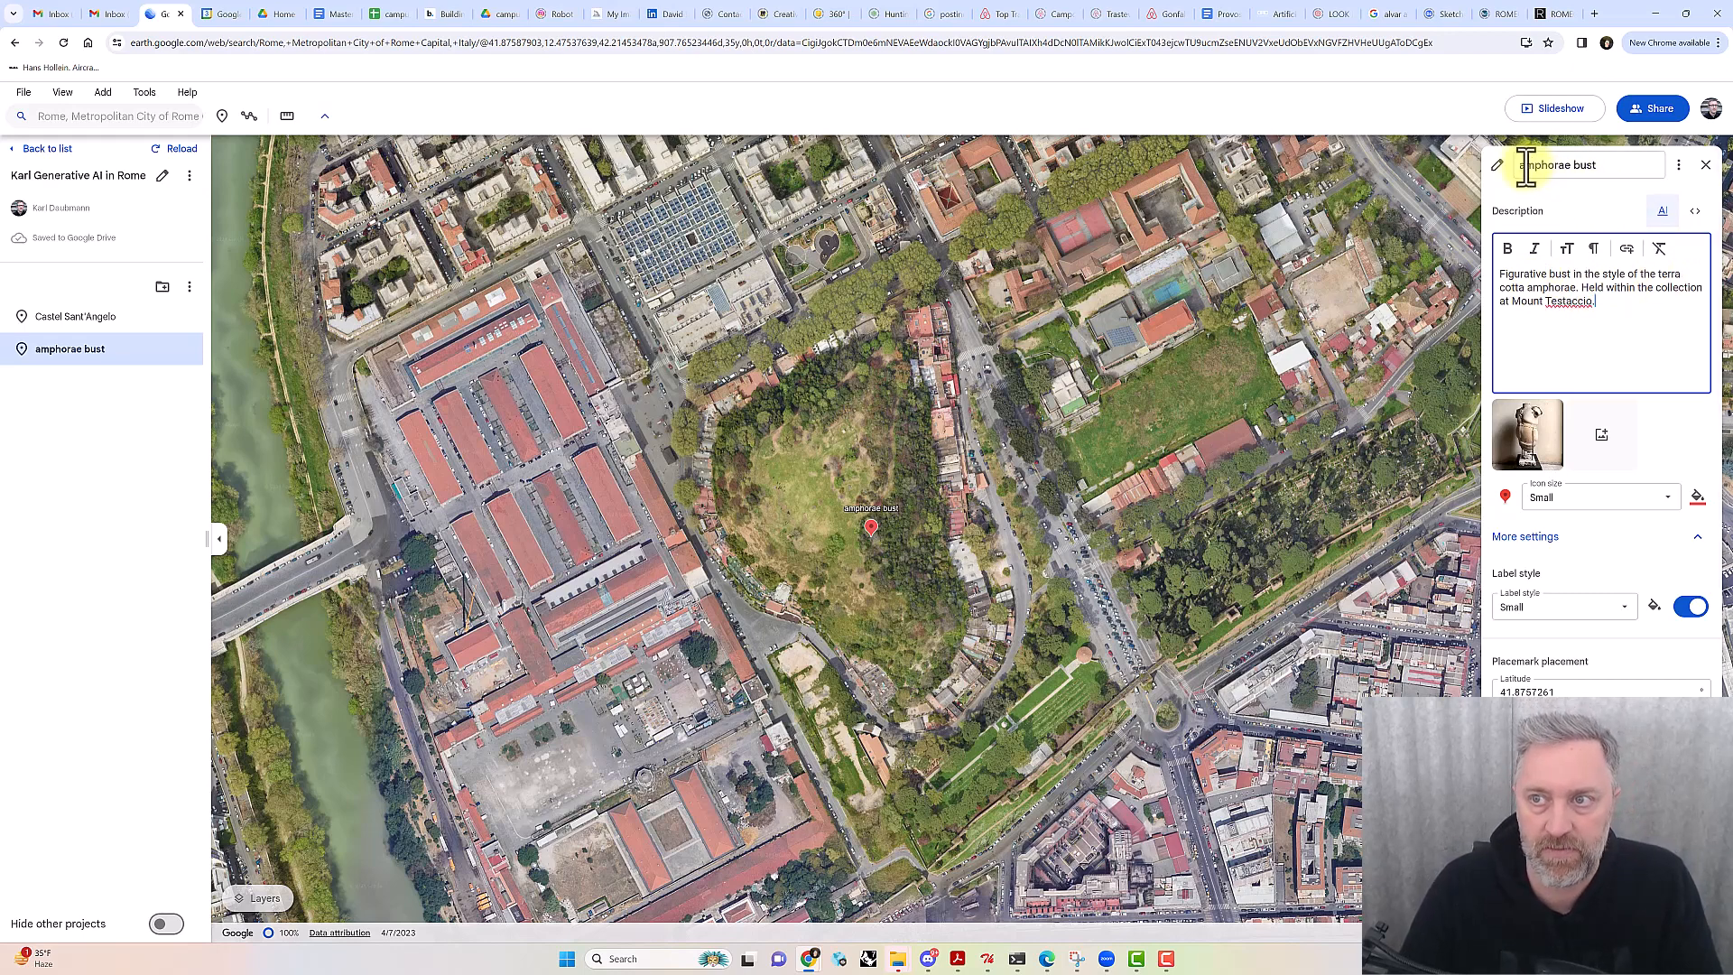
{"action": "right_click", "coordinate": [1563, 303]}
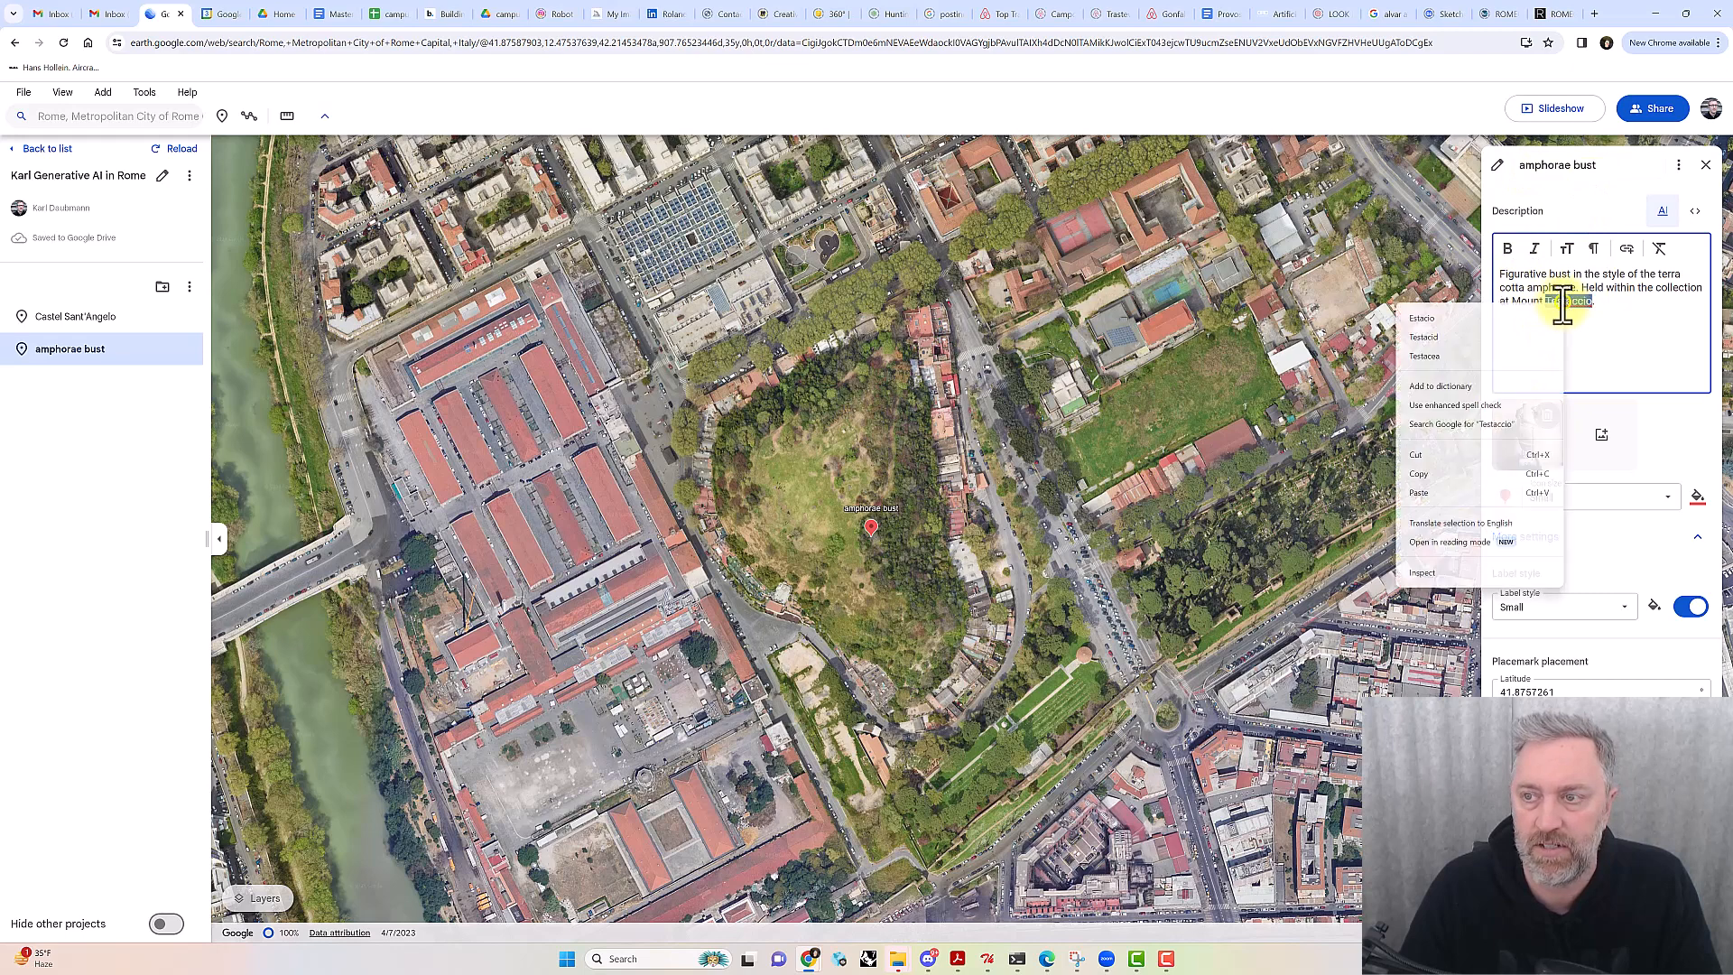
{"action": "left_click", "coordinate": [1627, 277]}
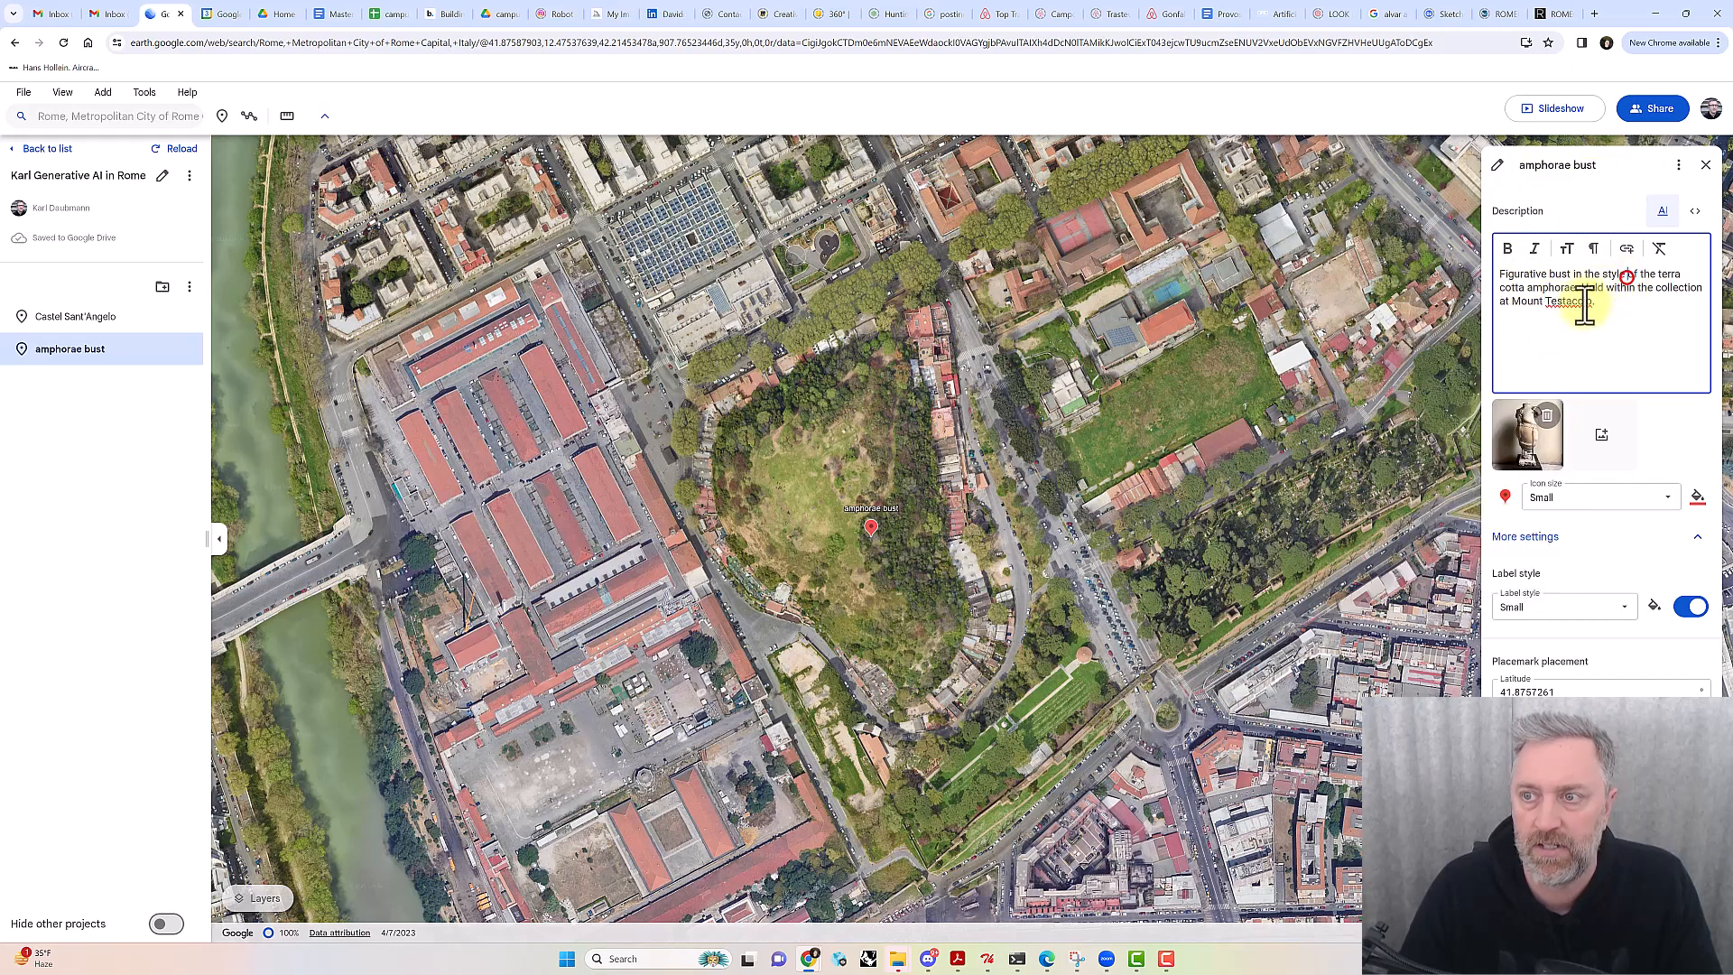
Capture a wider overhead view of the hill and surrounding districts as the amphorae bust's camera view, then save the placemark
{"action": "scroll", "coordinate": [1578, 433], "scroll_direction": "down", "scroll_amount": 1}
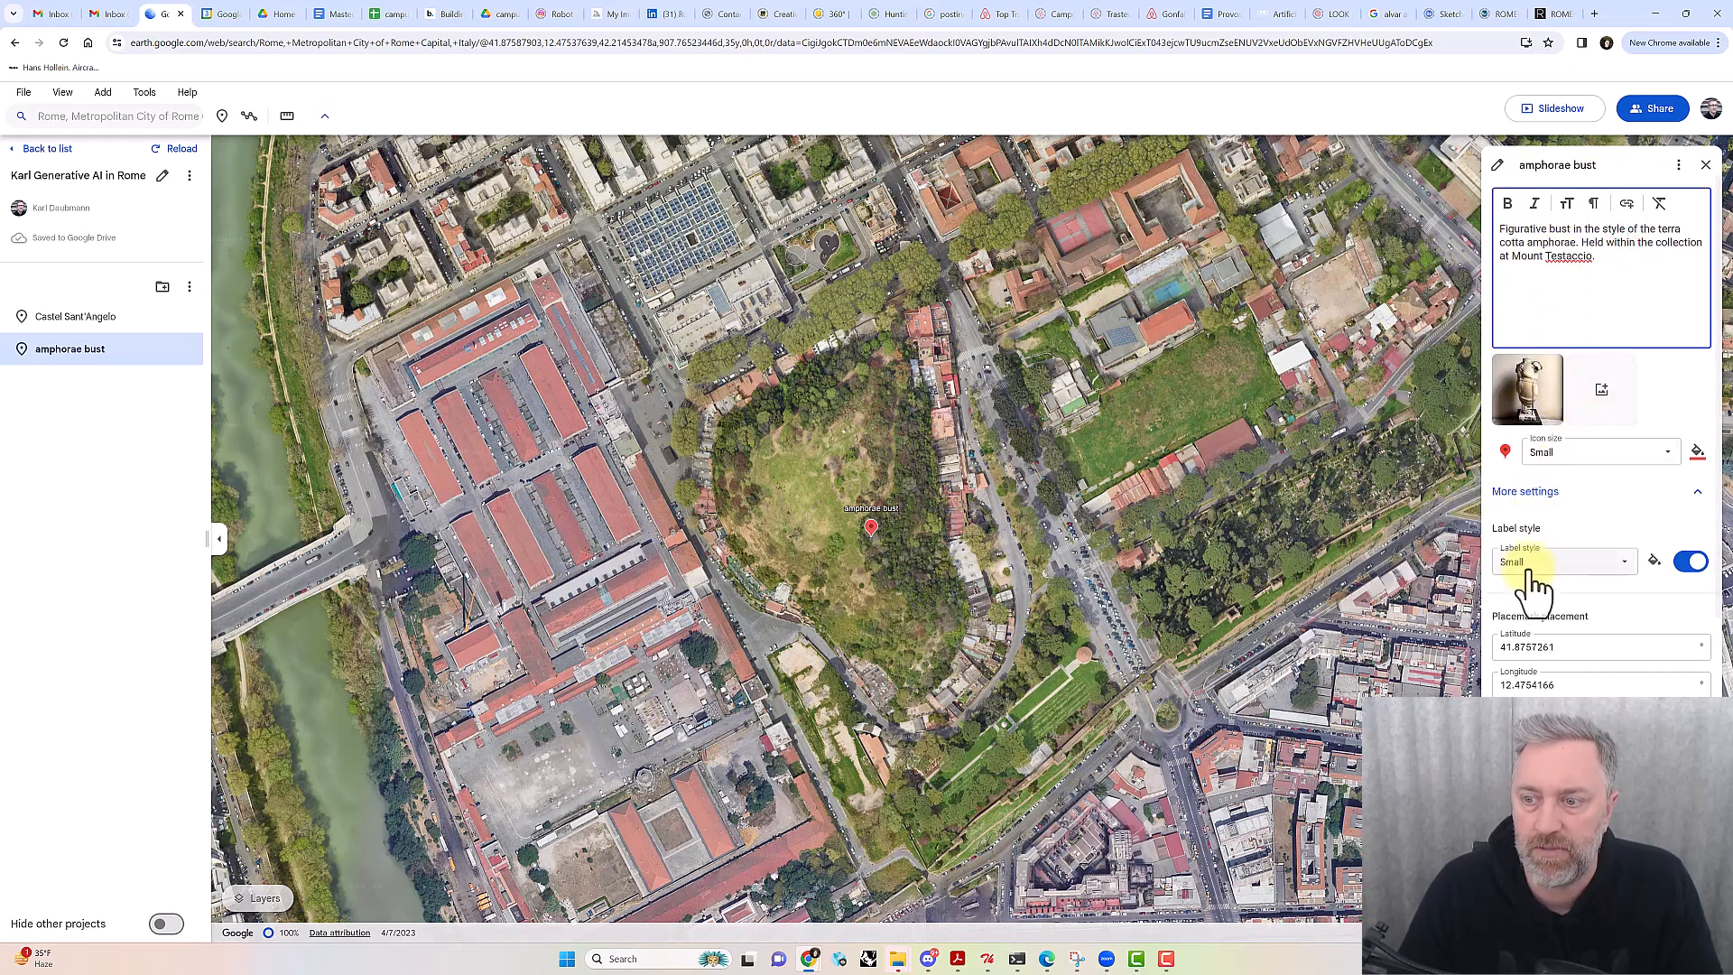
{"action": "scroll", "coordinate": [1539, 601], "scroll_direction": "down", "scroll_amount": 4}
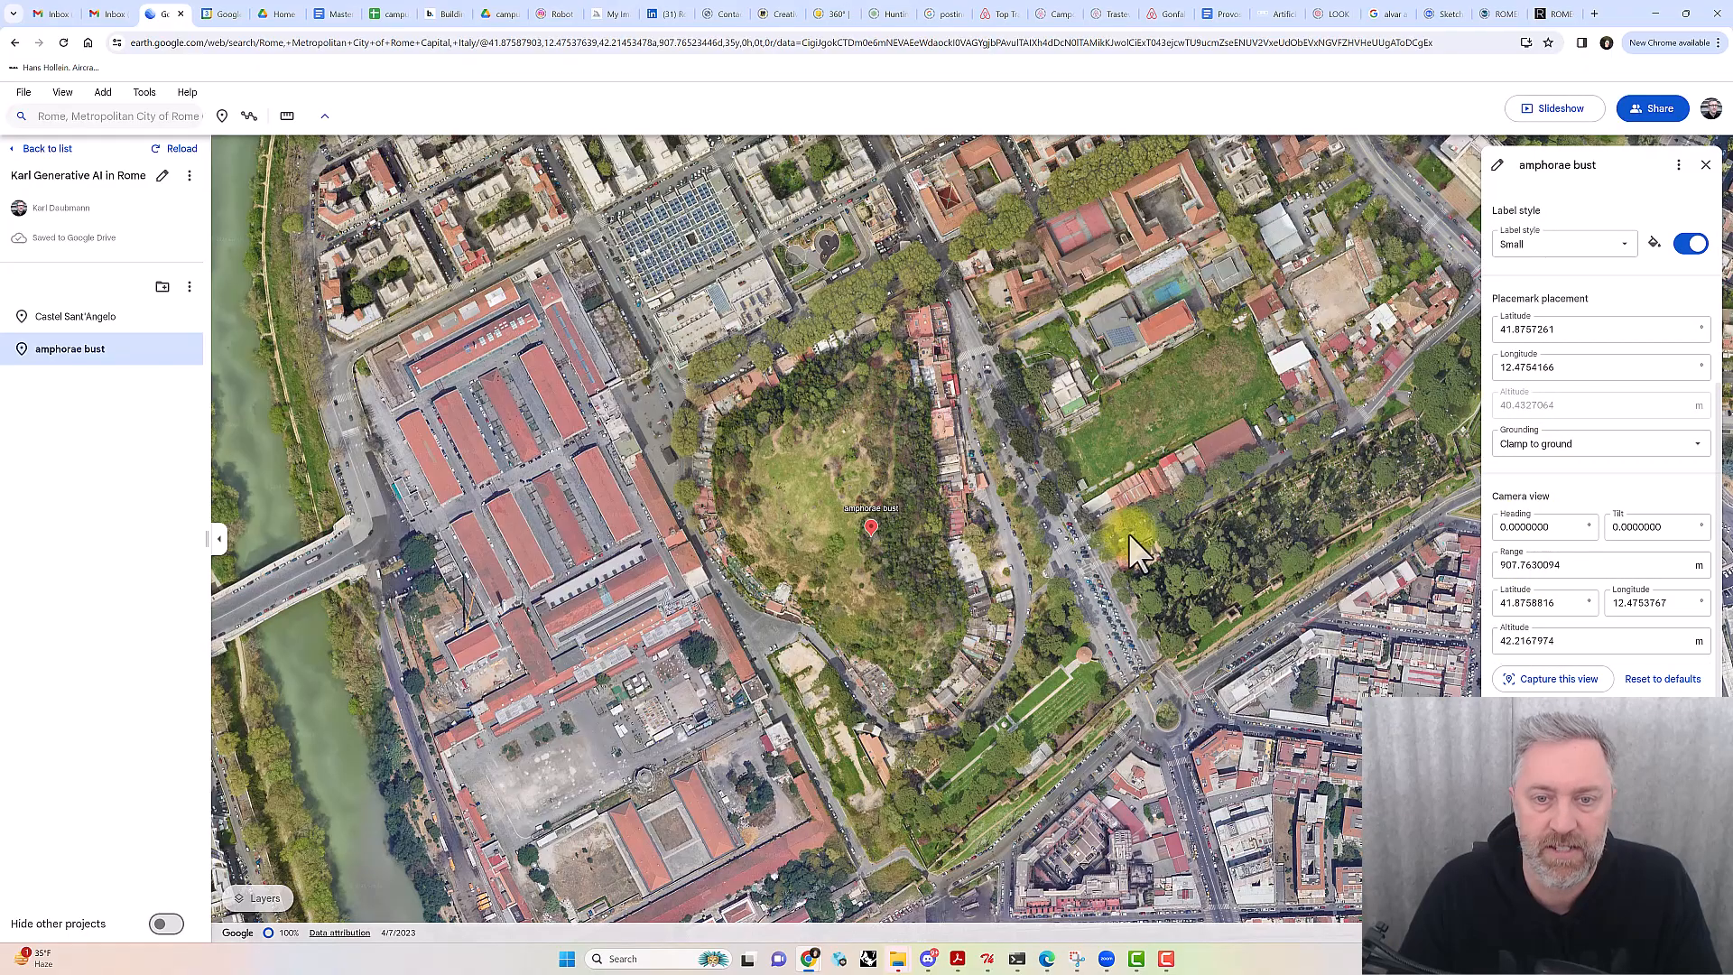
{"action": "scroll", "coordinate": [877, 545], "scroll_direction": "up", "scroll_amount": 2}
{"action": "scroll", "coordinate": [885, 542], "scroll_direction": "down", "scroll_amount": 5}
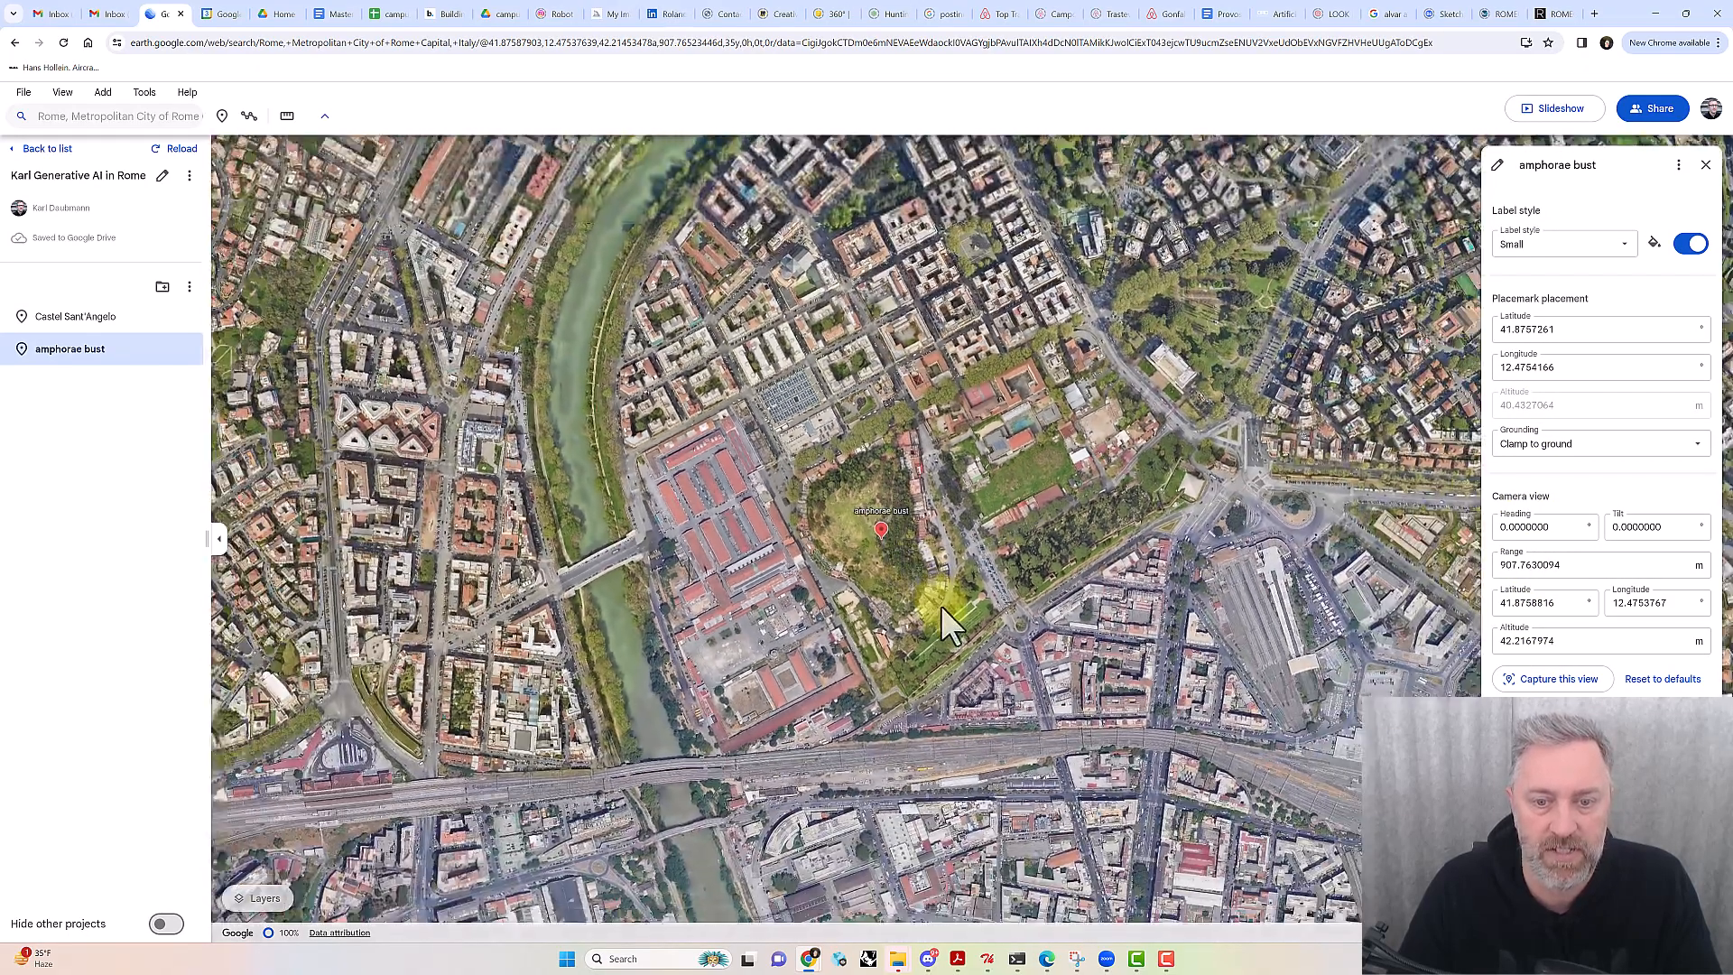
{"action": "left_click_drag", "start_coordinate": [940, 605], "coordinate": [902, 507]}
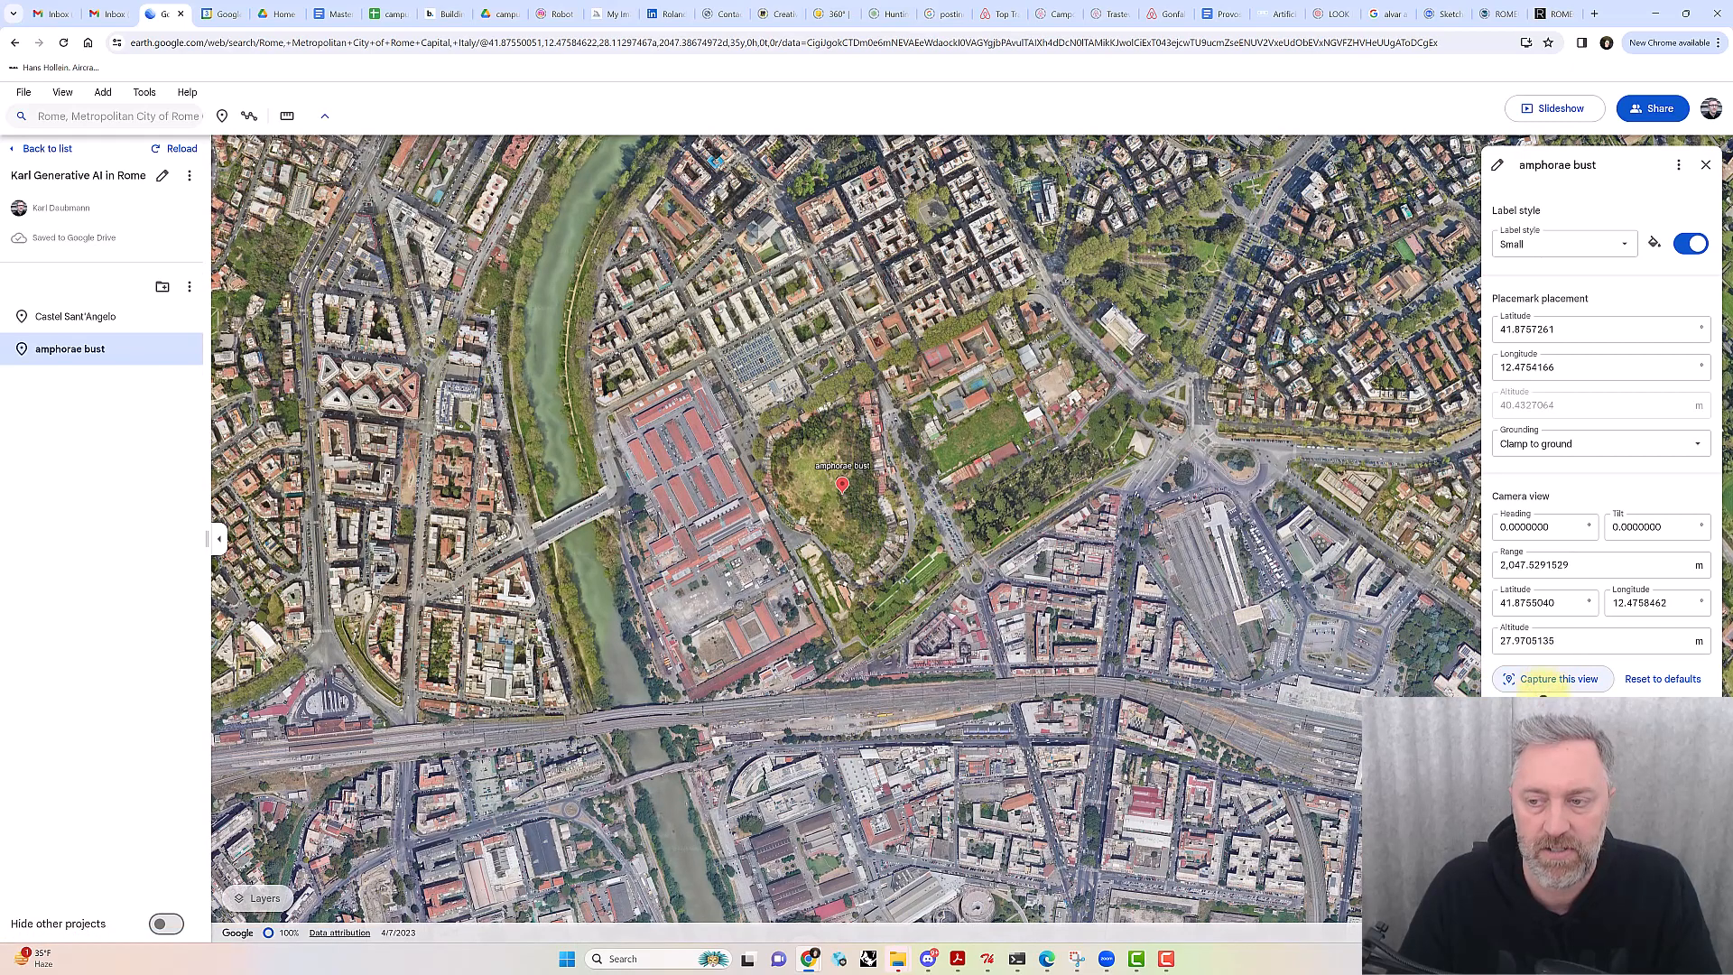
{"action": "left_click", "coordinate": [1529, 888]}
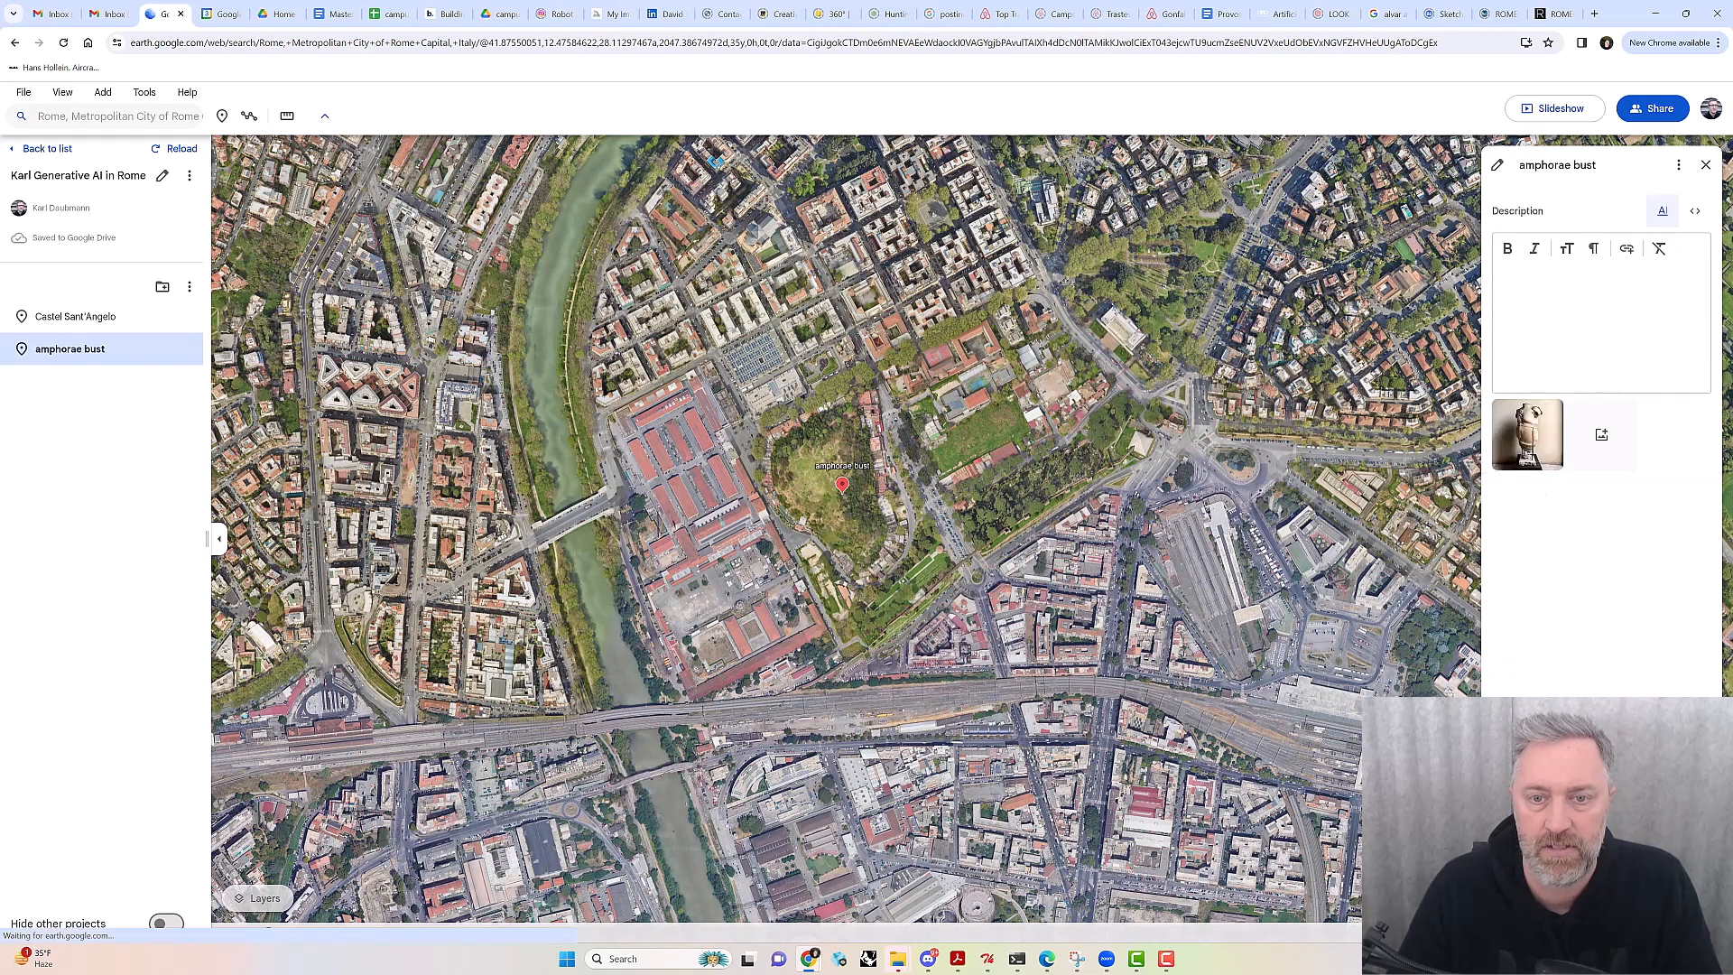
Open the Castel Sant'Angelo and amphorae bust placemarks in turn to check their details and captured views
{"action": "scroll", "coordinate": [906, 572], "scroll_direction": "down", "scroll_amount": 3}
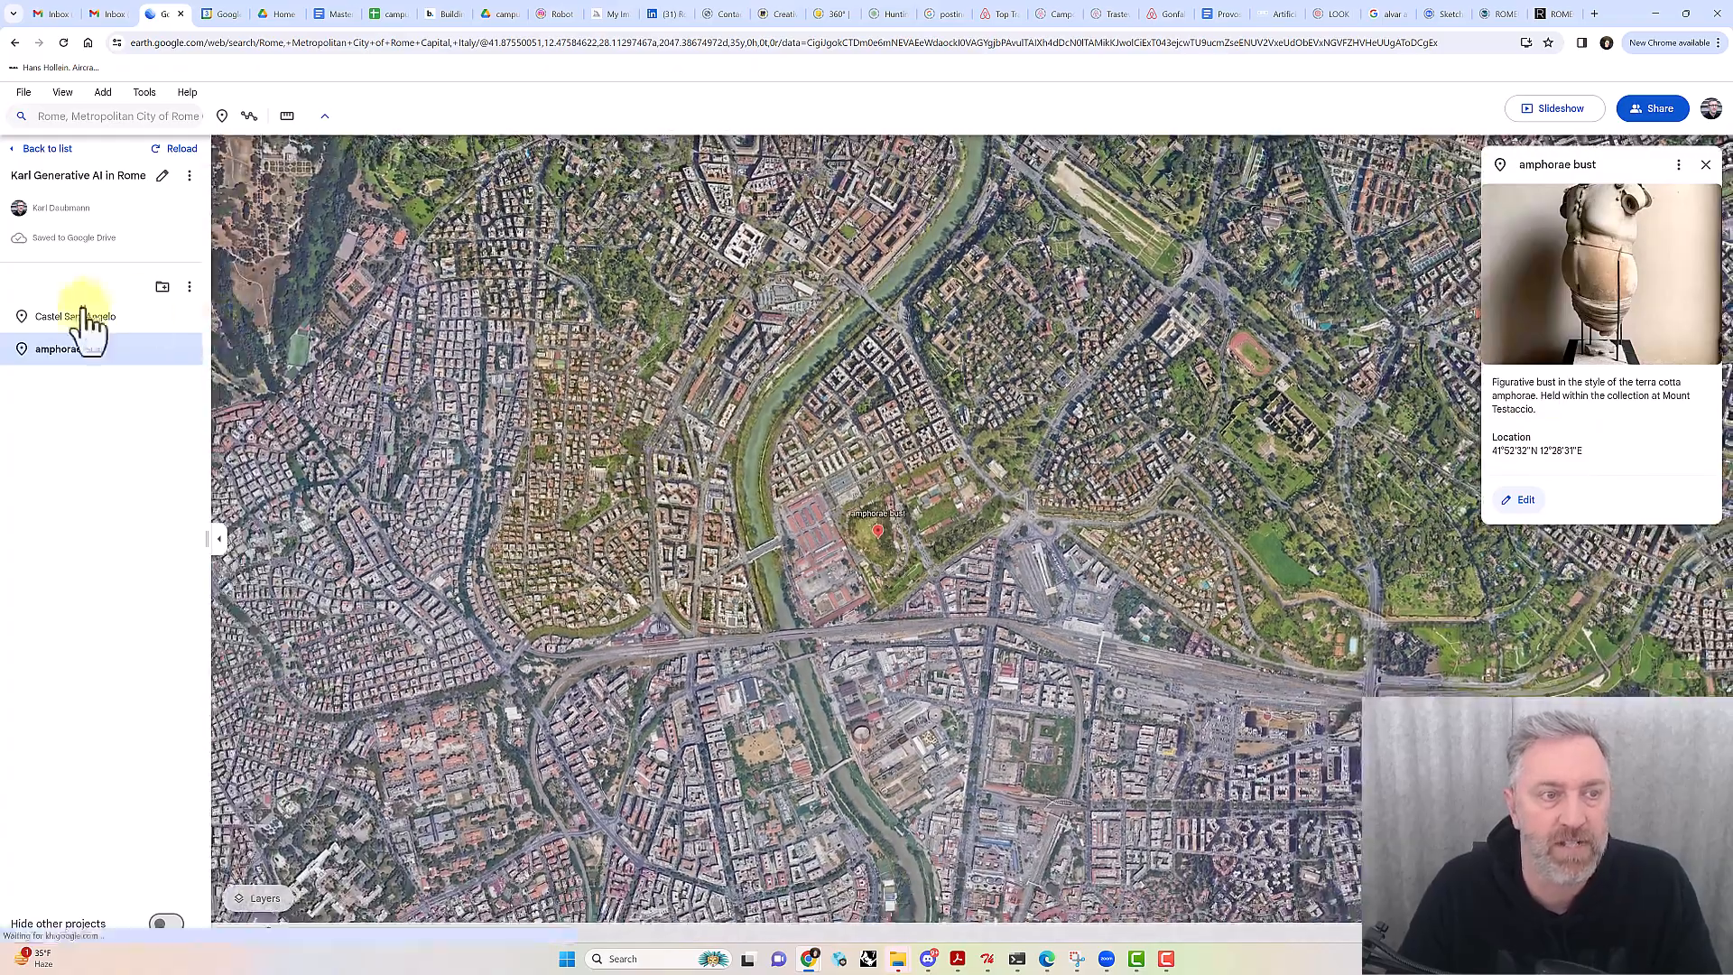
{"action": "scroll", "coordinate": [858, 540], "scroll_direction": "down", "scroll_amount": 3}
{"action": "left_click_drag", "start_coordinate": [1016, 322], "coordinate": [1017, 379]}
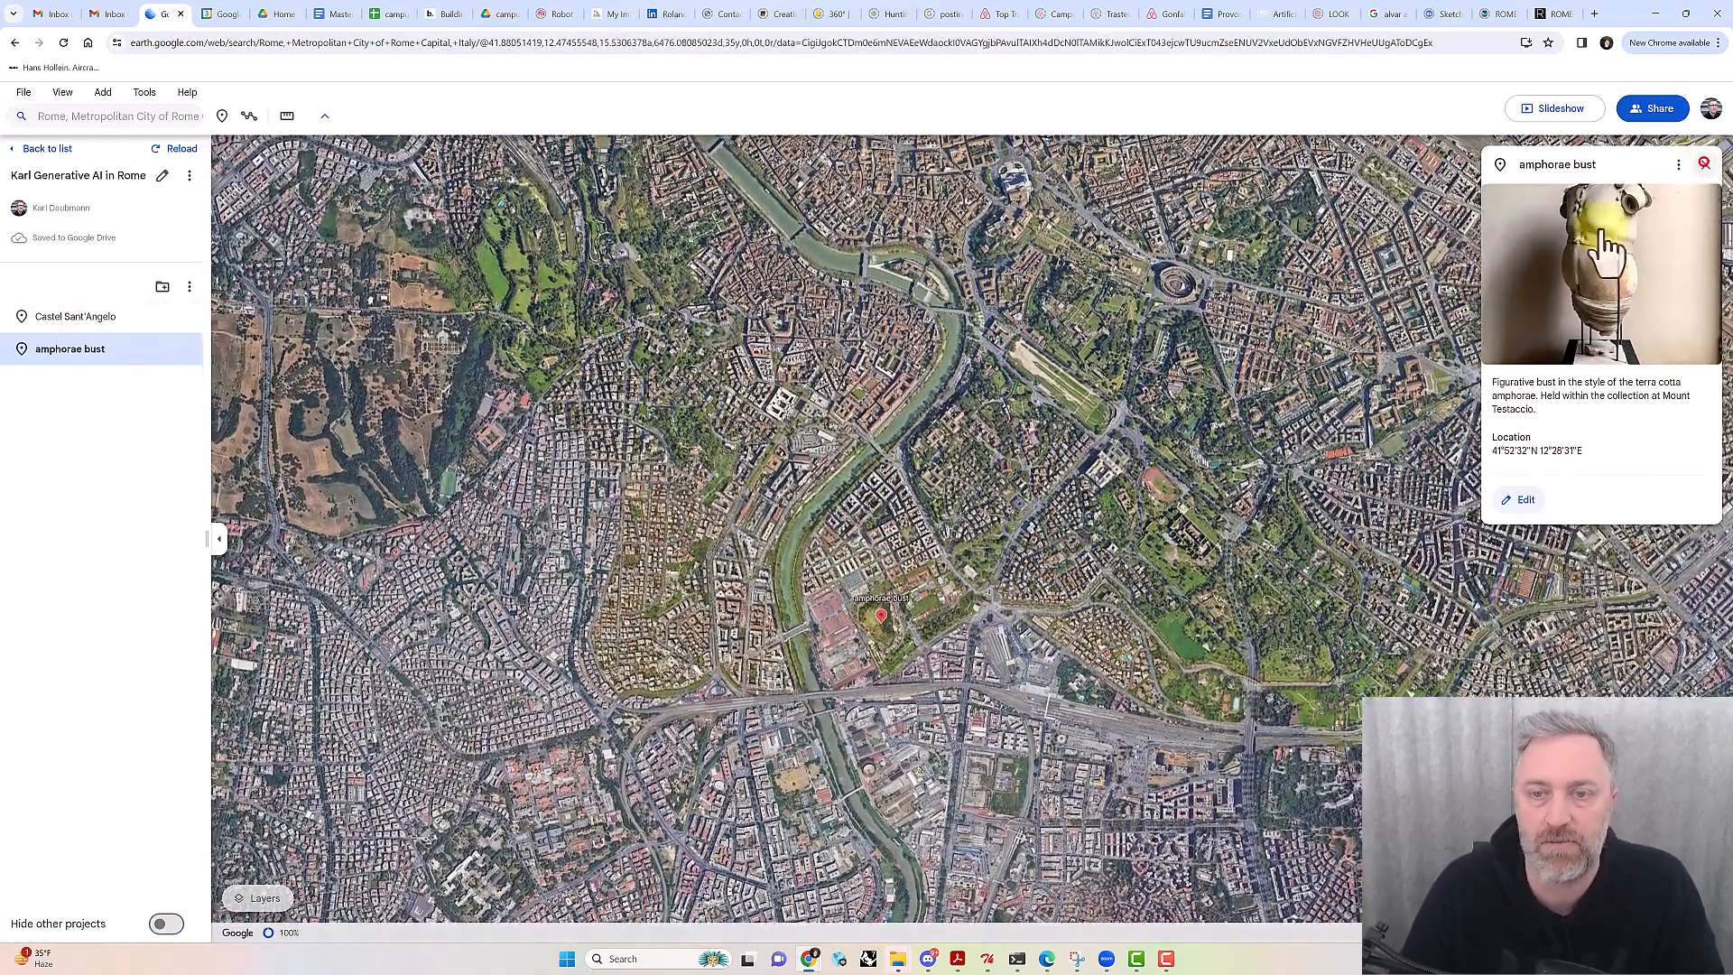
{"action": "left_click", "coordinate": [1704, 164]}
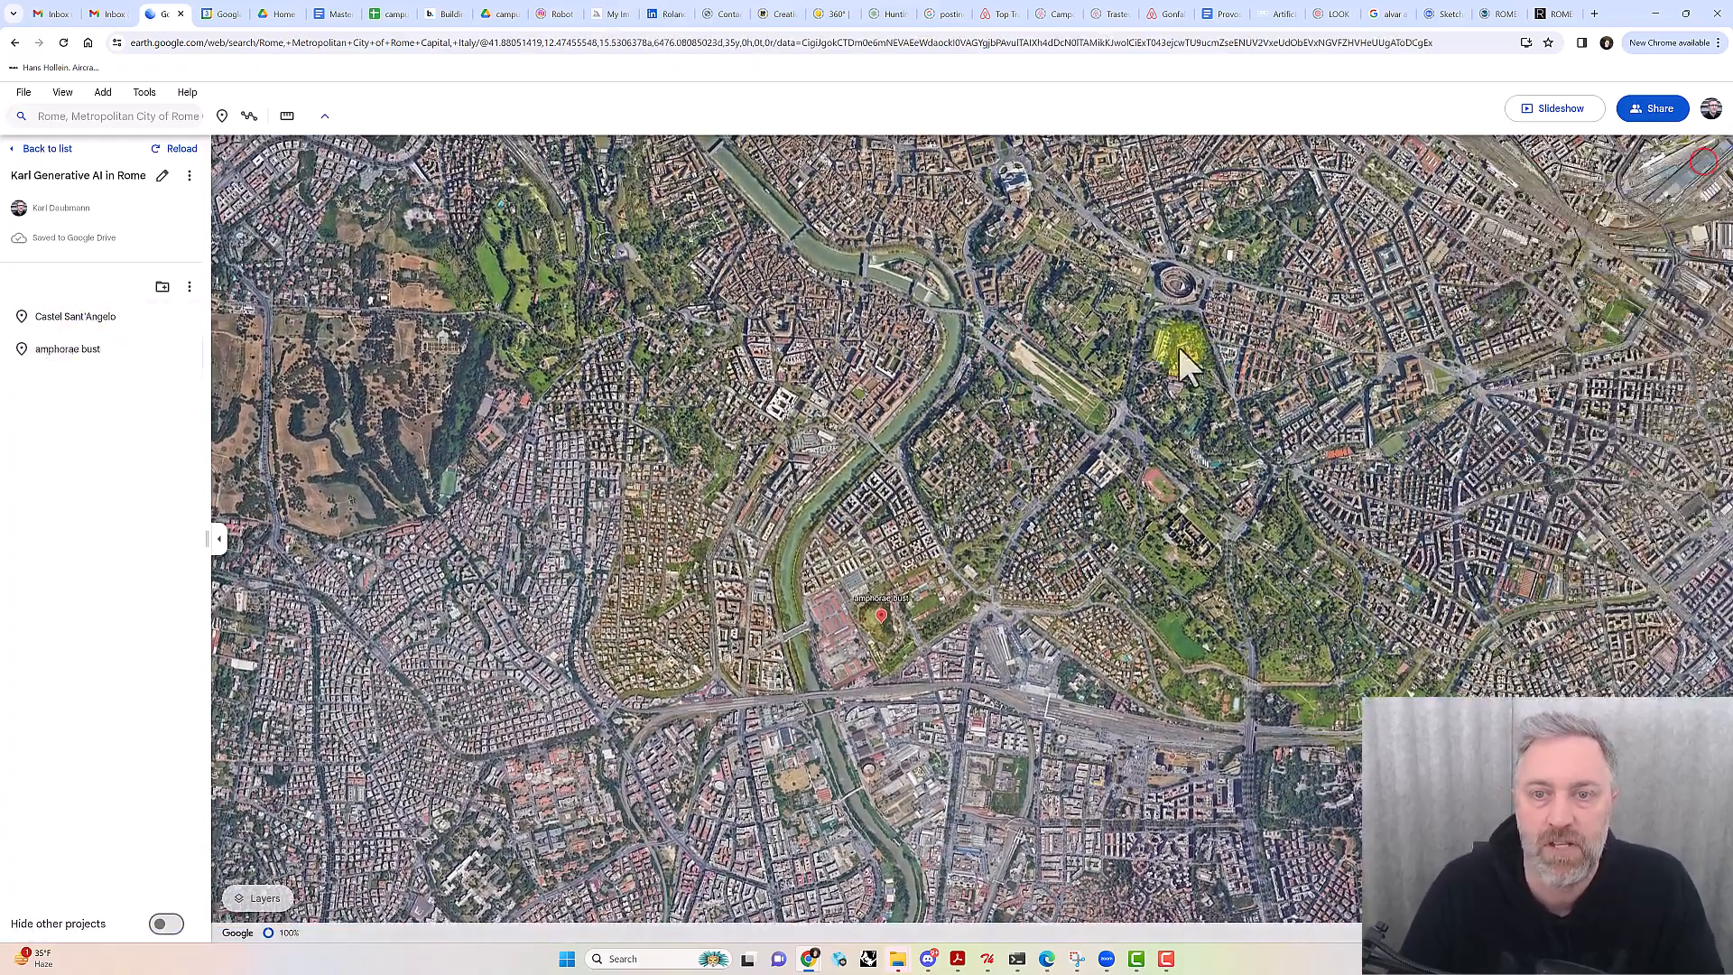
{"action": "left_click_drag", "start_coordinate": [1161, 398], "coordinate": [1155, 722]}
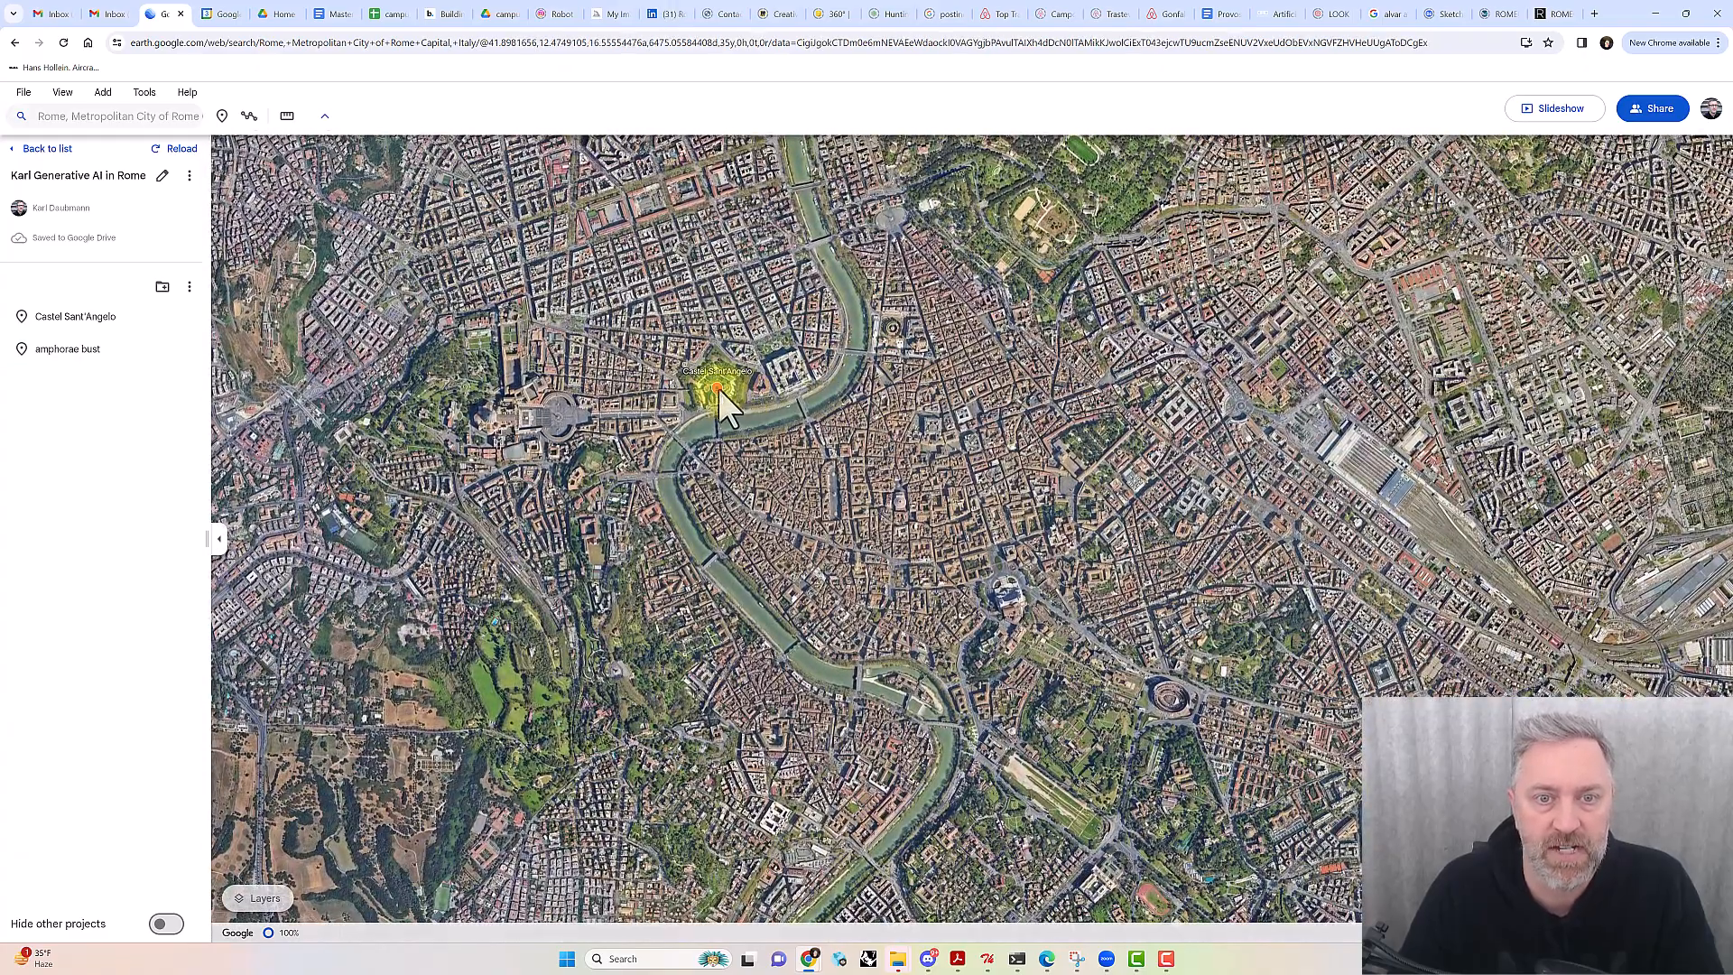
{"action": "left_click", "coordinate": [717, 389]}
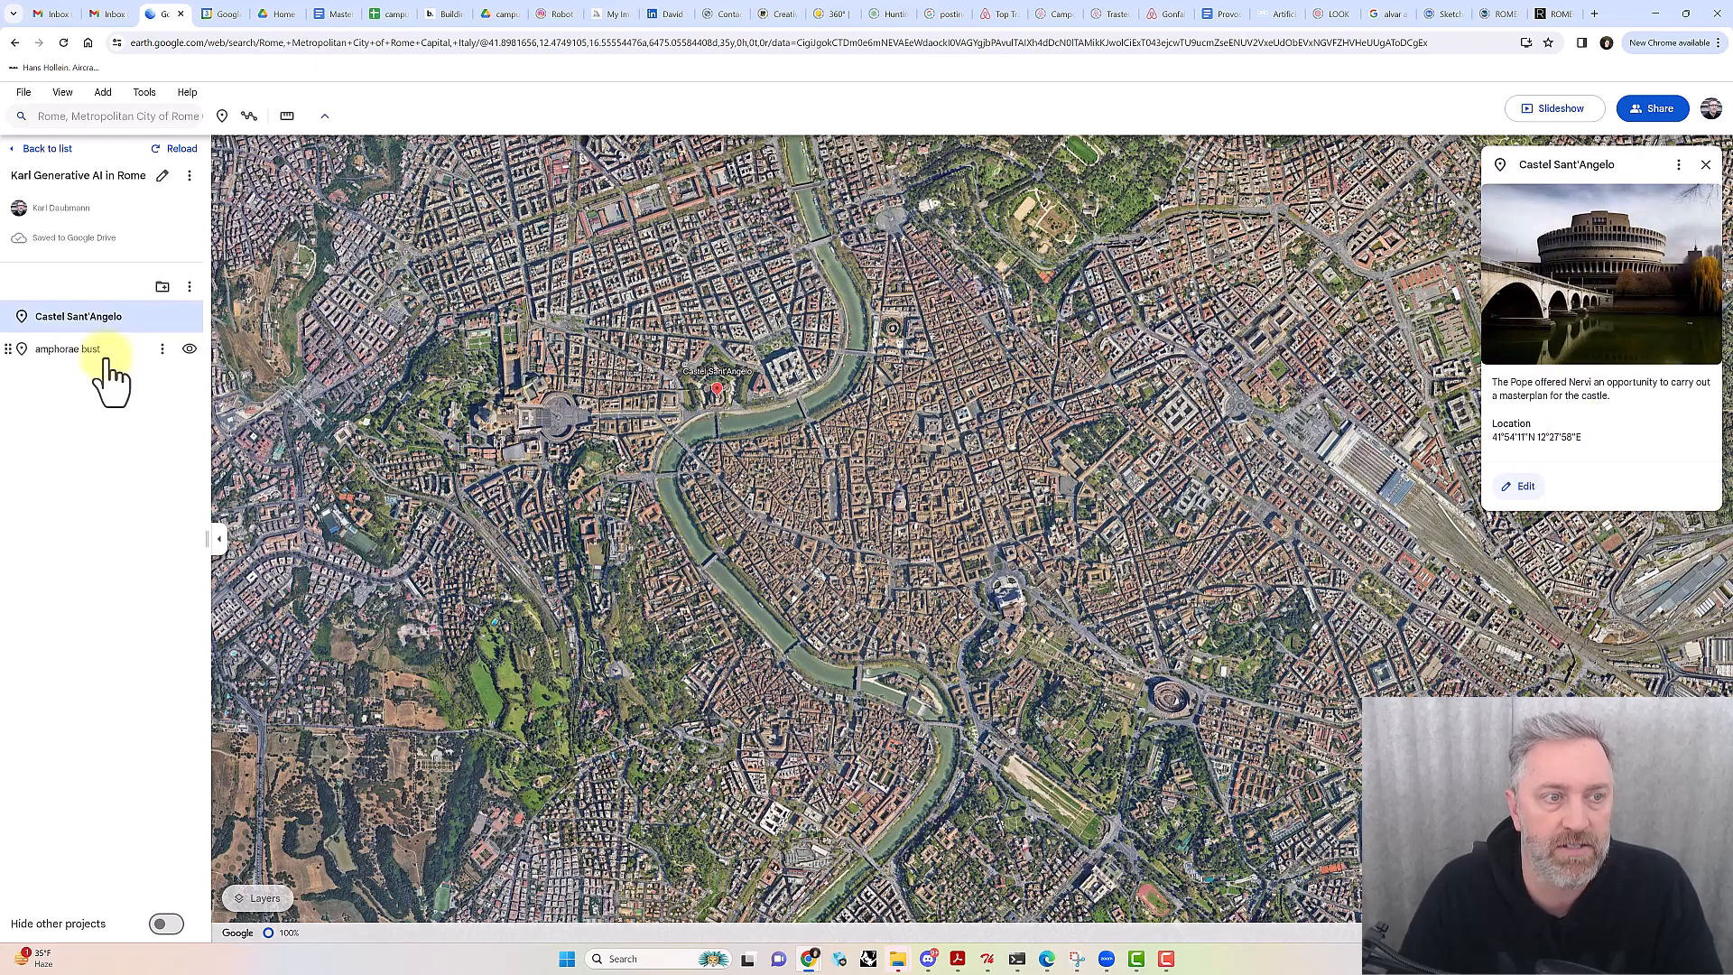
{"action": "left_click", "coordinate": [61, 345]}
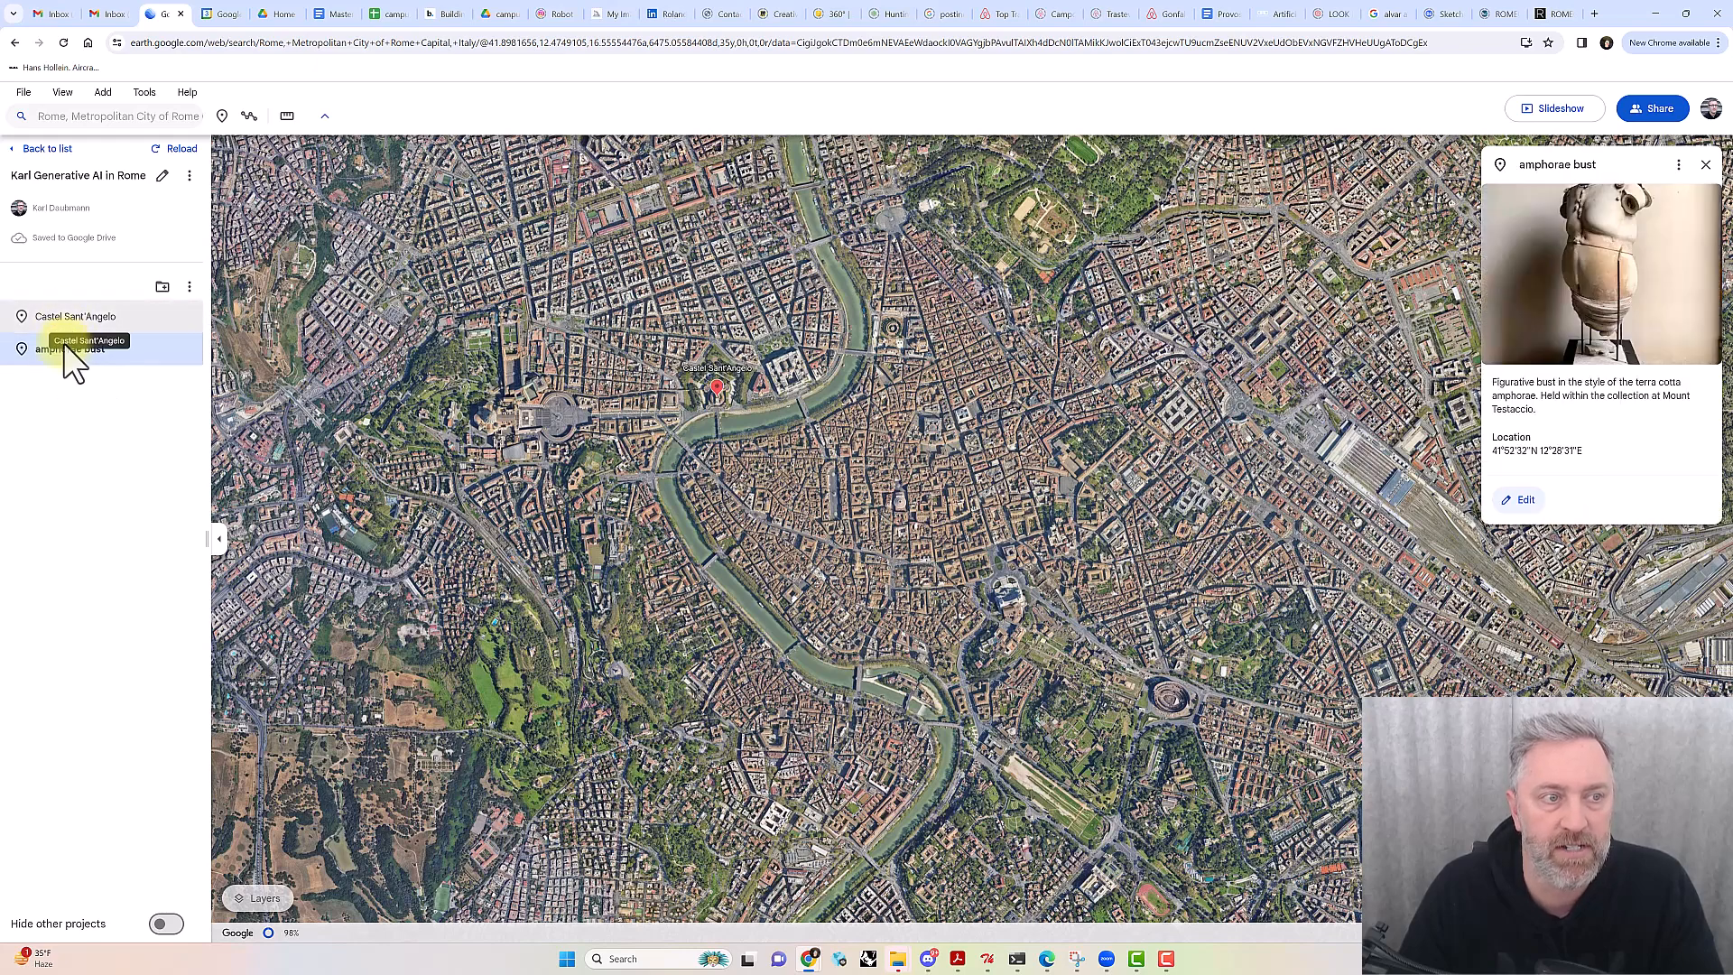
{"action": "left_click", "coordinate": [65, 317]}
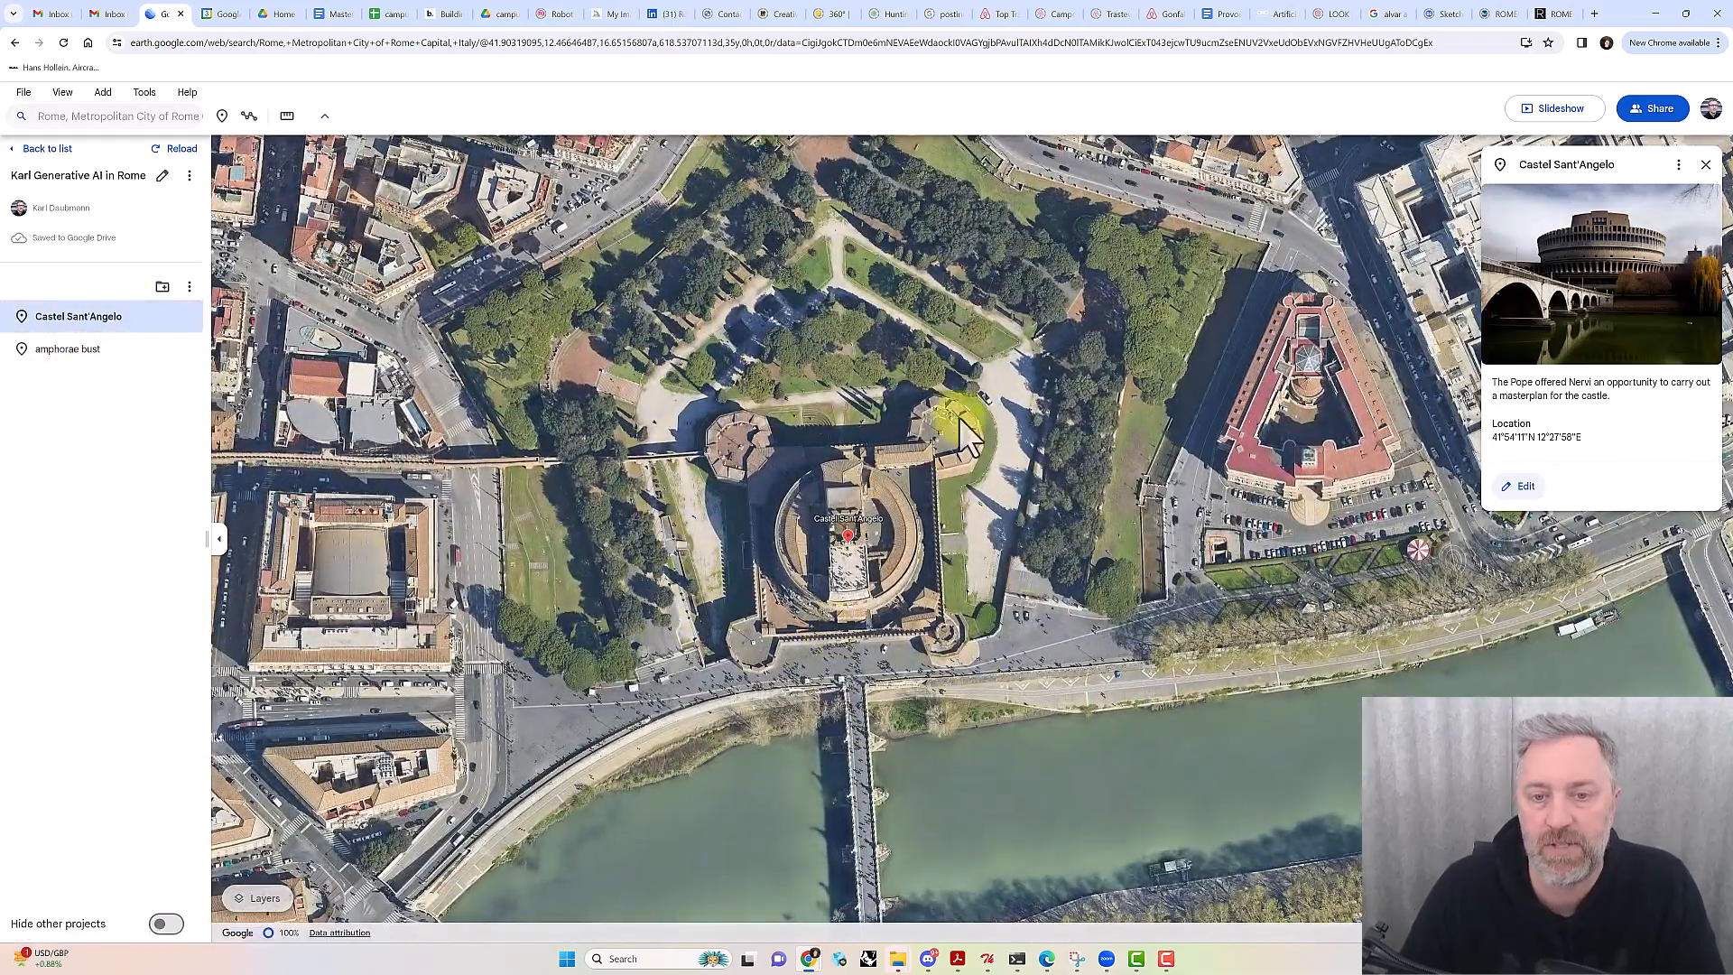
{"action": "left_click", "coordinate": [56, 354]}
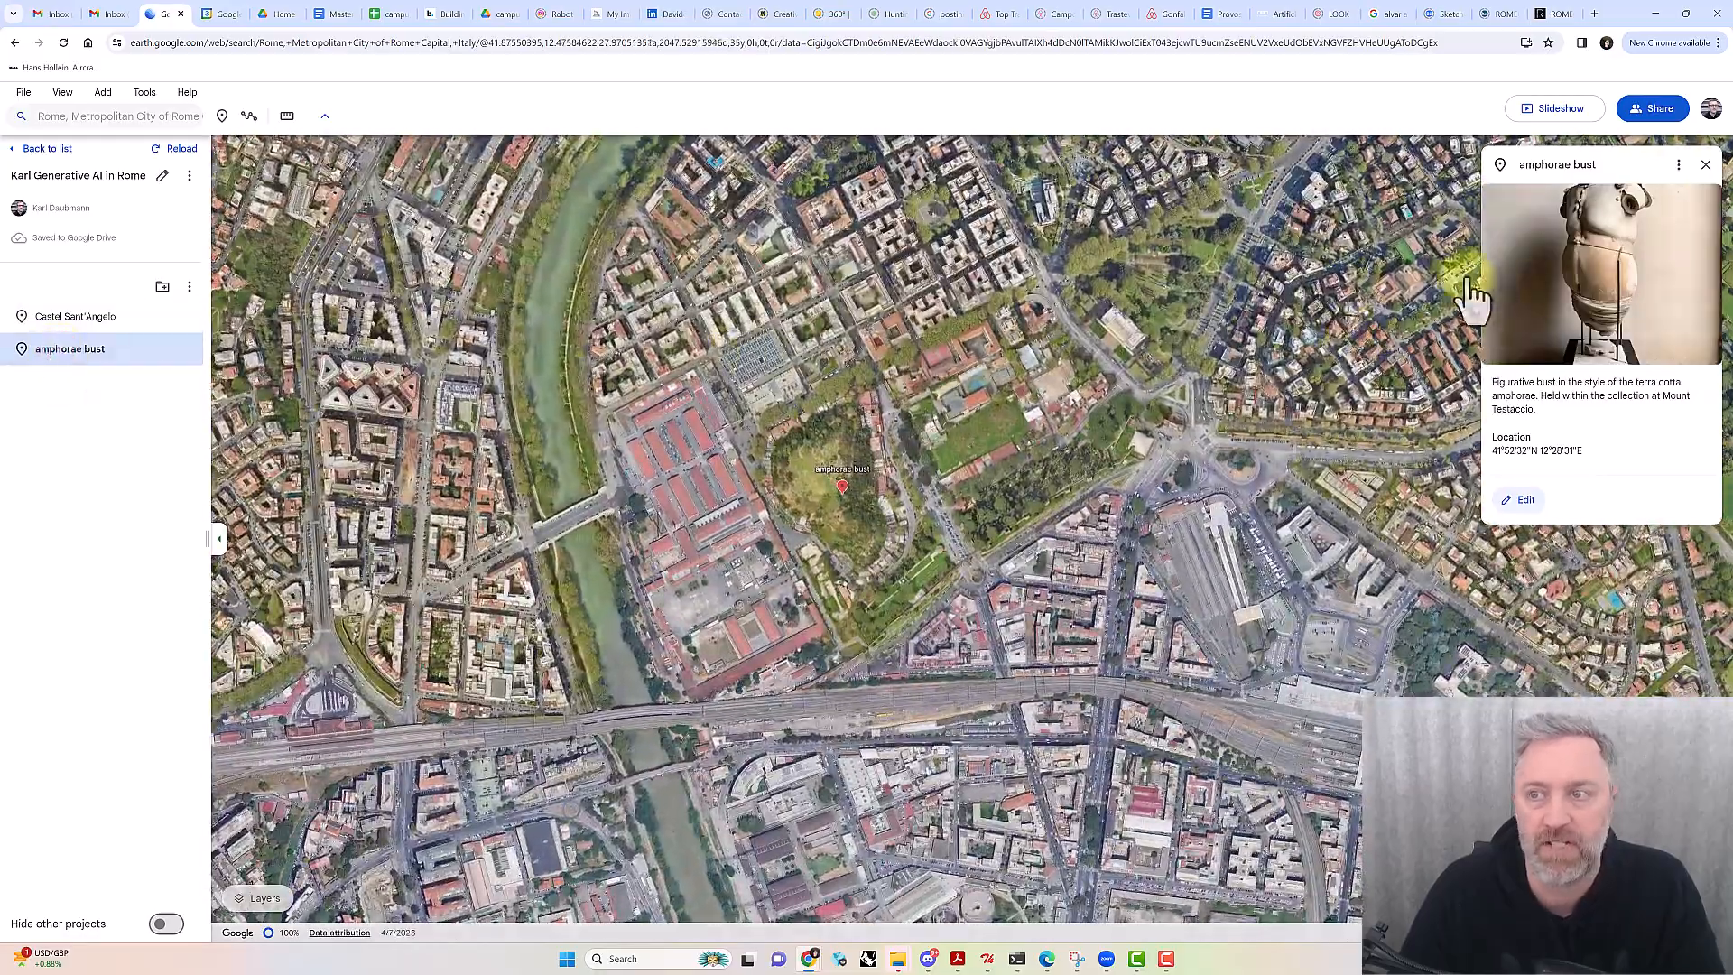
View the amphorae bust image at full size, then return to the map and bring both placemarks into one view
{"action": "left_click", "coordinate": [1556, 284]}
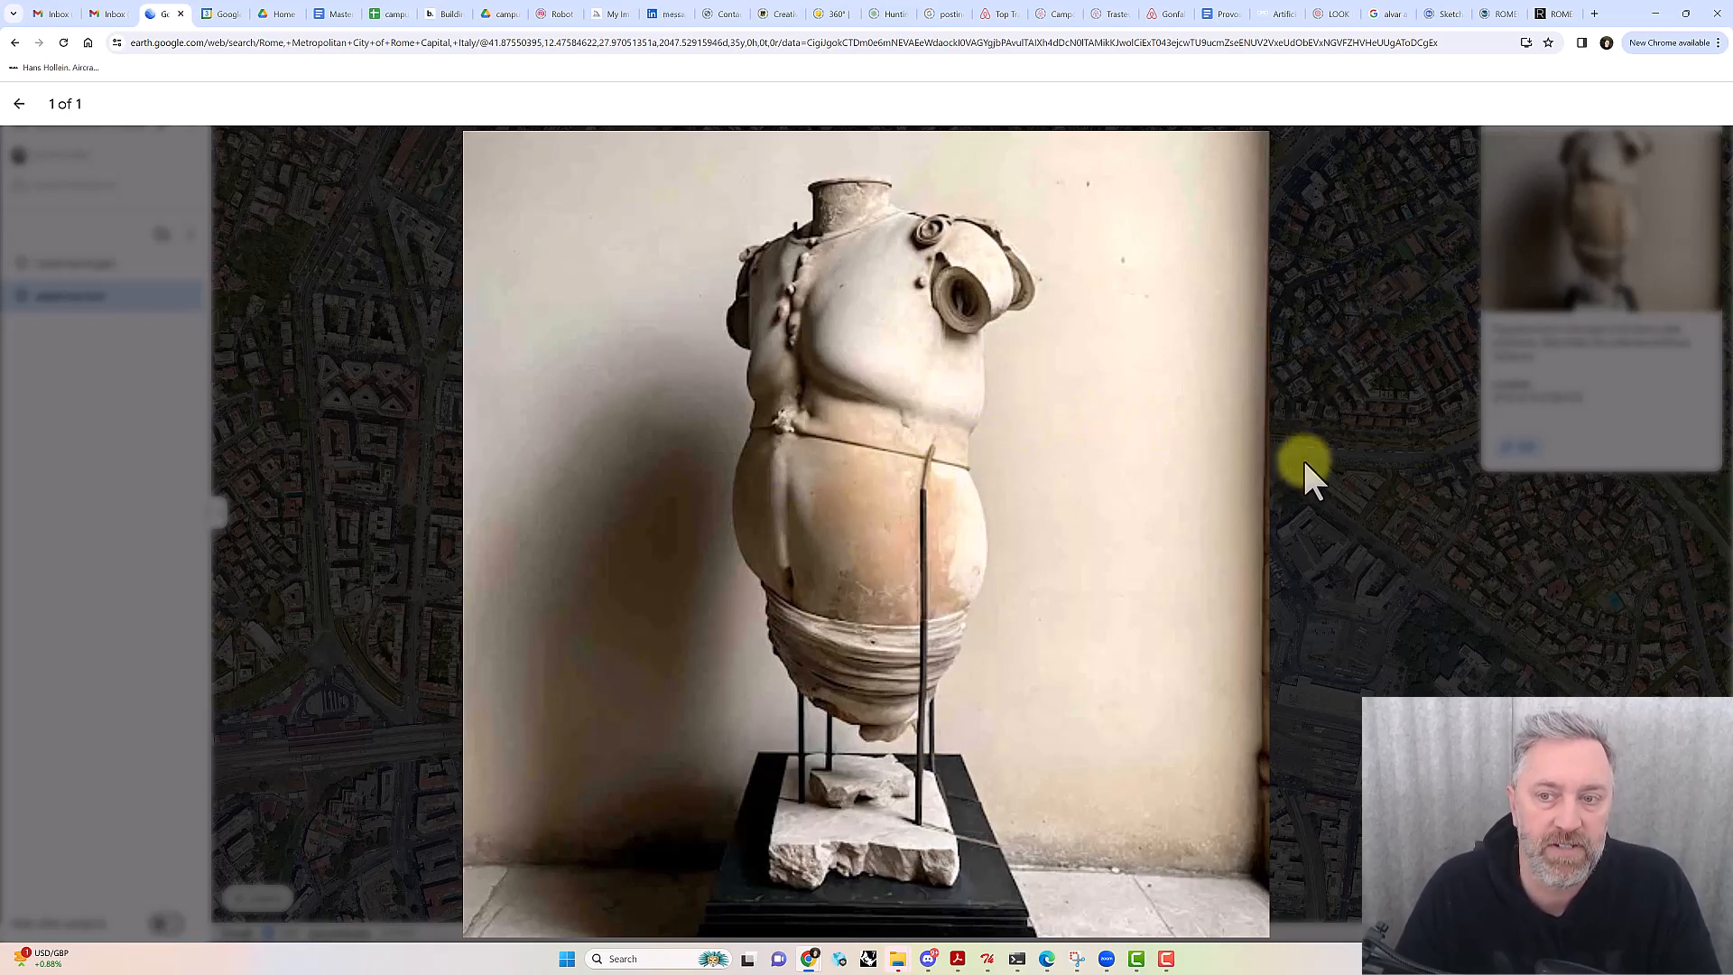
{"action": "left_click", "coordinate": [18, 106]}
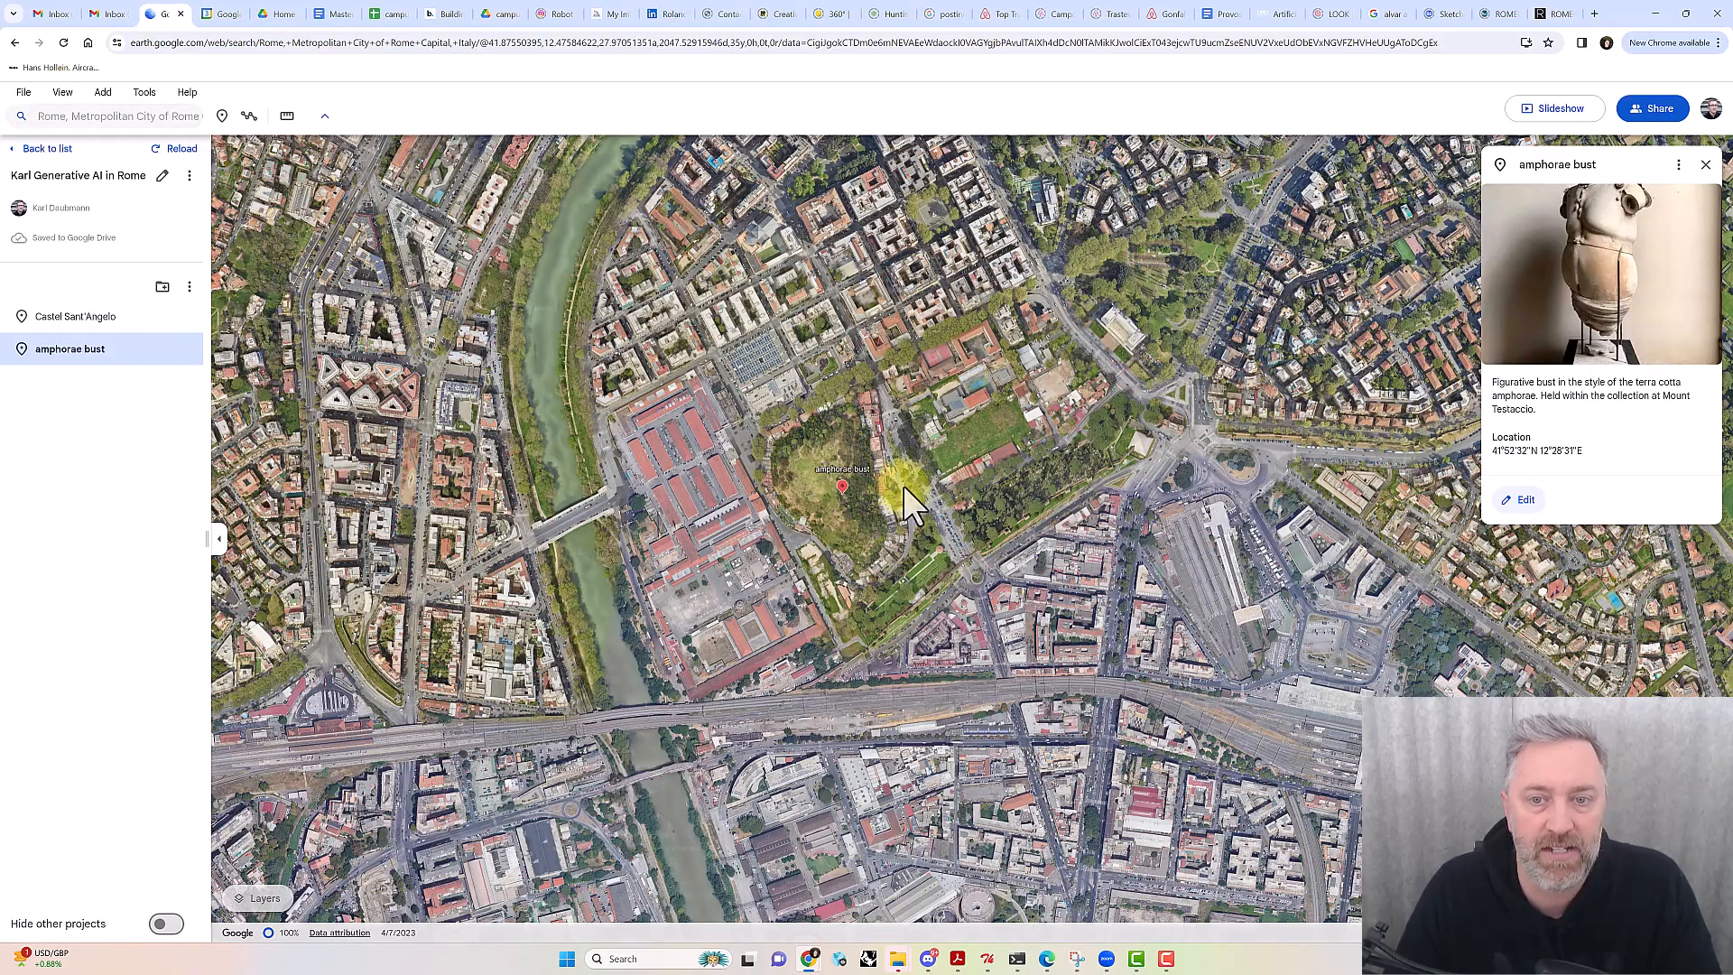
{"action": "scroll", "coordinate": [895, 527], "scroll_direction": "down", "scroll_amount": 3}
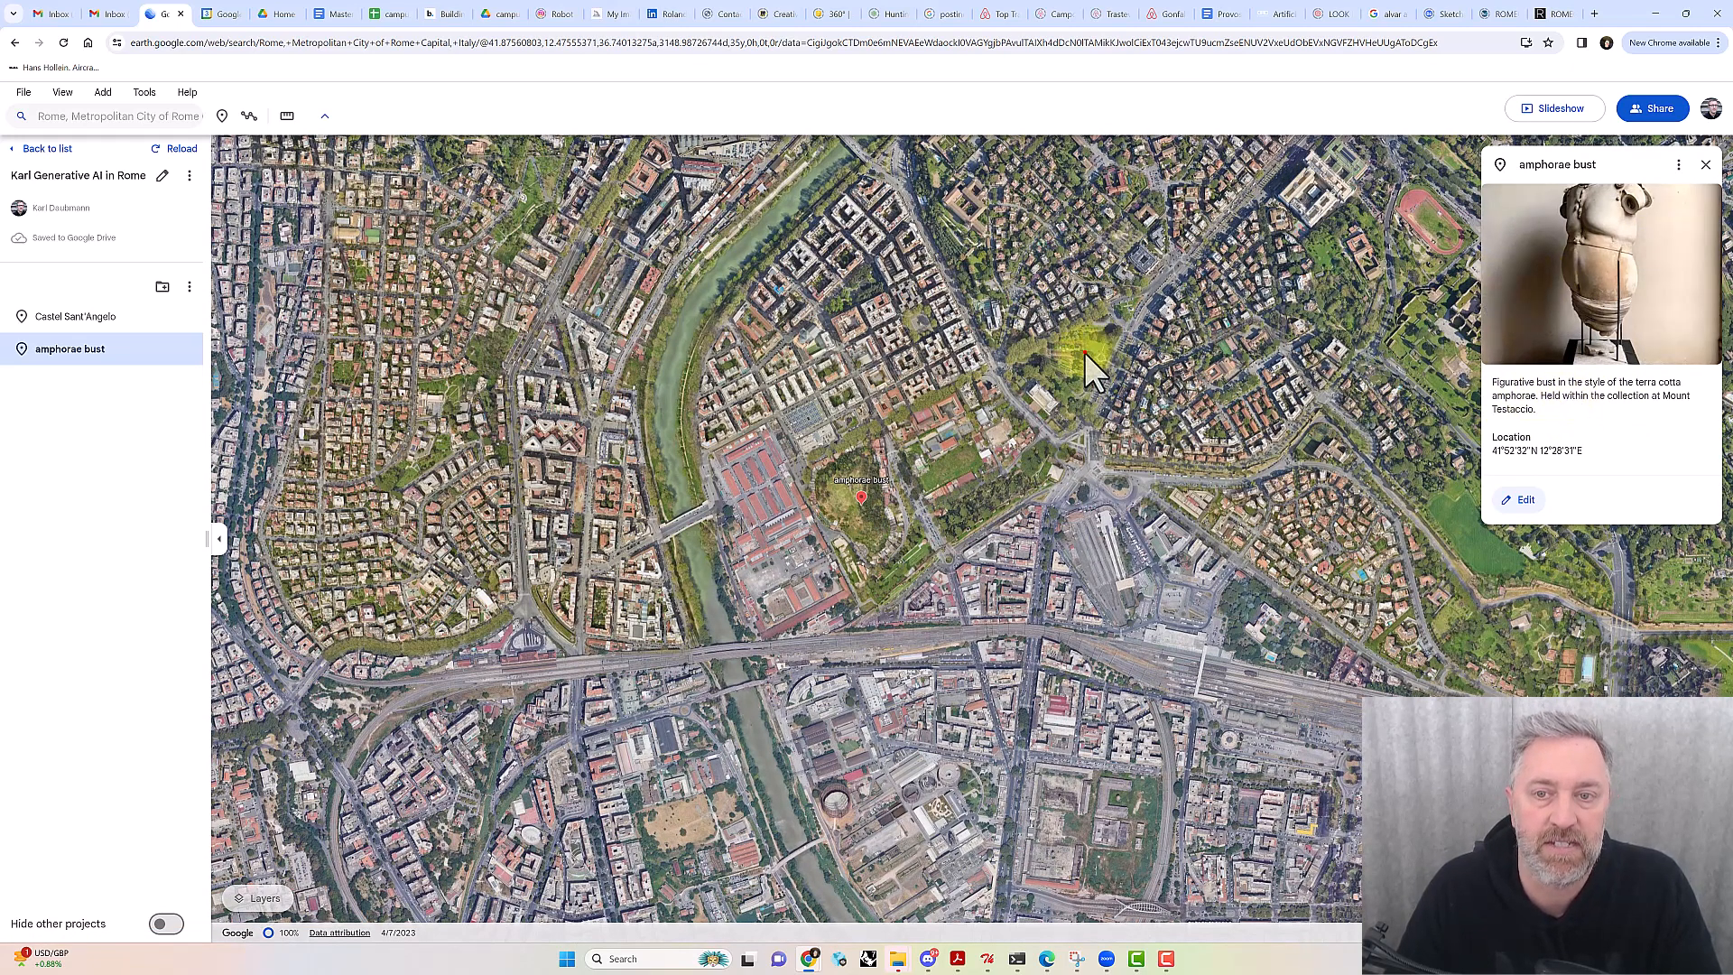
{"action": "mouse_move", "coordinate": [1085, 352]}
{"action": "left_mouse_down"}
{"action": "mouse_move", "coordinate": [1025, 484]}
{"action": "mouse_move", "coordinate": [888, 592]}
{"action": "left_mouse_up"}
{"action": "scroll", "coordinate": [888, 592], "scroll_direction": "down", "scroll_amount": 5}
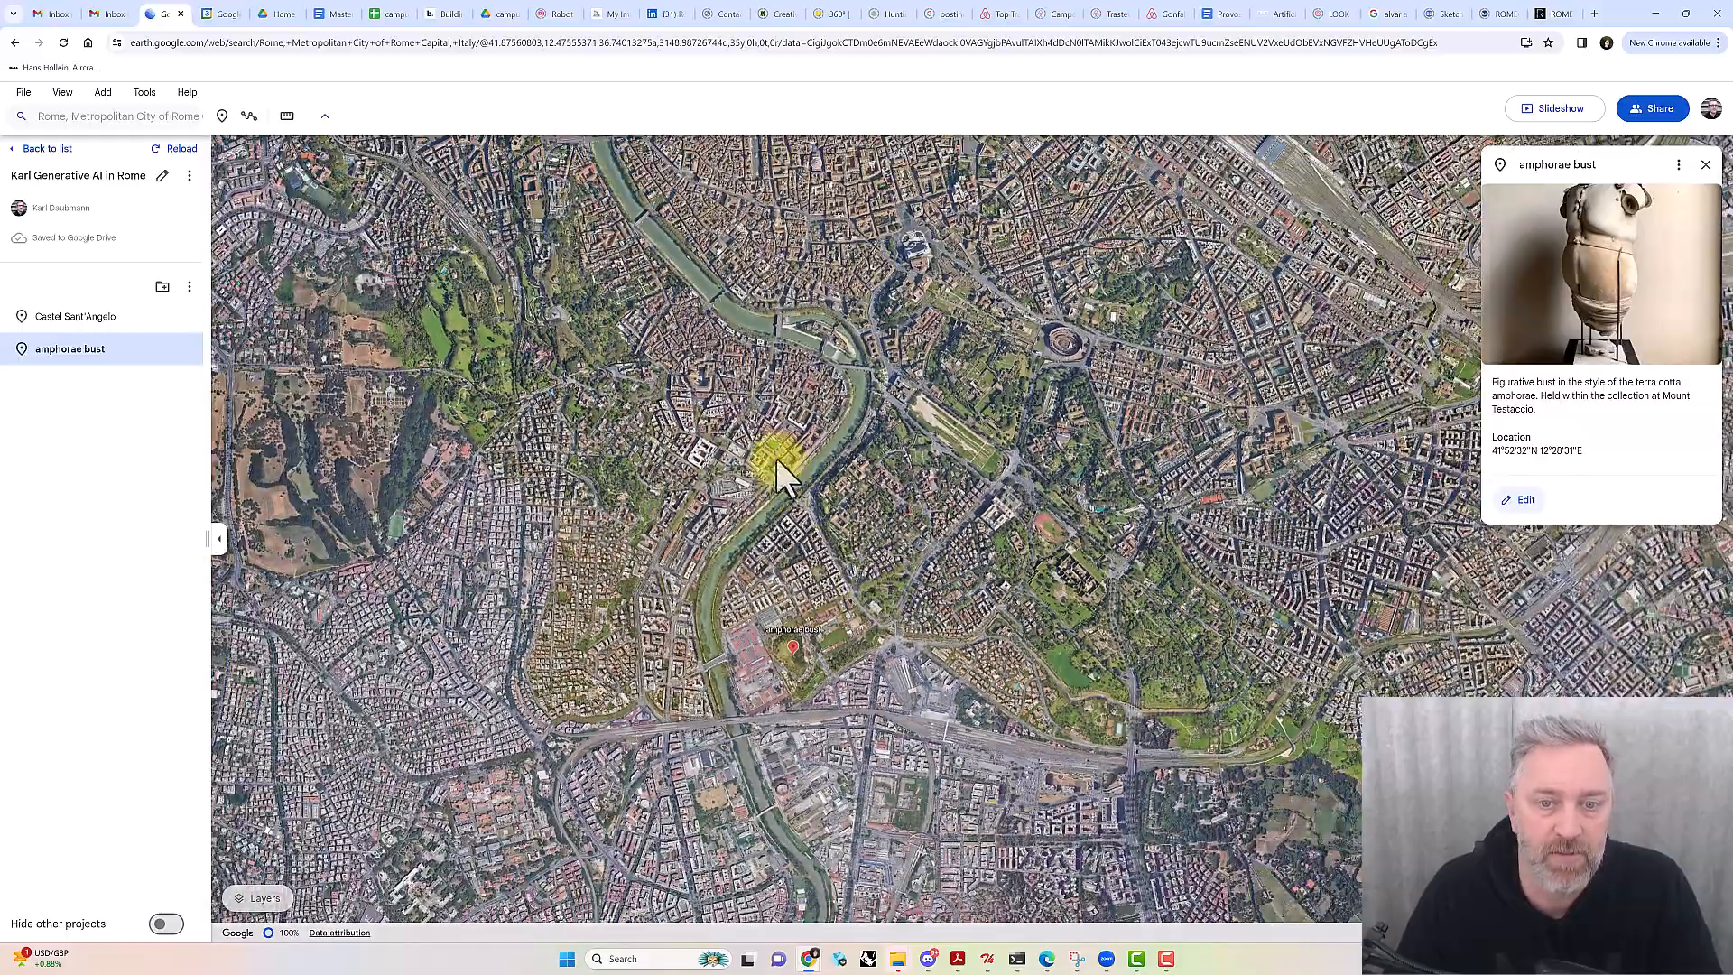
{"action": "left_click_drag", "start_coordinate": [776, 462], "coordinate": [818, 619]}
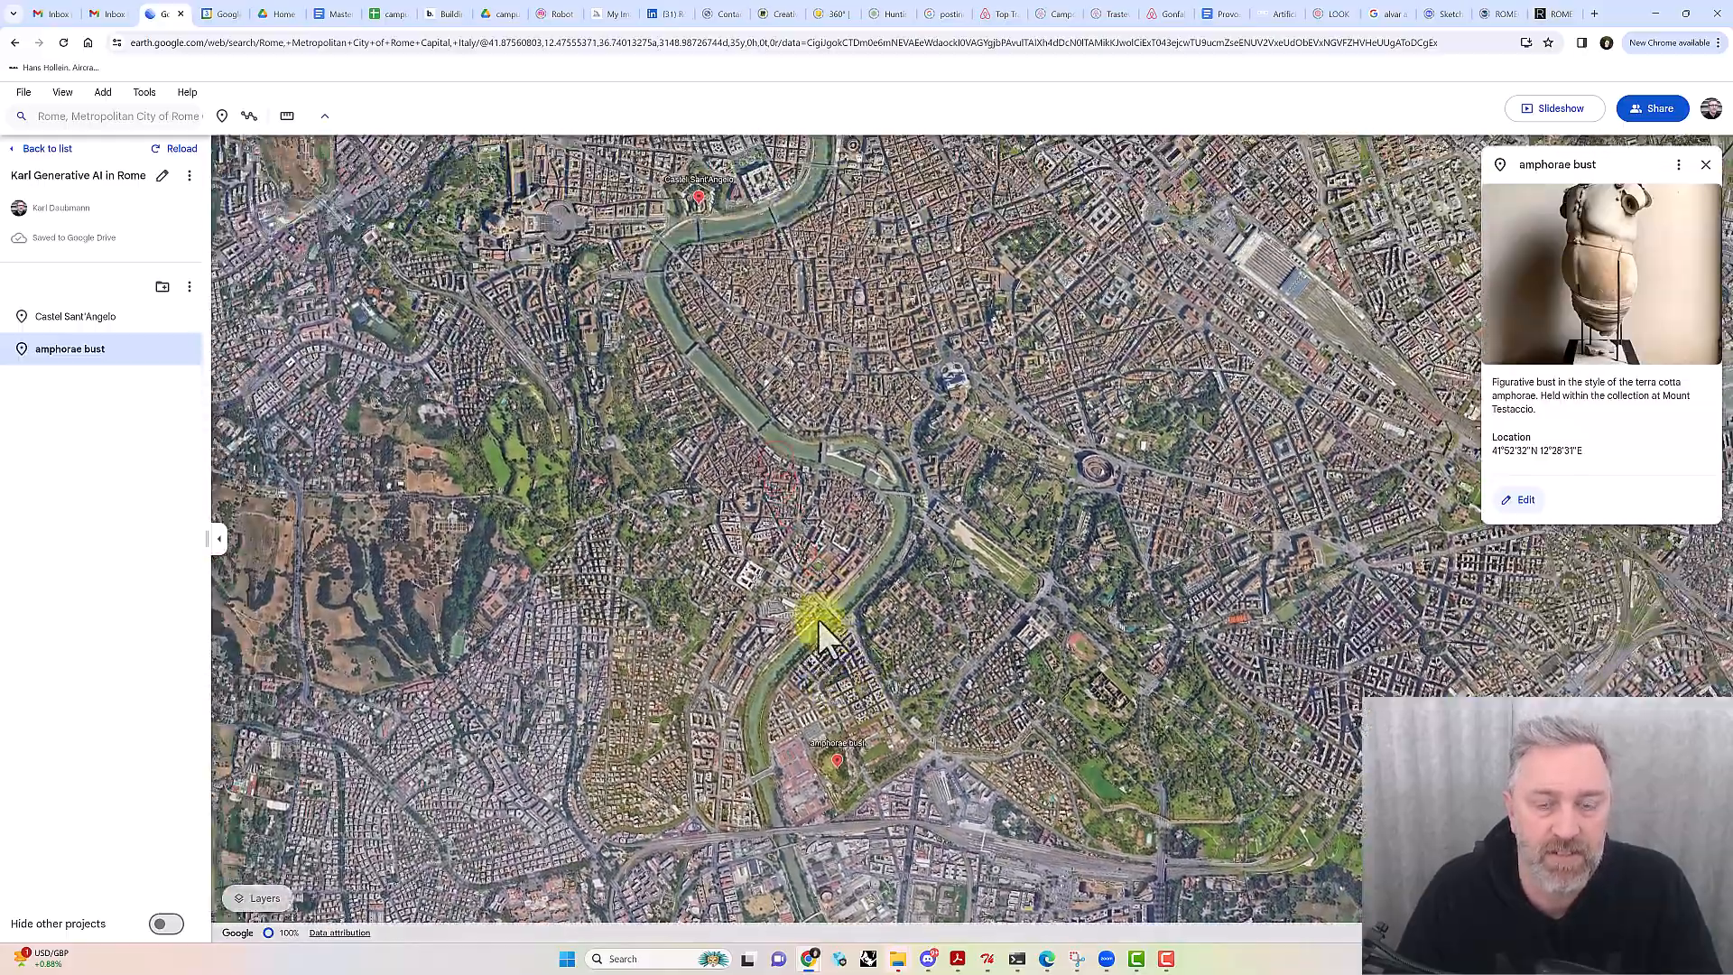
{"action": "scroll", "coordinate": [819, 618], "scroll_direction": "down", "scroll_amount": 4}
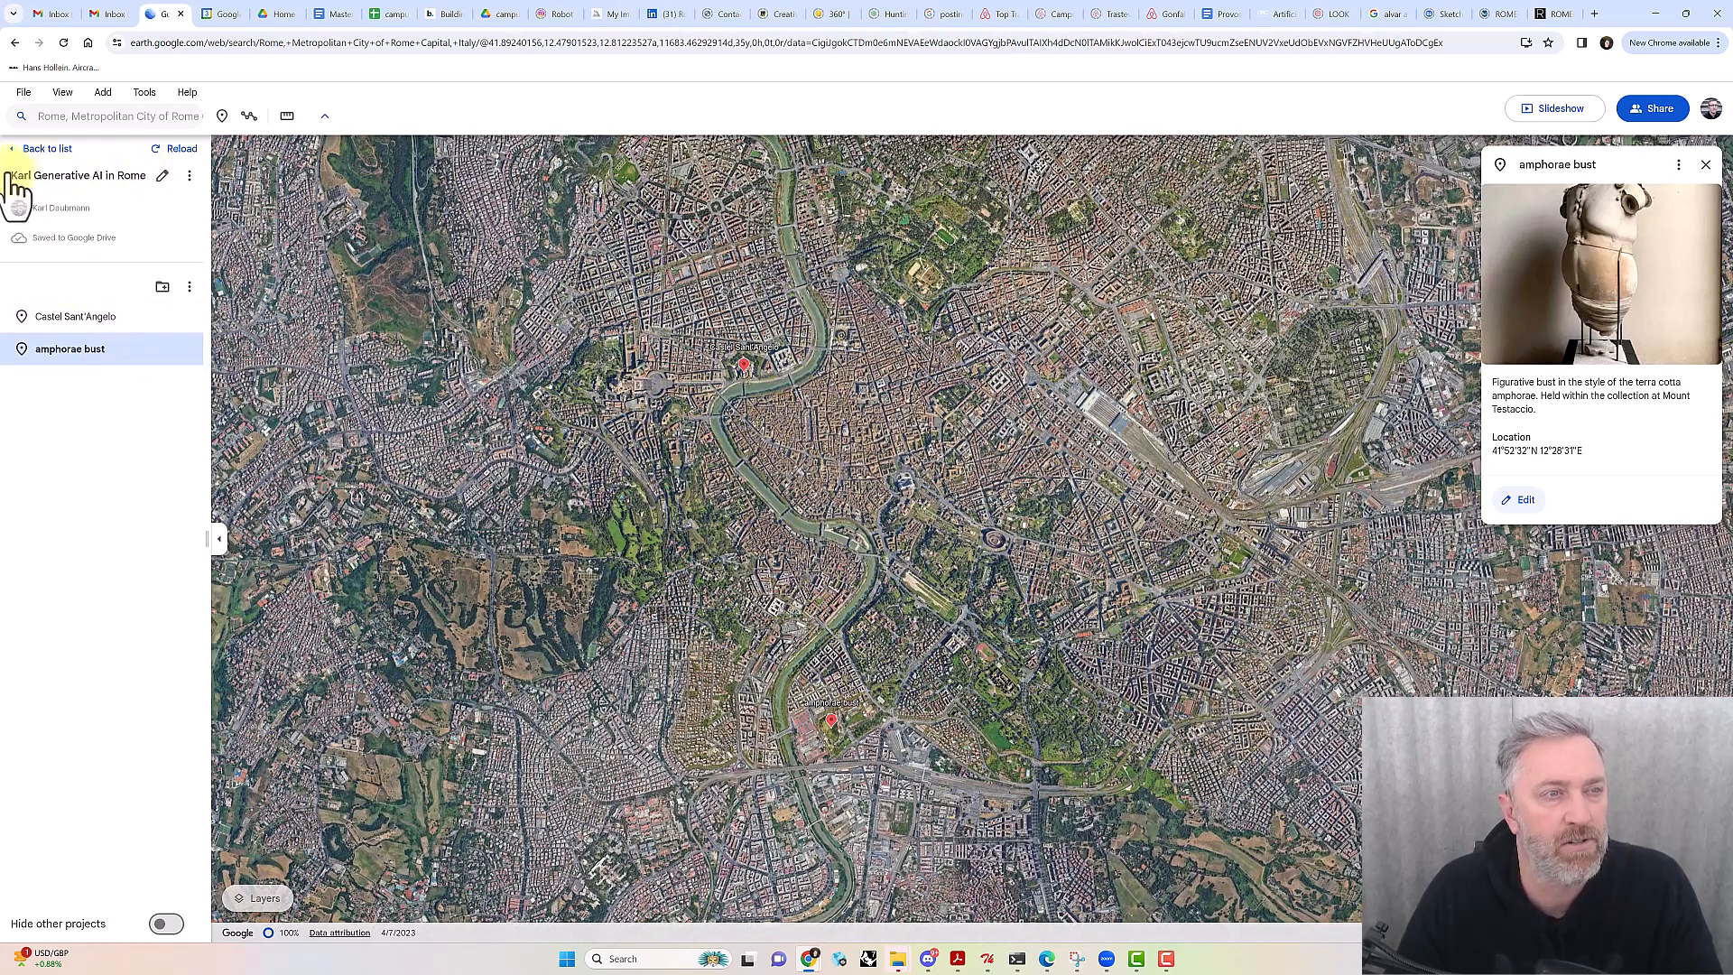
{"action": "left_click", "coordinate": [189, 177]}
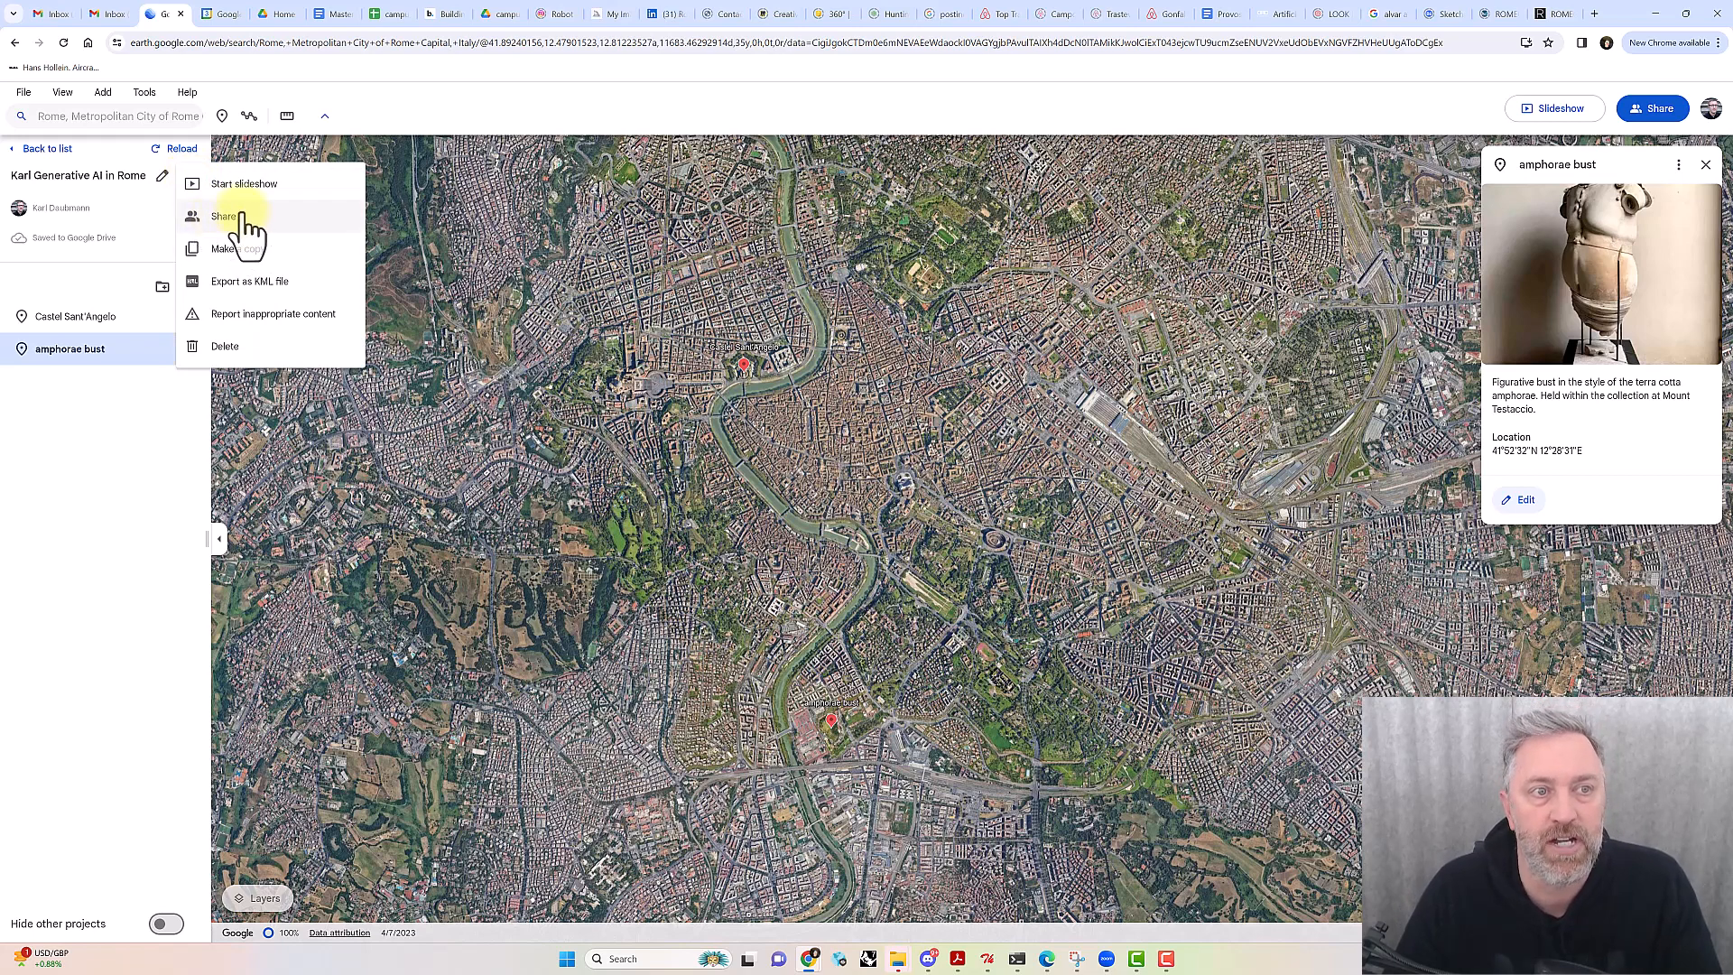
{"action": "left_click", "coordinate": [232, 218]}
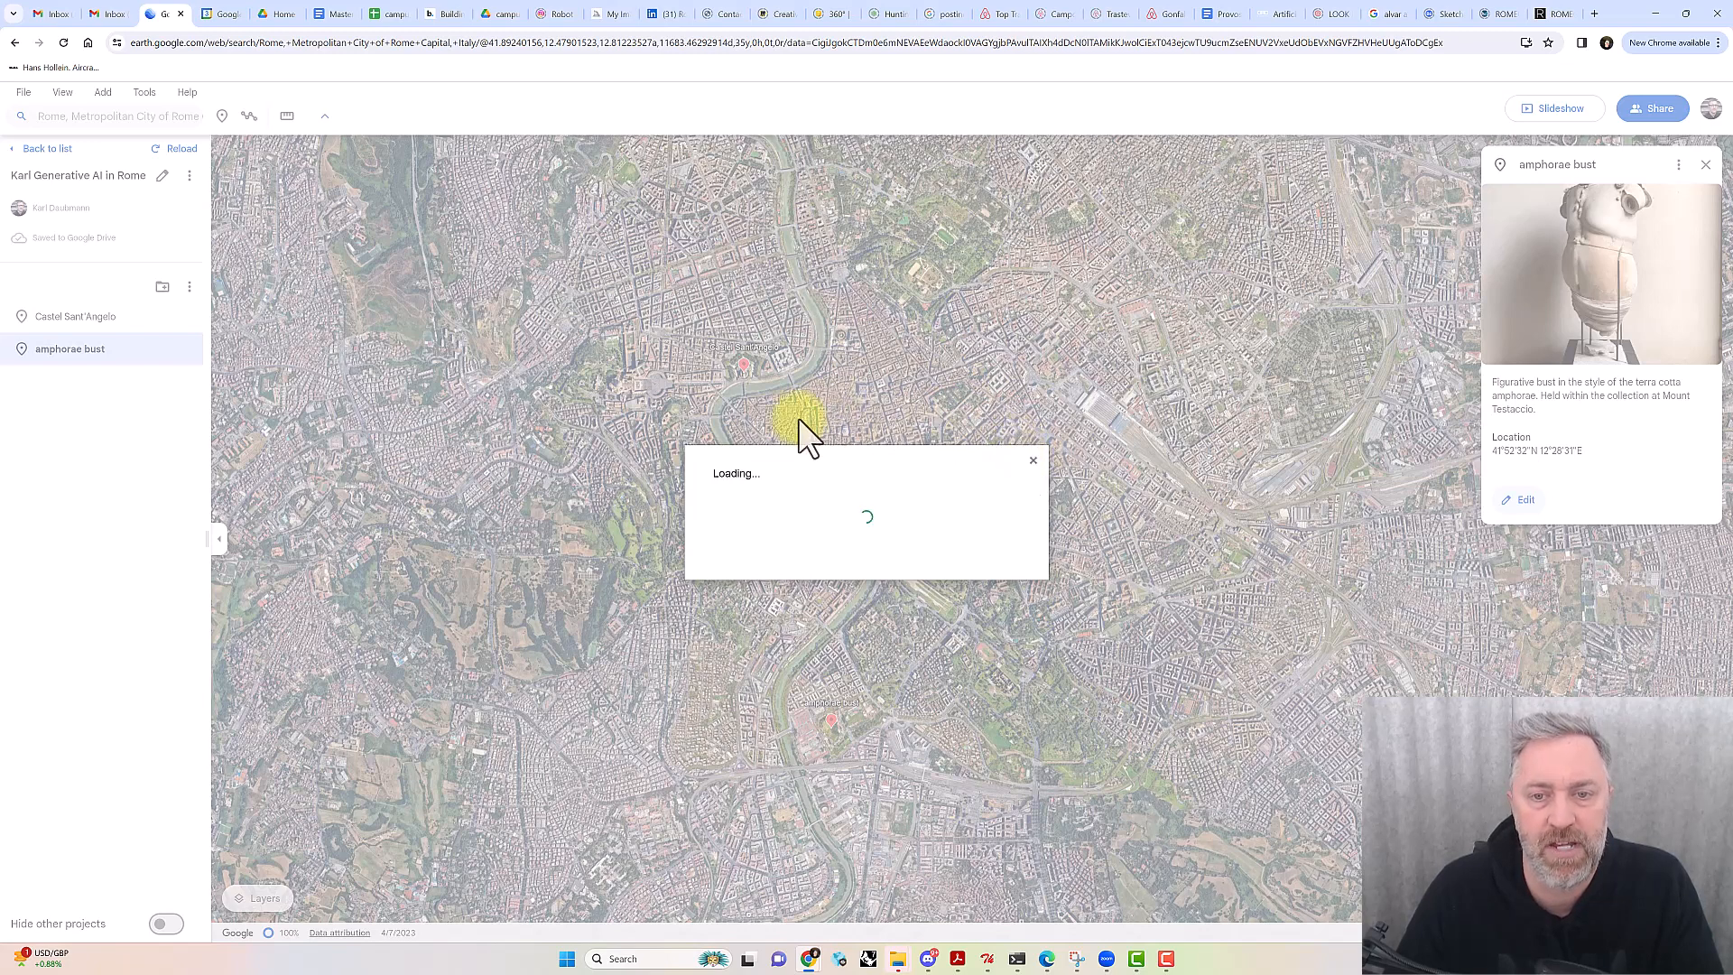
{"action": "left_click", "coordinate": [1034, 458]}
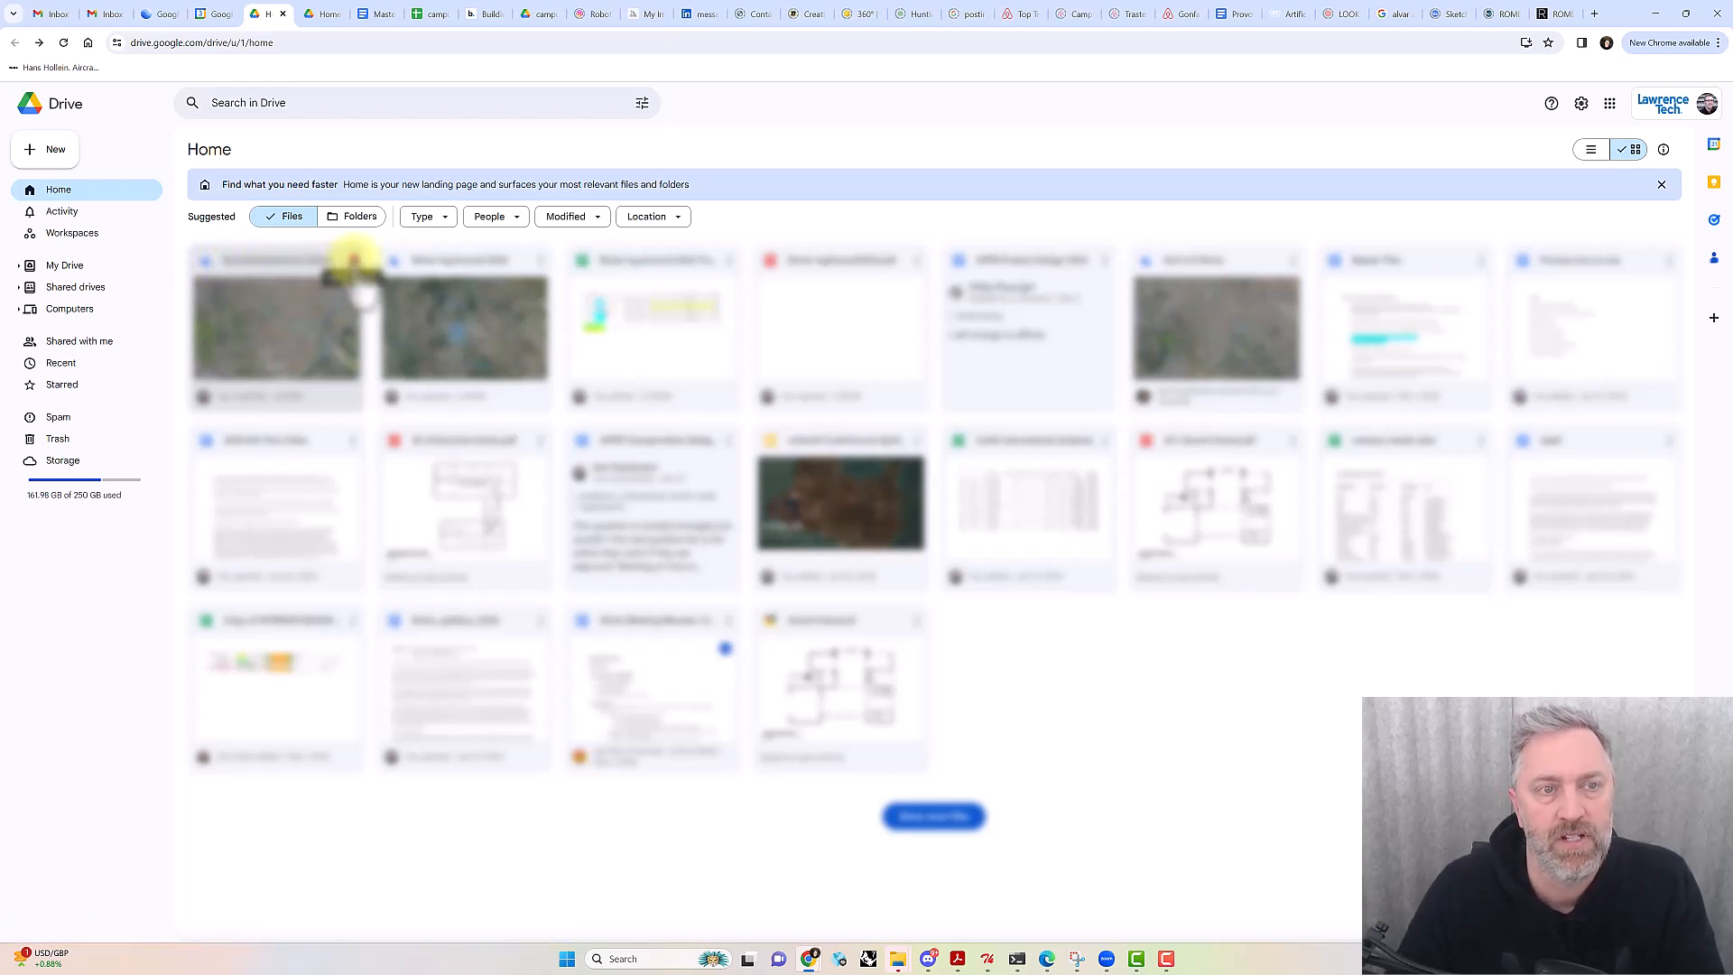
Switch to Google Drive, give Lawrence Technological University general access to the Generative AI in Rome project and copy its sharing link
{"action": "left_click", "coordinate": [352, 260]}
{"action": "mouse_move", "coordinate": [388, 350]}
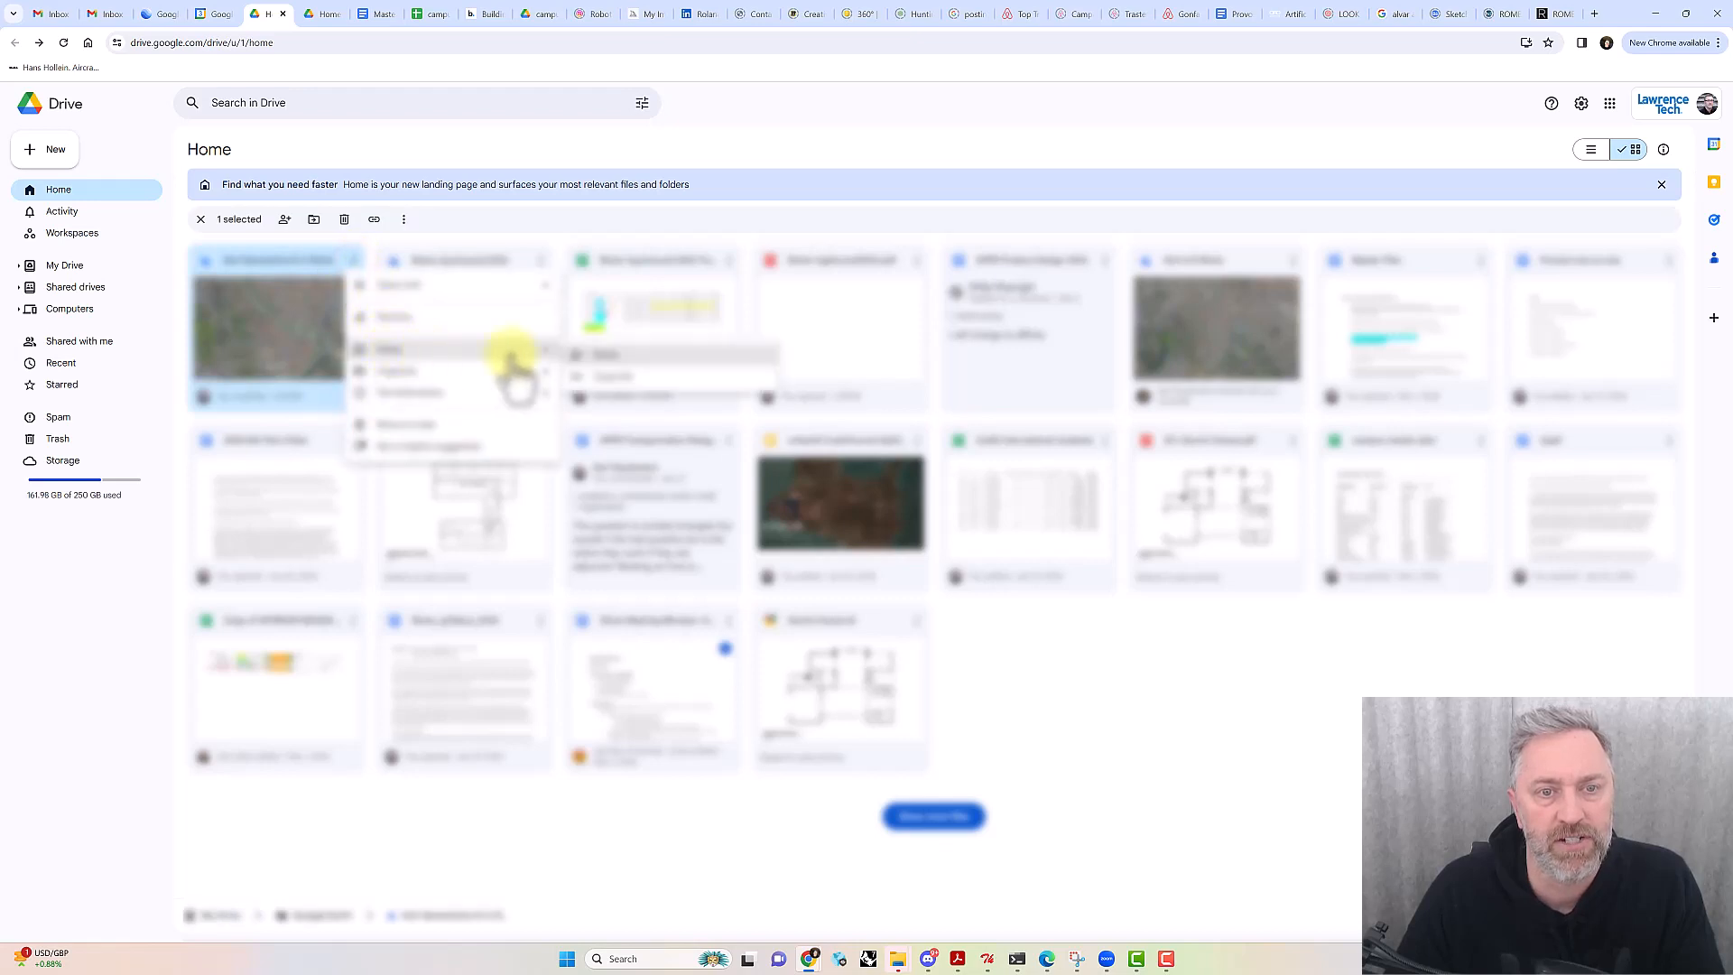
{"action": "left_click", "coordinate": [606, 354]}
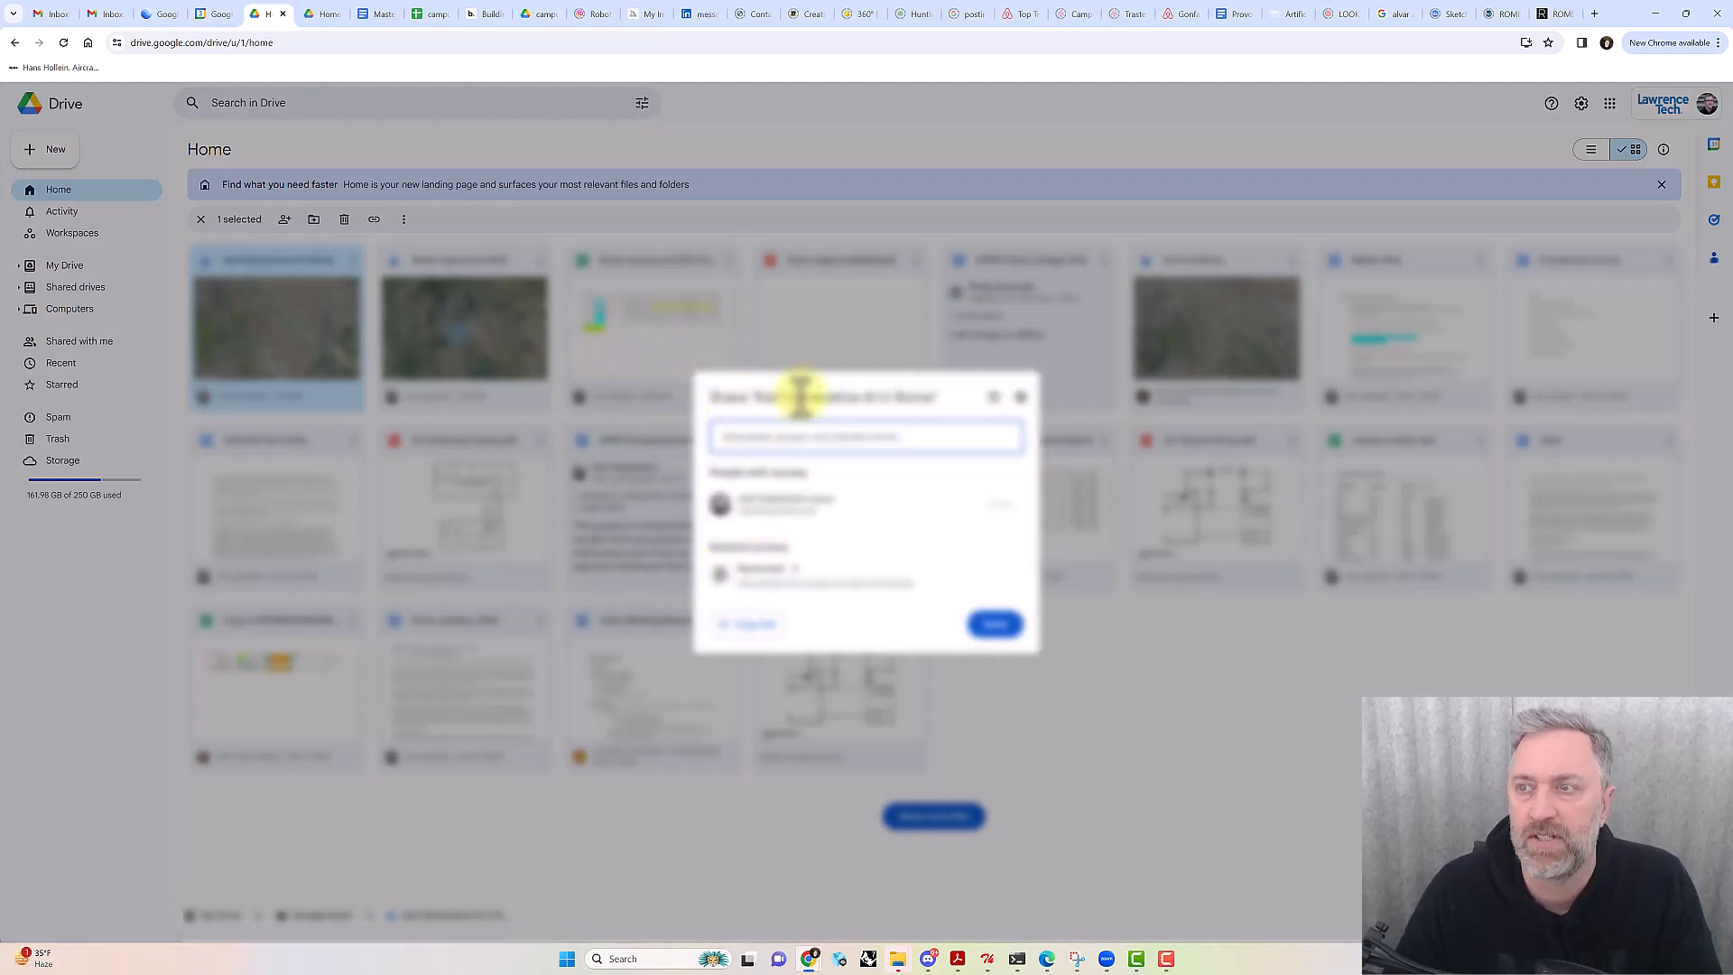
{"action": "left_click", "coordinate": [782, 578]}
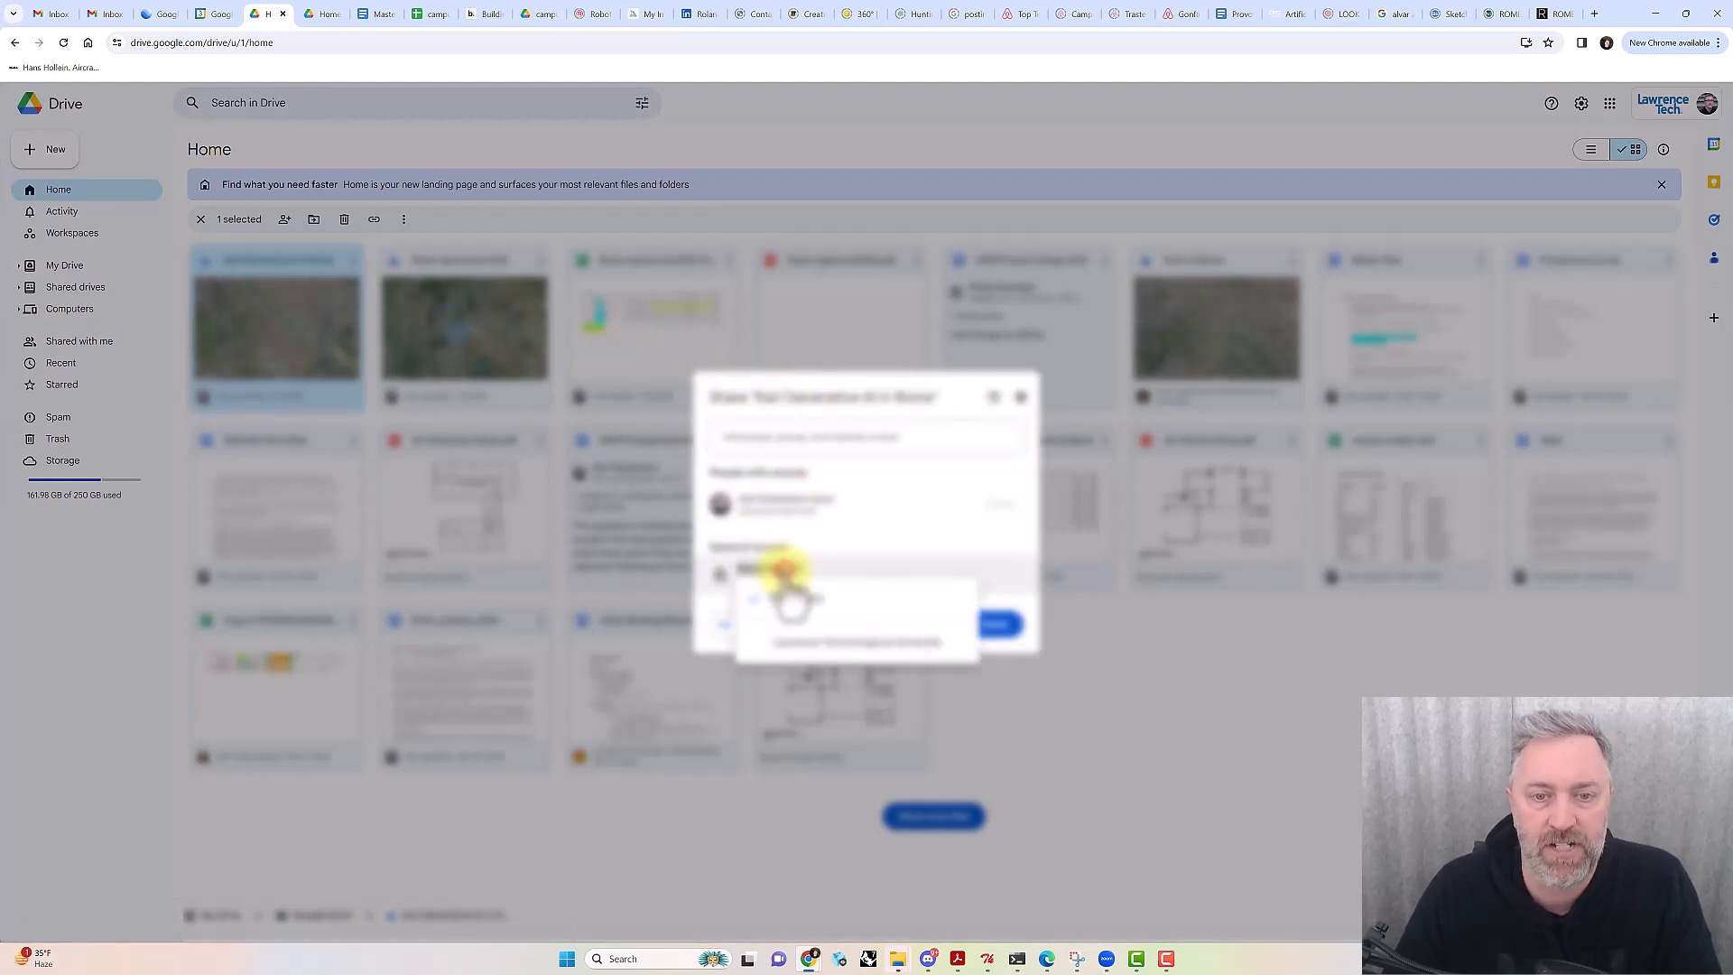
{"action": "left_click", "coordinate": [808, 650]}
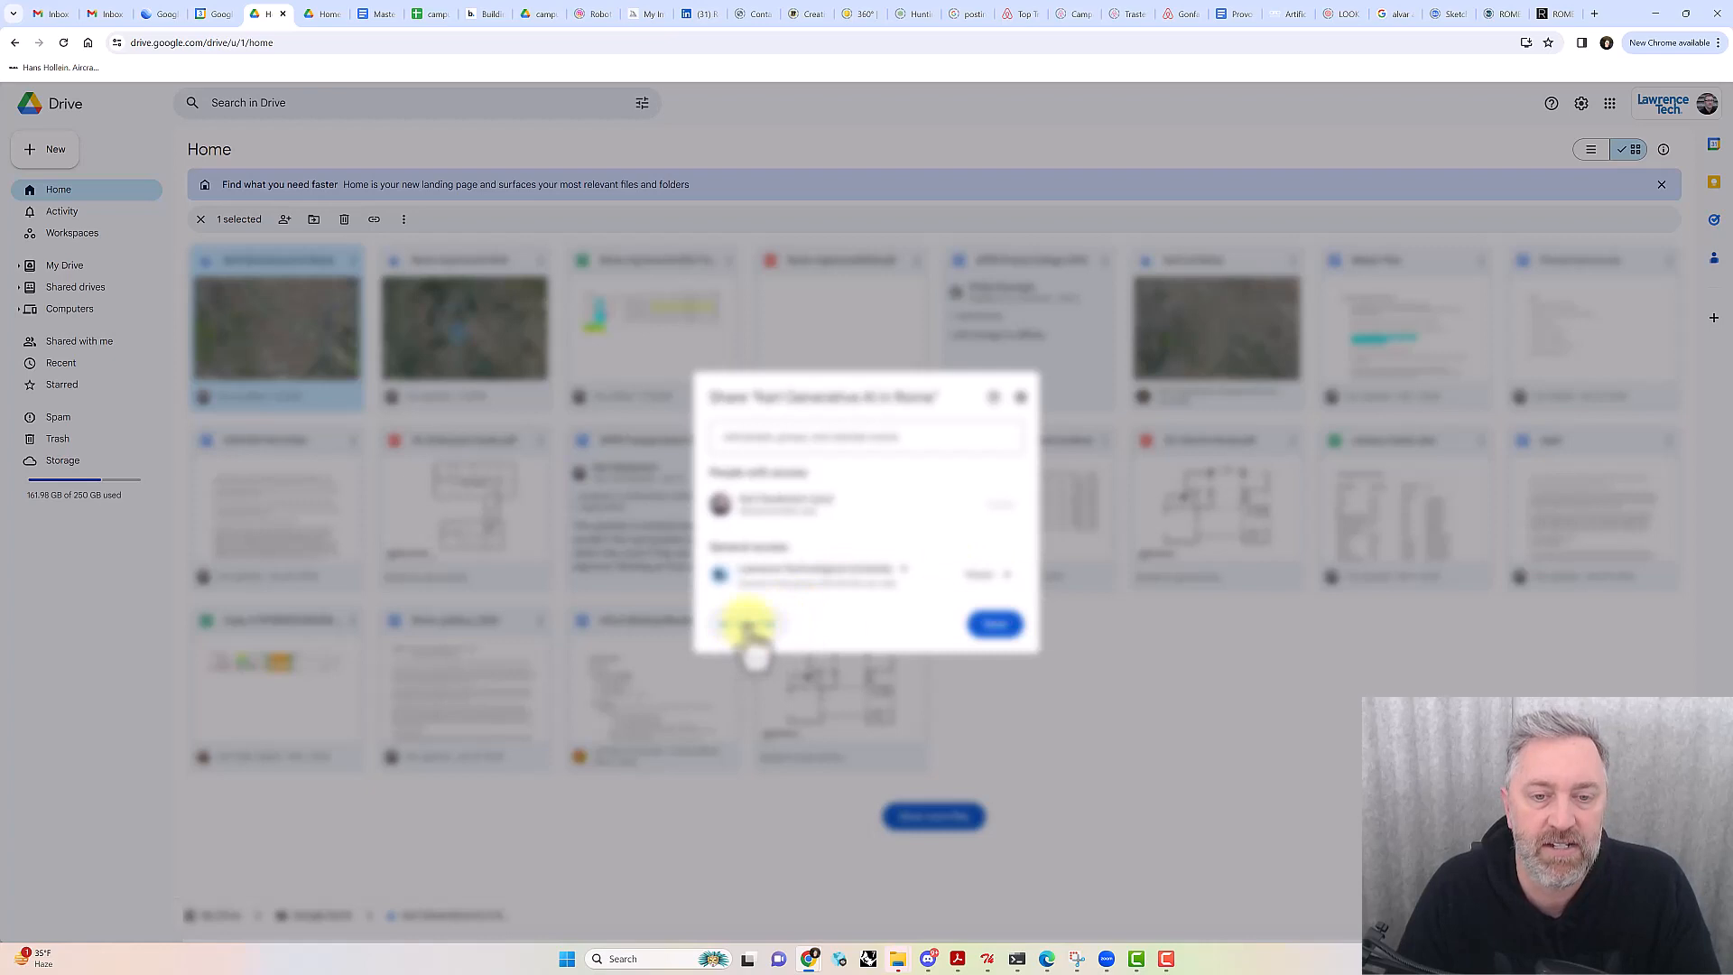
{"action": "left_click", "coordinate": [747, 625]}
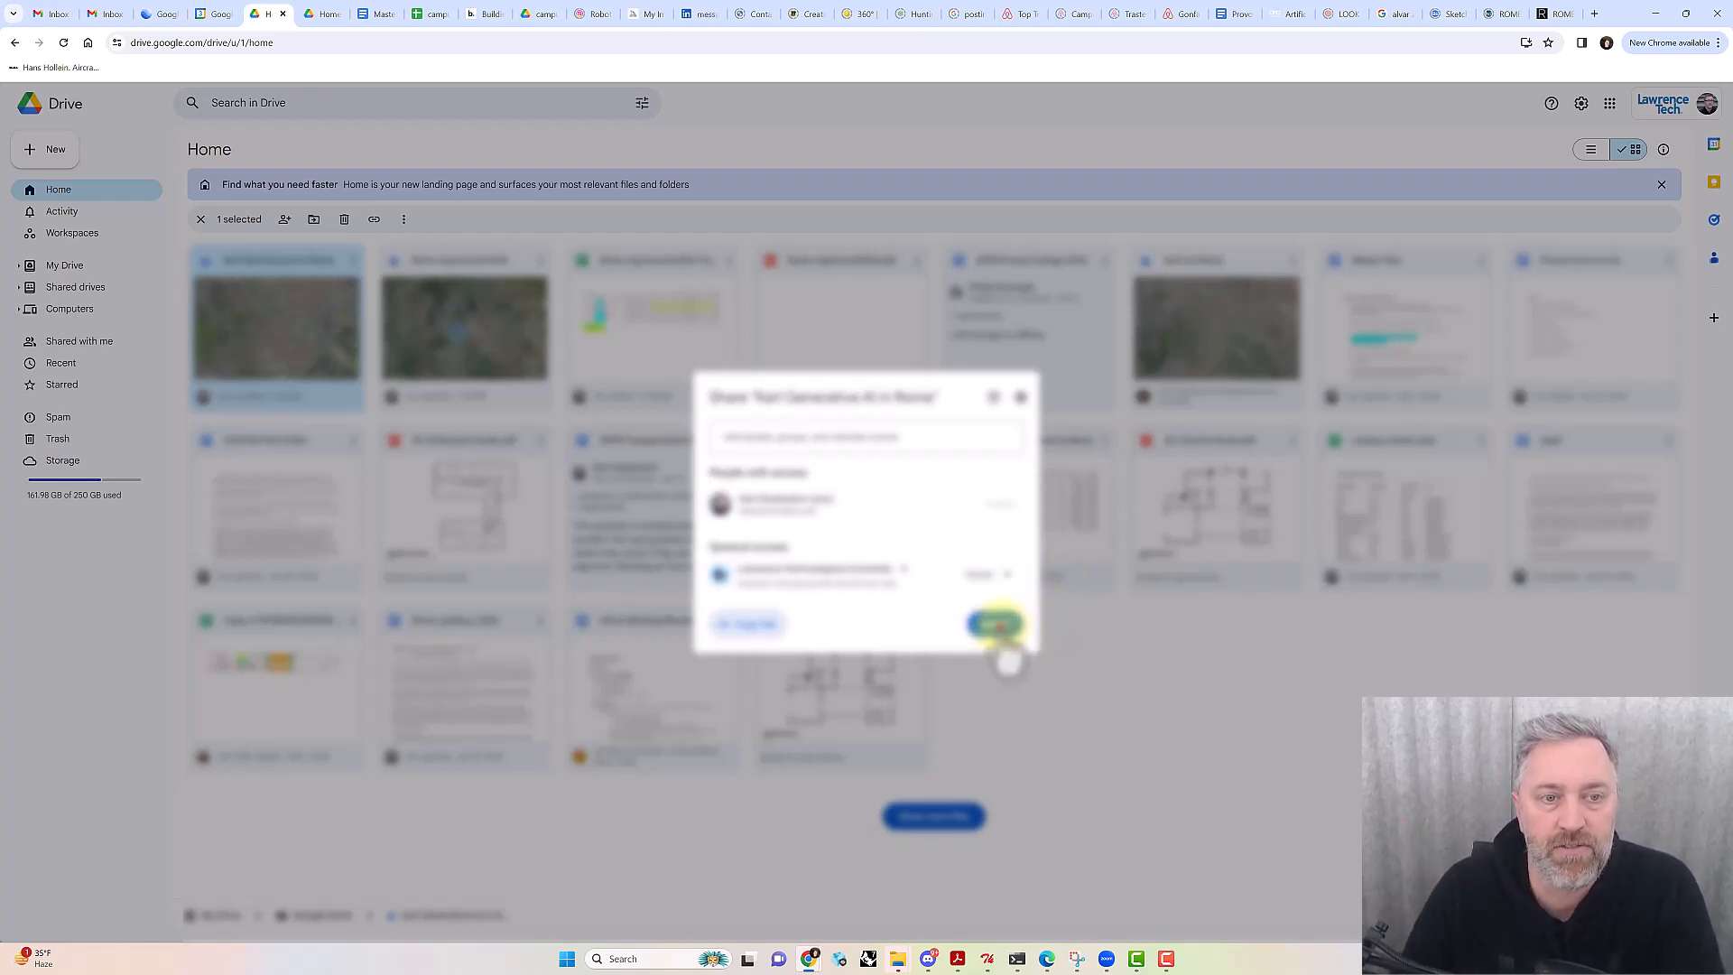
{"action": "left_click", "coordinate": [996, 625]}
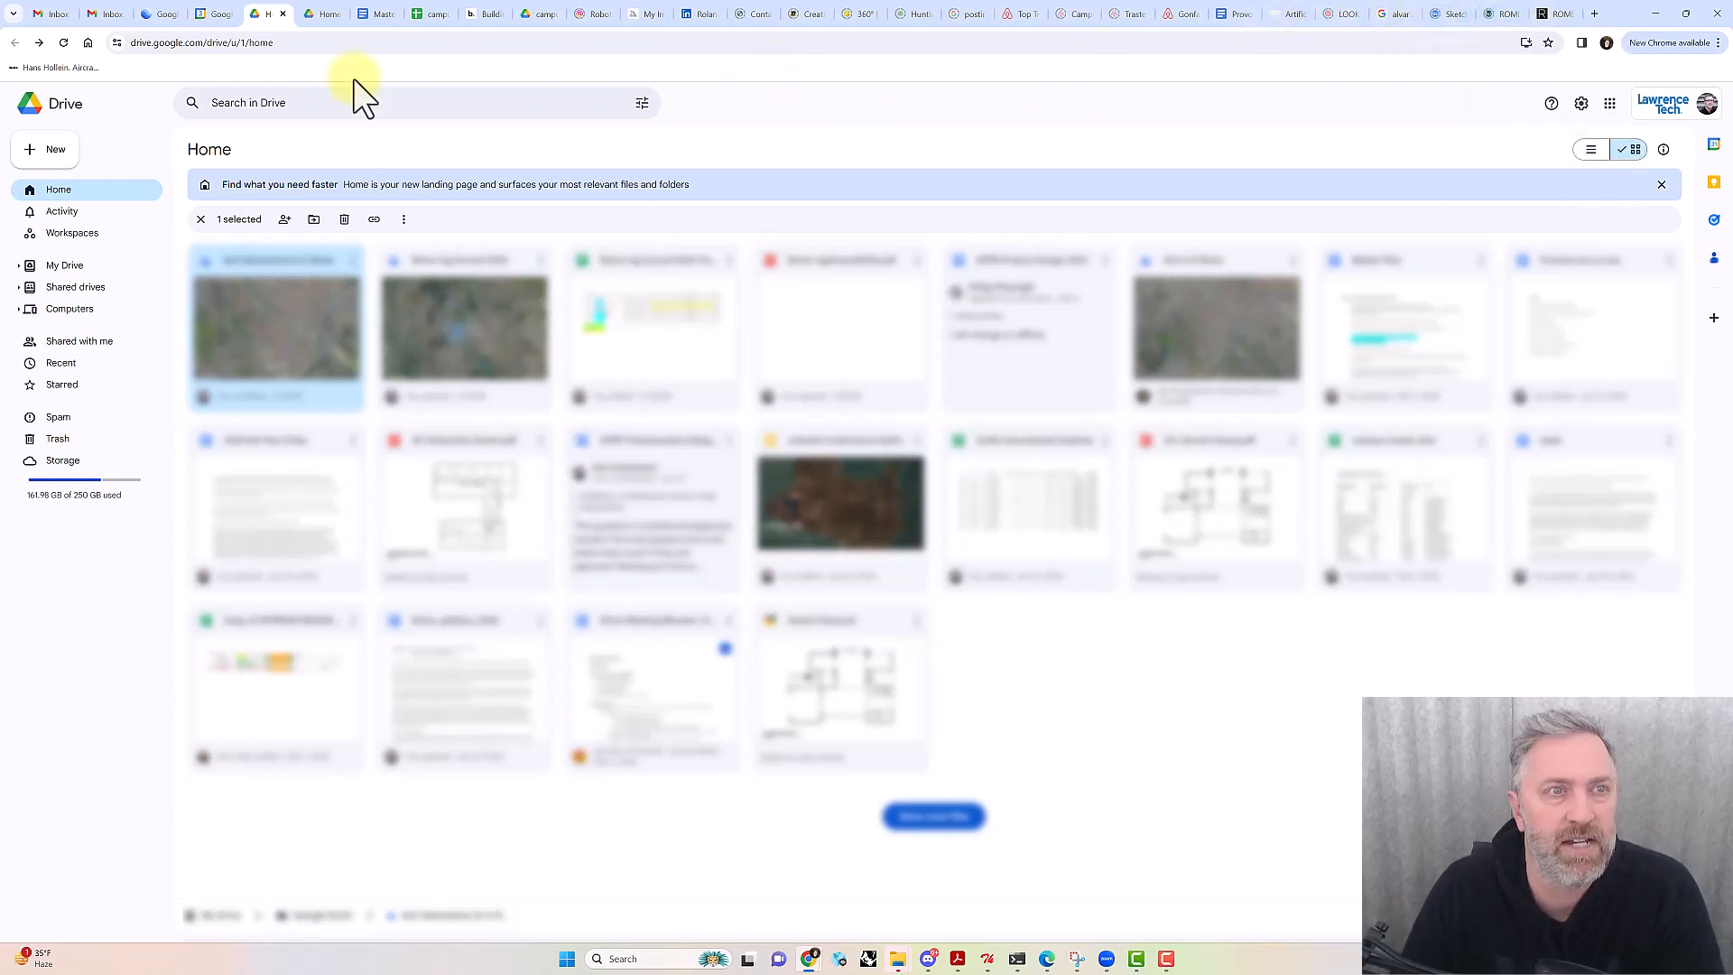
Return to Google Earth, close the amphorae bust's details and fly to its placemark from a wide view of Rome
{"action": "left_click", "coordinate": [162, 13]}
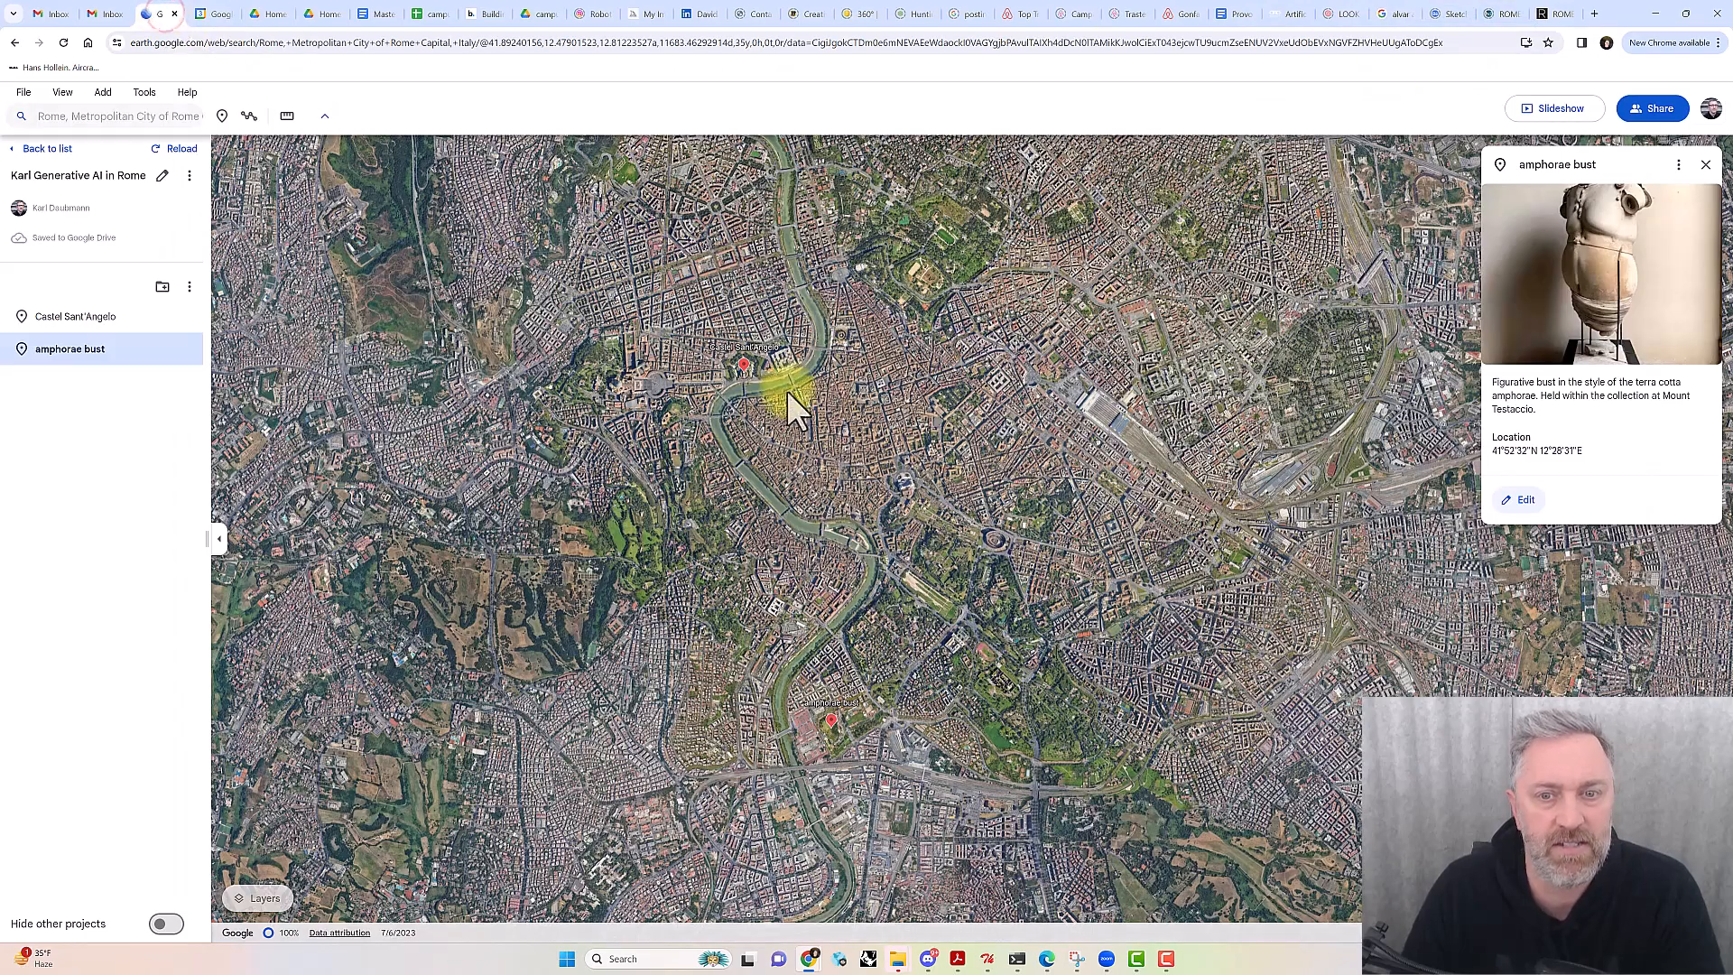
{"action": "scroll", "coordinate": [788, 443], "scroll_direction": "down", "scroll_amount": 5}
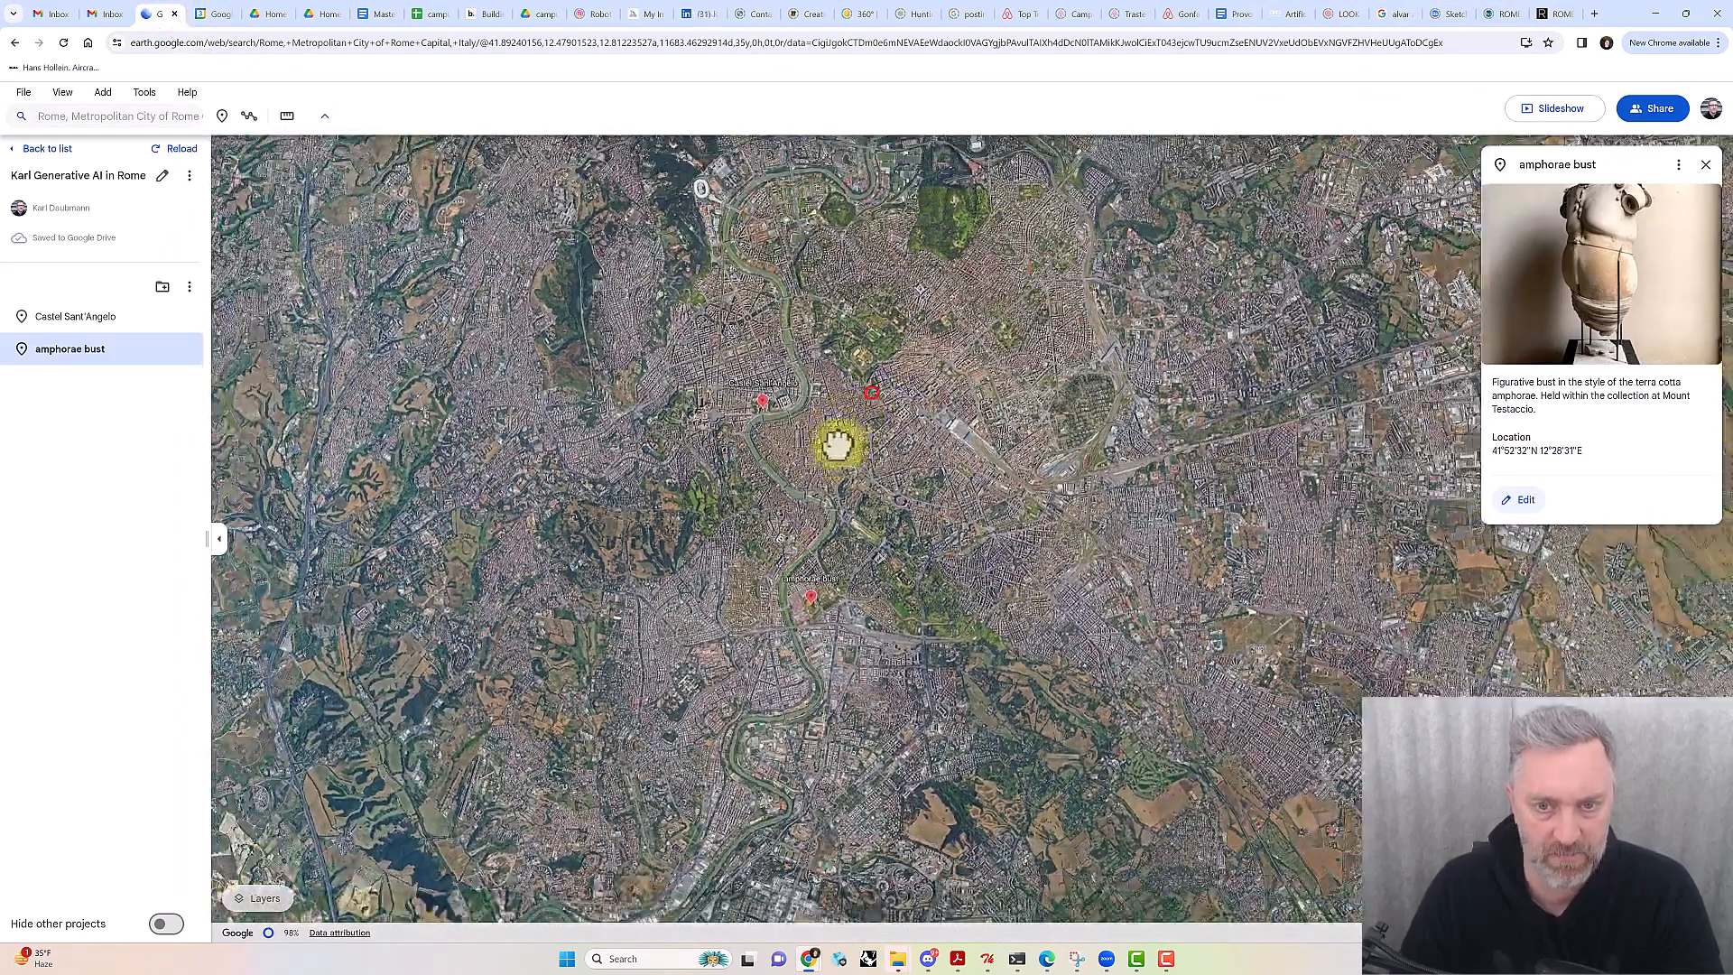
{"action": "left_click_drag", "start_coordinate": [838, 443], "coordinate": [736, 480]}
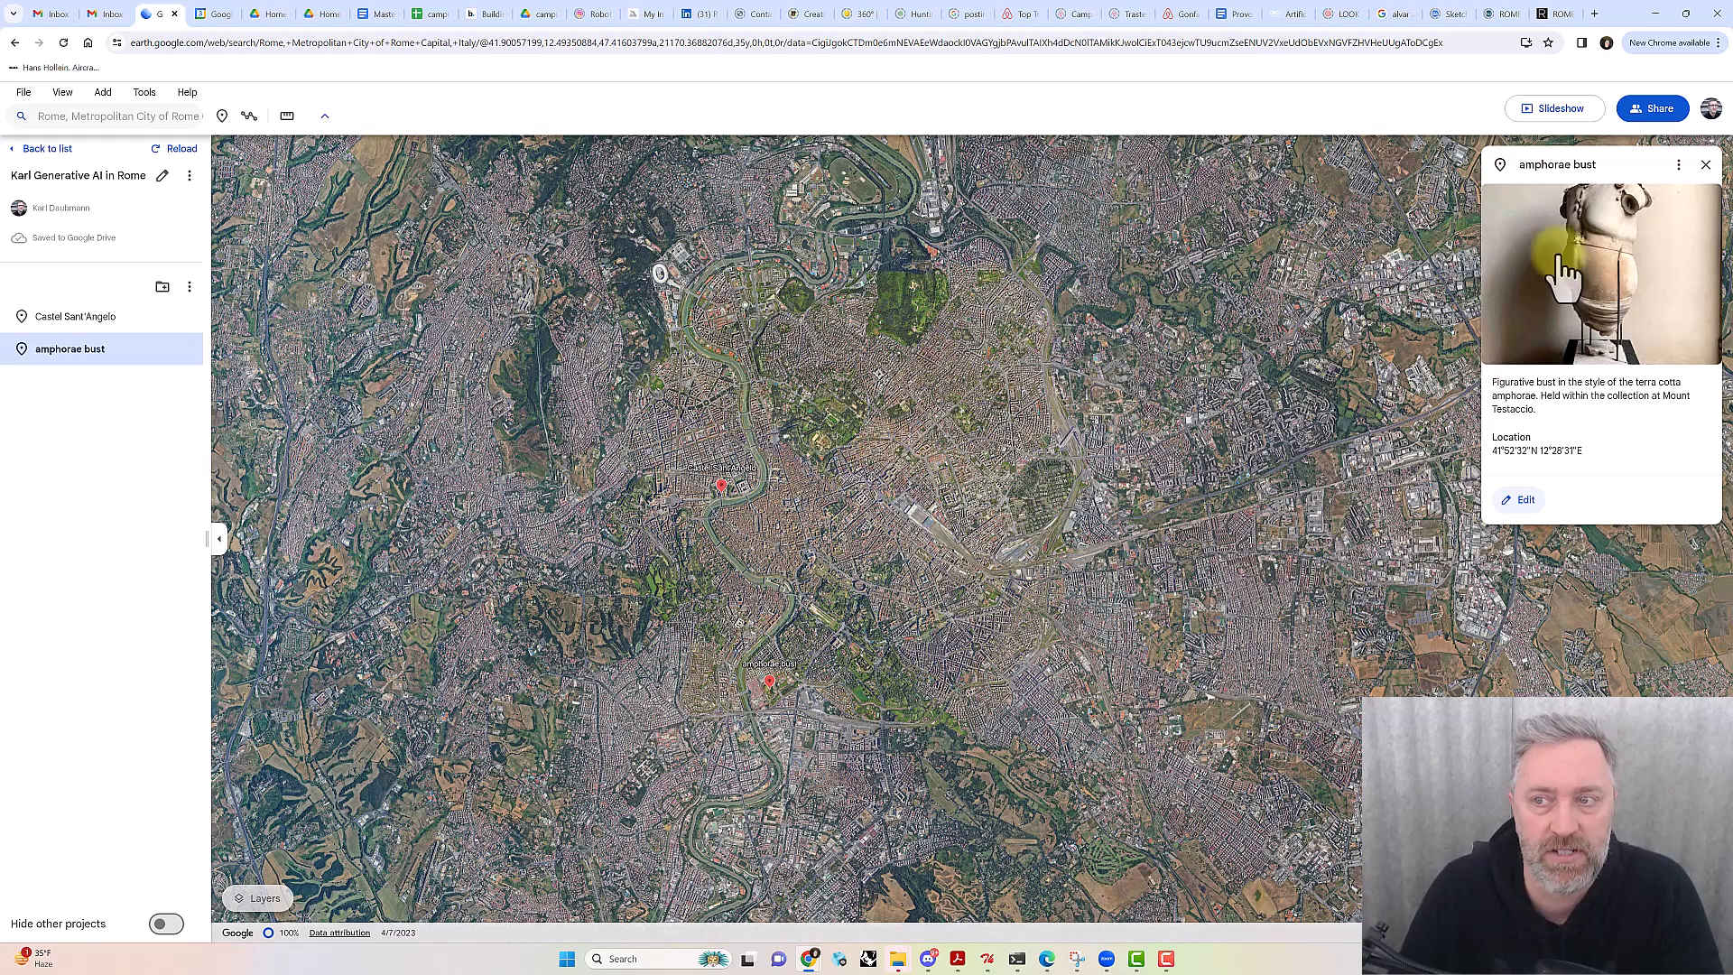
{"action": "left_click", "coordinate": [1706, 165]}
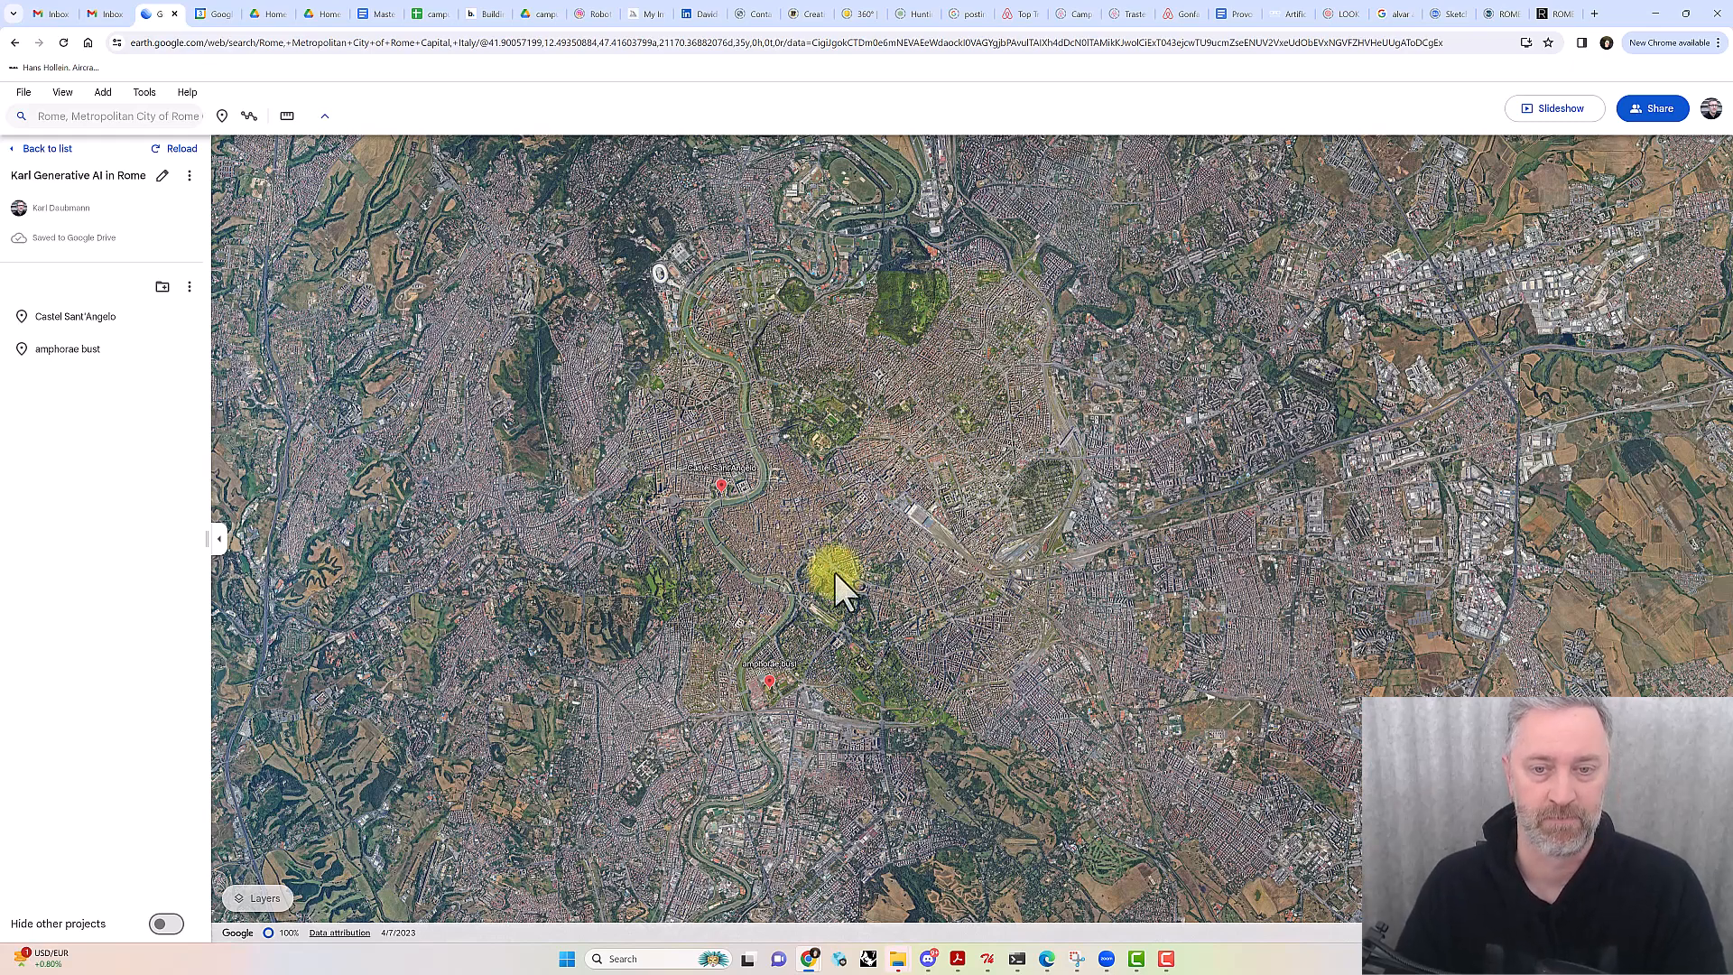
{"action": "left_click", "coordinate": [769, 681]}
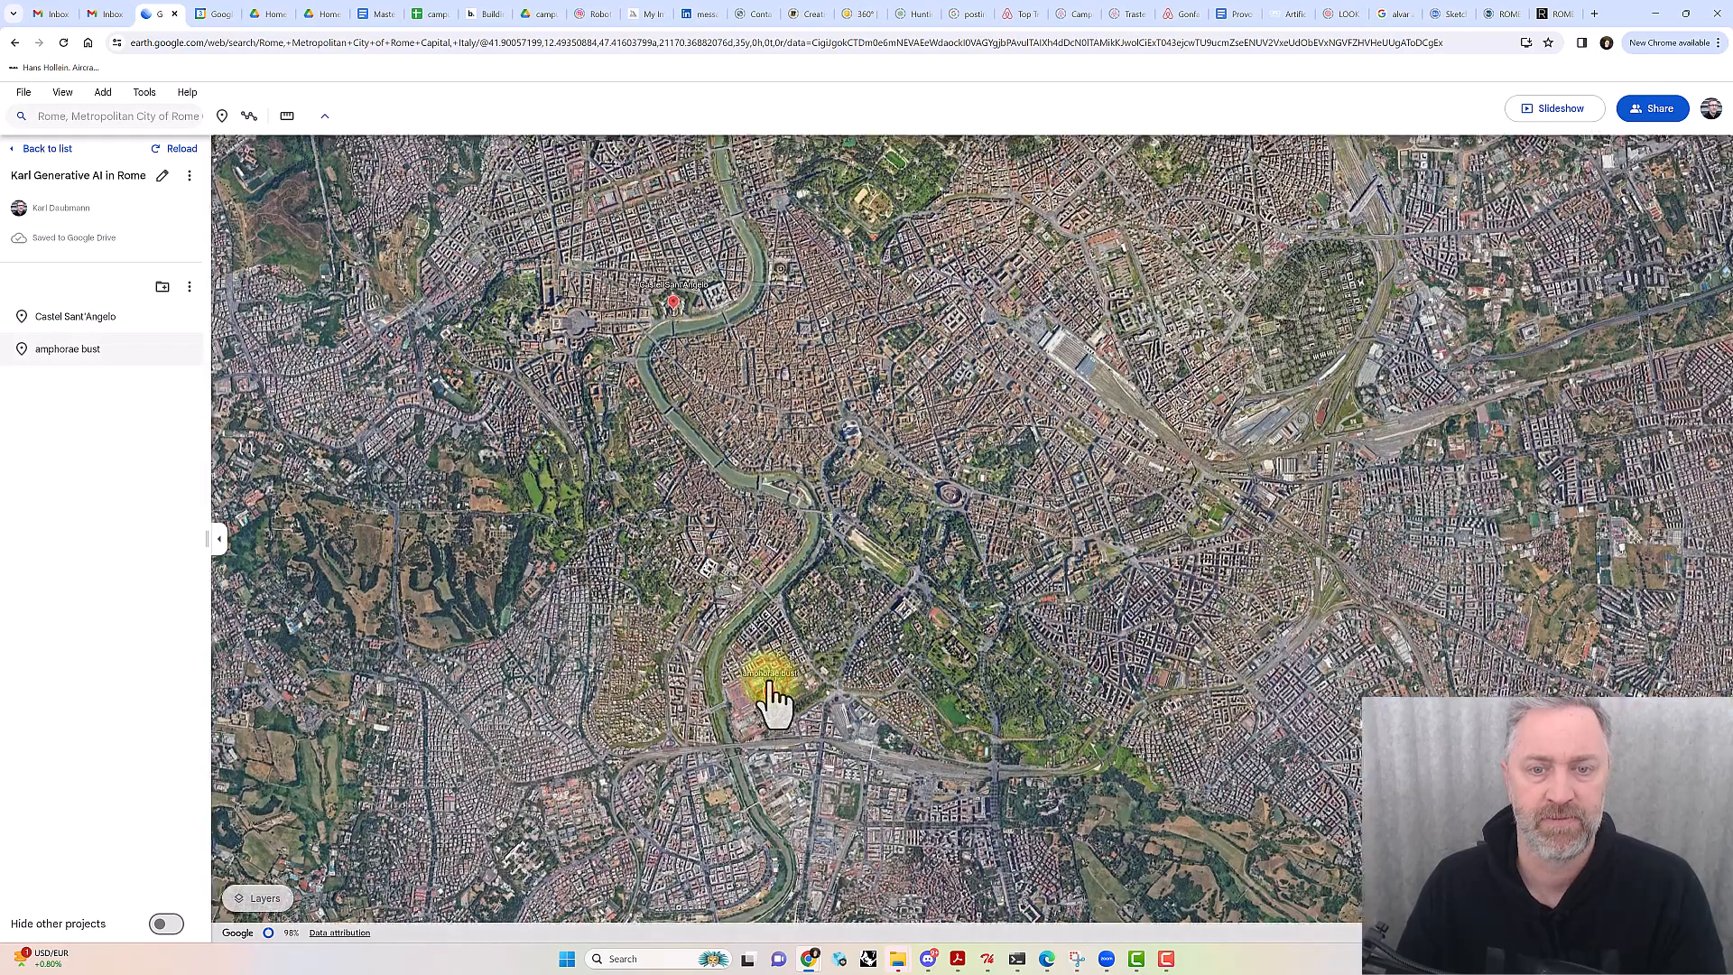